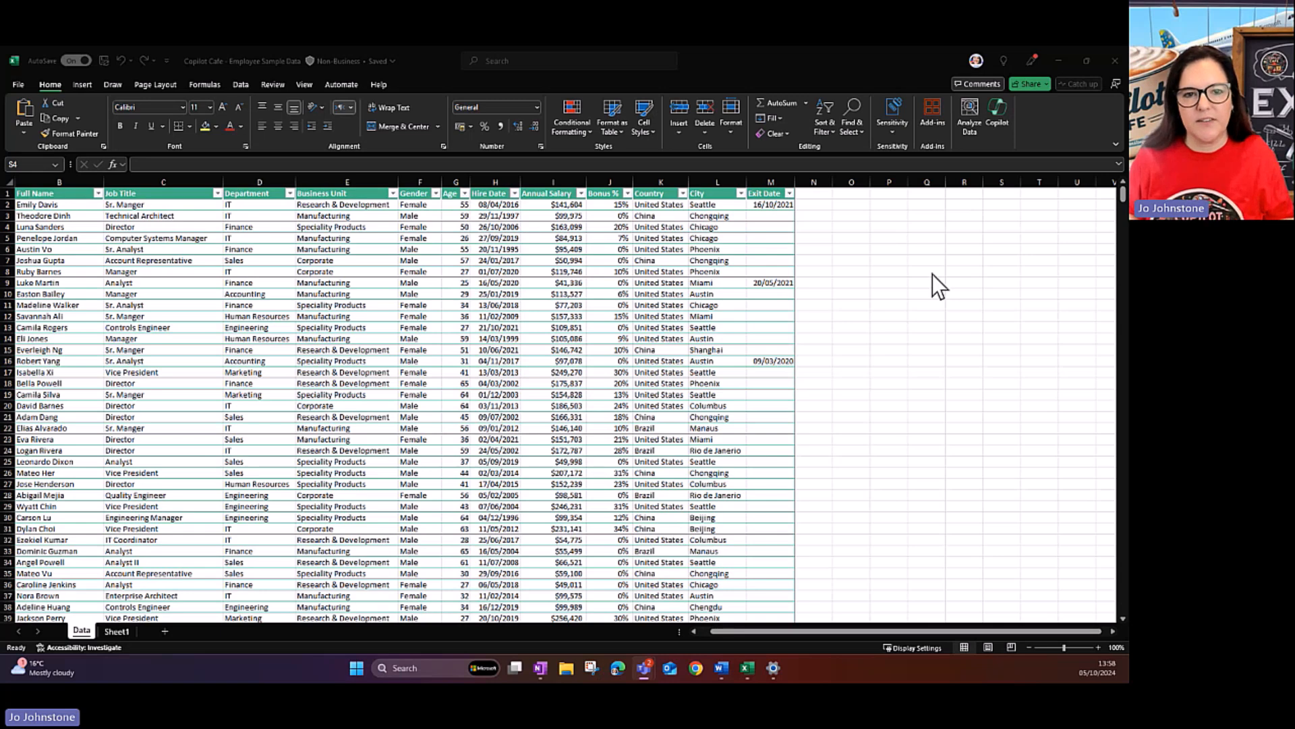
- Ask Copilot "On average, do males or females earn the most annual salary in the United States"
click(998, 108)
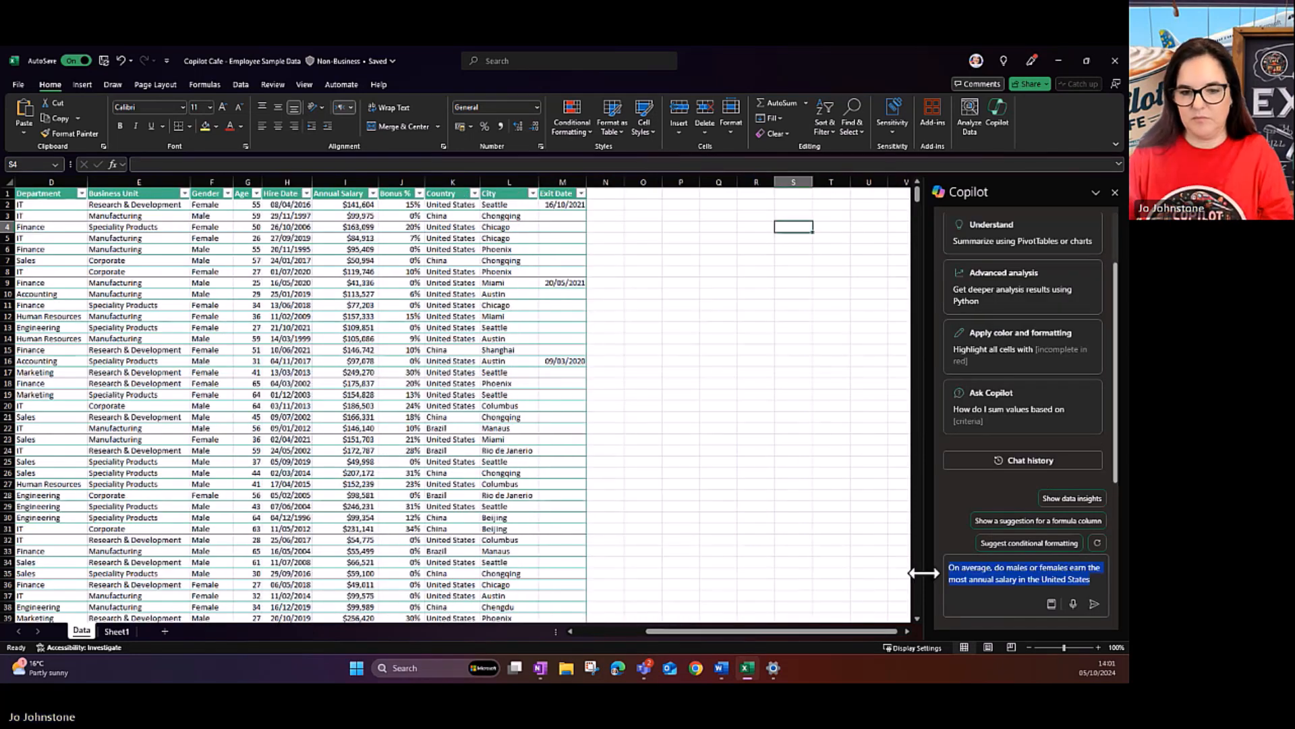
key(BackSpace)
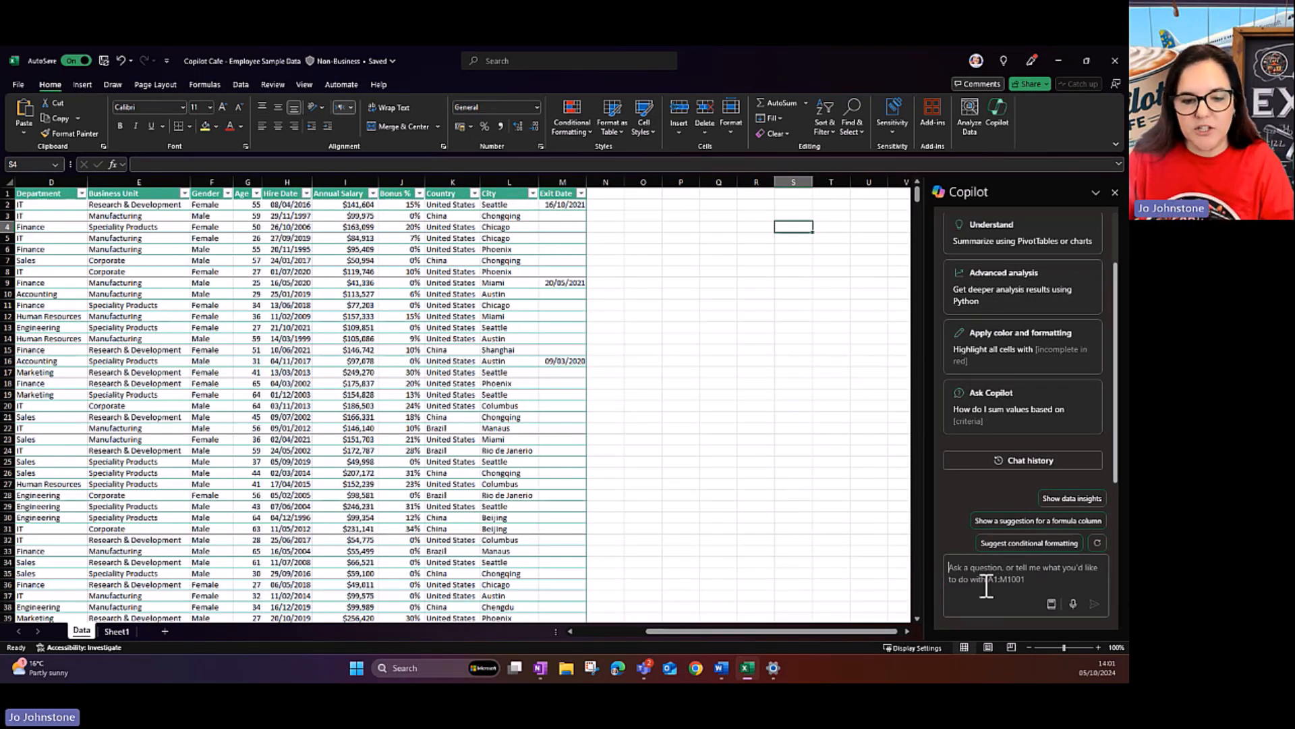
text(On average, do males or females earn the most annual salary in the United States)
key(Return)
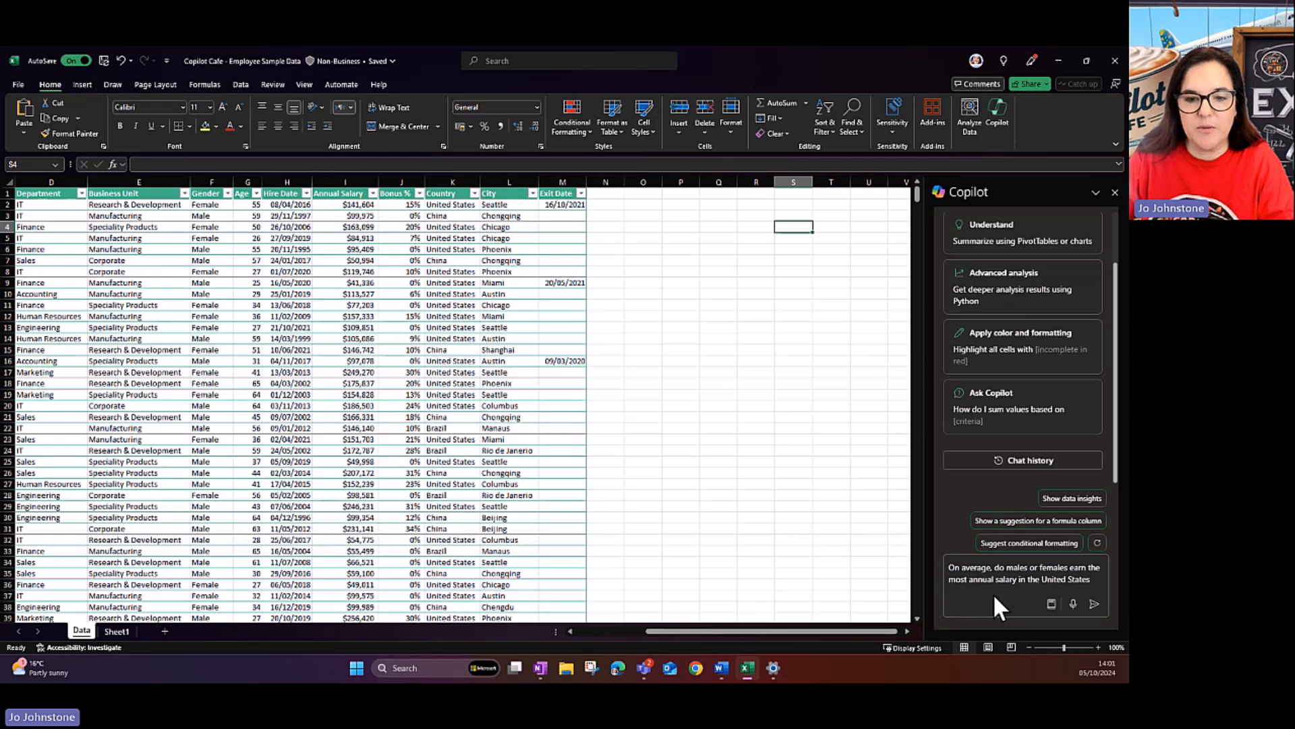
click(1093, 603)
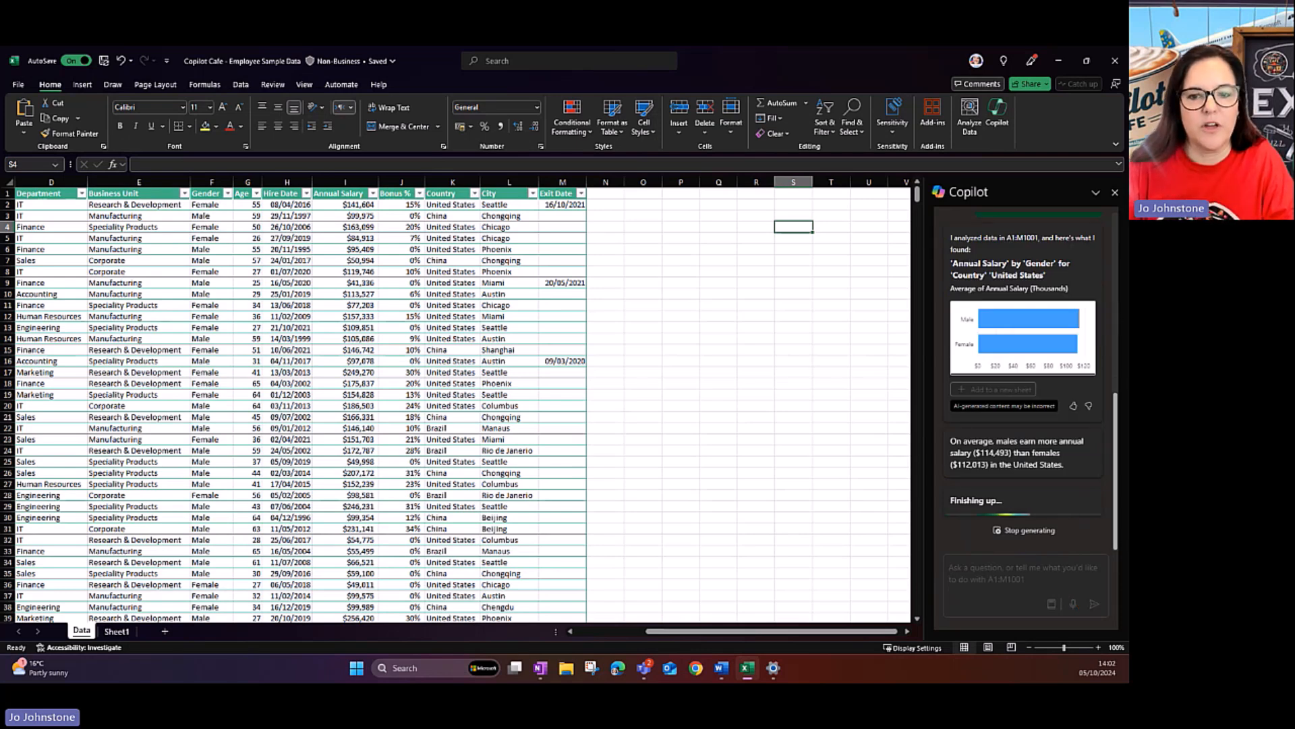
- Review Copilot's answer and add its chart of average annual salary by gender to a new sheet
scroll(1101, 400, up, 2)
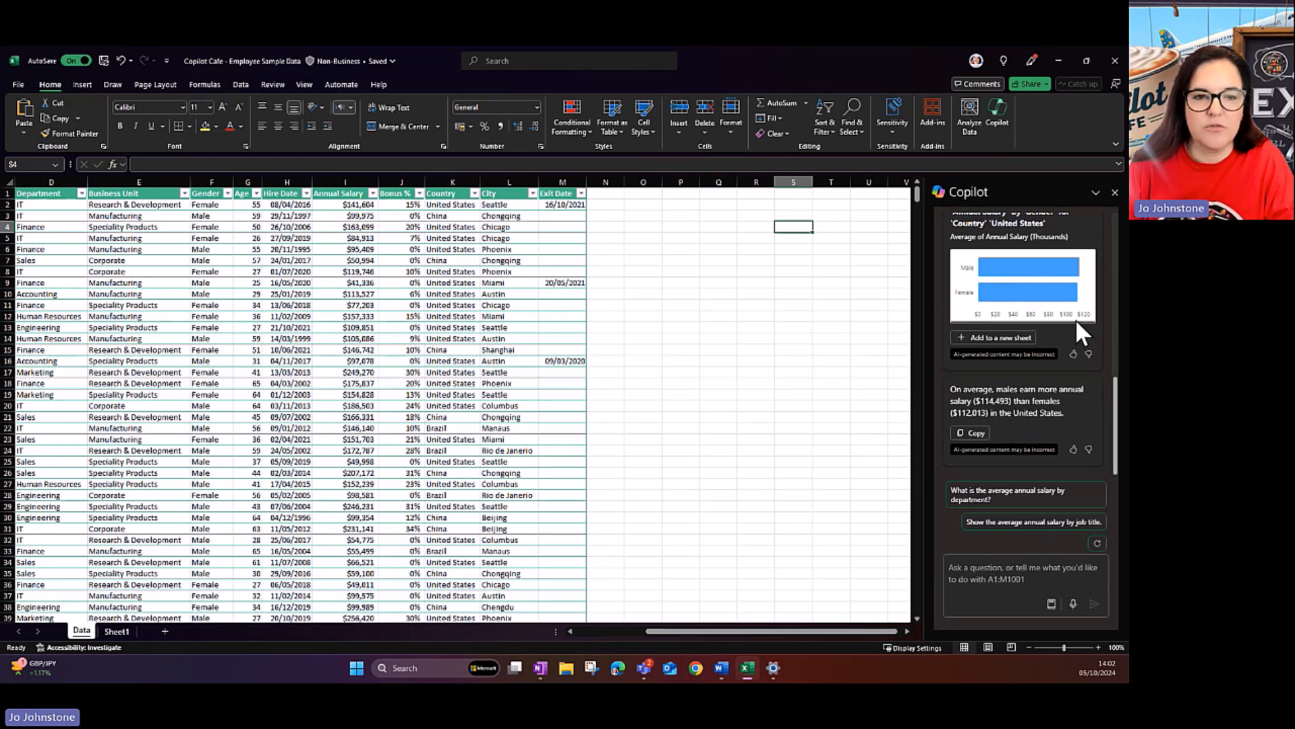
scroll(1075, 319, up, 3)
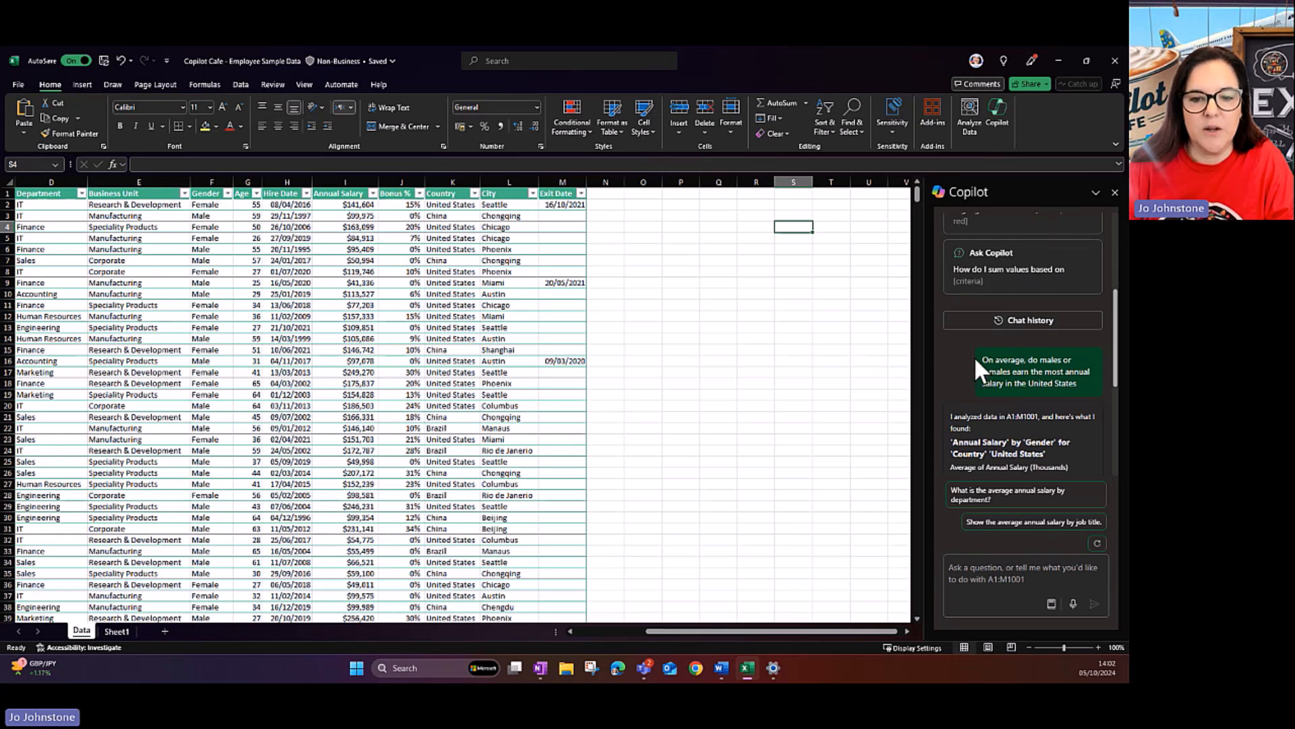
drag(978, 355, 1107, 387)
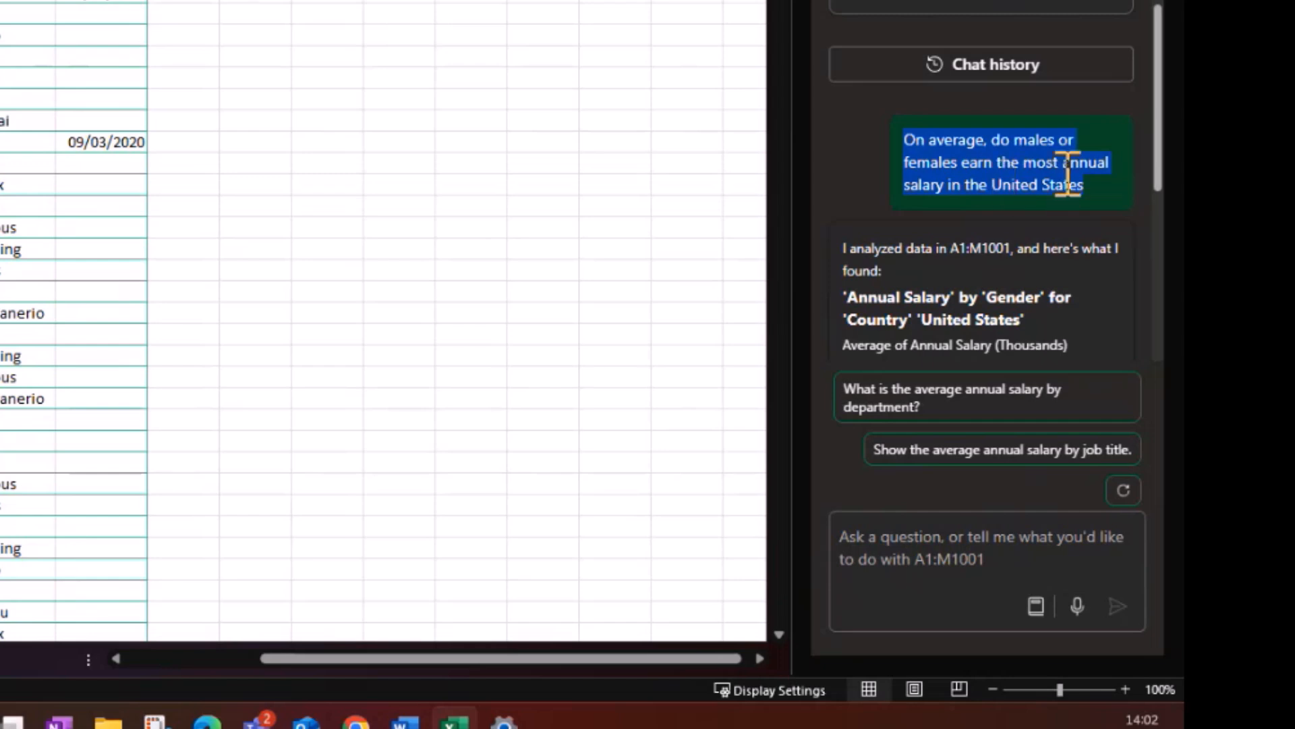
scroll(1069, 170, down, 5)
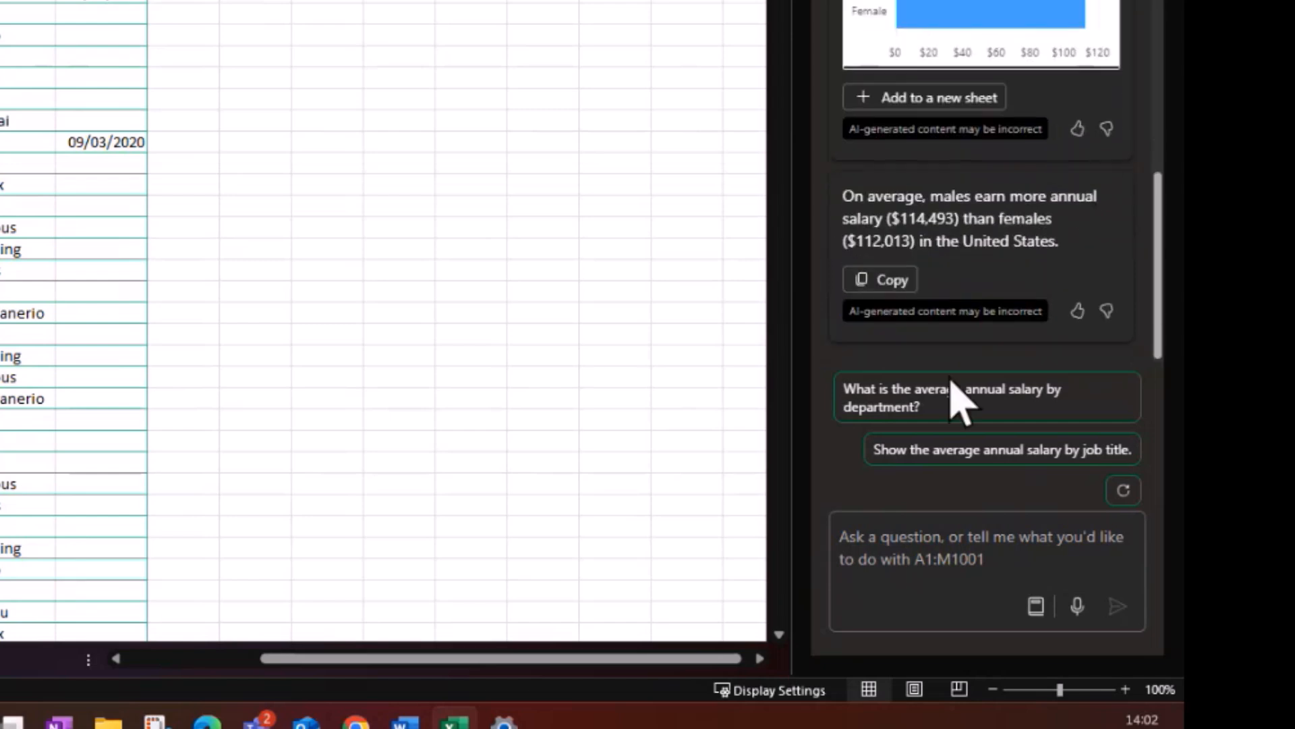
click(963, 100)
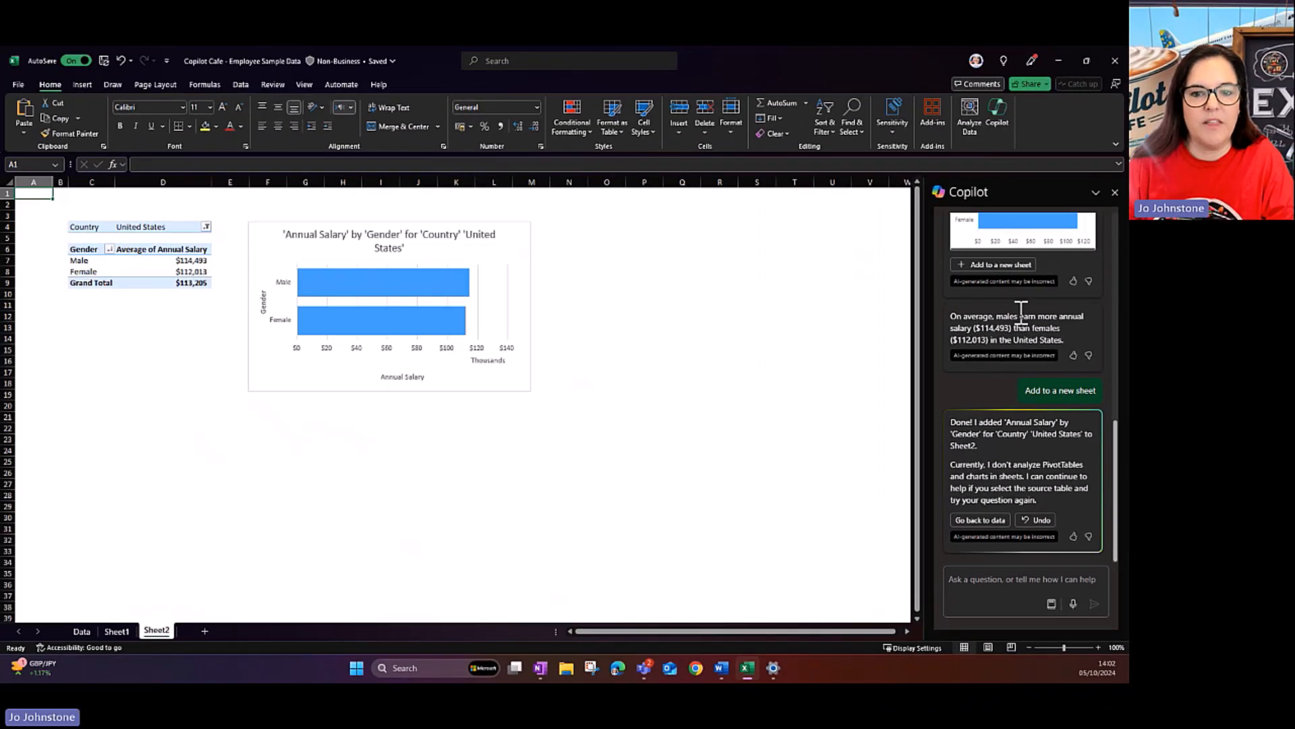
- Filter the salary PivotTable's Country field to China only, deselecting United States
scroll(1022, 309, up, 2)
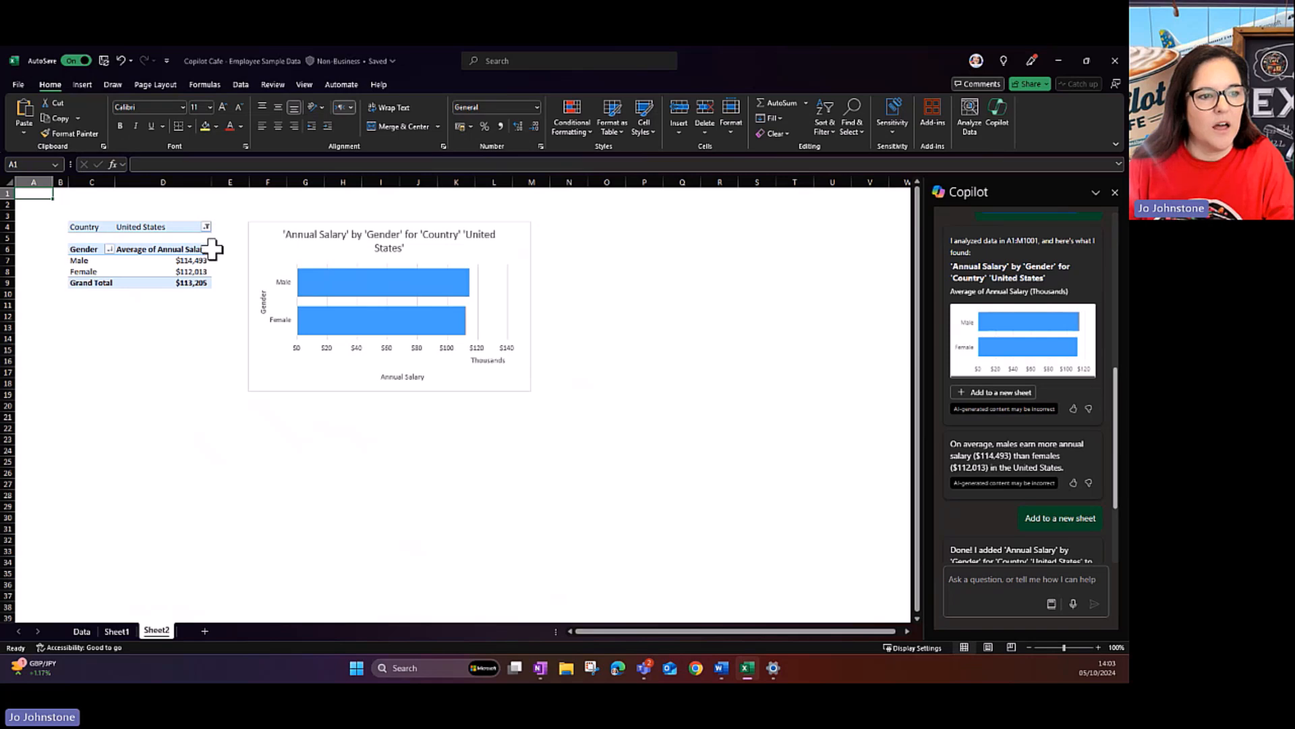
click(206, 228)
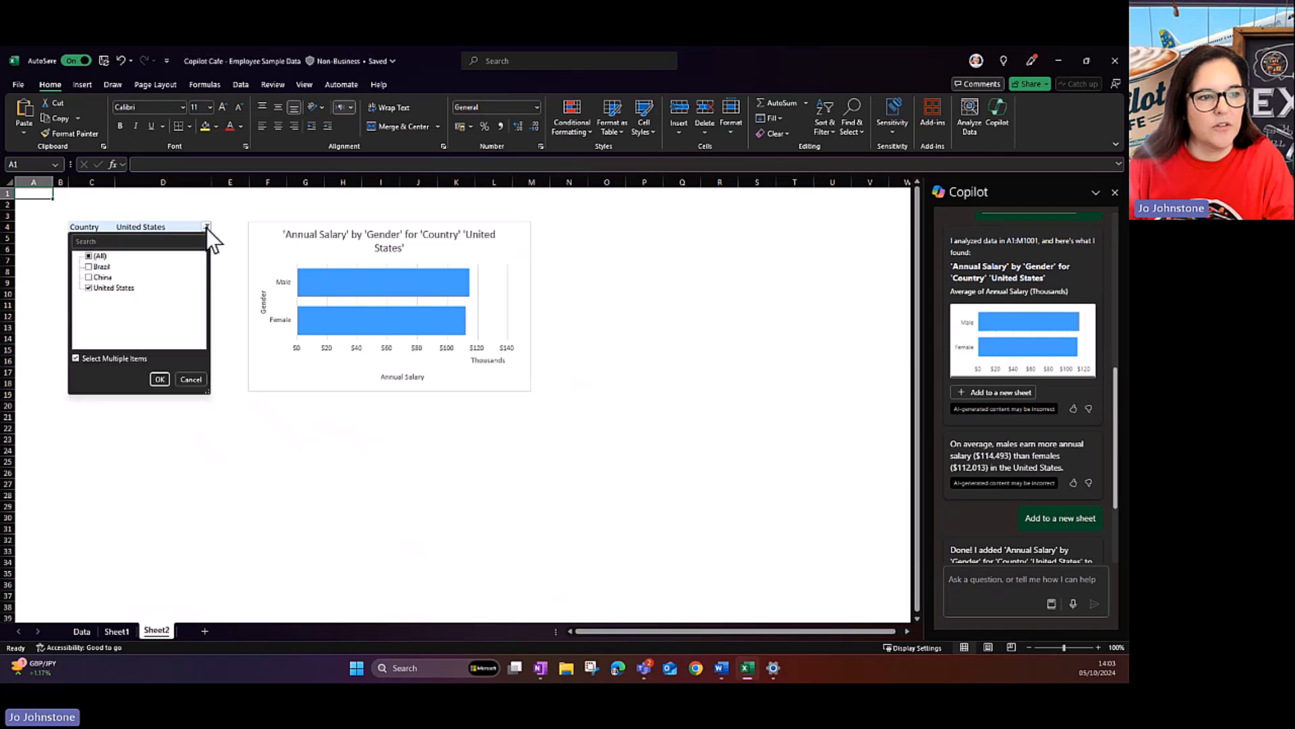
click(89, 287)
click(90, 278)
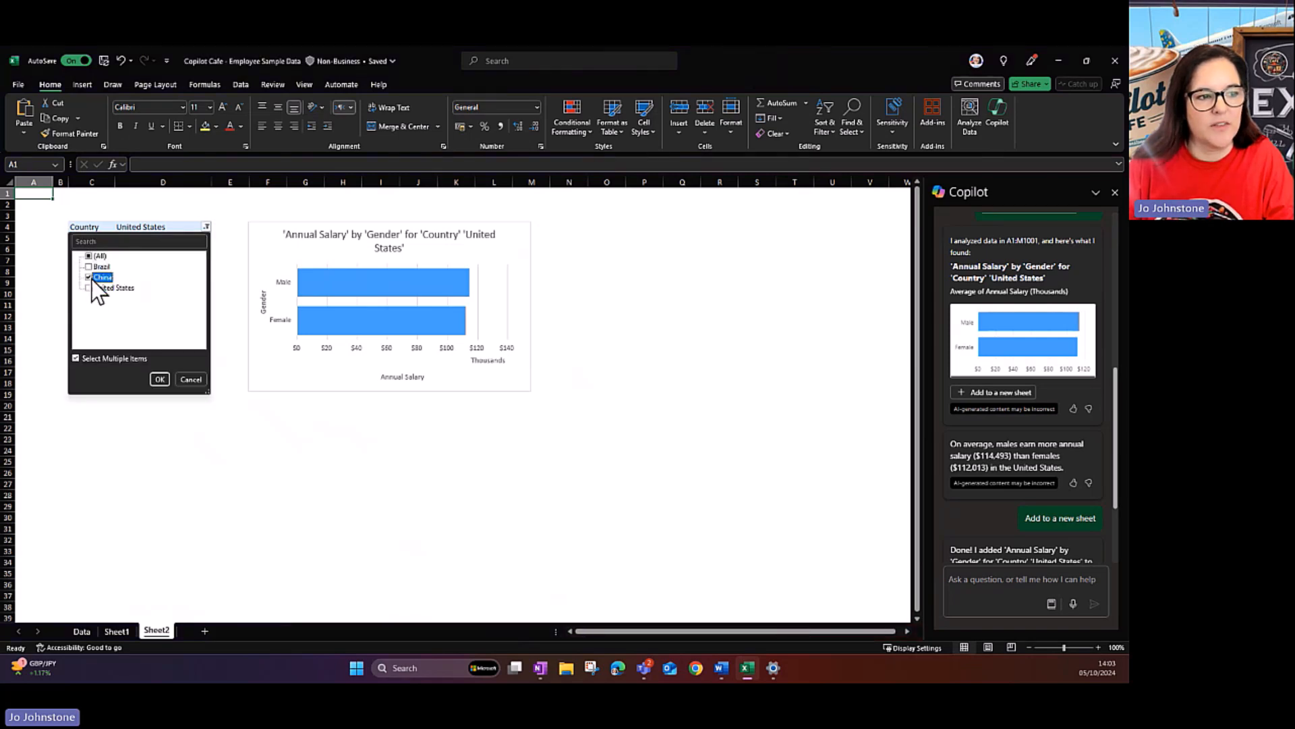
click(160, 379)
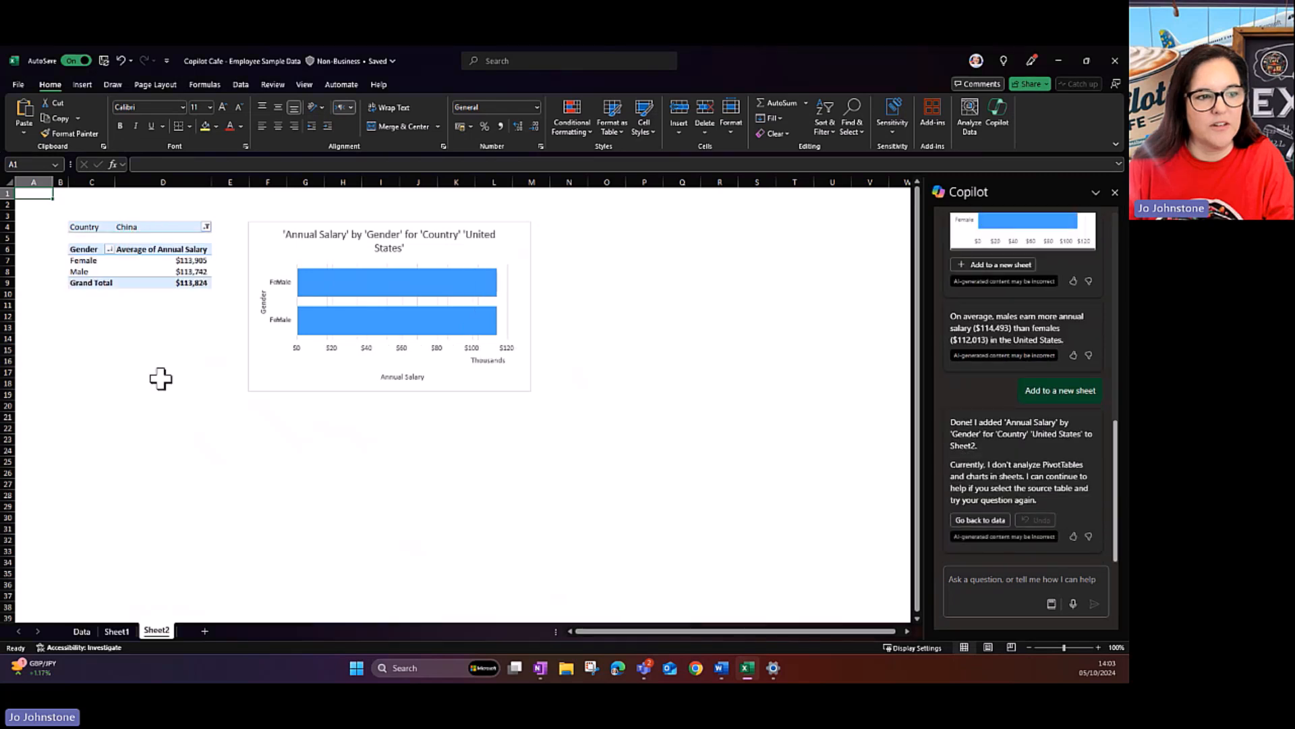
- Change the PivotTable's Country filter to Brazil only, deselecting China
click(206, 227)
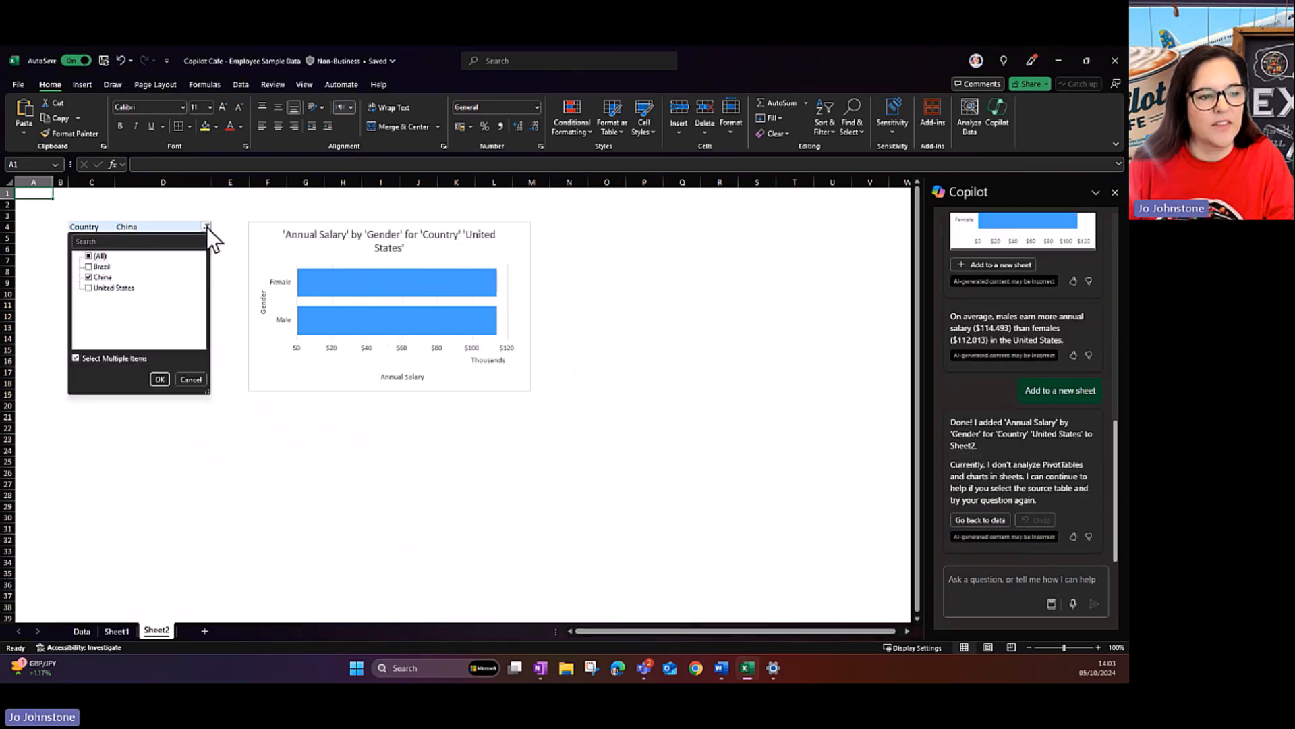
click(89, 277)
click(88, 266)
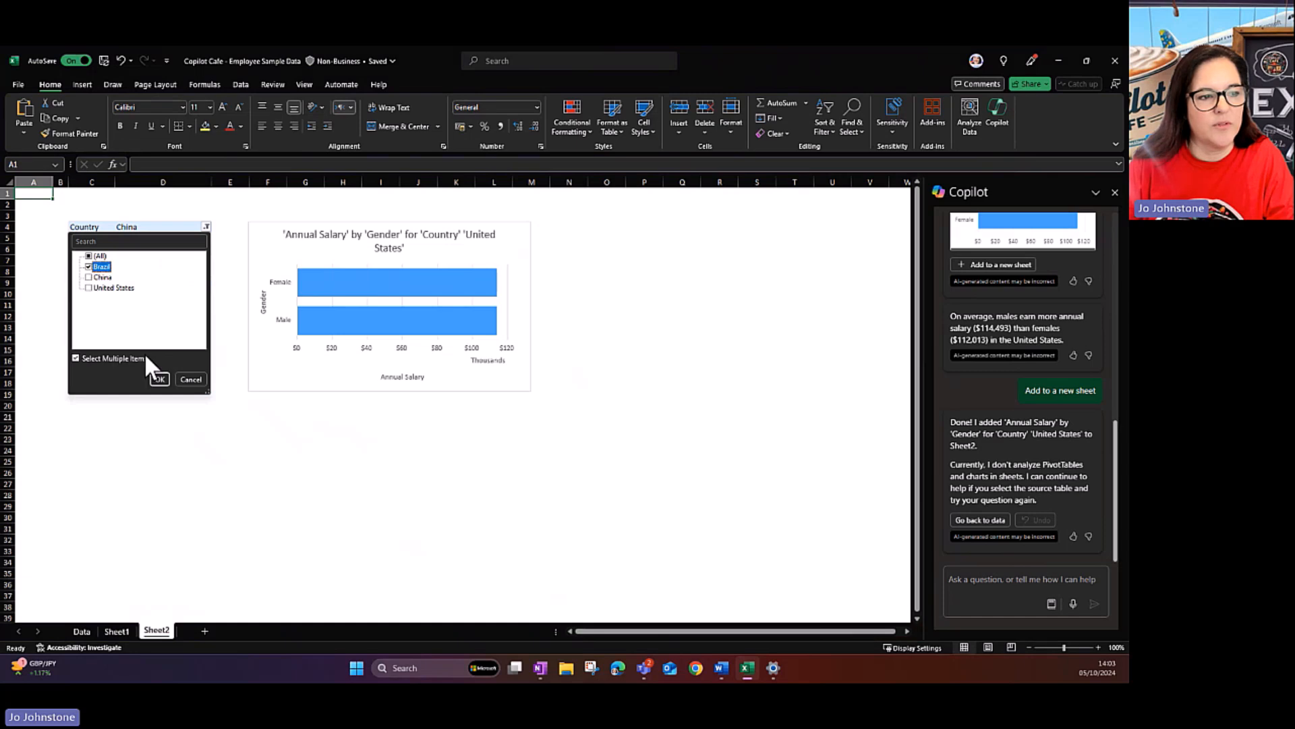
click(160, 379)
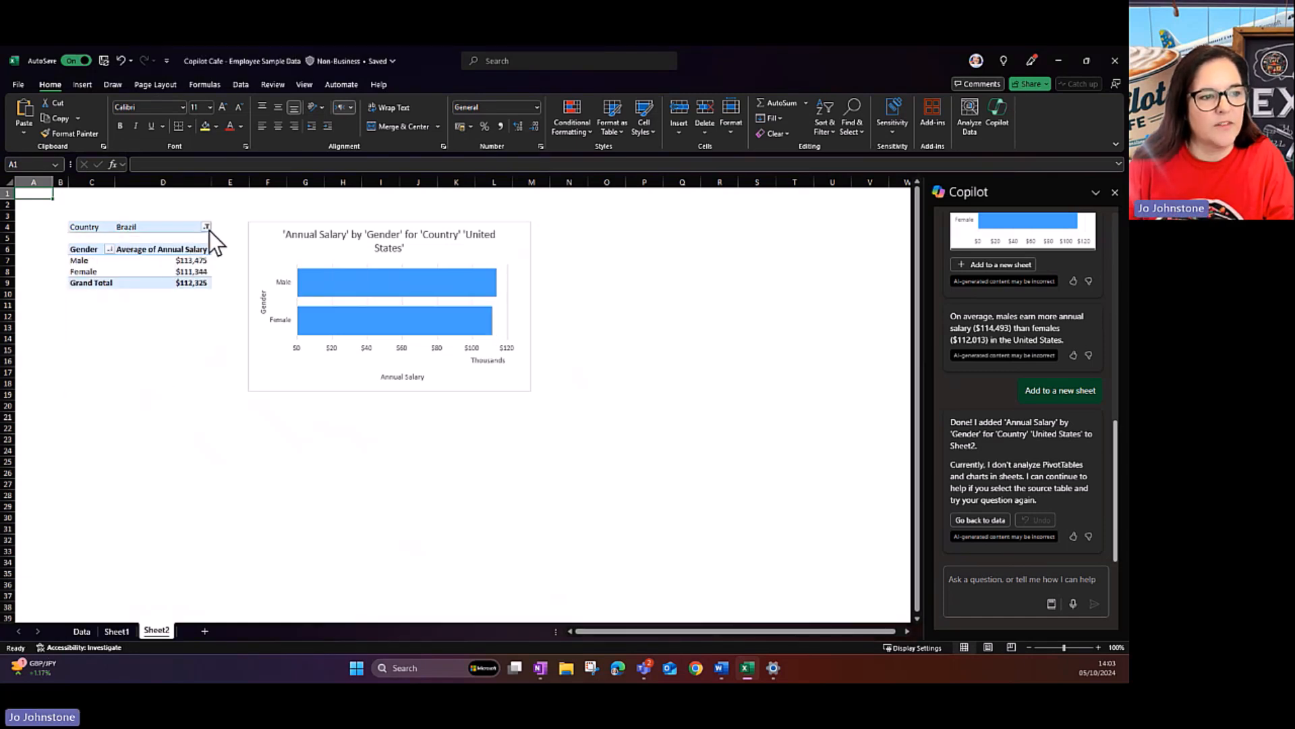
- Include United States alongside Brazil in the PivotTable's Country filter
click(206, 227)
click(89, 288)
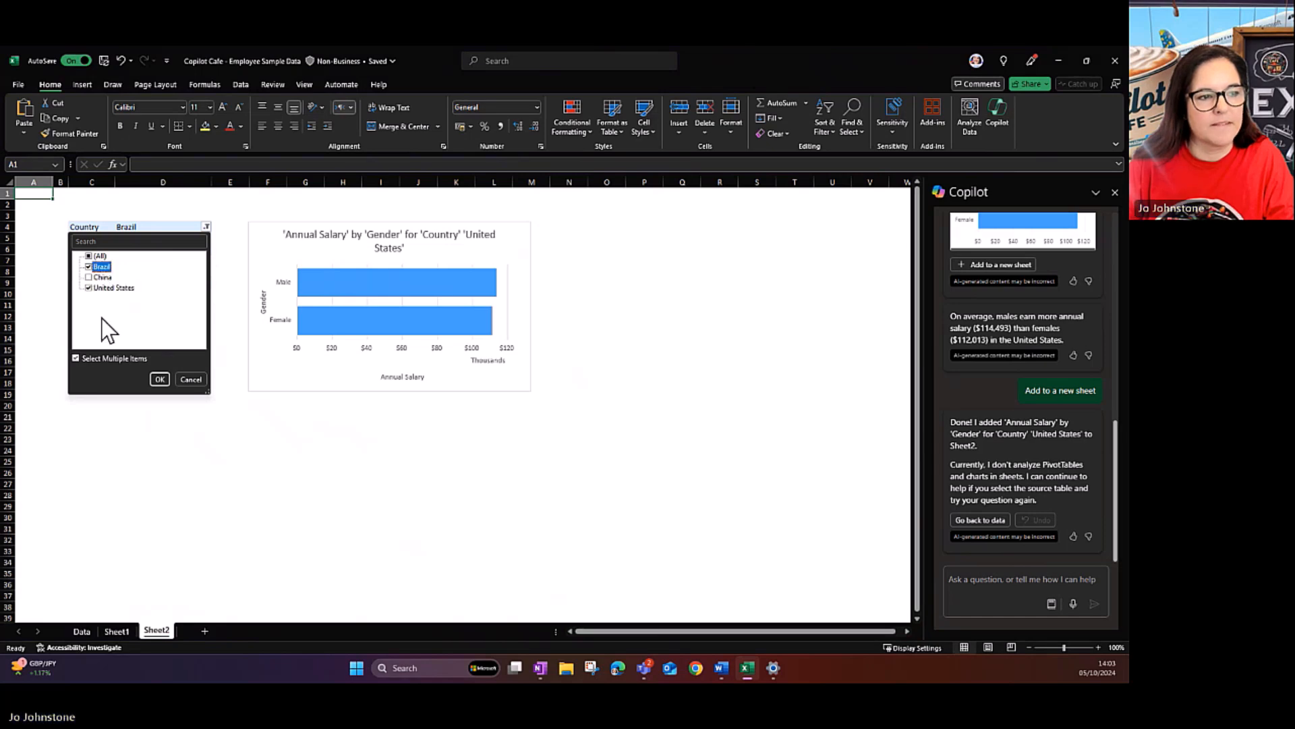
click(159, 379)
- Return to the Data sheet and ask Copilot "What will be the total cost of annual salary with a 5% increase for next years pay rise?"
click(108, 630)
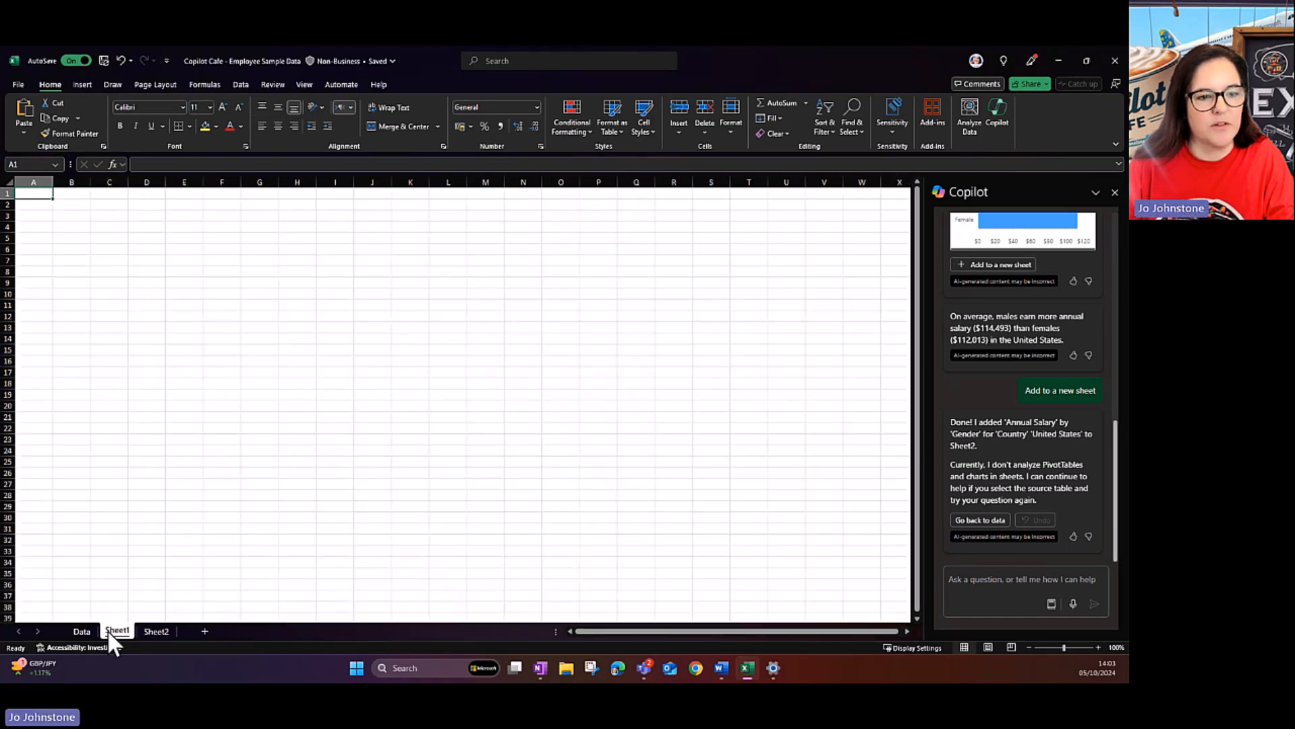
click(81, 630)
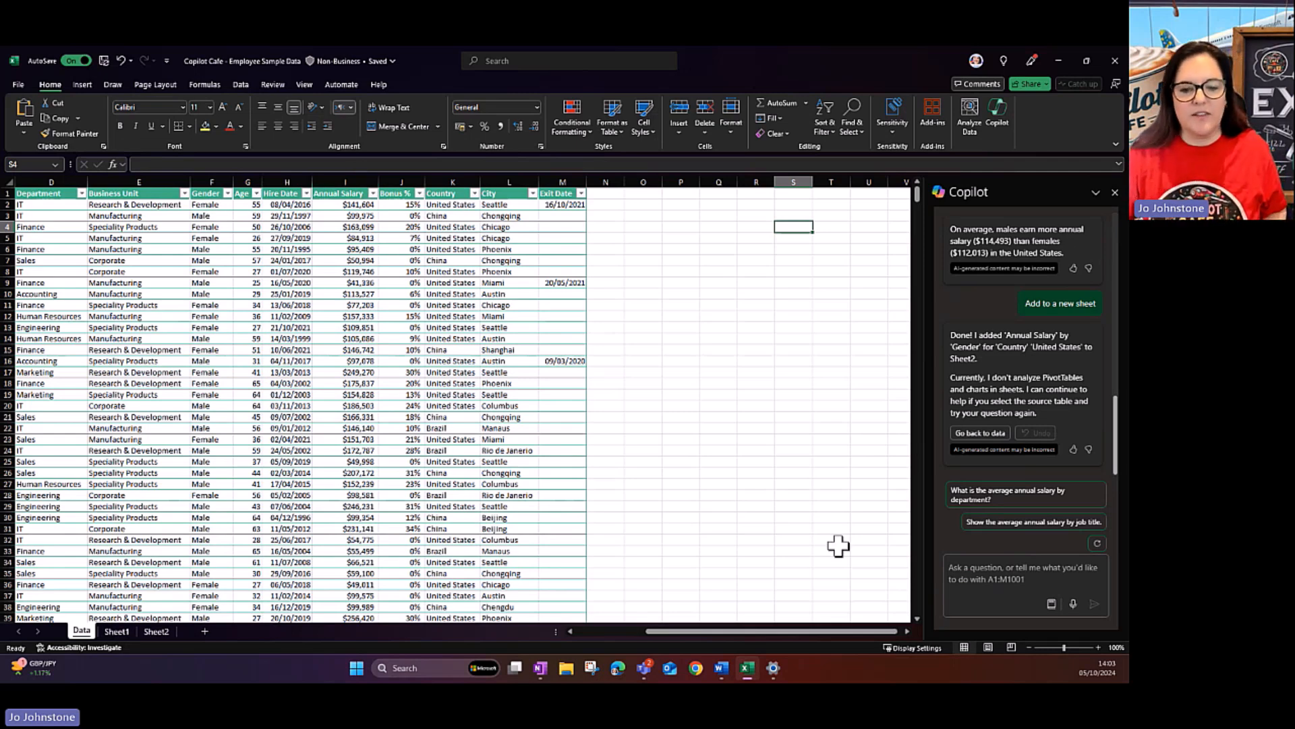
click(985, 570)
text(What will be the total cost of annual salary with a 5% increase for next years pay rise?)
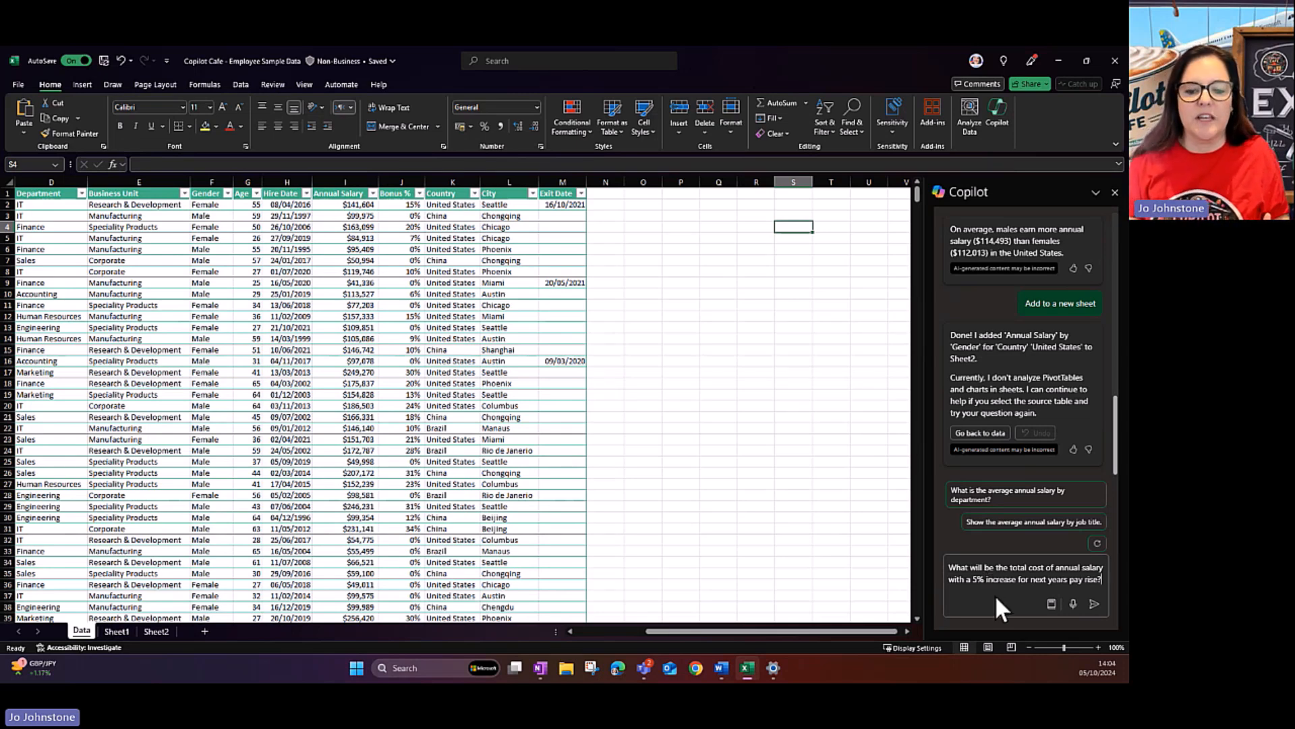
click(1096, 604)
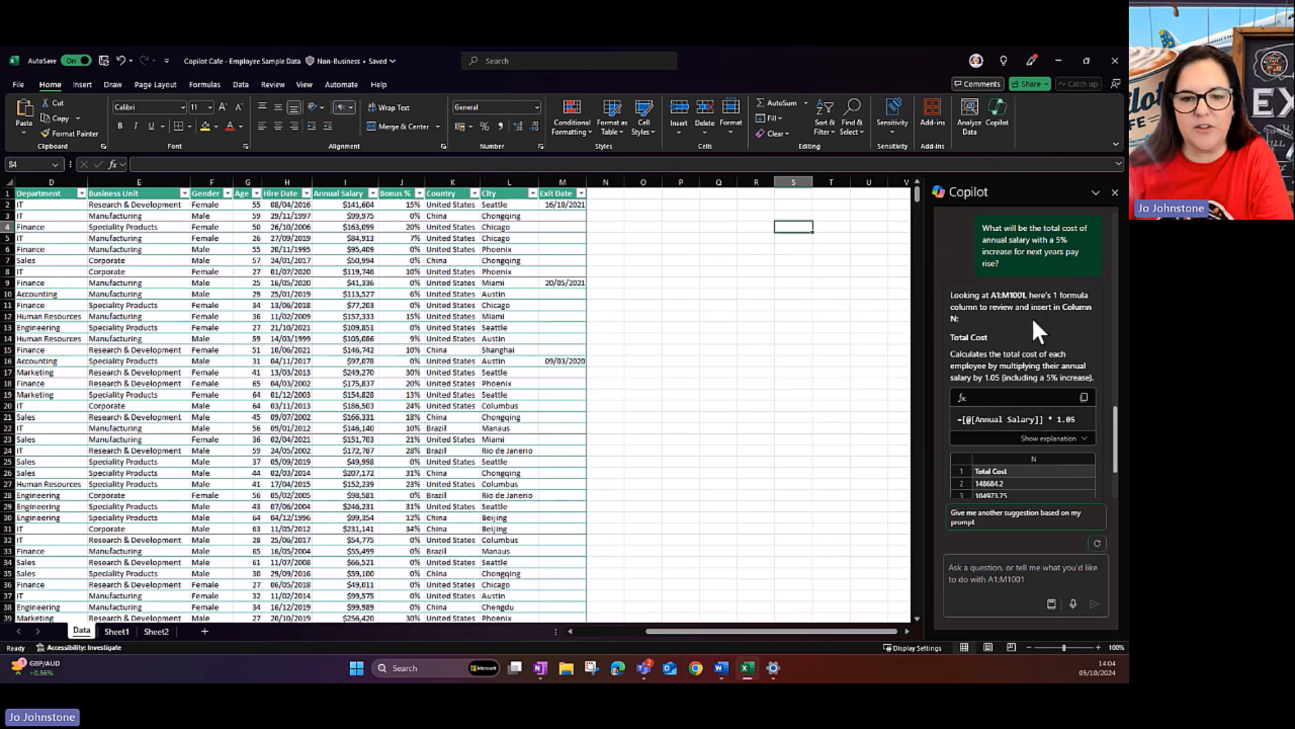
- Check the explanation of Copilot's suggested Total Cost formula and insert the formula column into the employee table
scroll(1031, 317, down, 2)
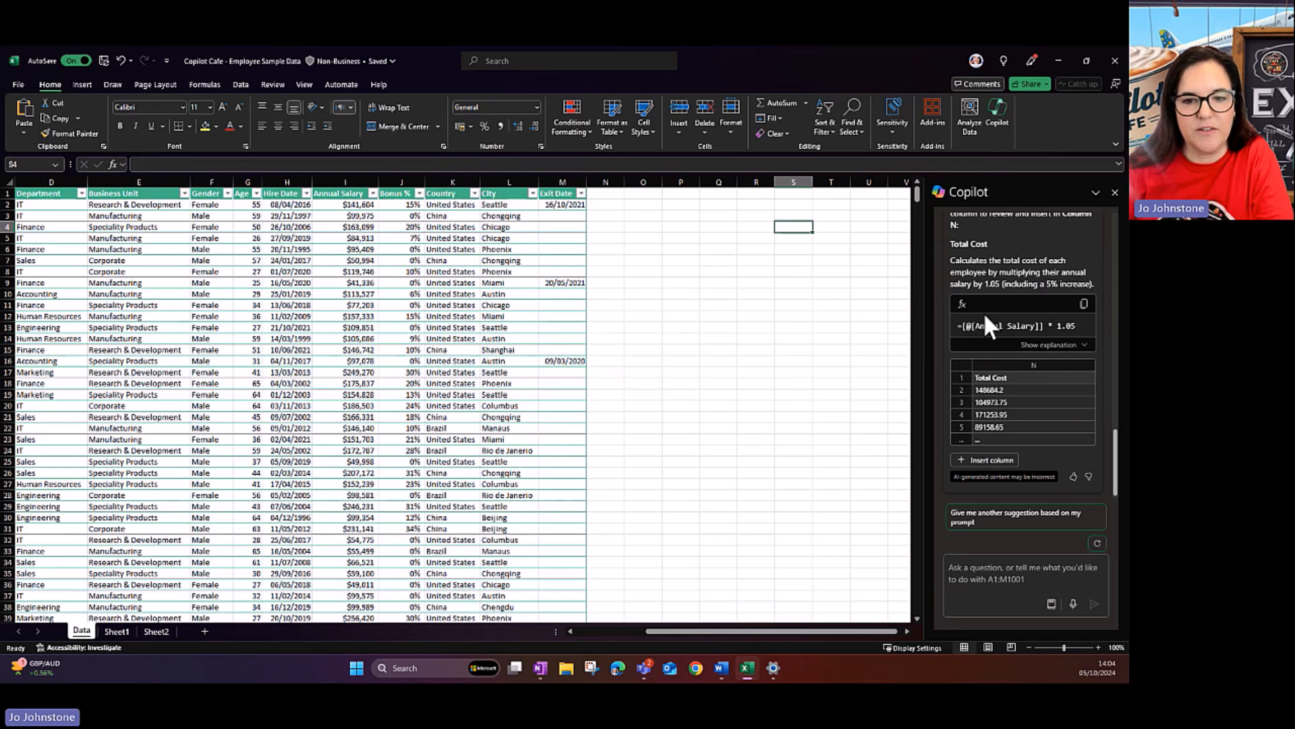
click(1083, 344)
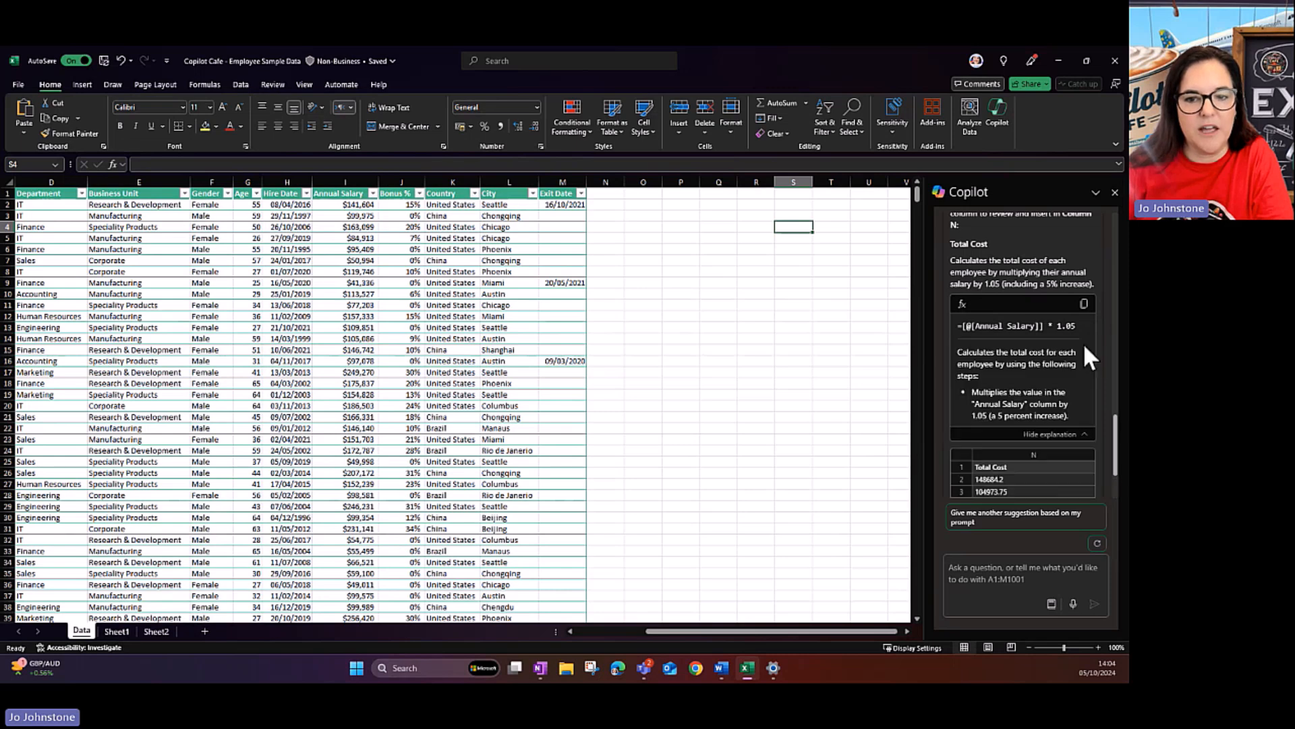
click(1086, 436)
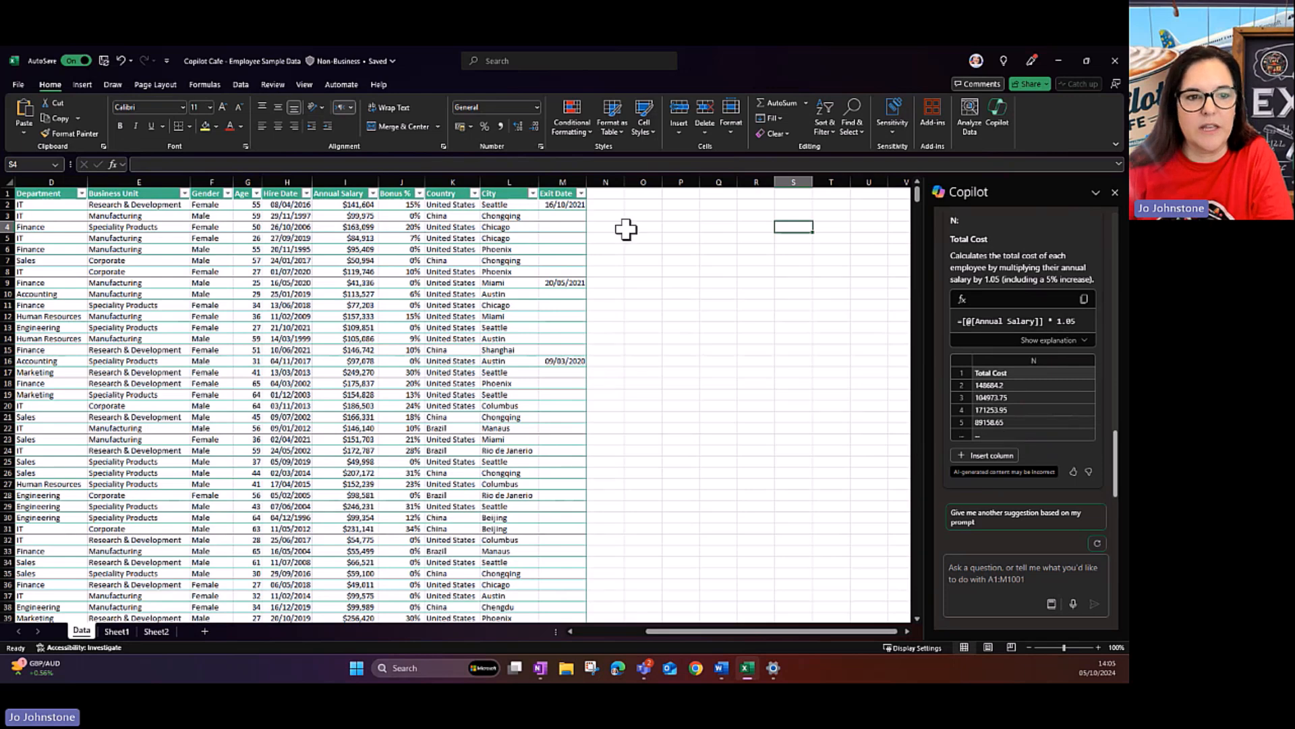
click(988, 455)
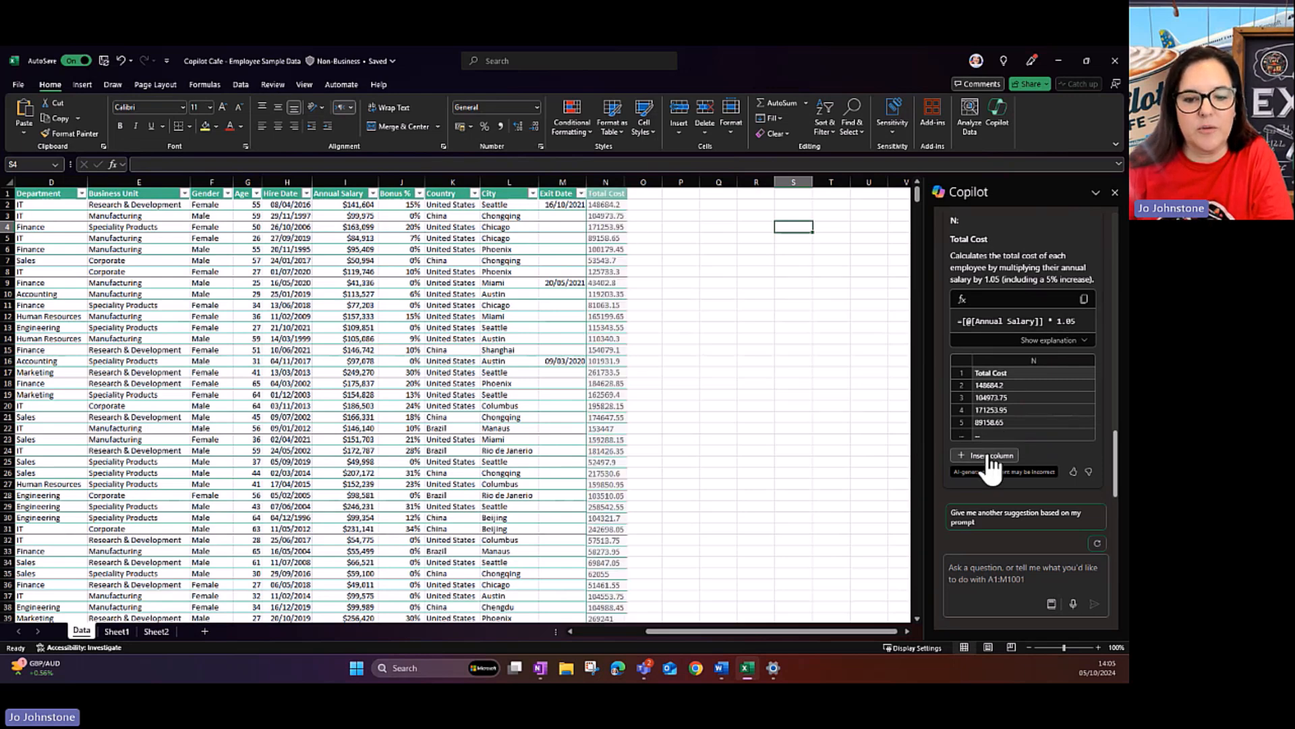
click(990, 456)
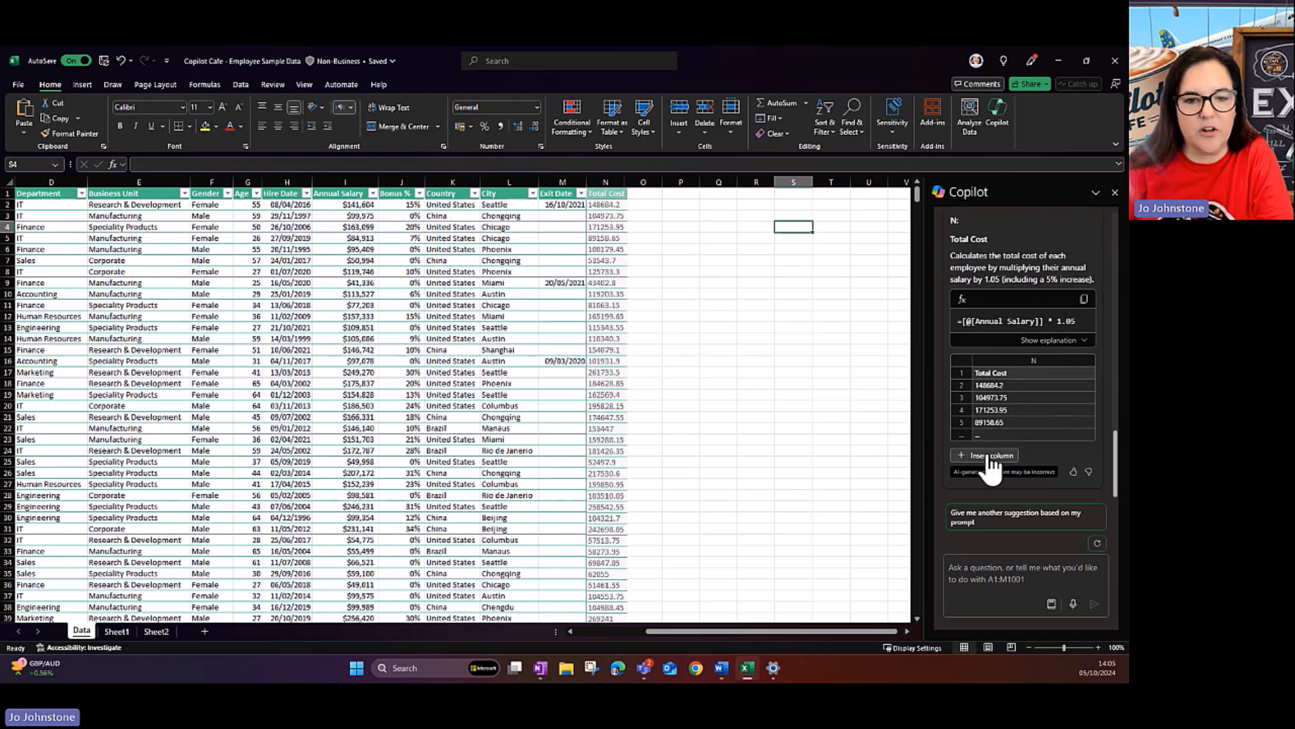
- Format the Total Cost column with thousands separators and no decimal places, and widen the column
click(615, 177)
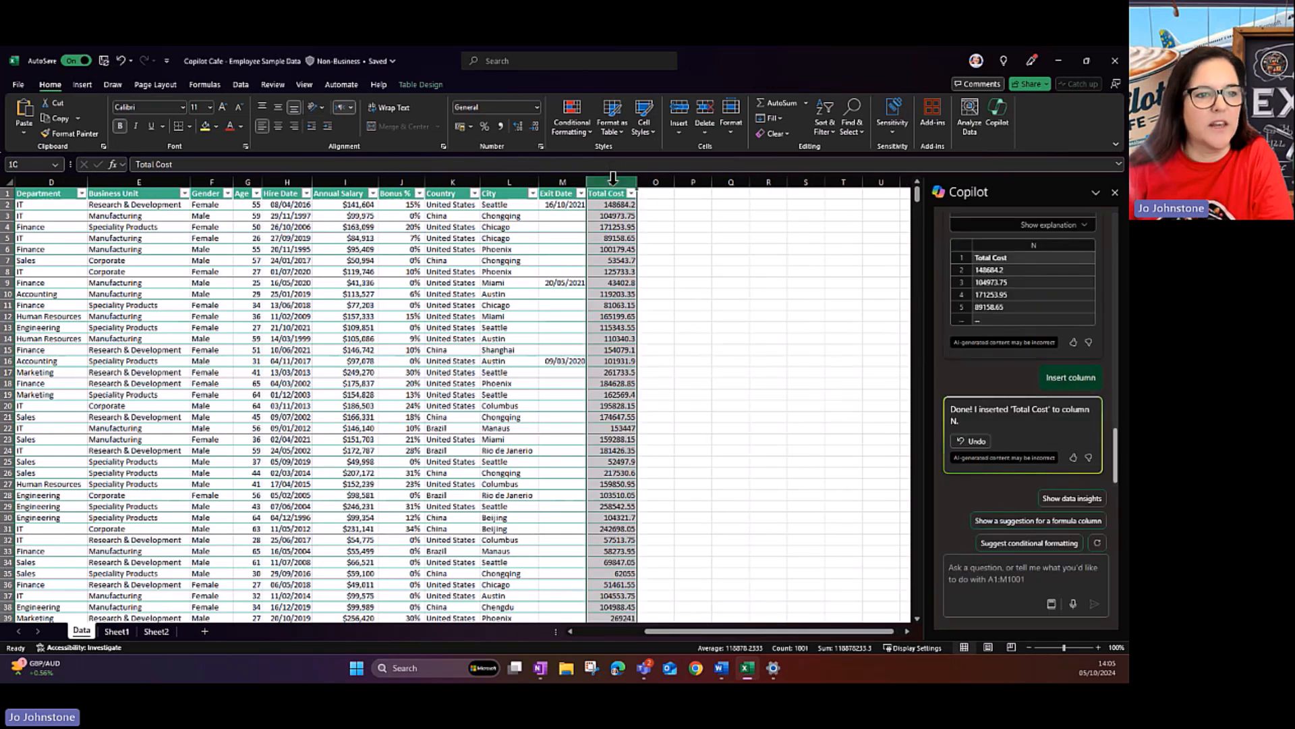
click(501, 127)
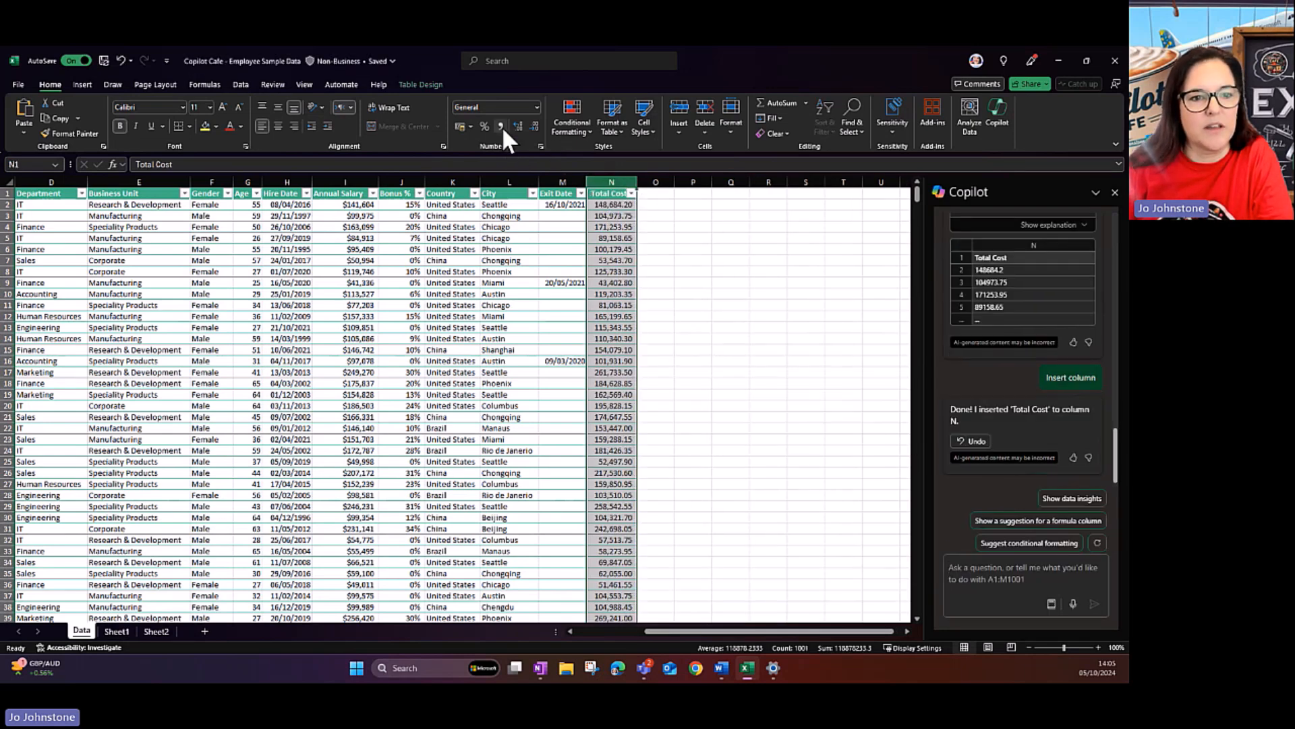
click(533, 128)
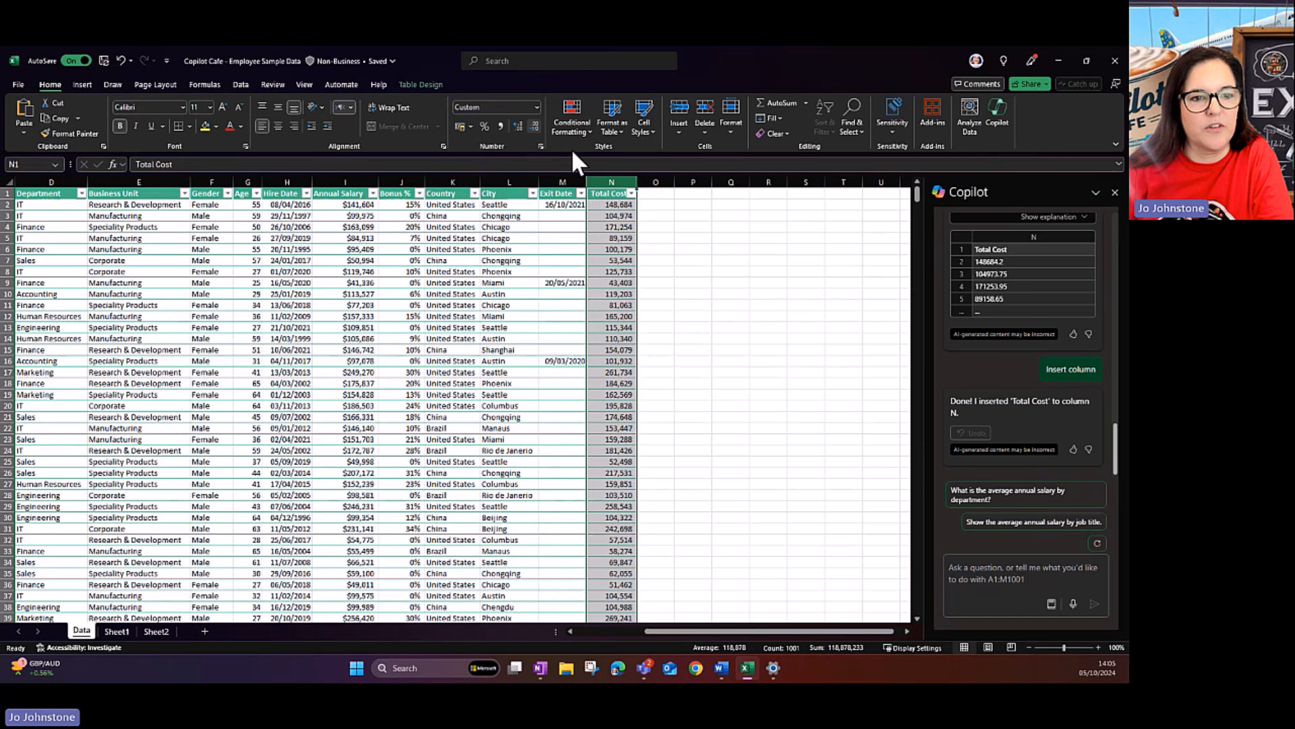
drag(636, 181, 667, 181)
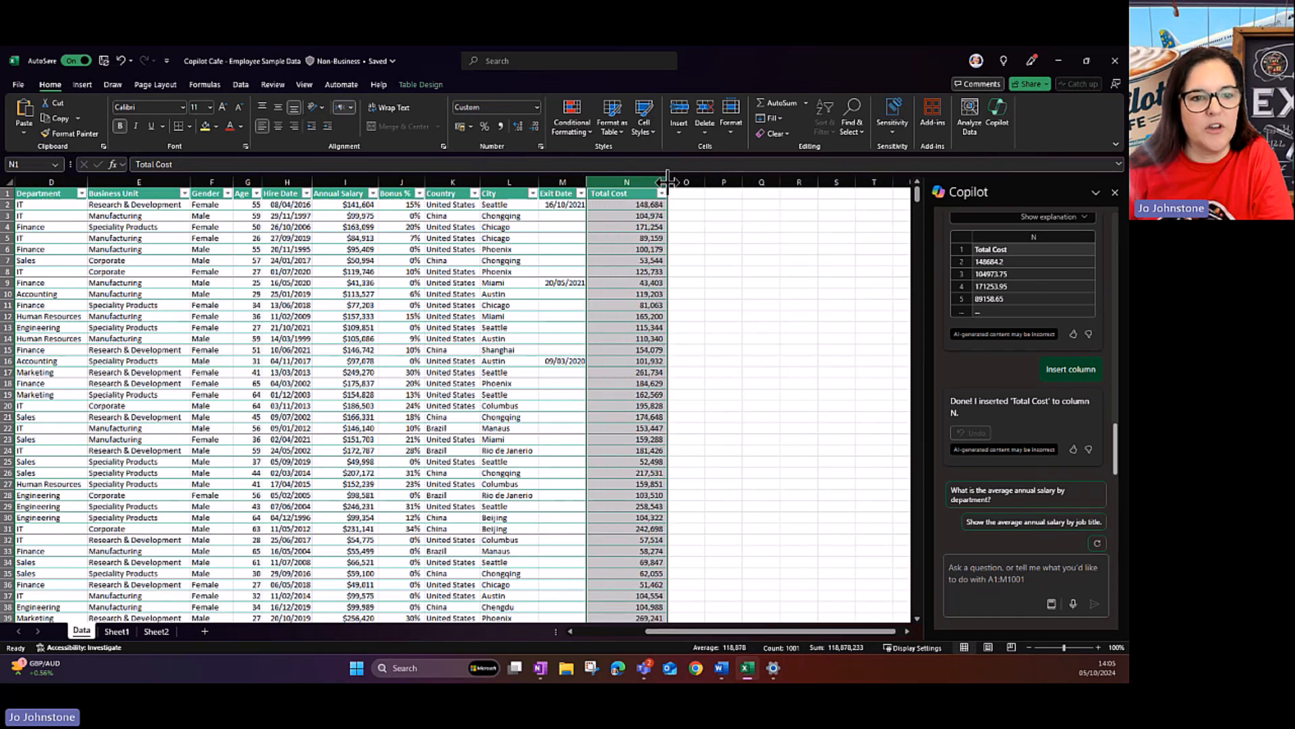
- Rename the Total Cost column header as "5% Annual Salary Increase"
click(631, 193)
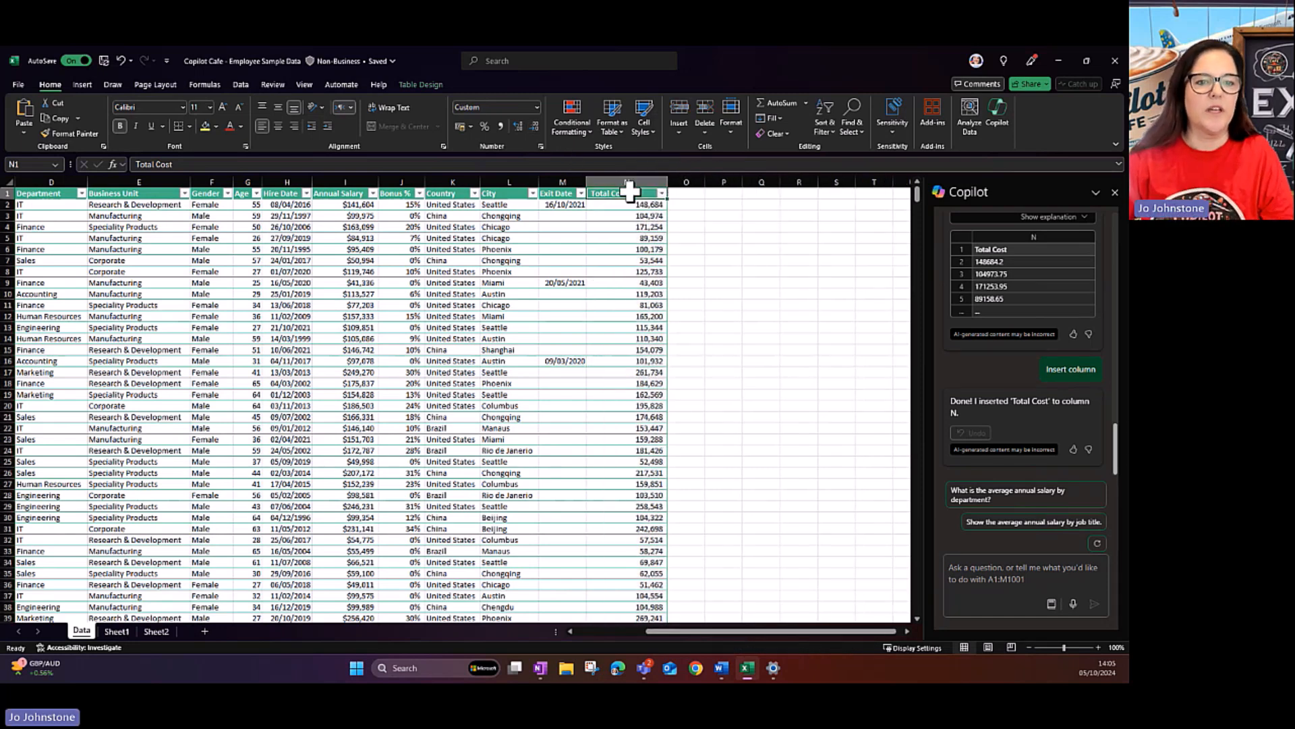
text(5%)
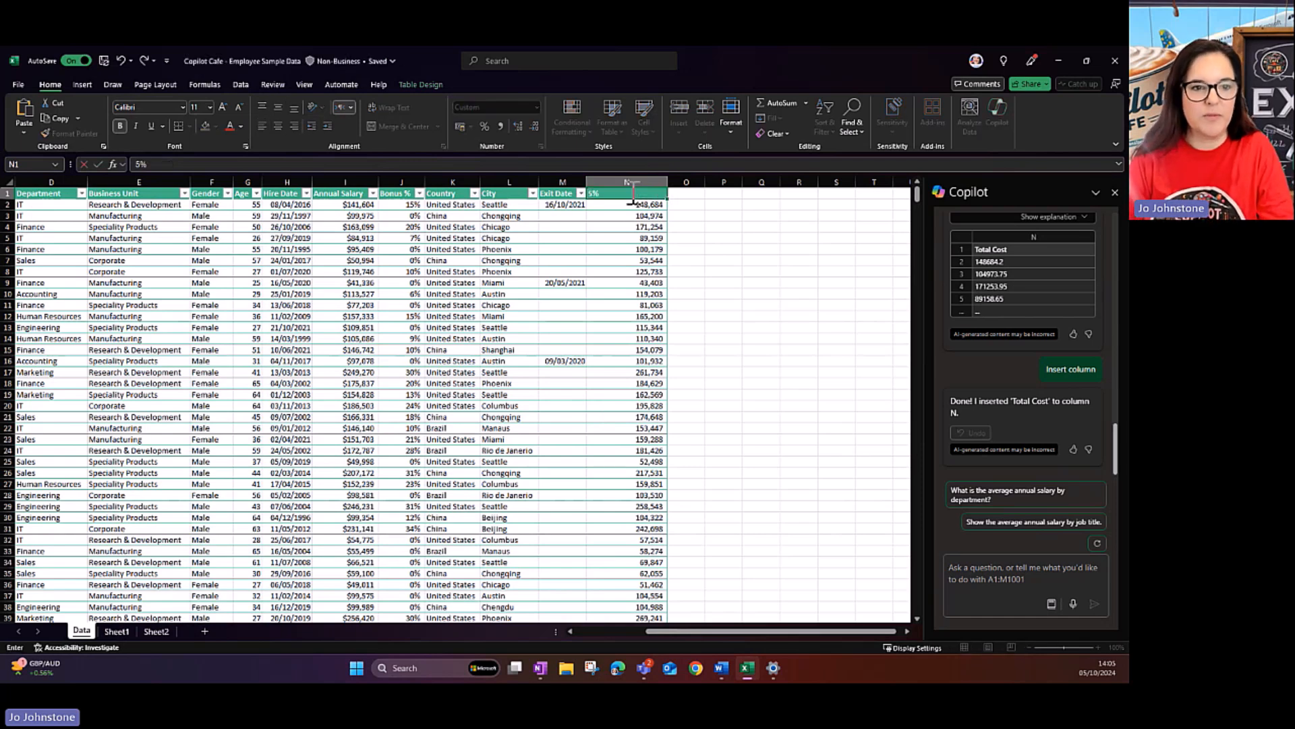
text( Annual)
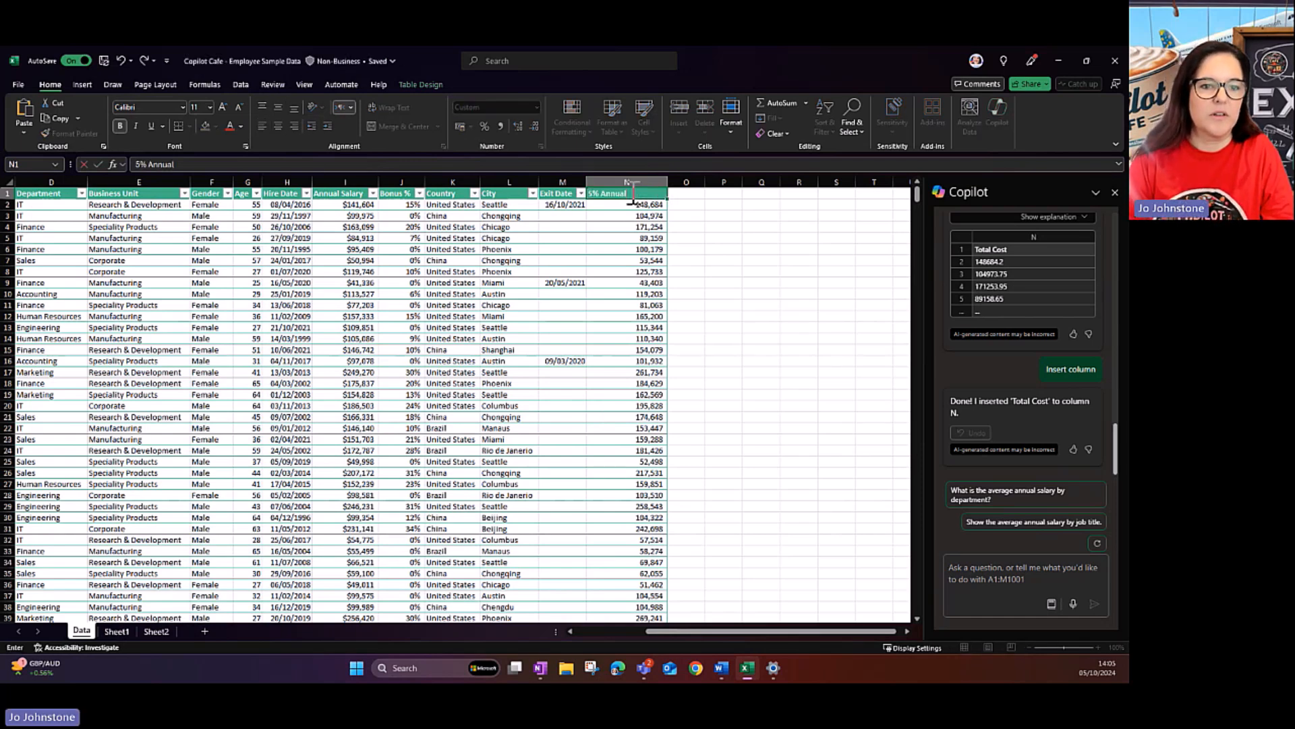
text( Salary Increase)
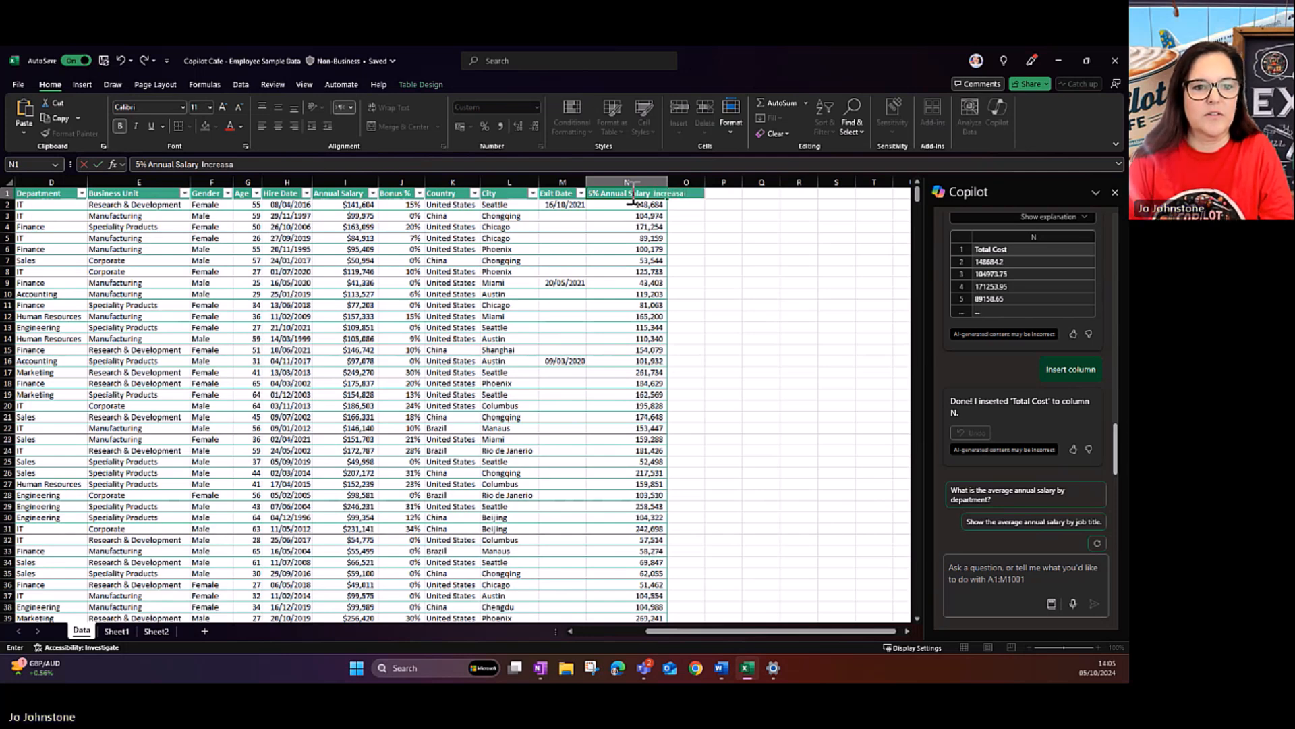
click(687, 237)
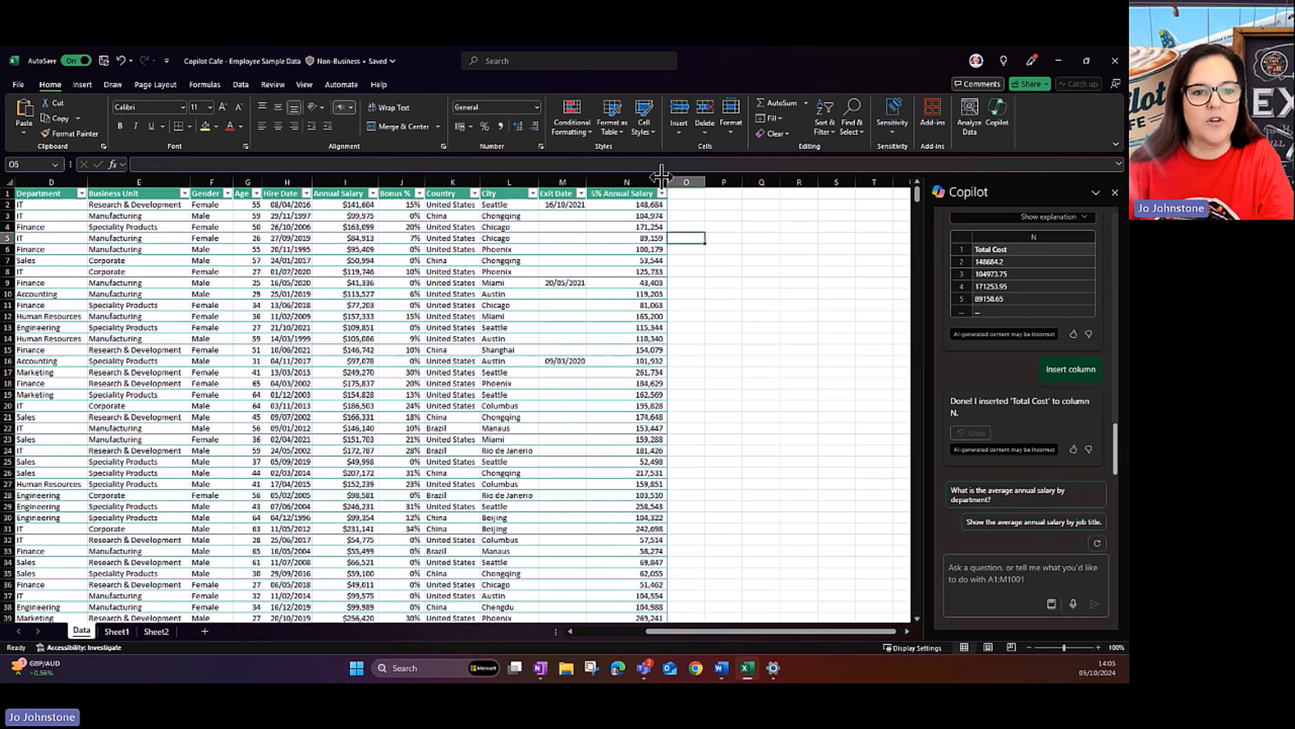
- Widen the 5% Annual Salary Increase column and paste the copied employee feedback data into column O
drag(668, 181, 683, 179)
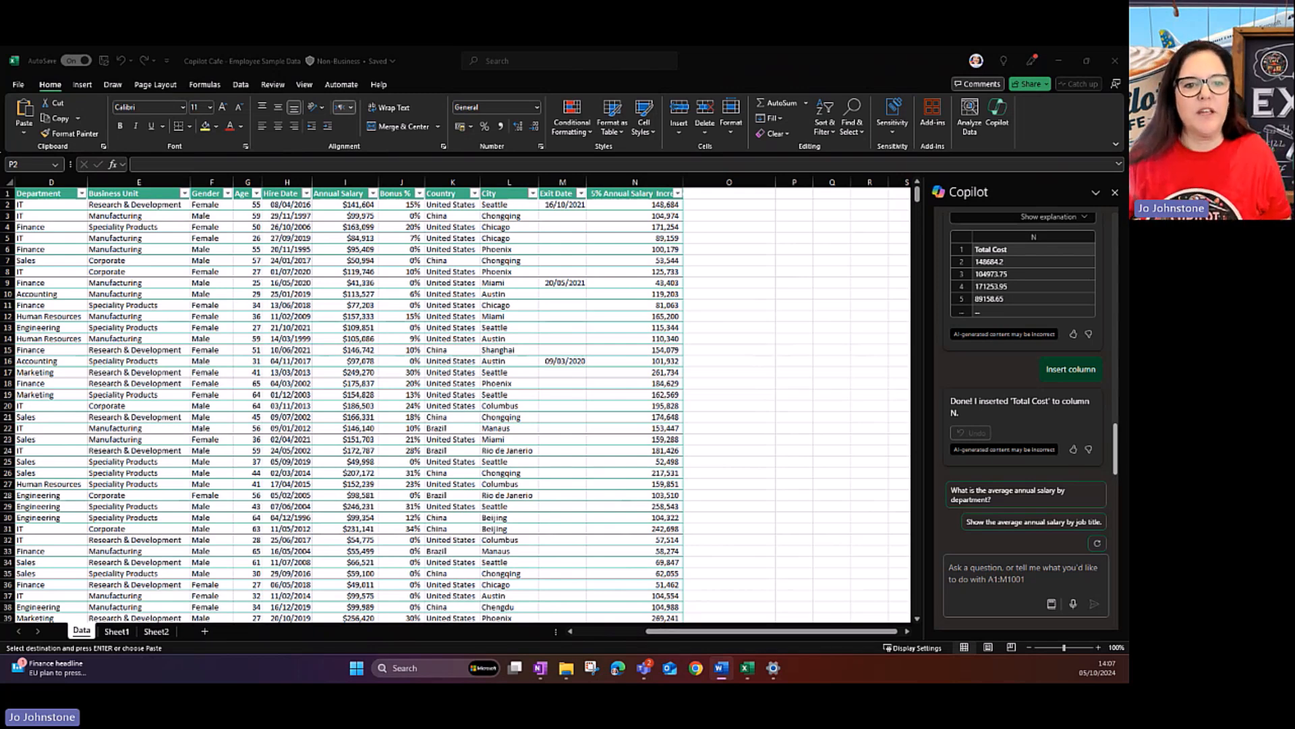
click(742, 177)
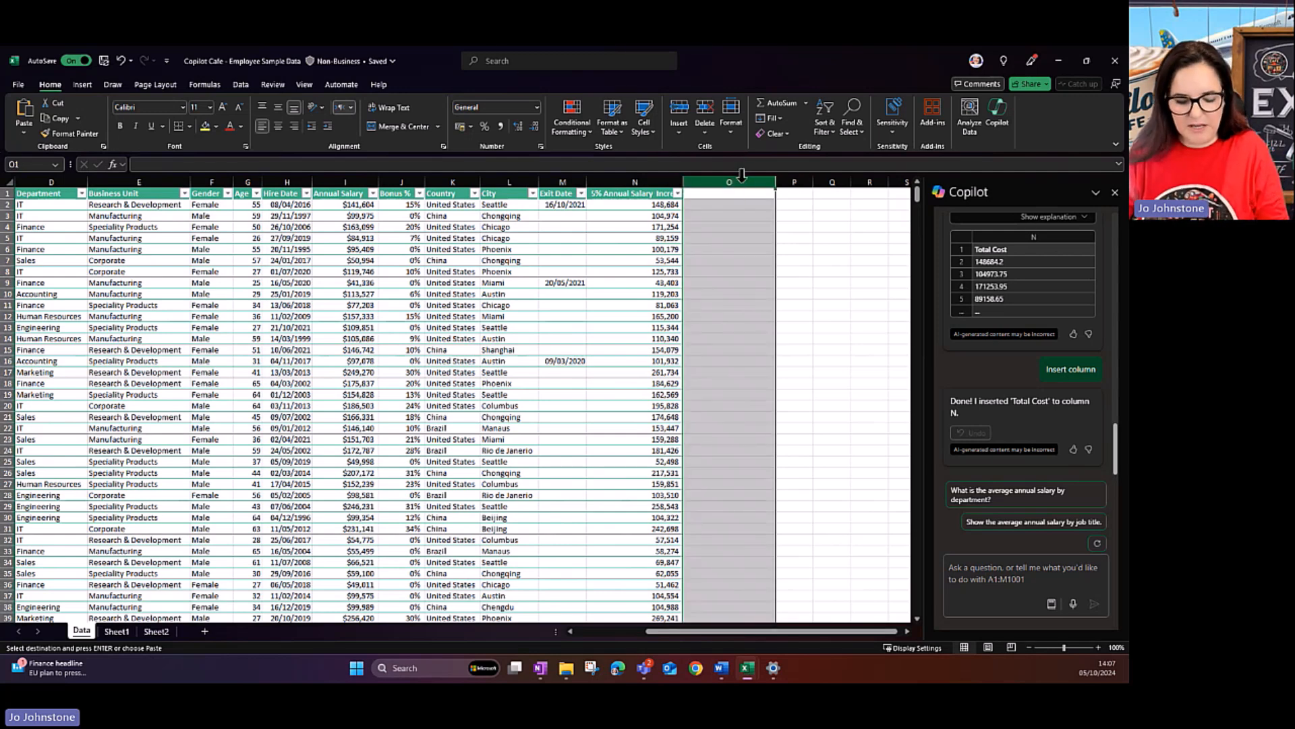
key(ctrl+v)
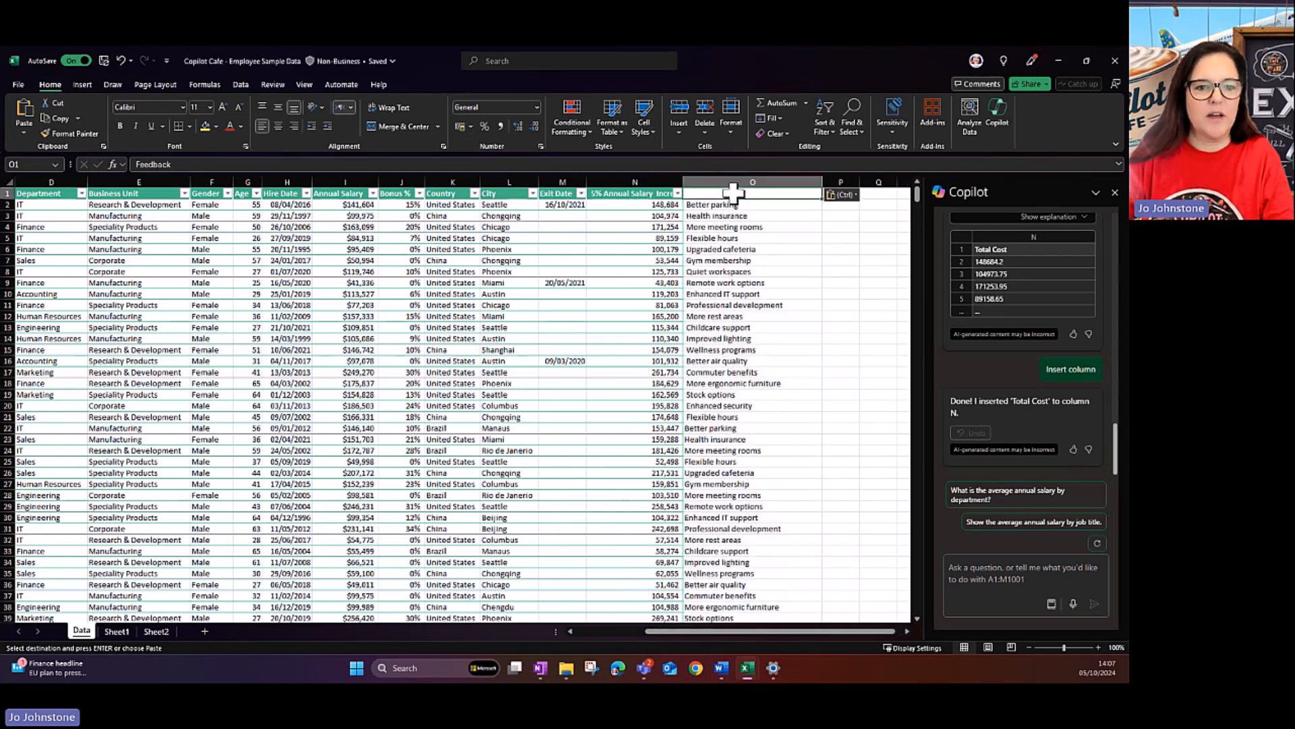
- Clear the pasted header in cell O1 and re-enter it as "Feedback" to add the column to the employee table
text(Fo)
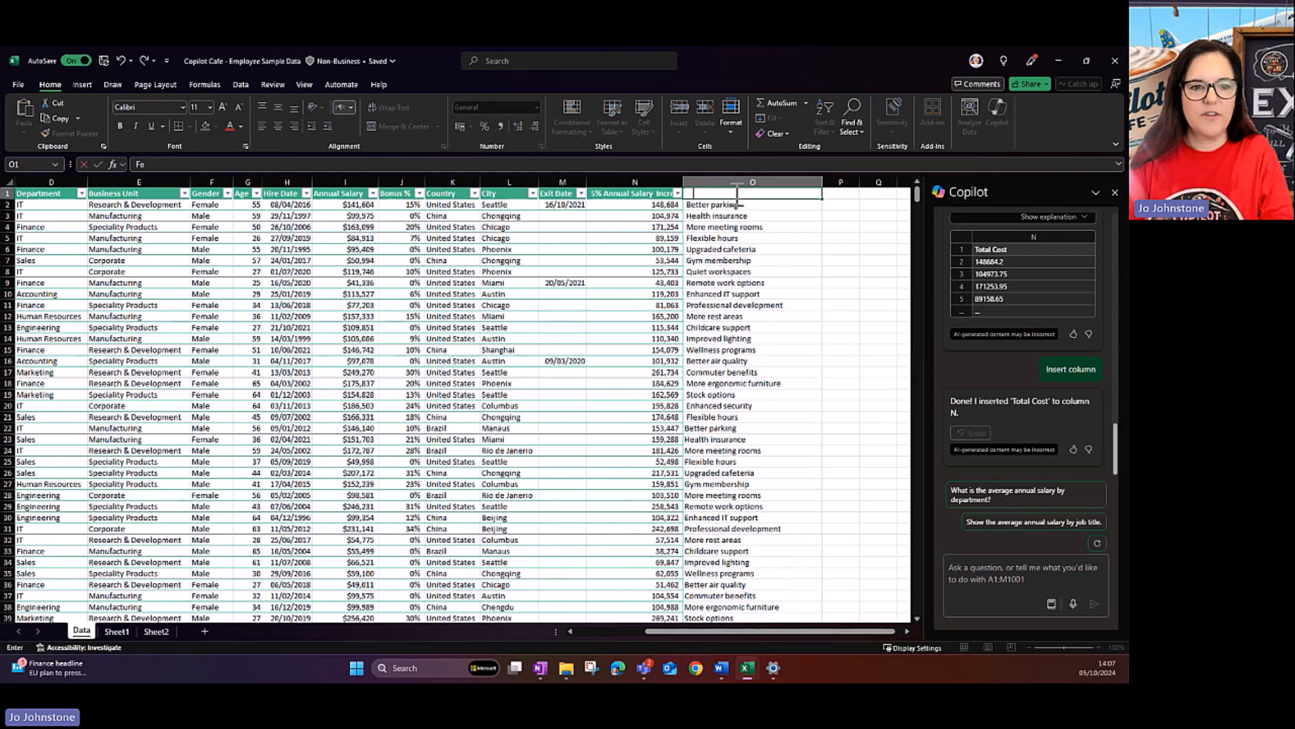
key(BackSpace)
key(BackSpace)
key(BackSpace)
key(BackSpace)
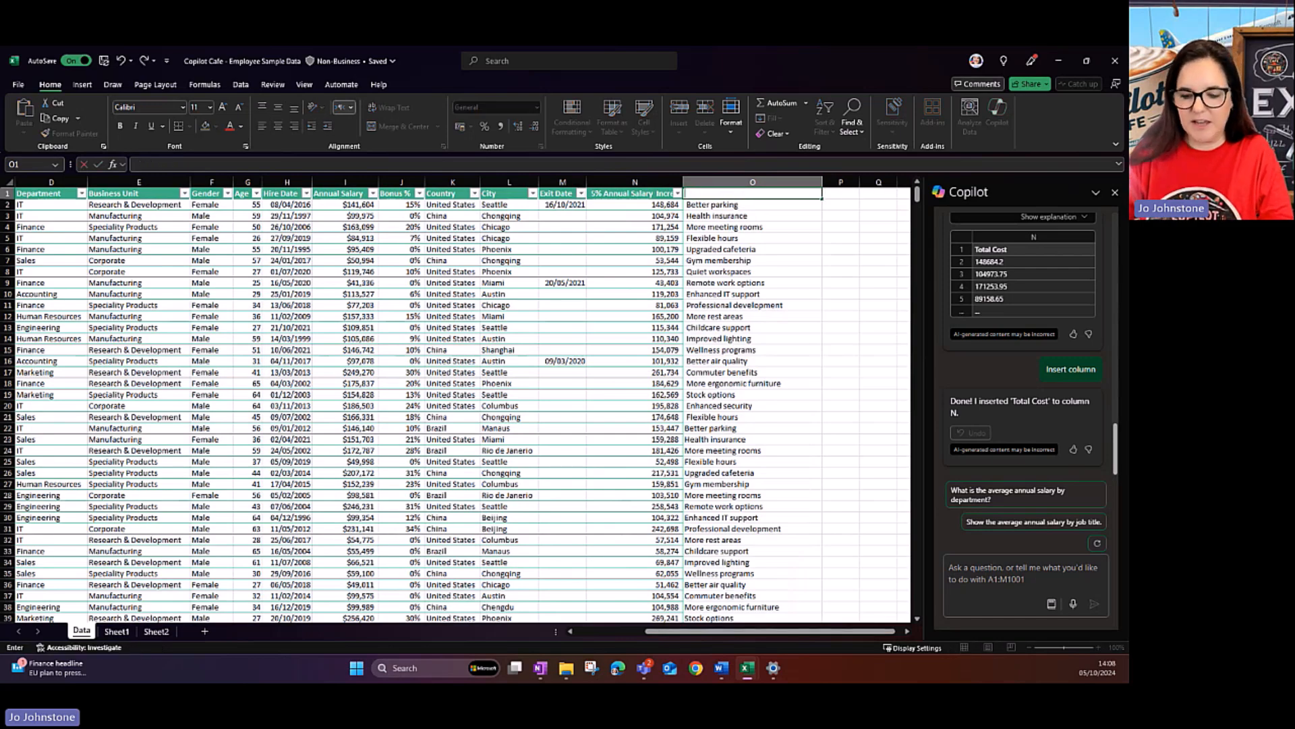
key(alt+Tab)
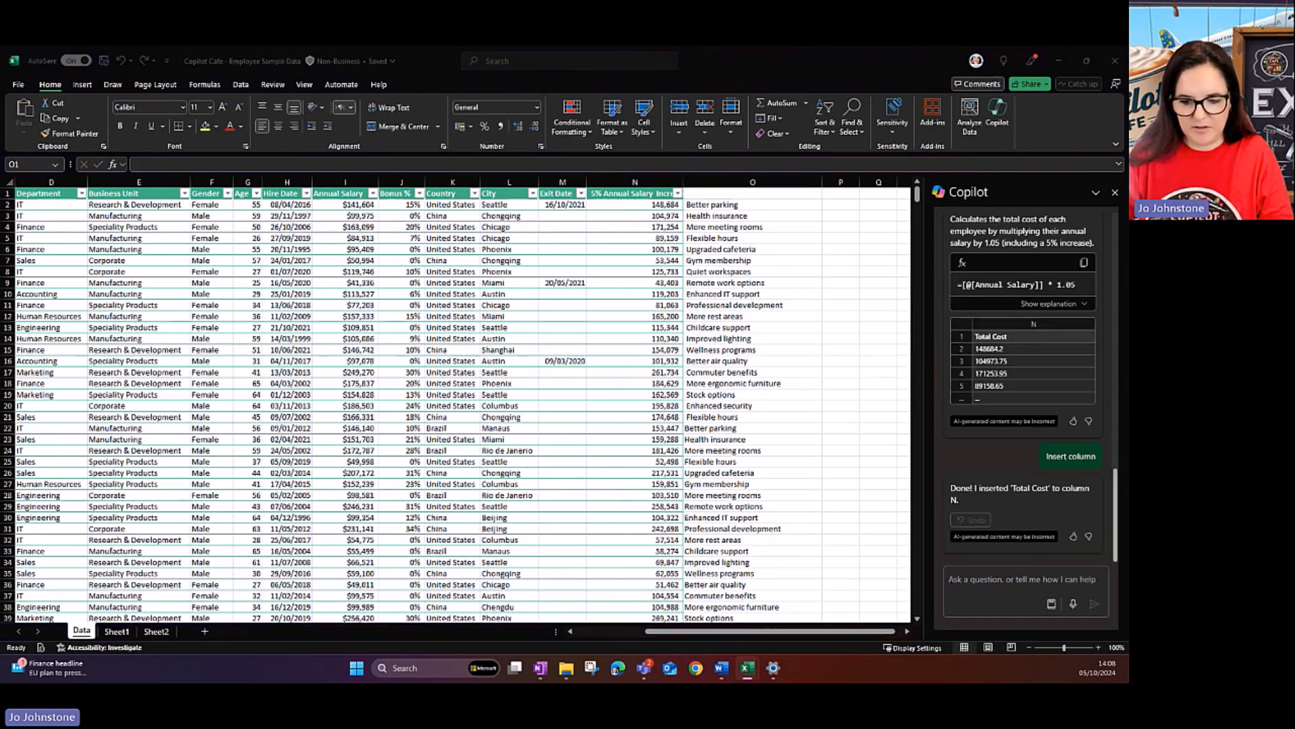
click(807, 192)
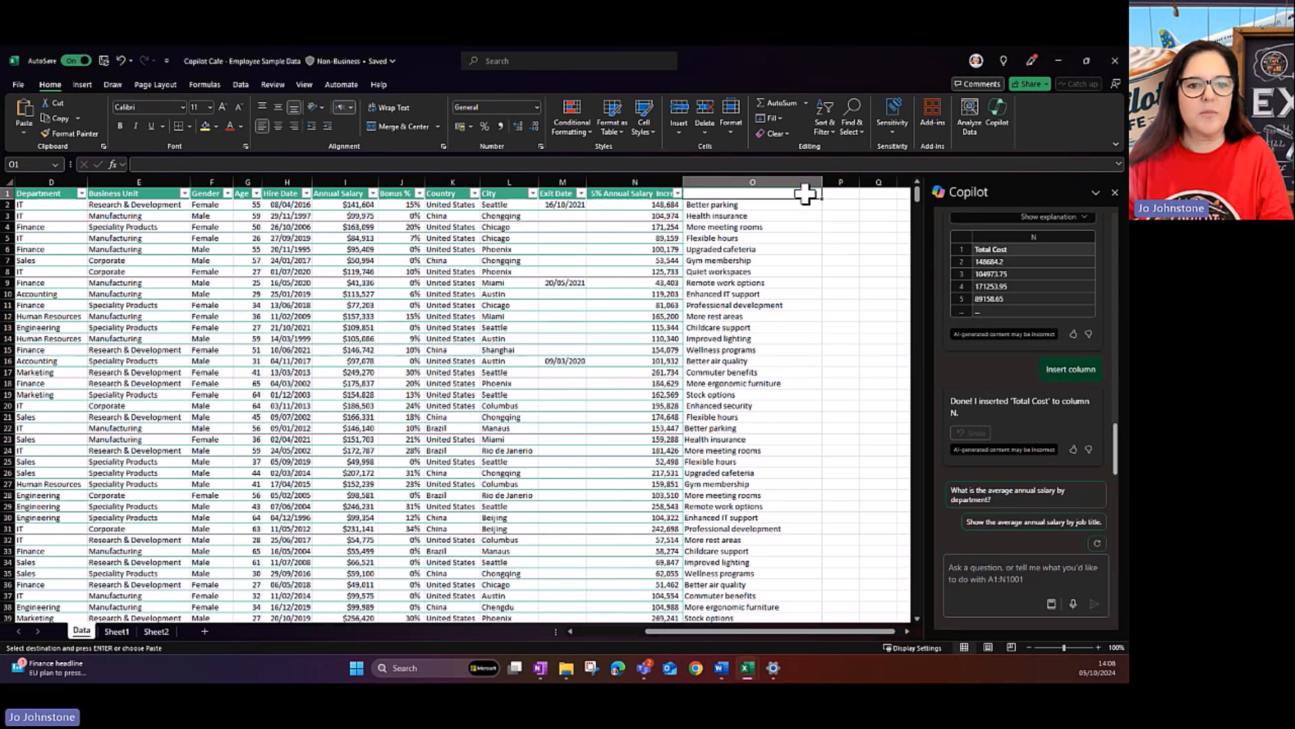
text(Feedback)
click(803, 226)
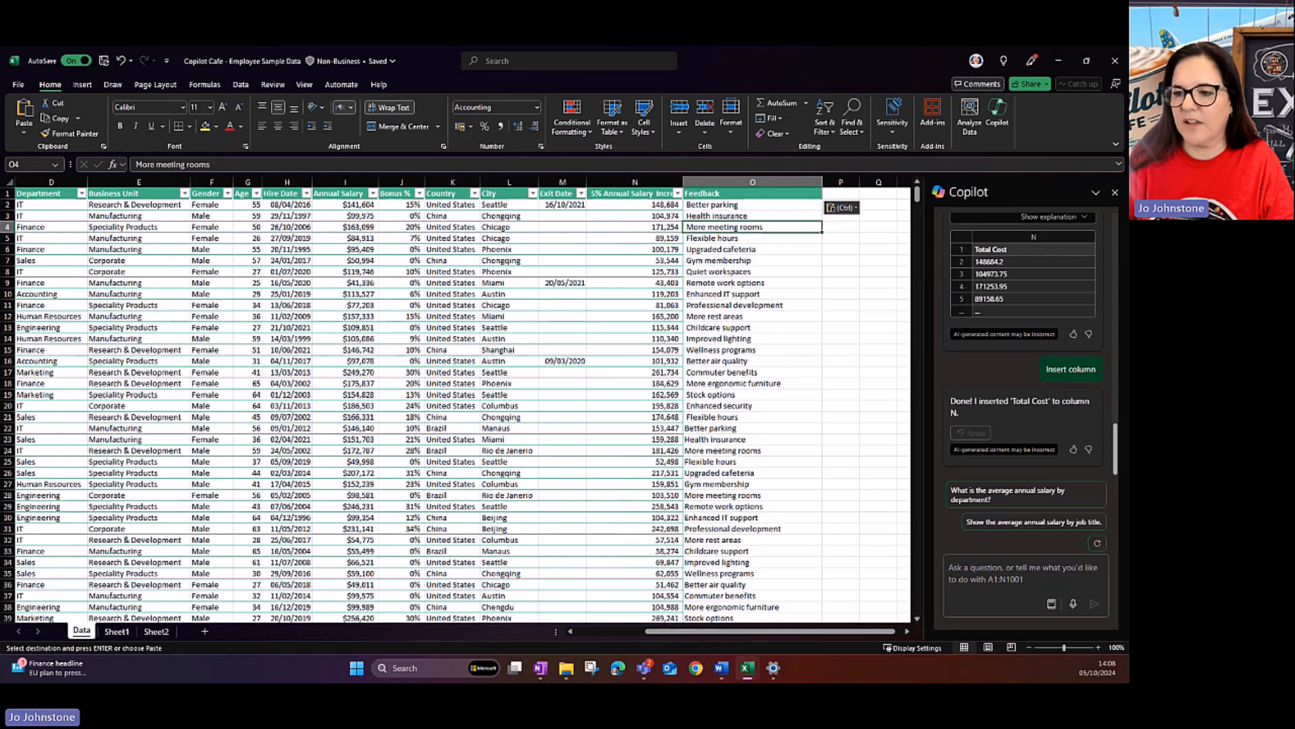
- Copy the prepared prompt from the other window and ask Copilot "Summarise the feedback, what are the top 3 opportunities for improvement"
key(alt+Tab)
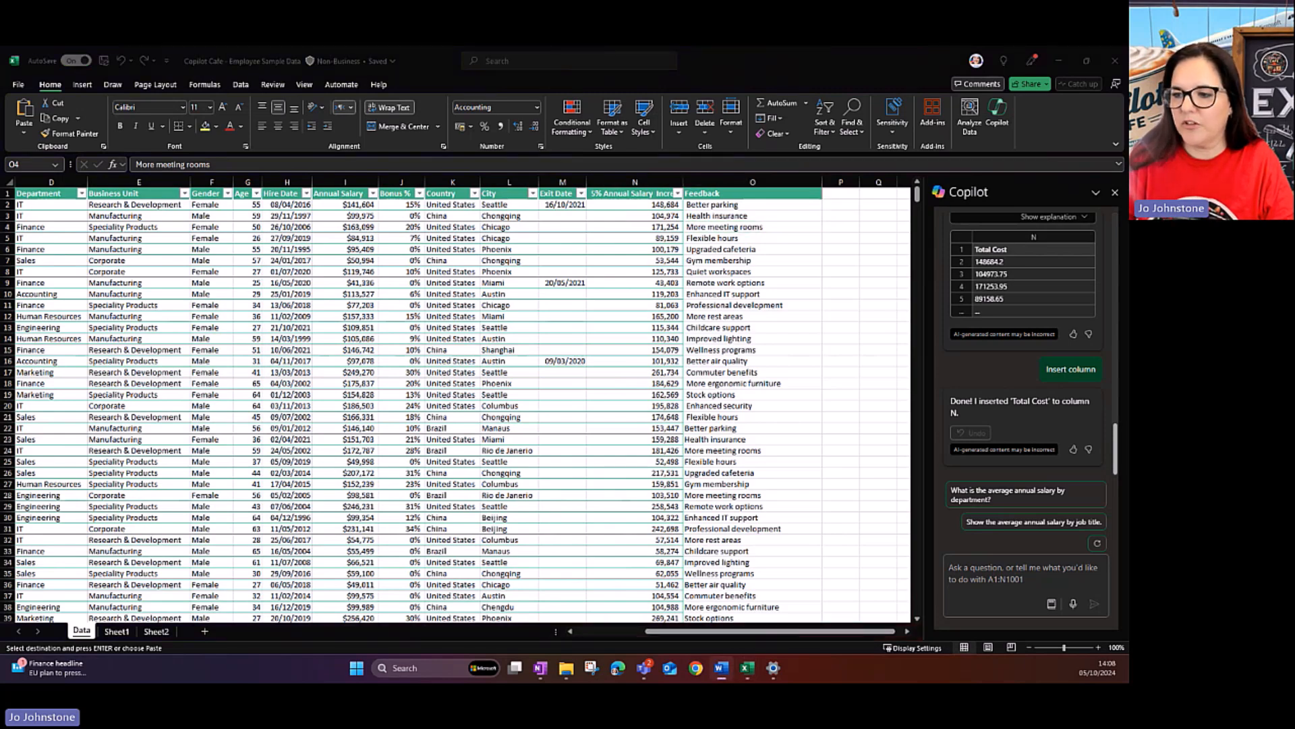
key(ctrl+c)
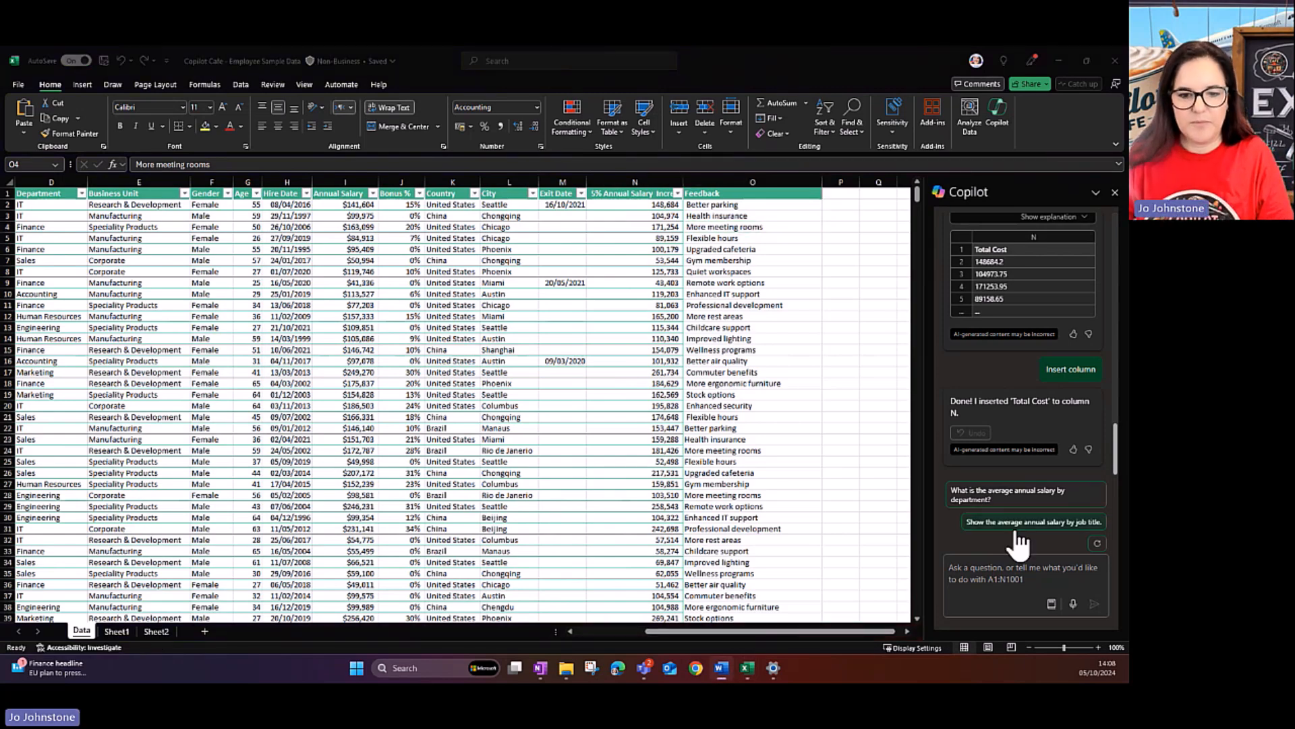
click(1028, 566)
key(ctrl+v)
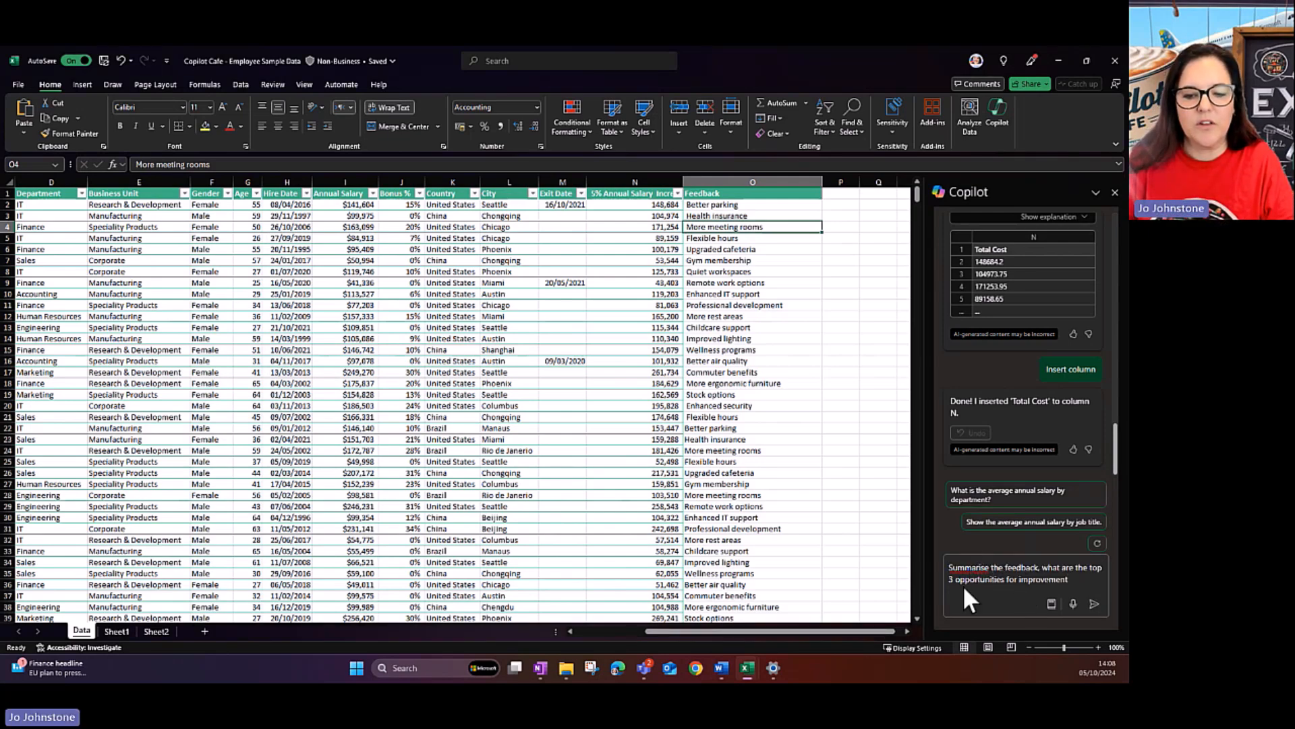
click(1095, 604)
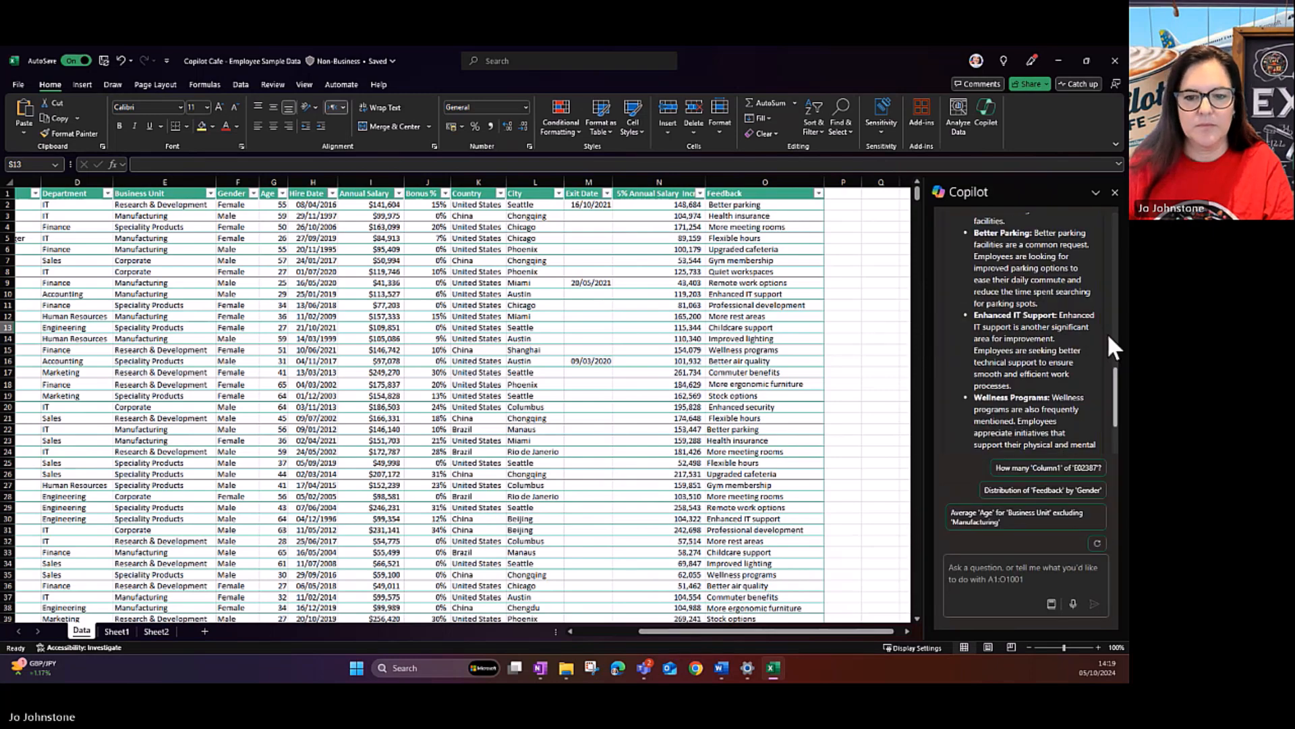
- Read through Copilot's summary of the Feedback column from start to end
scroll(1041, 337, up, 10)
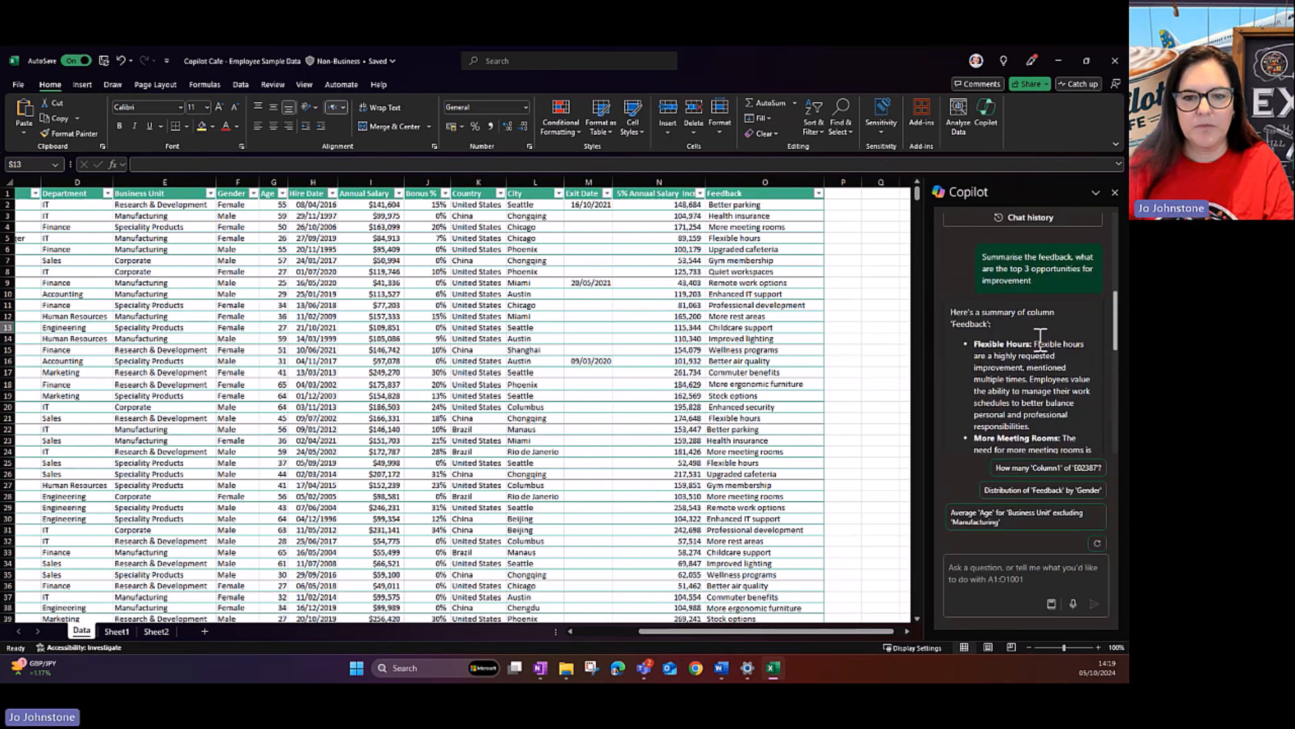
scroll(1011, 298, down, 1)
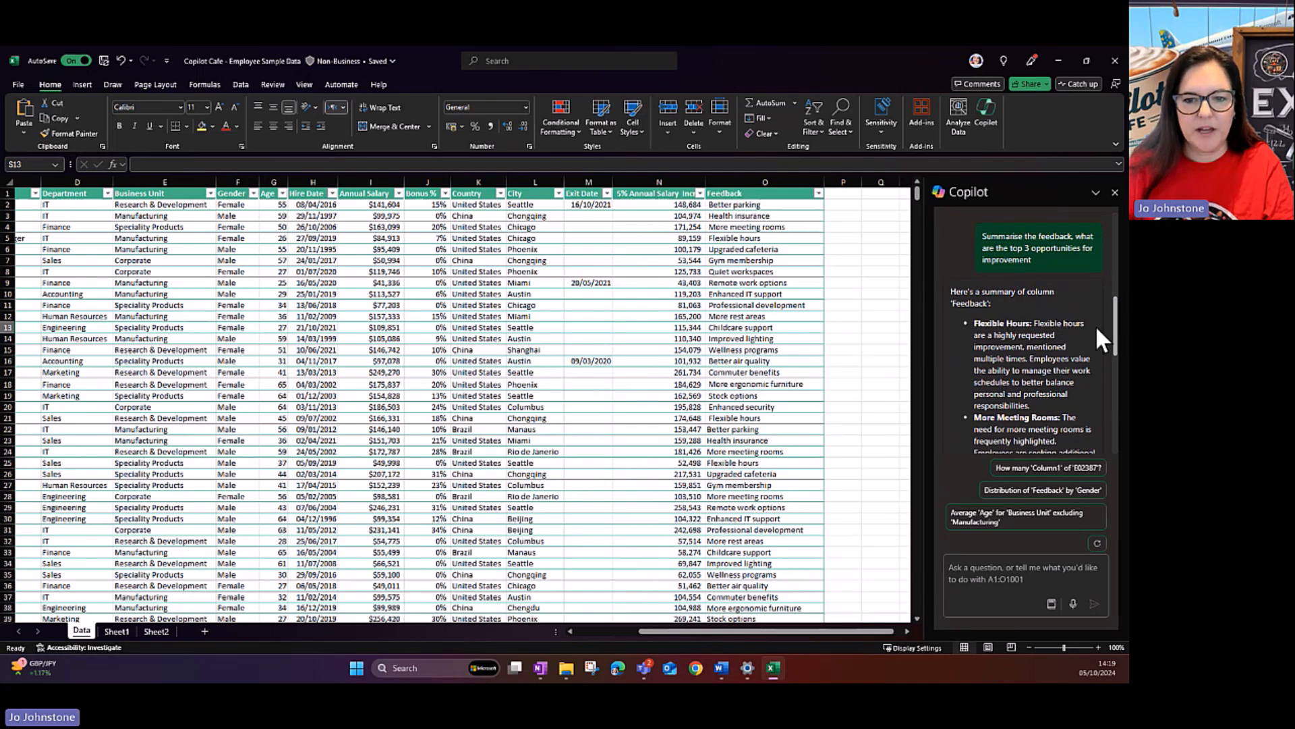
mouse_move(1118, 317)
mouse_down()
mouse_move(1109, 424)
mouse_move(1107, 318)
mouse_up()
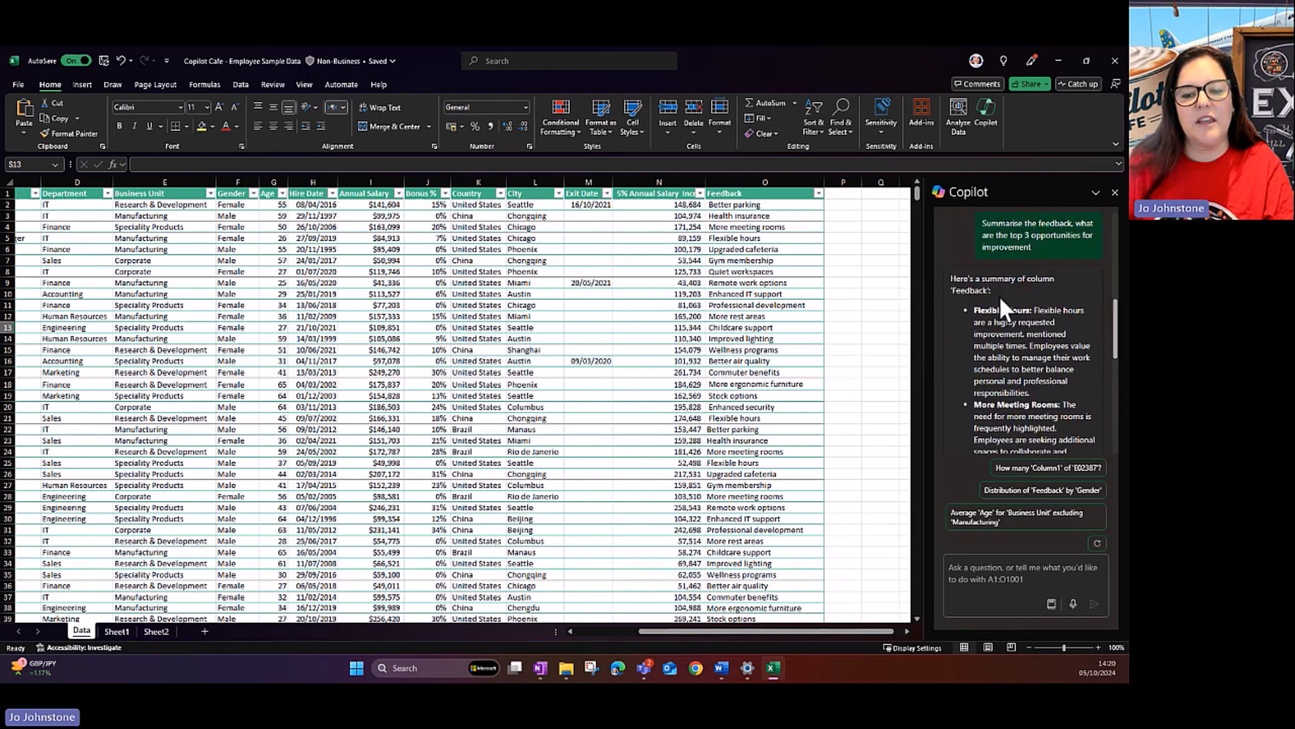
scroll(1001, 300, down, 5)
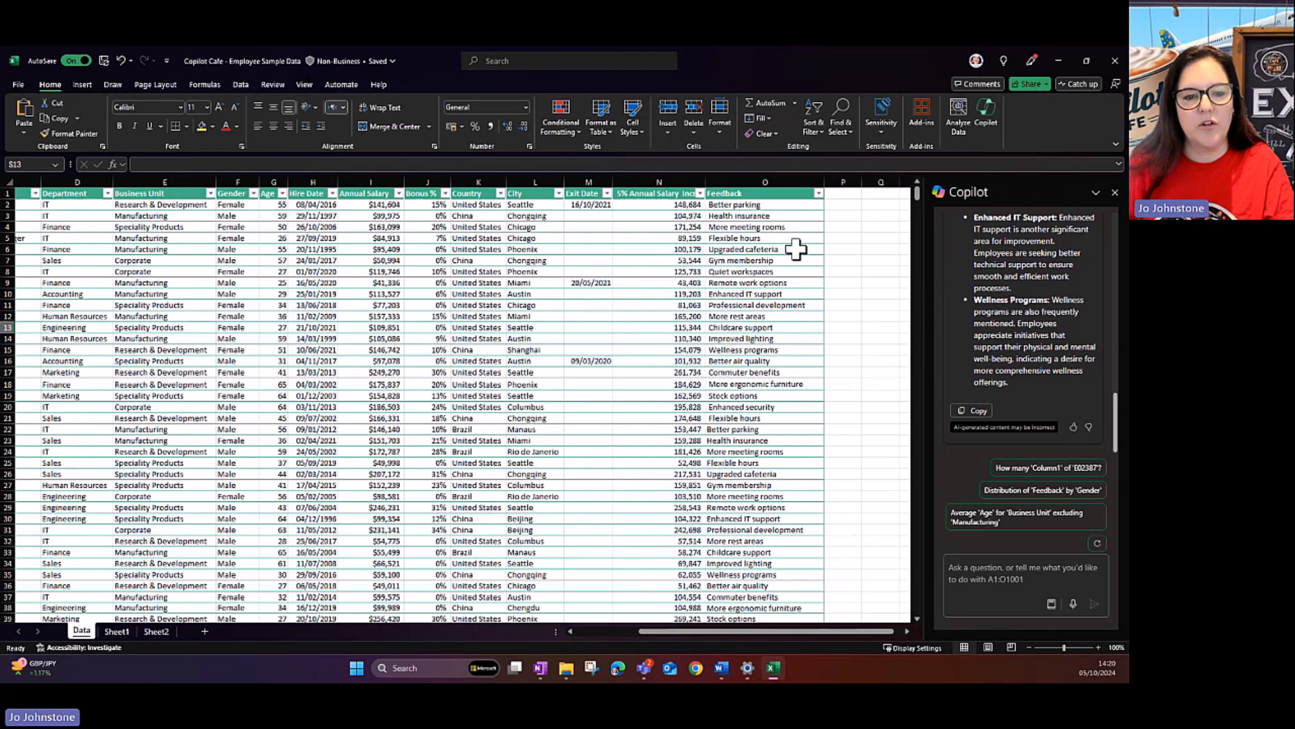
scroll(797, 250, down, 3)
scroll(797, 250, up, 3)
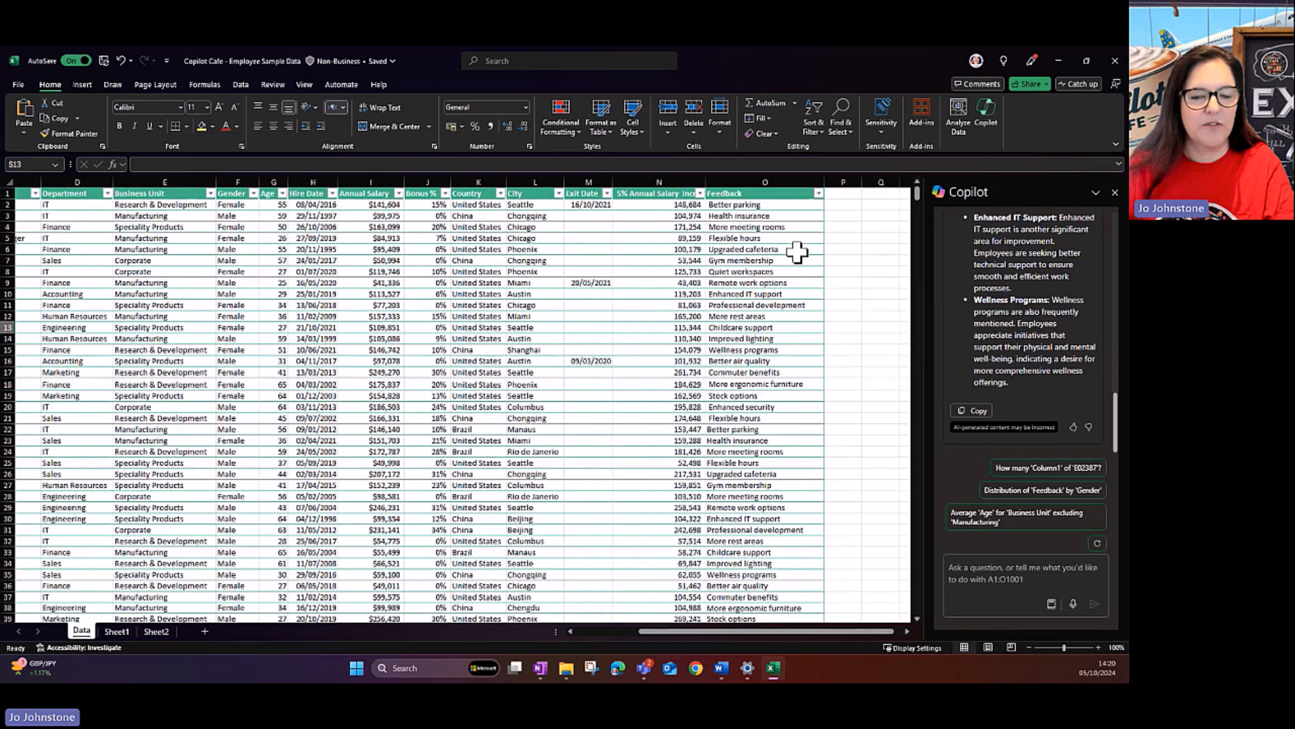
scroll(1073, 340, up, 5)
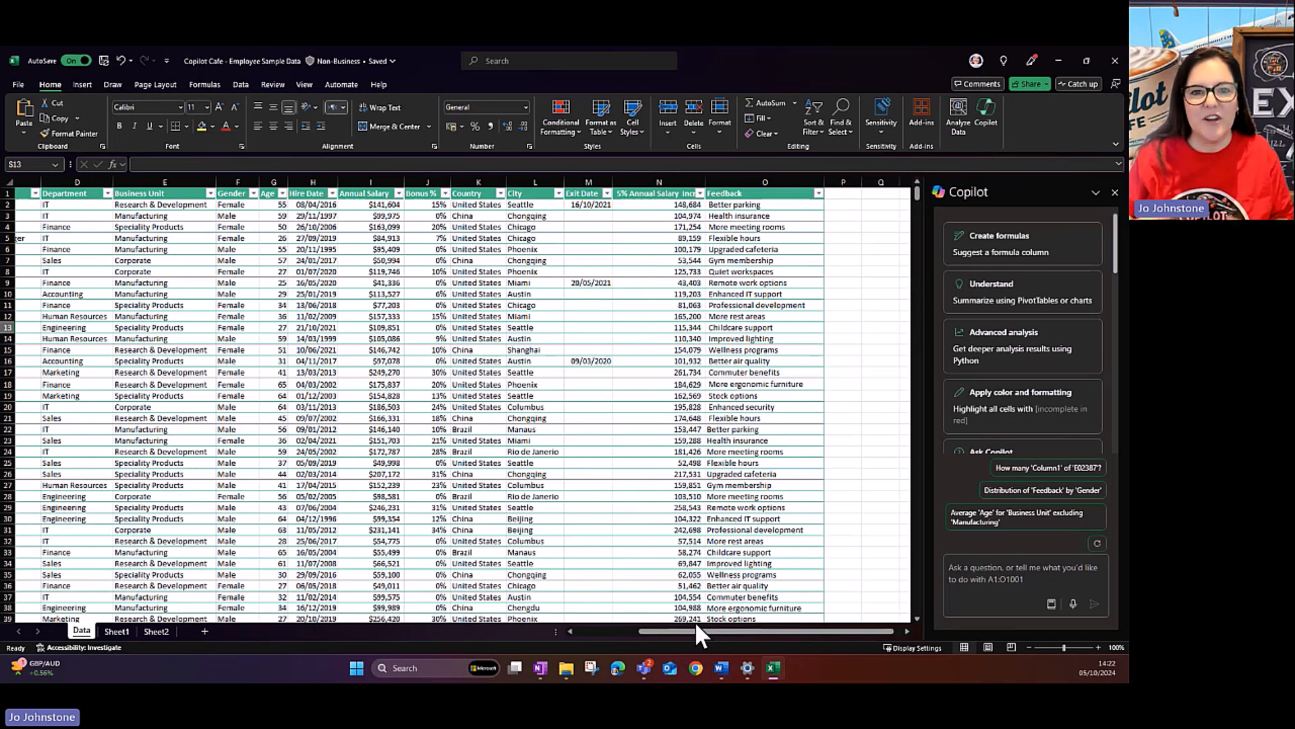
- Bring the first table columns back into view and review Copilot's suggestion cards, from Create formulas to Ask Copilot
drag(718, 630, 648, 629)
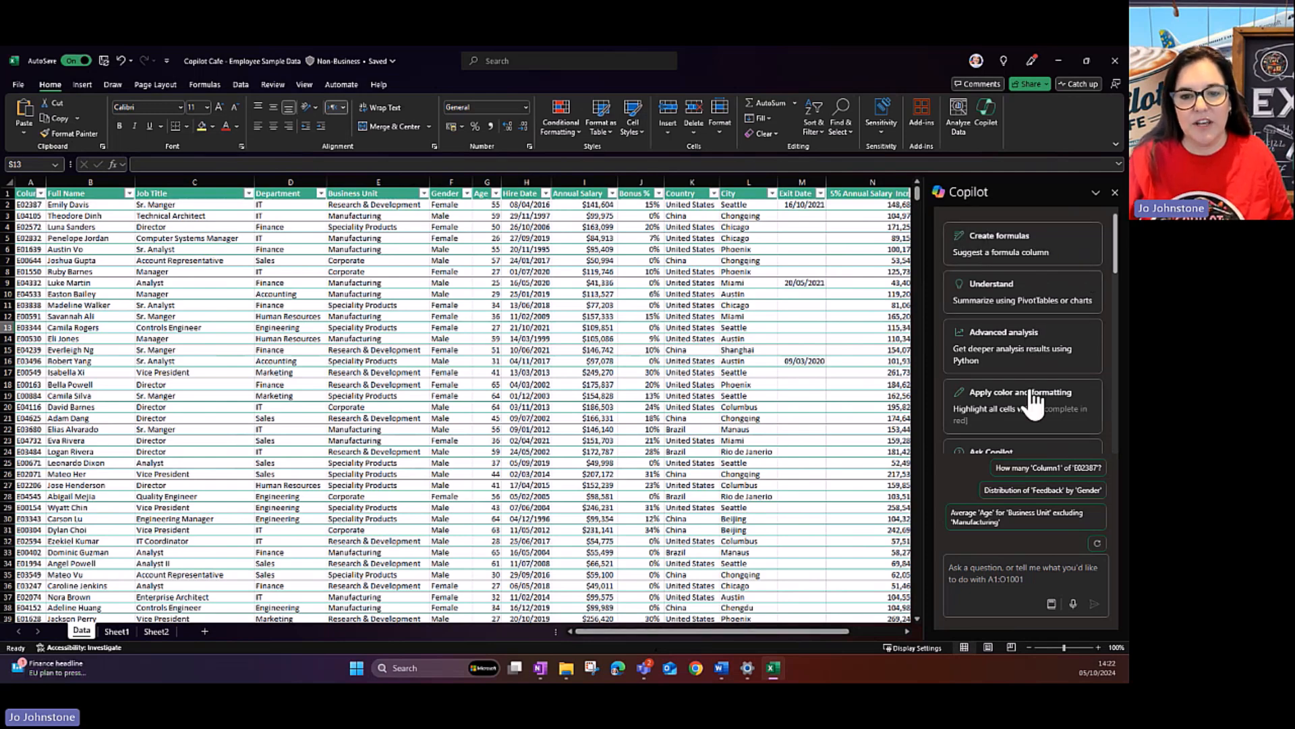
scroll(1023, 321, down, 2)
scroll(1019, 310, up, 2)
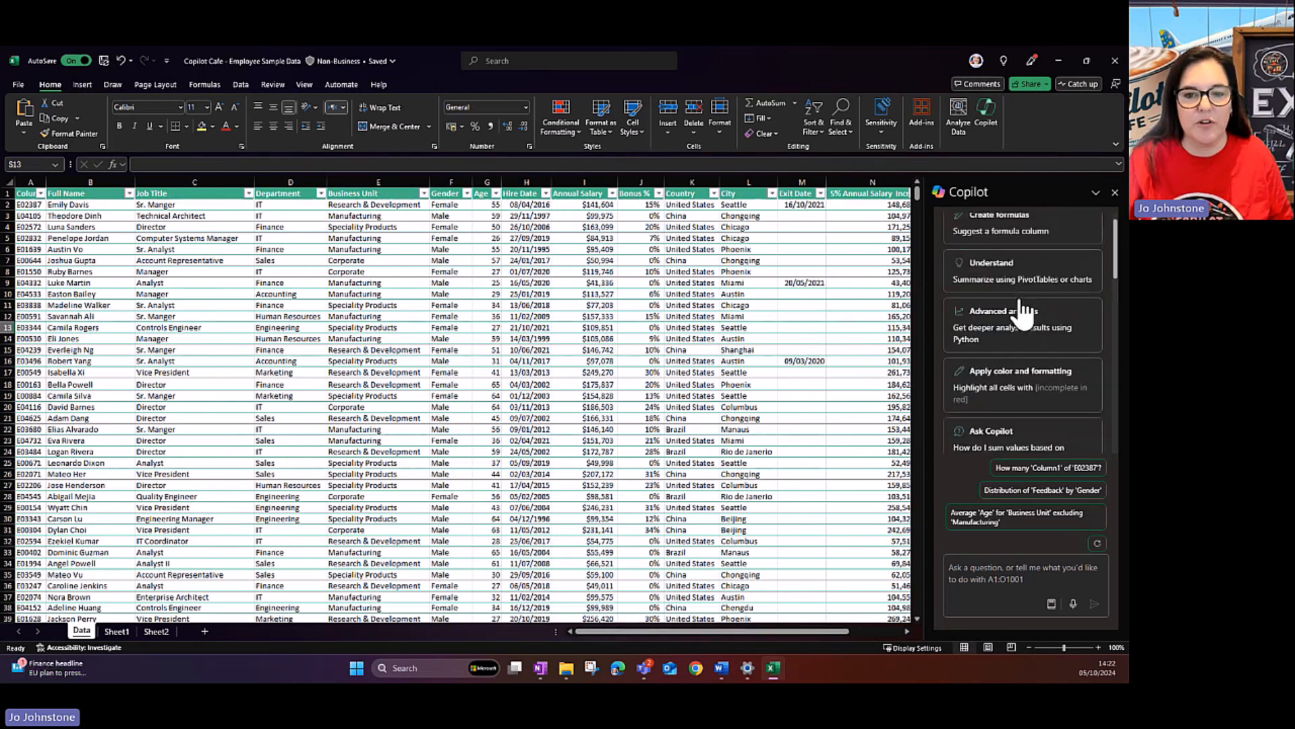
scroll(1037, 307, down, 2)
scroll(1032, 300, down, 8)
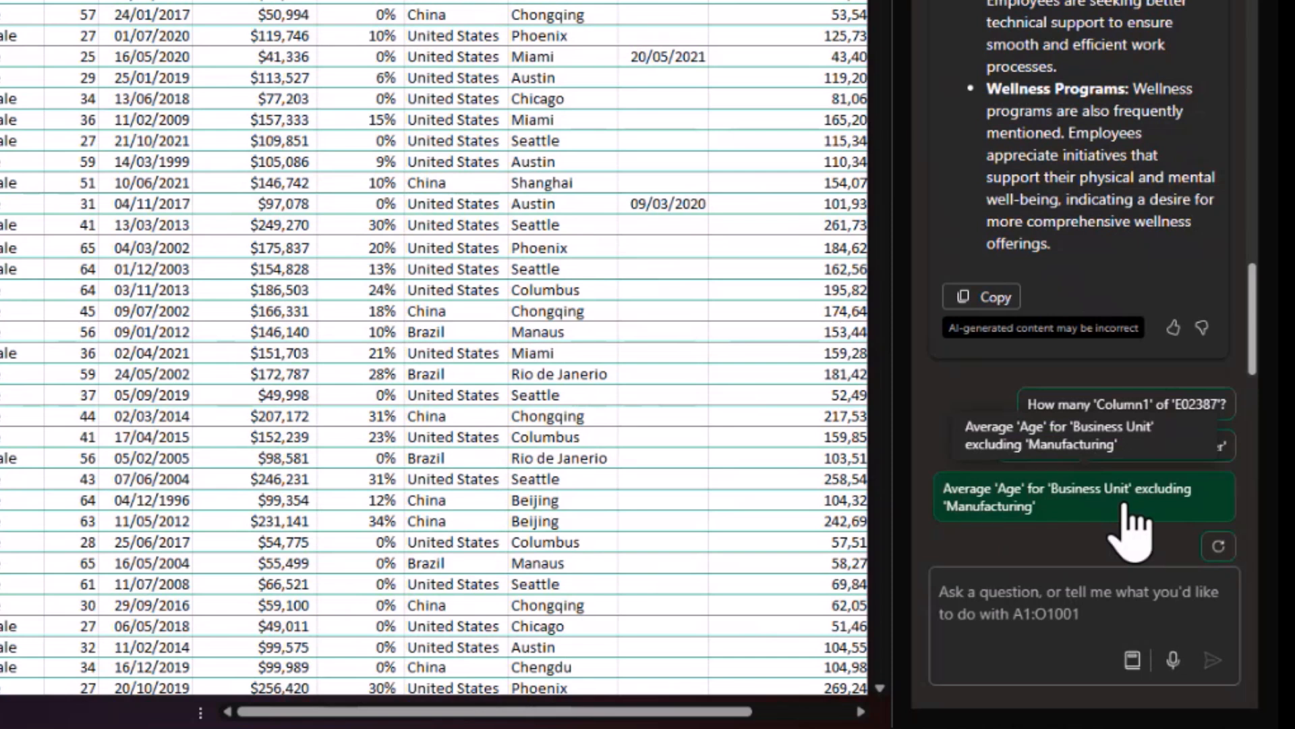
- Browse the Create formulas and Understand categories in Copilot's prompt library
click(1133, 659)
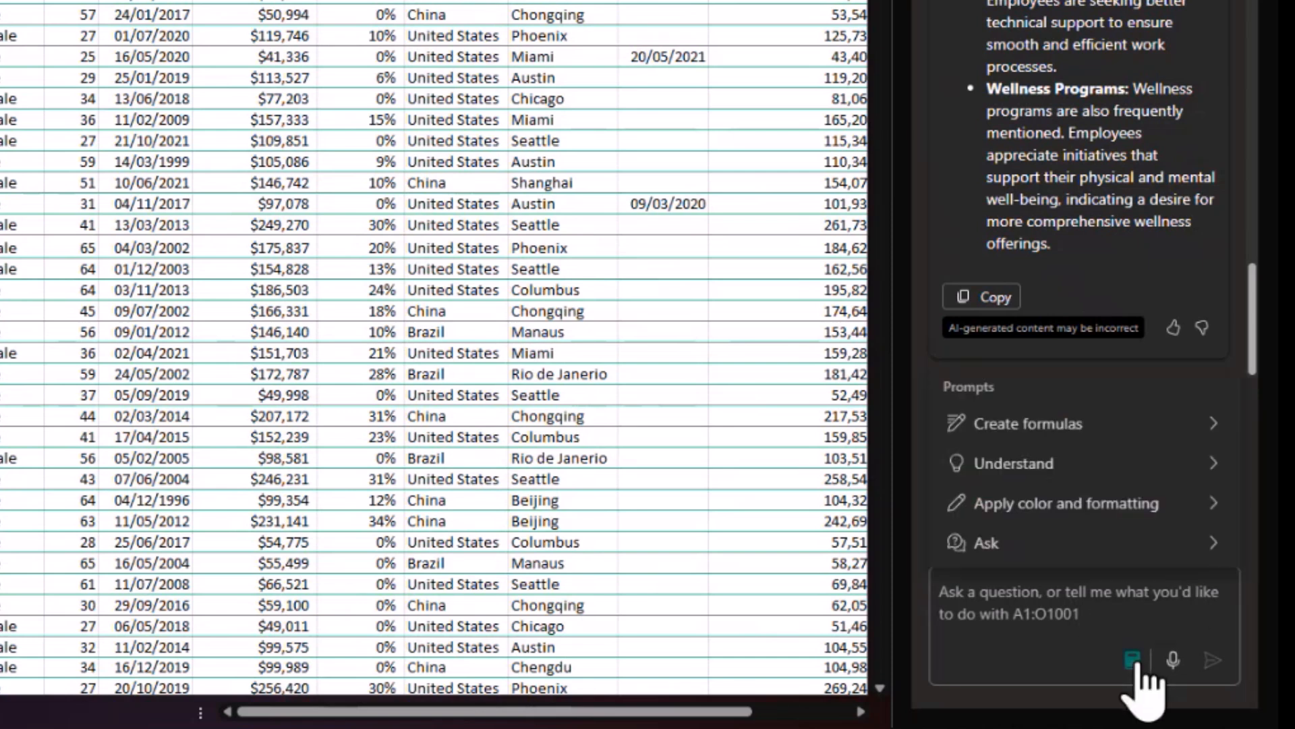
click(1146, 429)
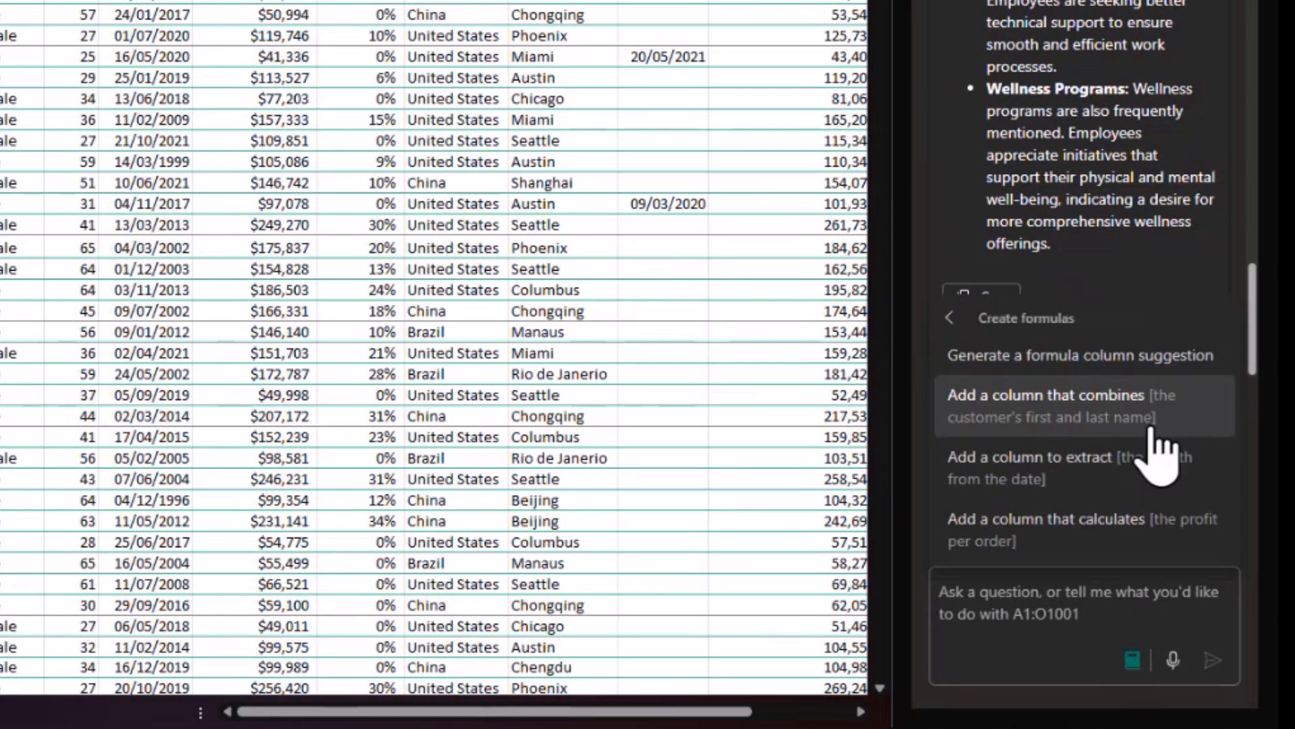
click(1140, 665)
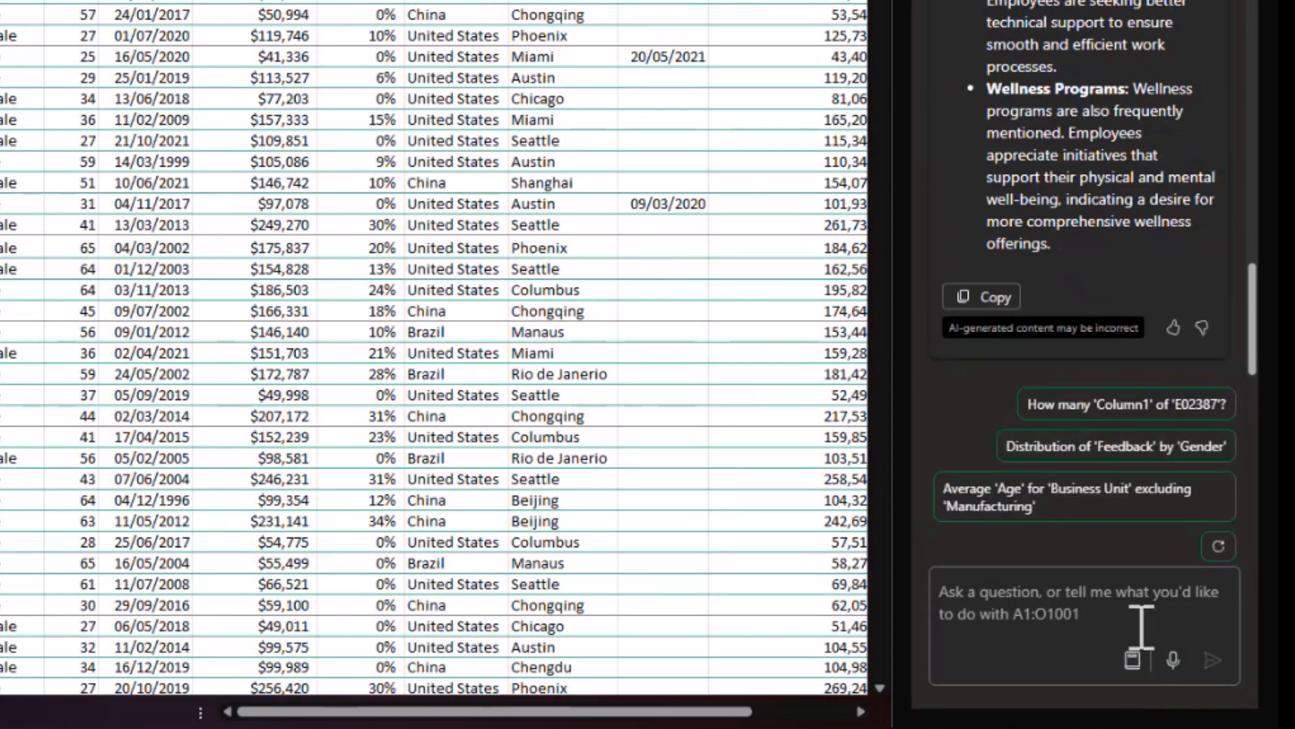
click(1134, 659)
click(1088, 466)
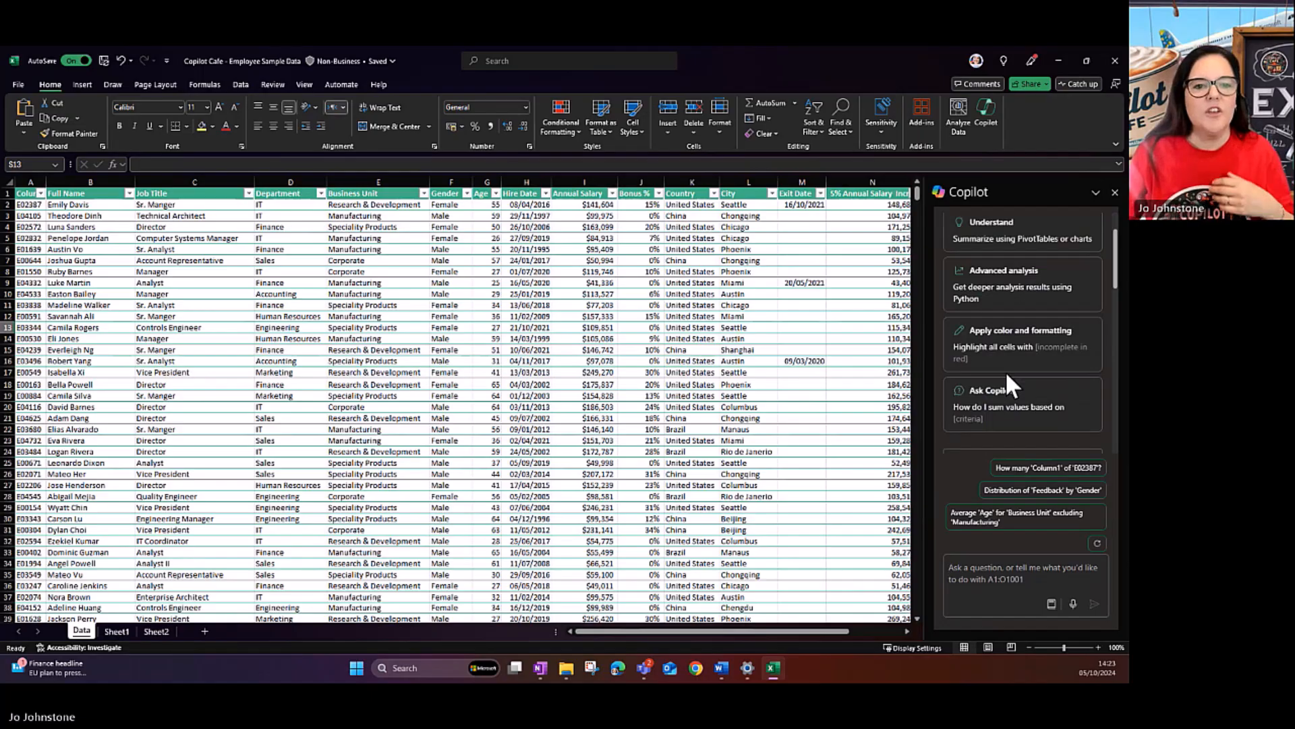
- Open the Copilot chat history and start a new chat
scroll(1005, 371, down, 5)
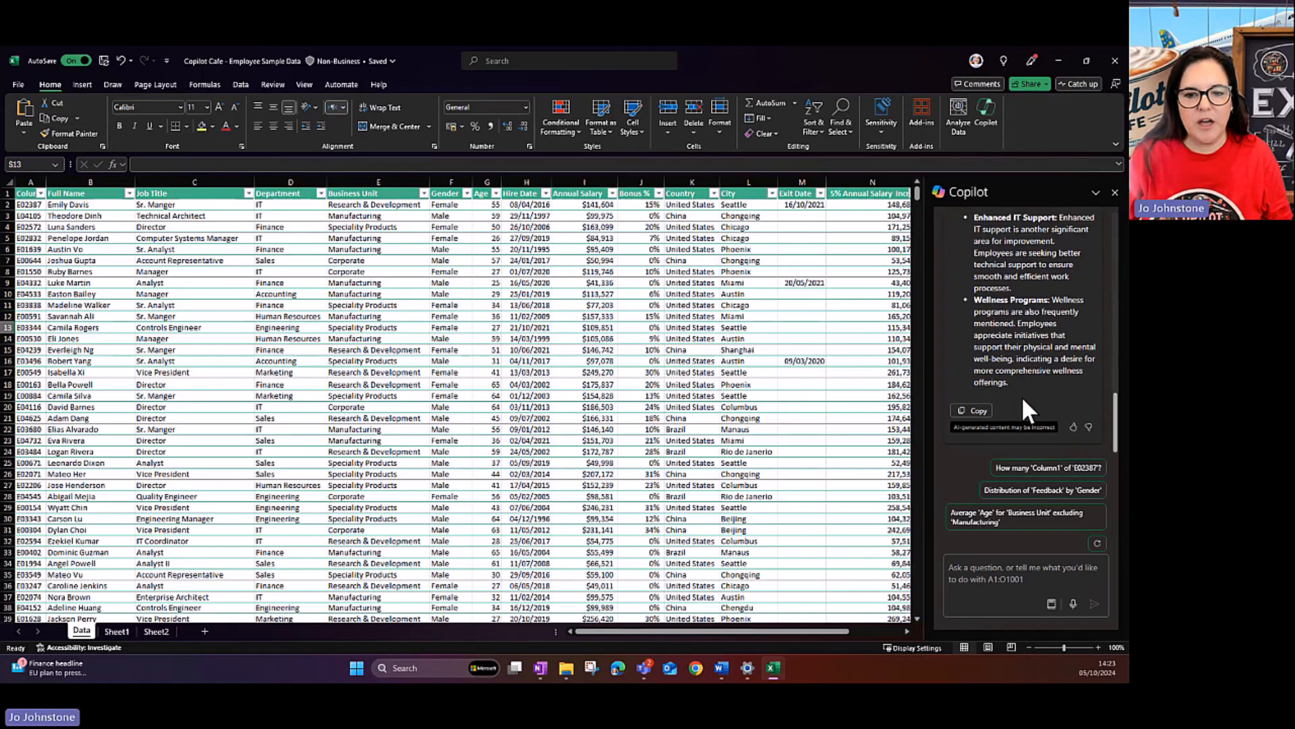
scroll(1026, 331, up, 8)
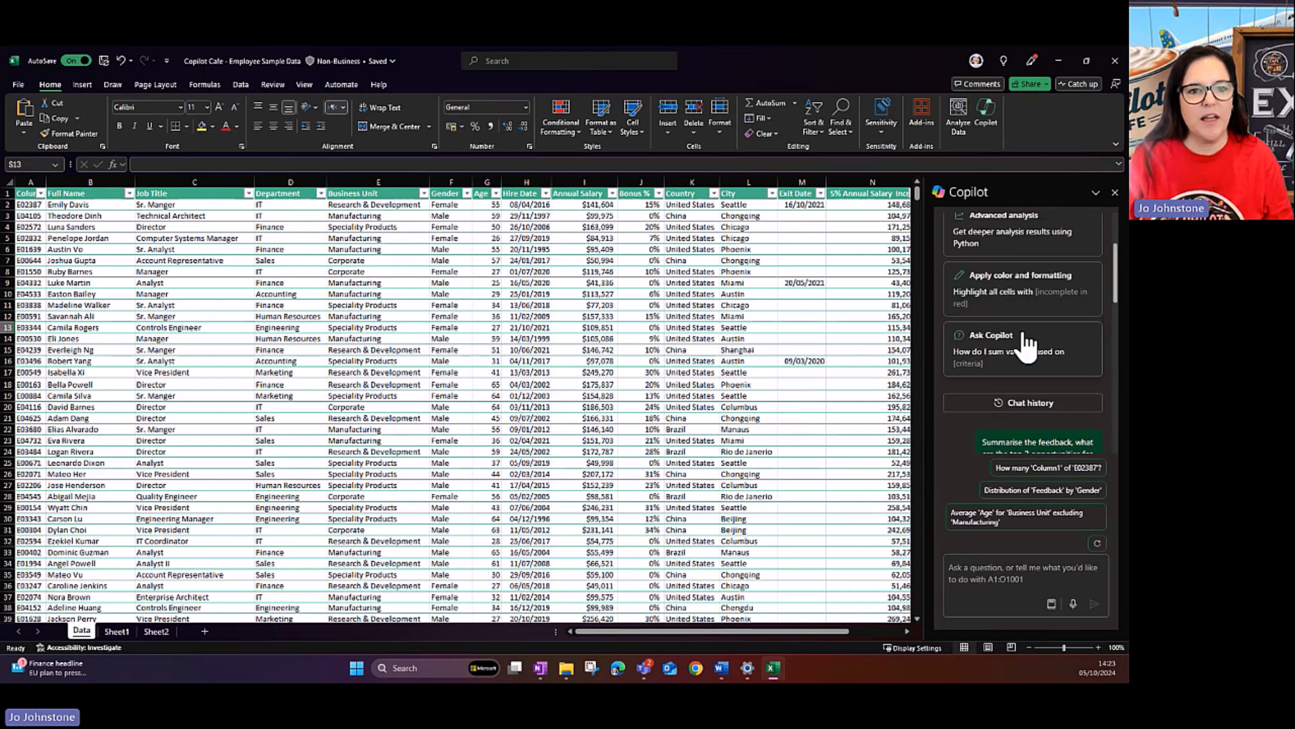
click(1031, 403)
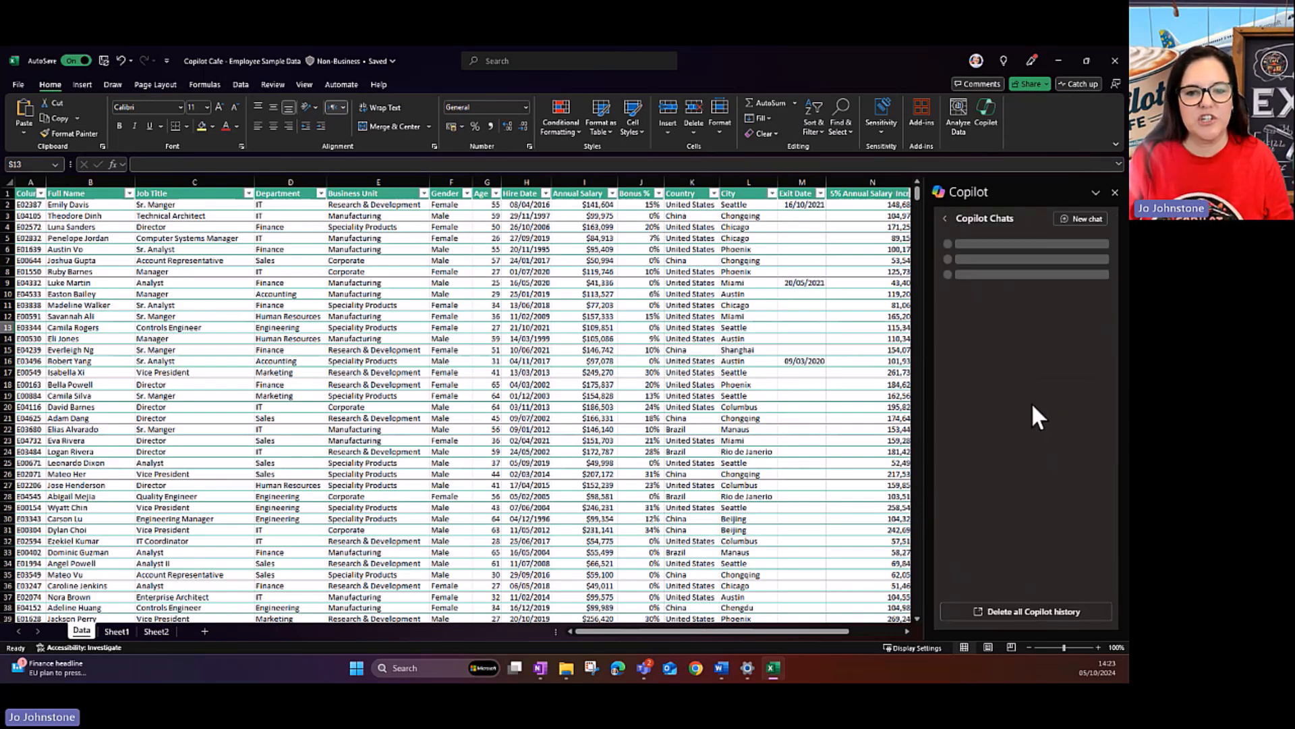
click(1074, 219)
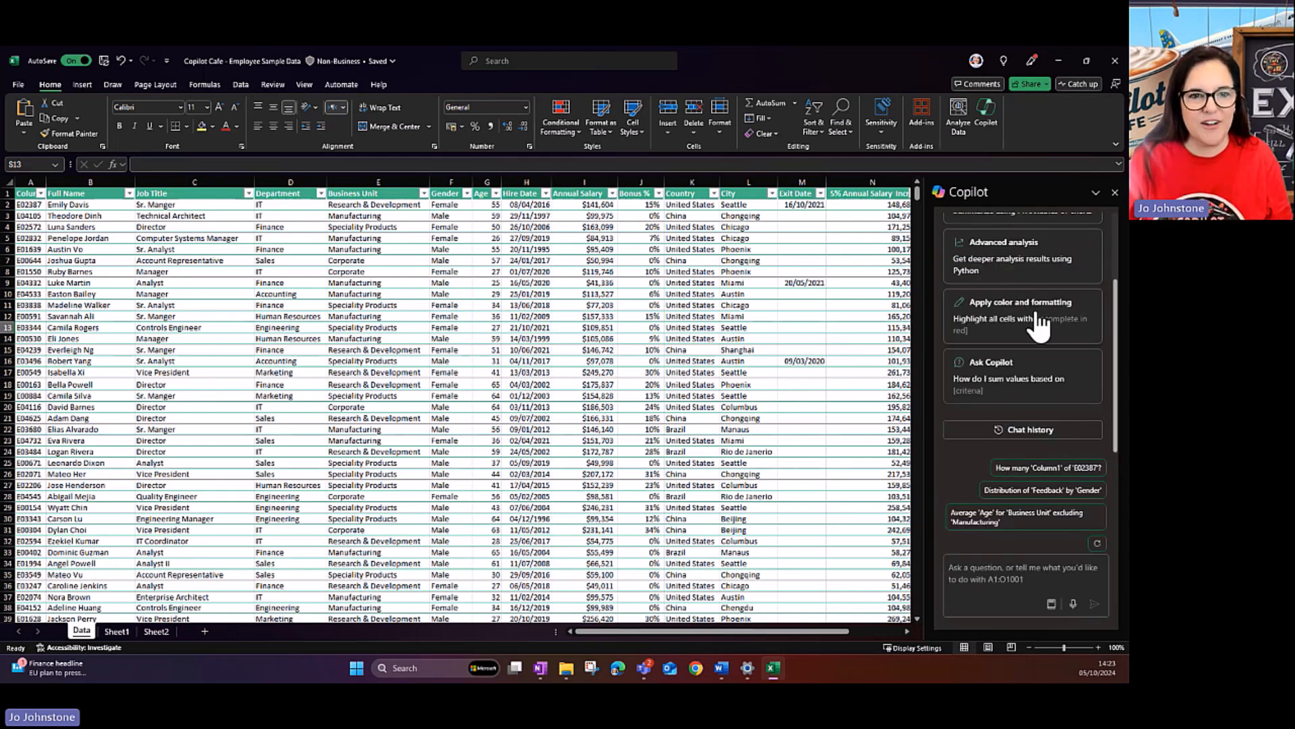
- Review the new chat's suggestion cards and refresh the suggested prompts several times to see alternative ideas
scroll(1032, 383, up, 2)
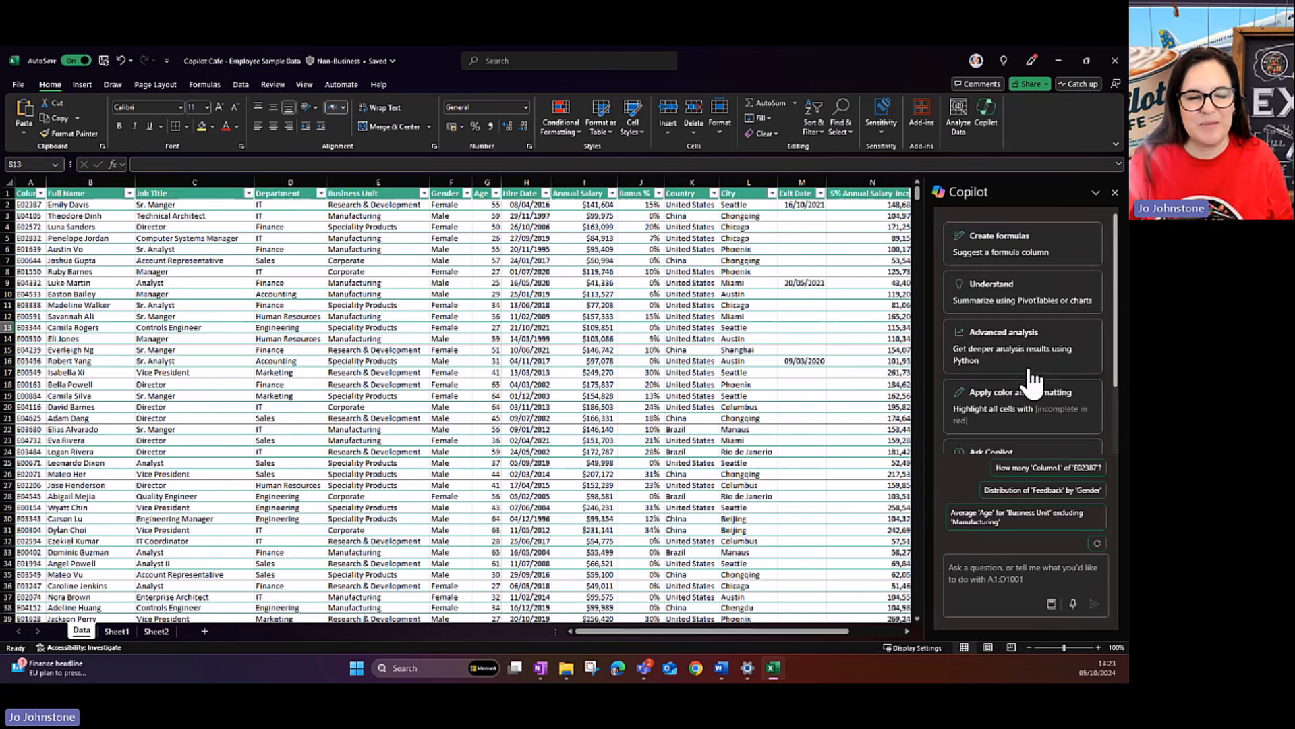
scroll(1032, 383, down, 1)
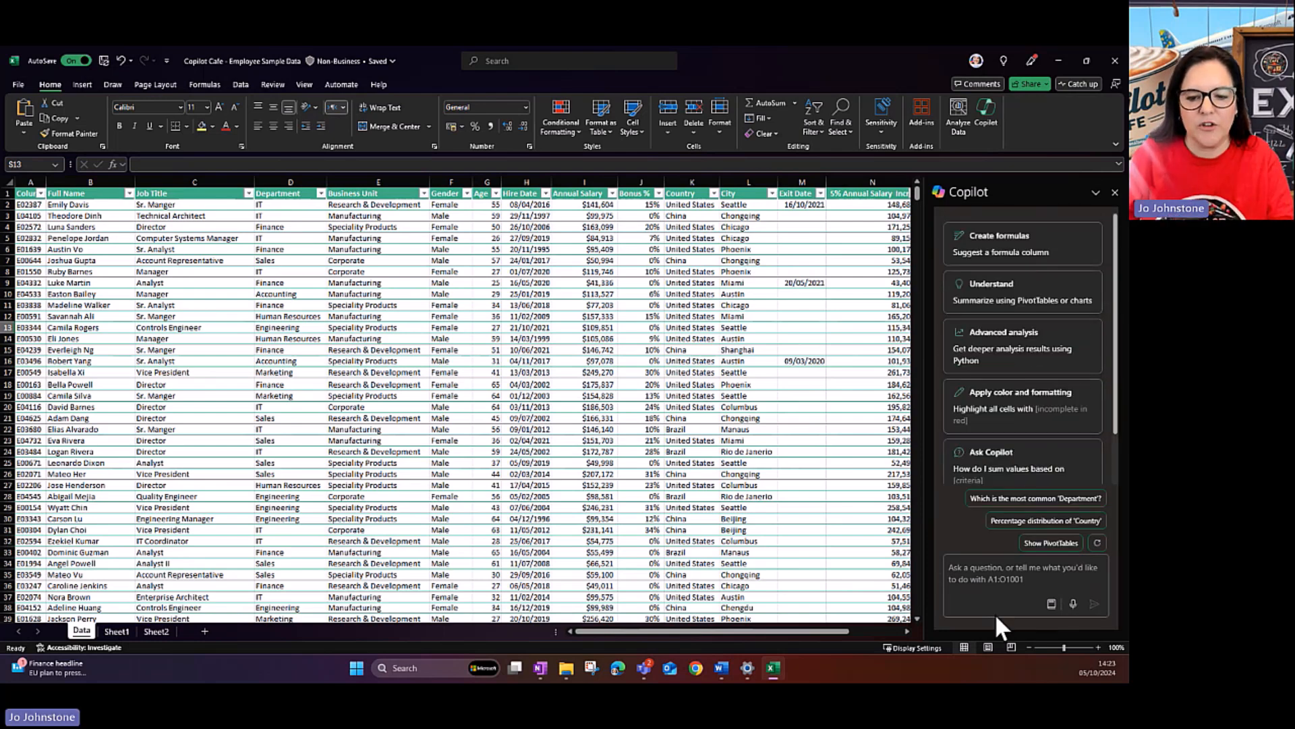
click(1097, 544)
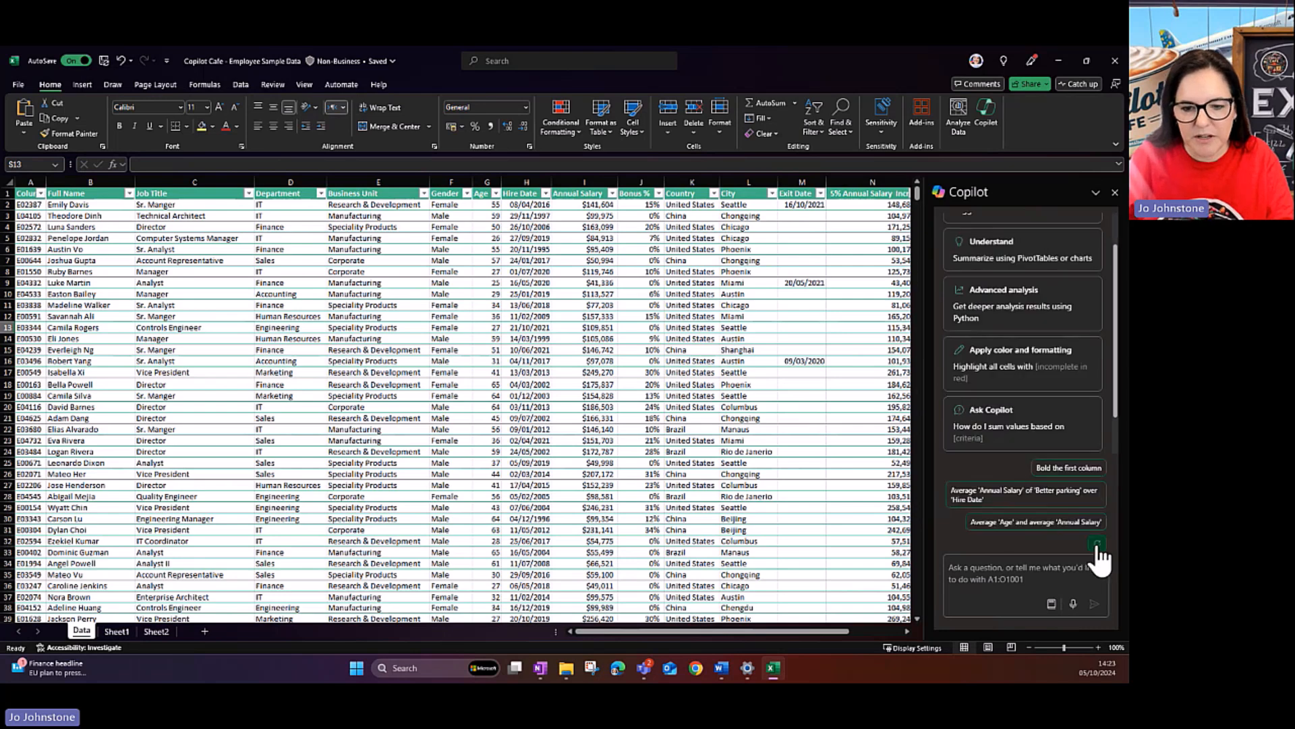
click(1097, 544)
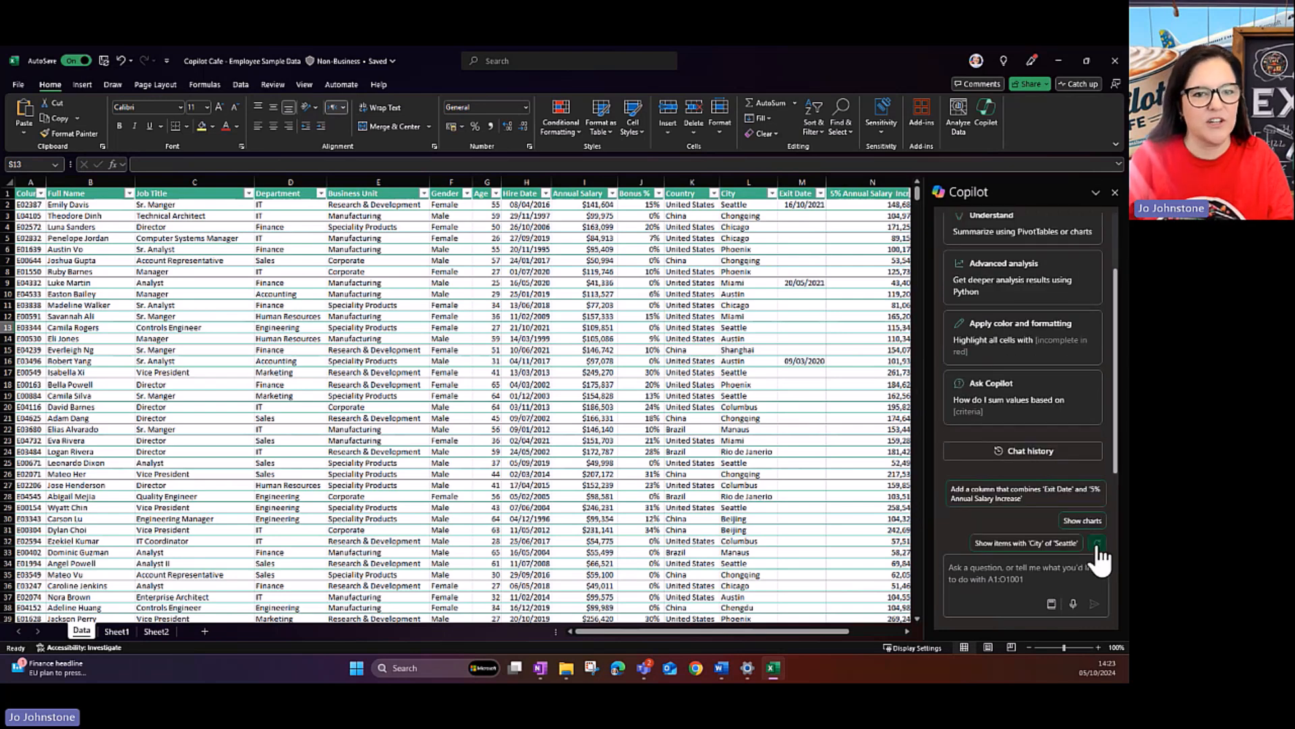
click(1097, 544)
click(1097, 544)
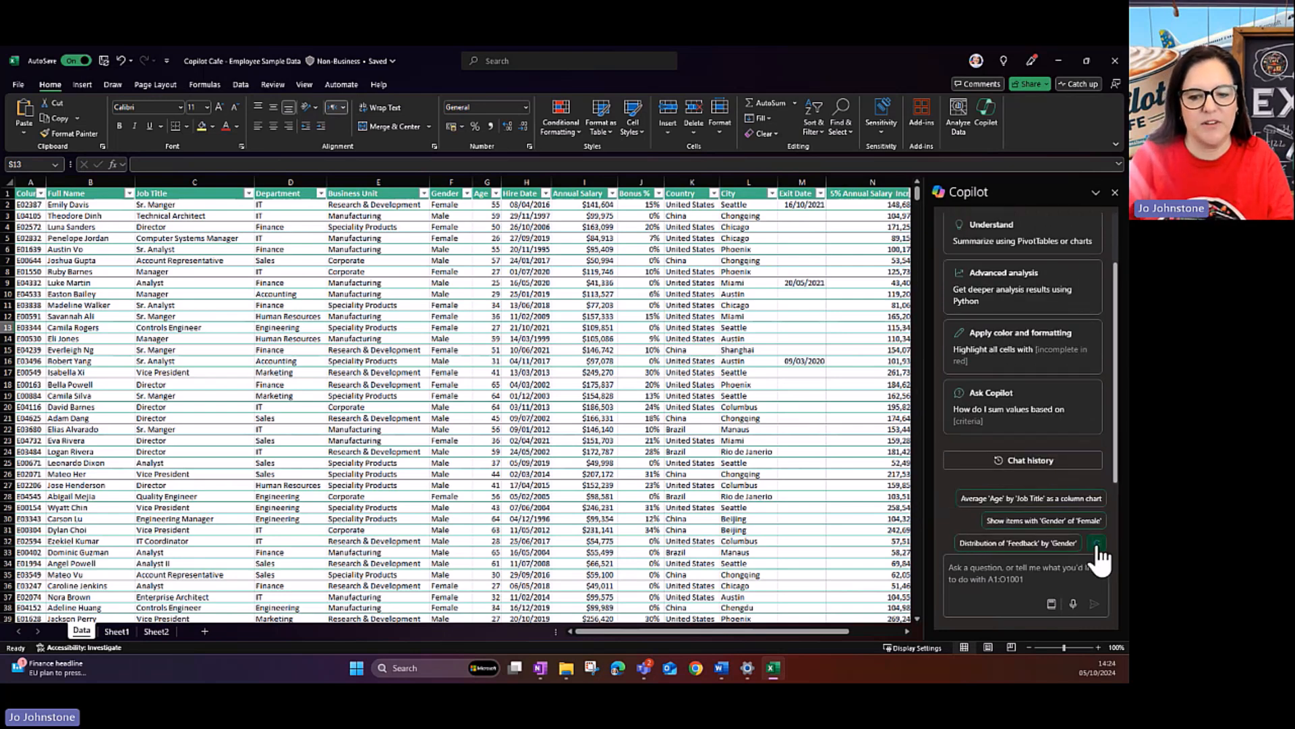
click(1097, 544)
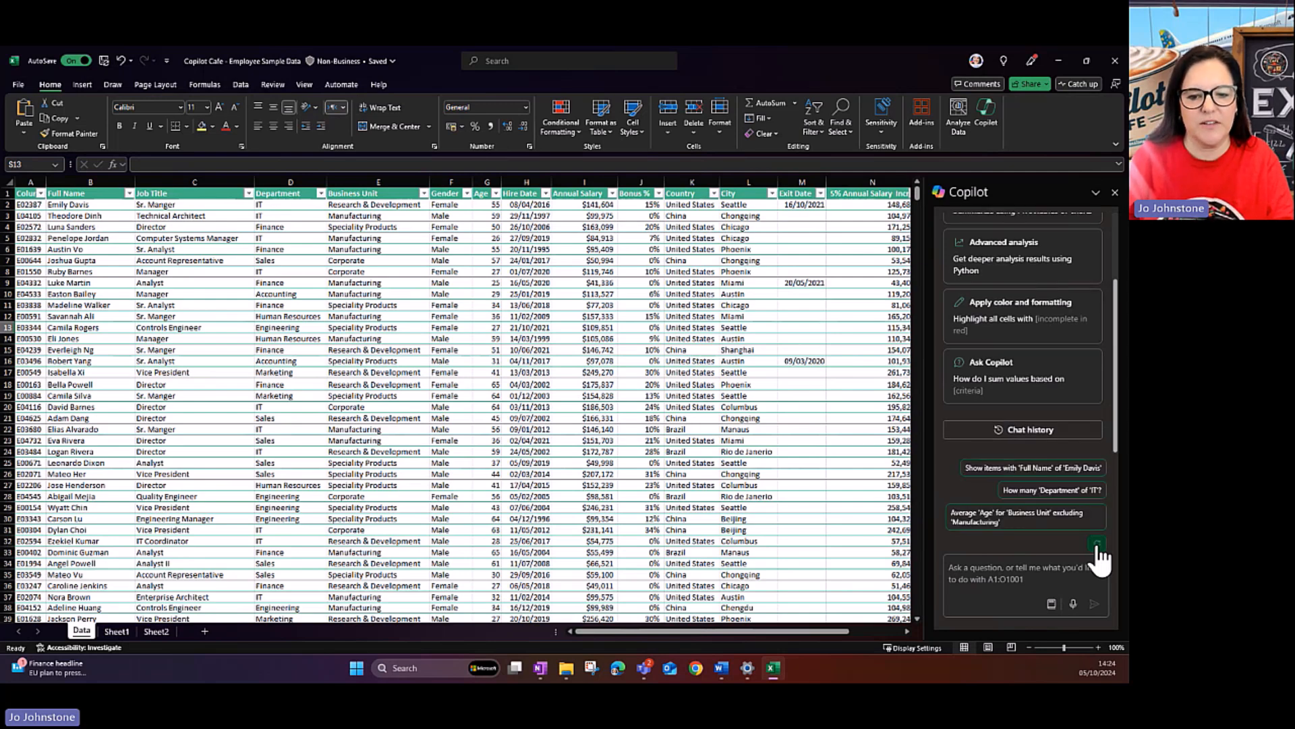
- Keep cycling through Copilot's suggested prompts to look for further question, chart and formatting ideas
click(1093, 491)
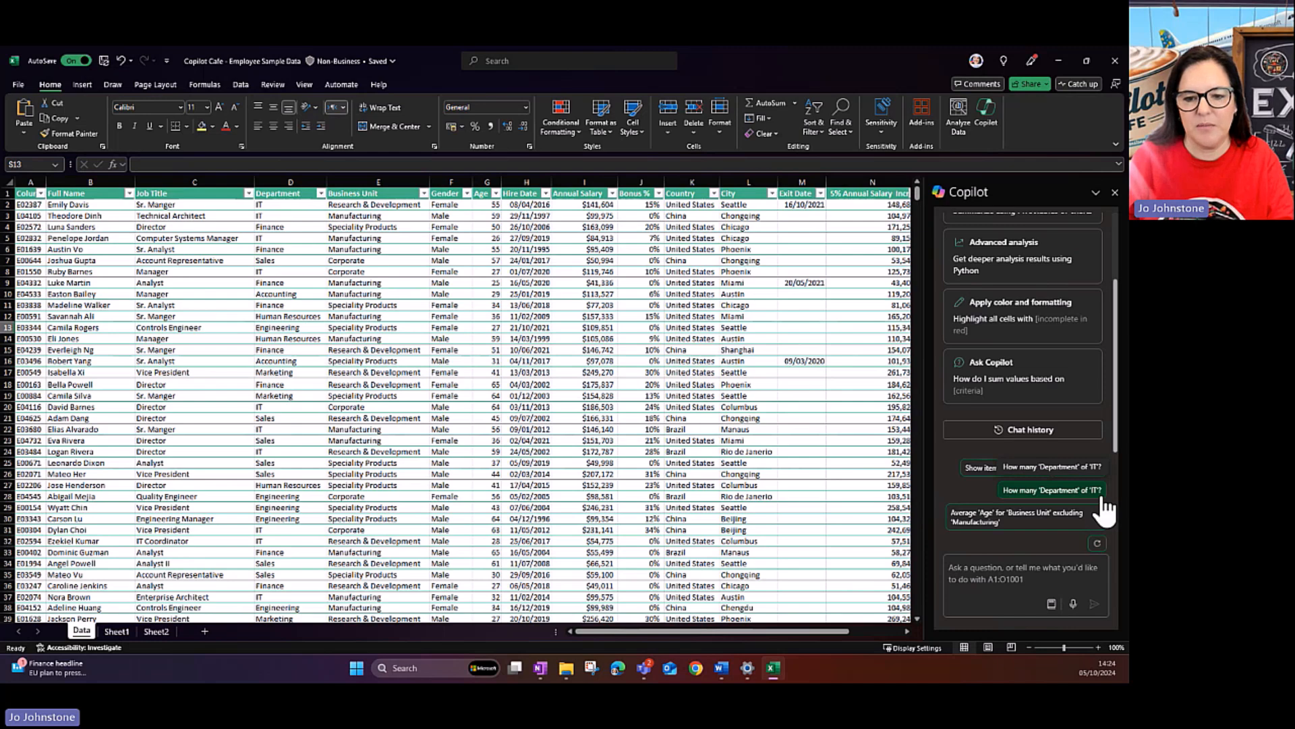
click(1097, 543)
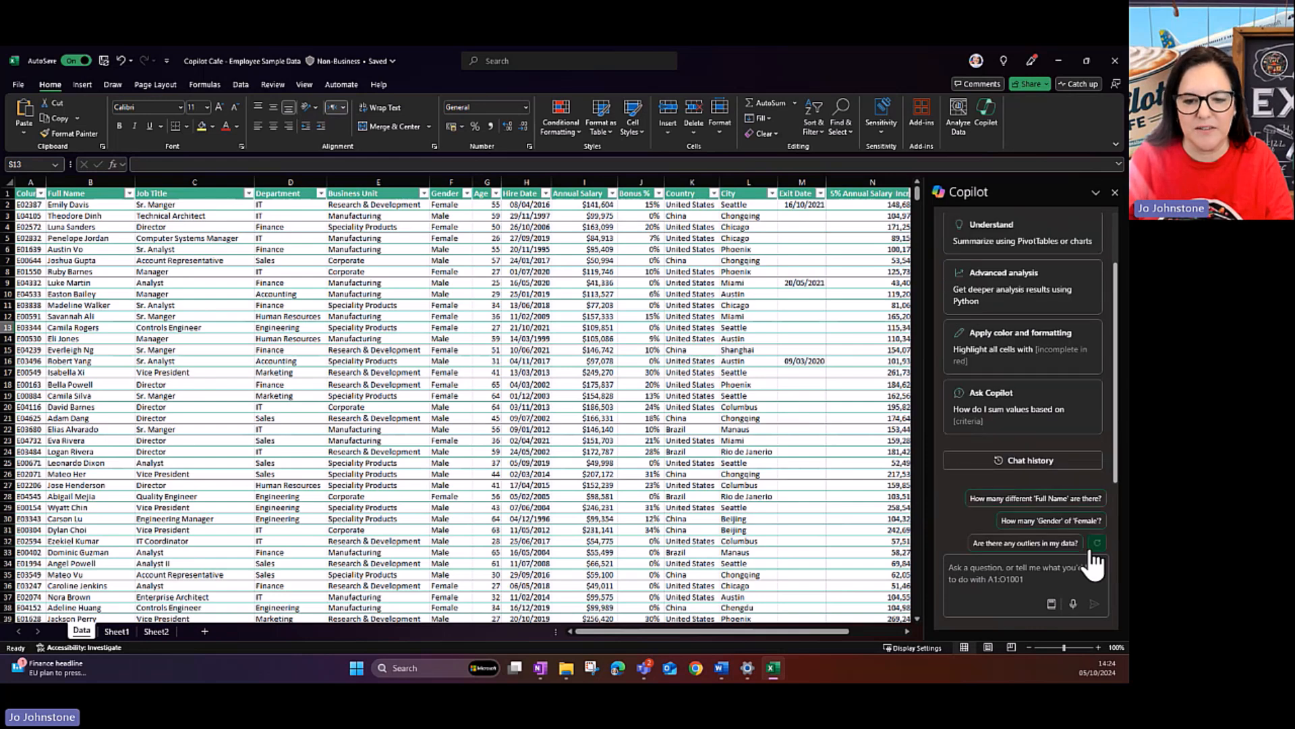
click(1097, 544)
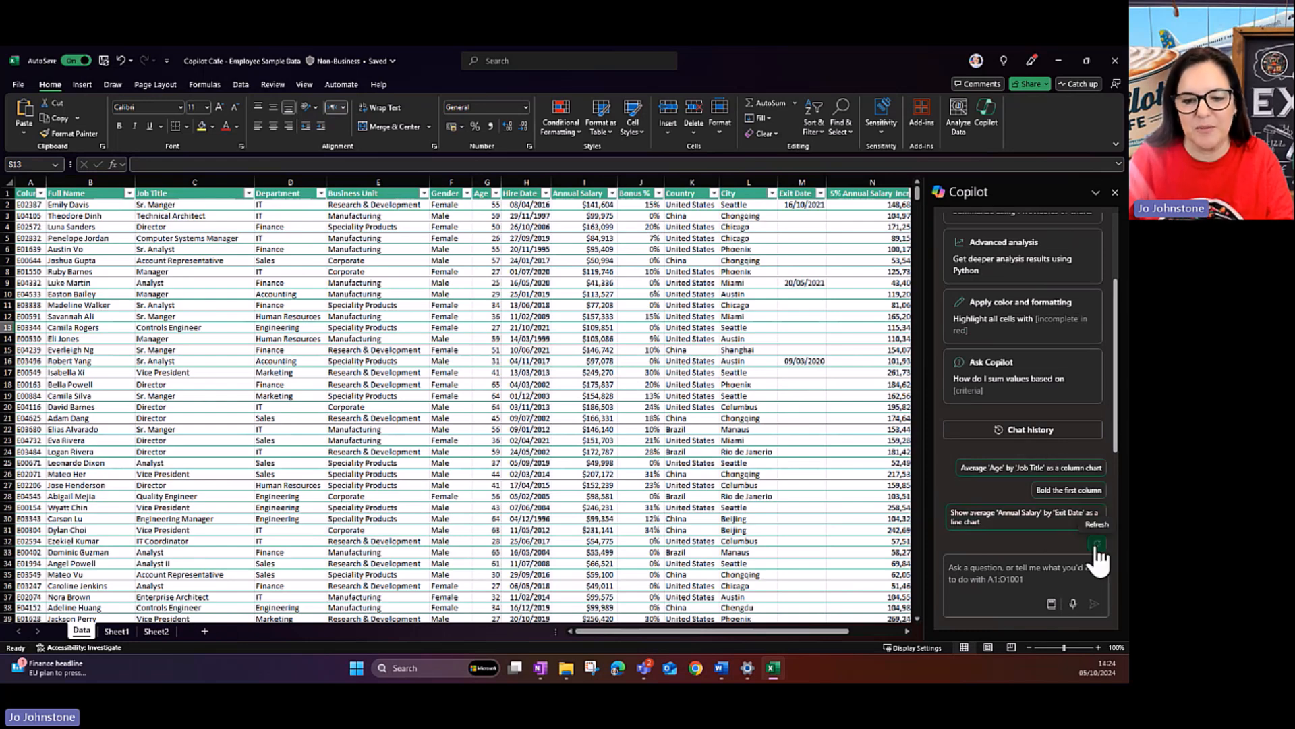
click(1098, 547)
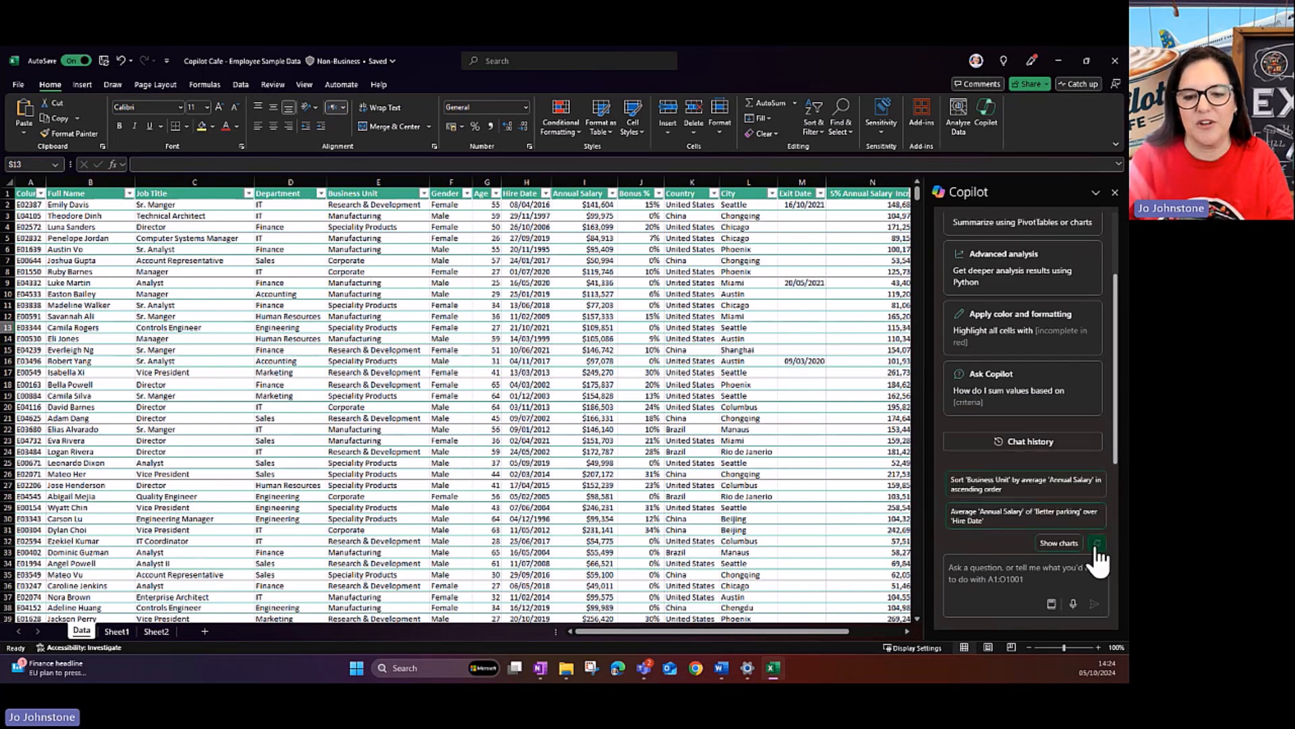
- Ask Copilot to "Show me insights" about the employee data
click(975, 566)
text(S)
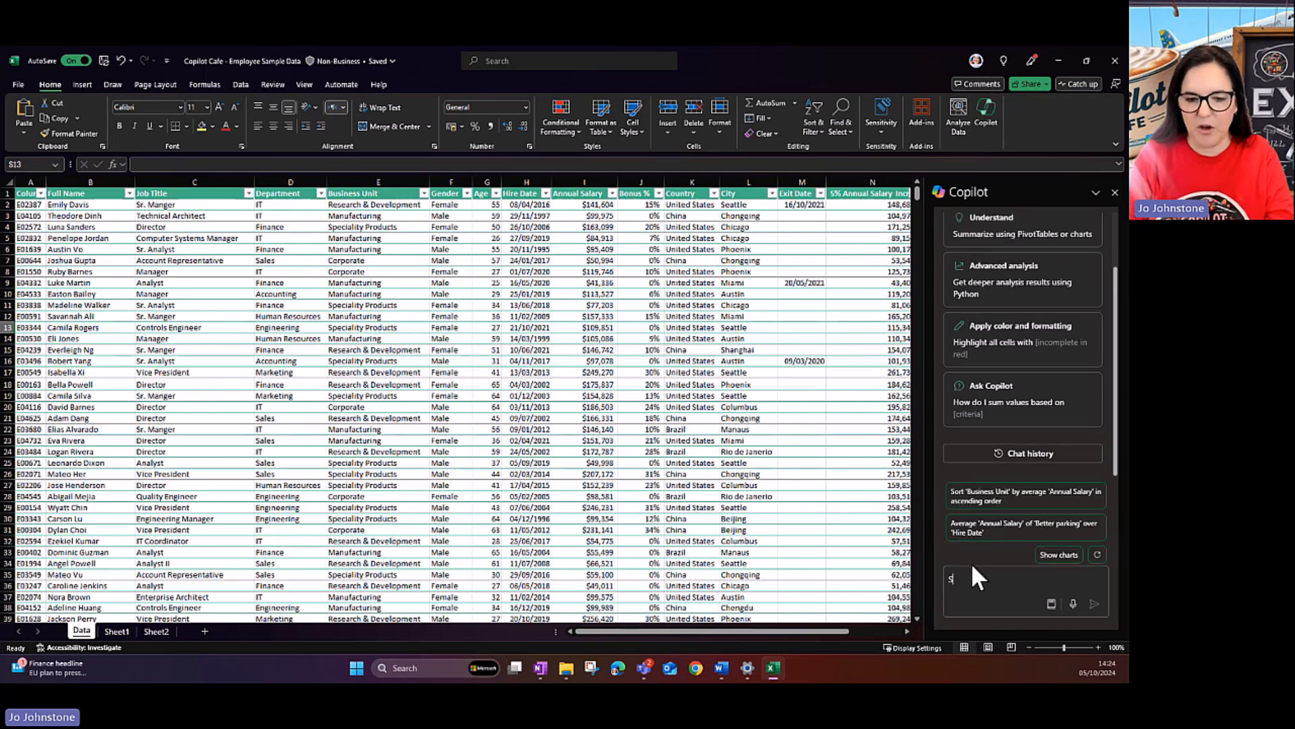
text(how insights)
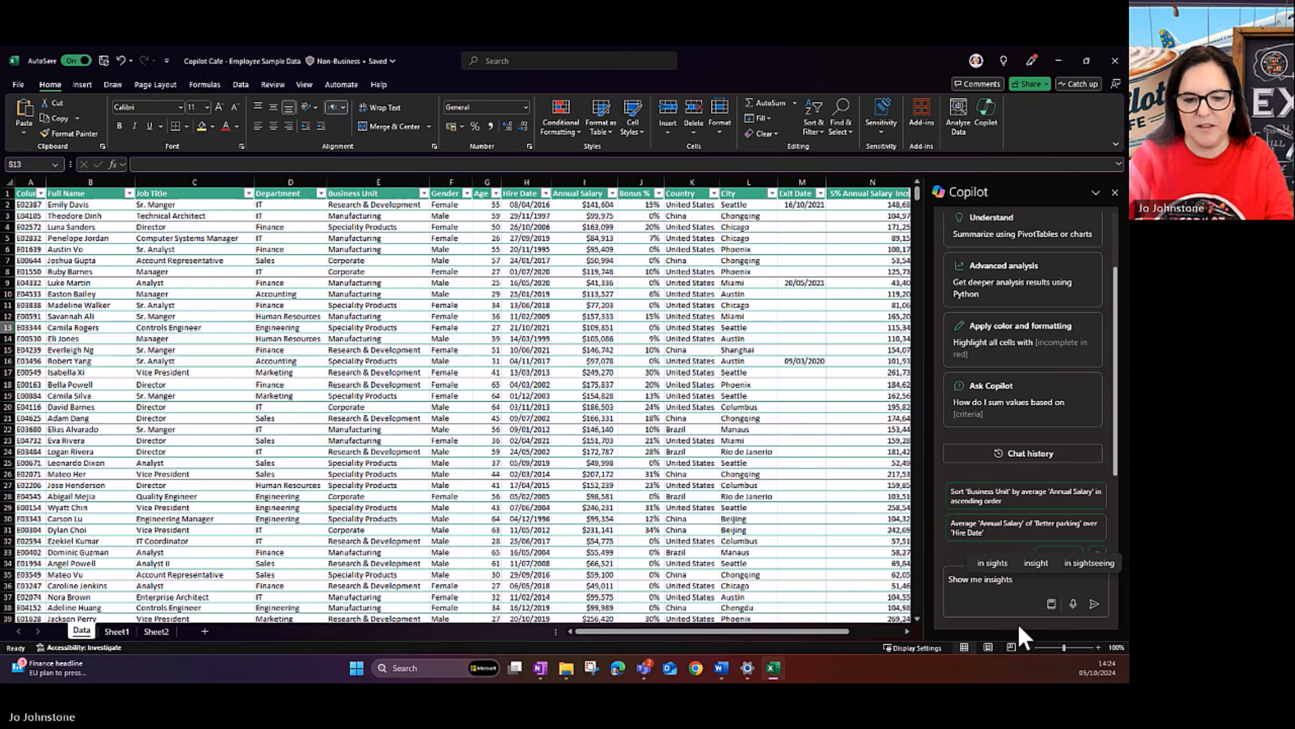
click(1094, 604)
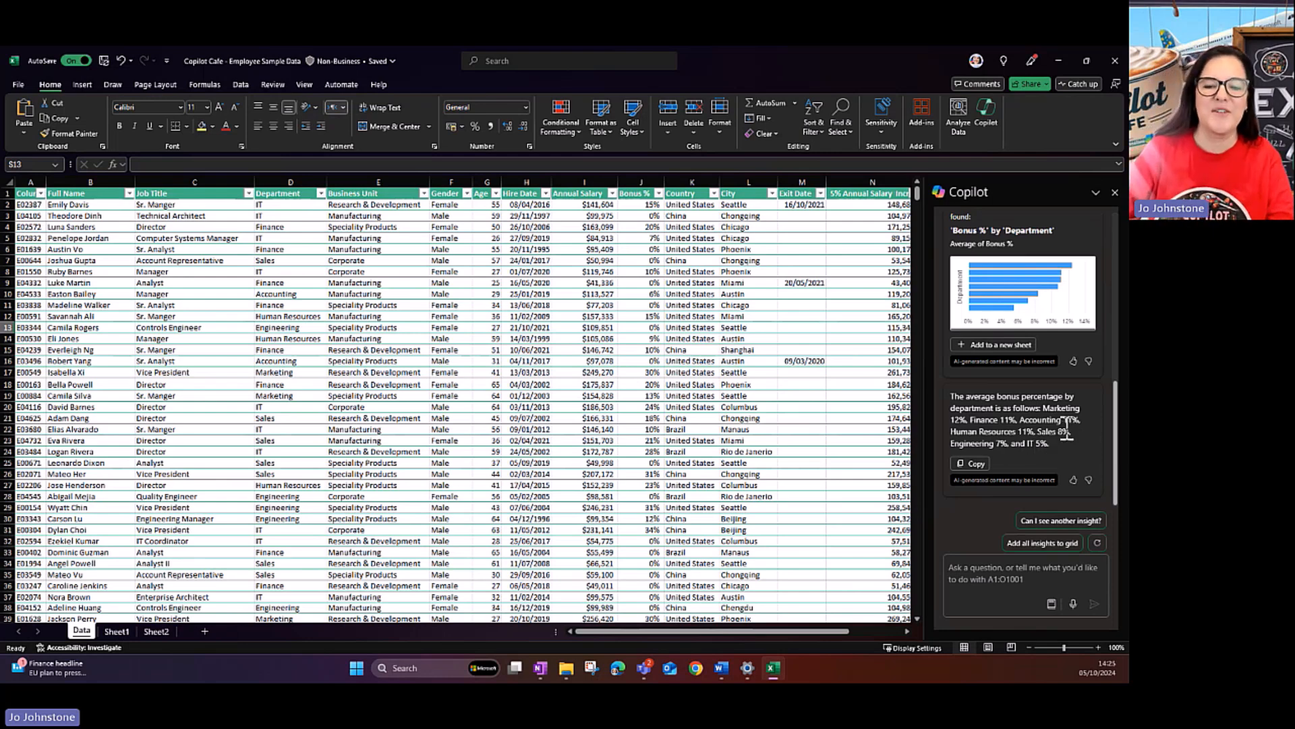
- Review the average bonus by department insight and have Copilot add all insights to the grid
scroll(1067, 426, up, 2)
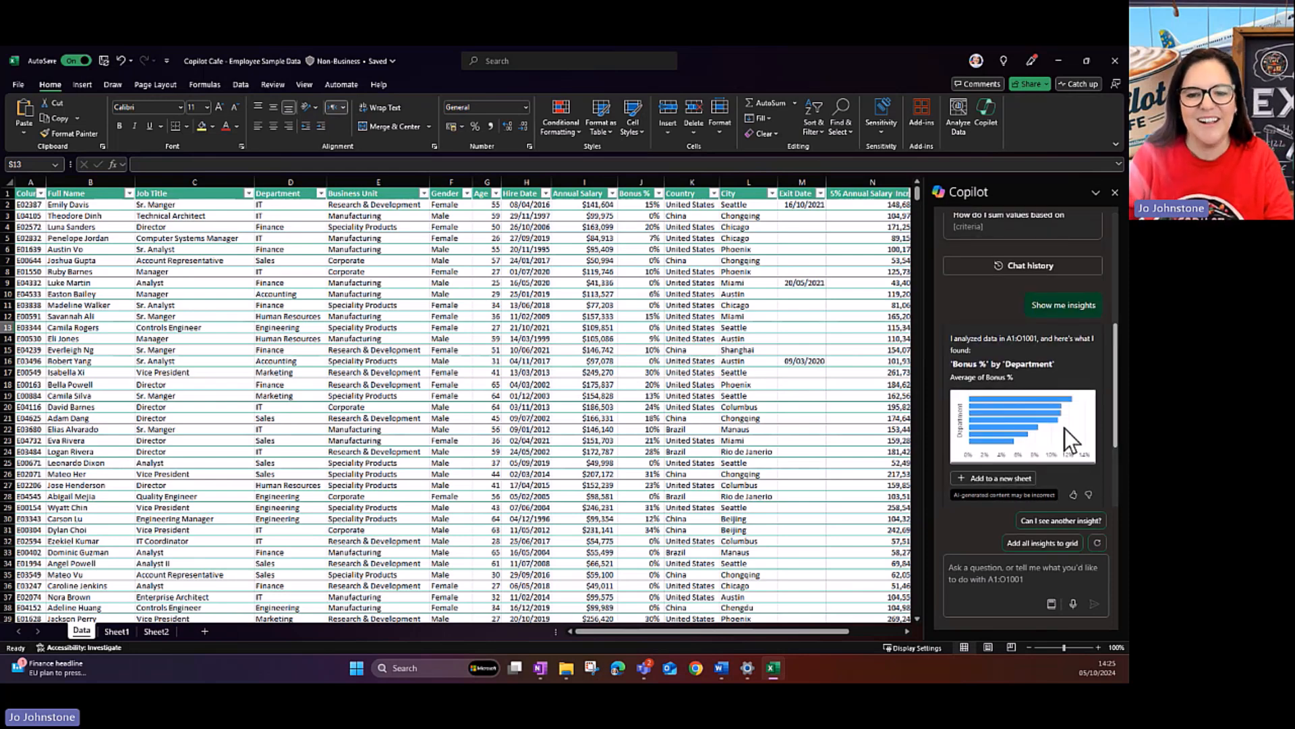
scroll(1065, 428, down, 2)
click(1053, 521)
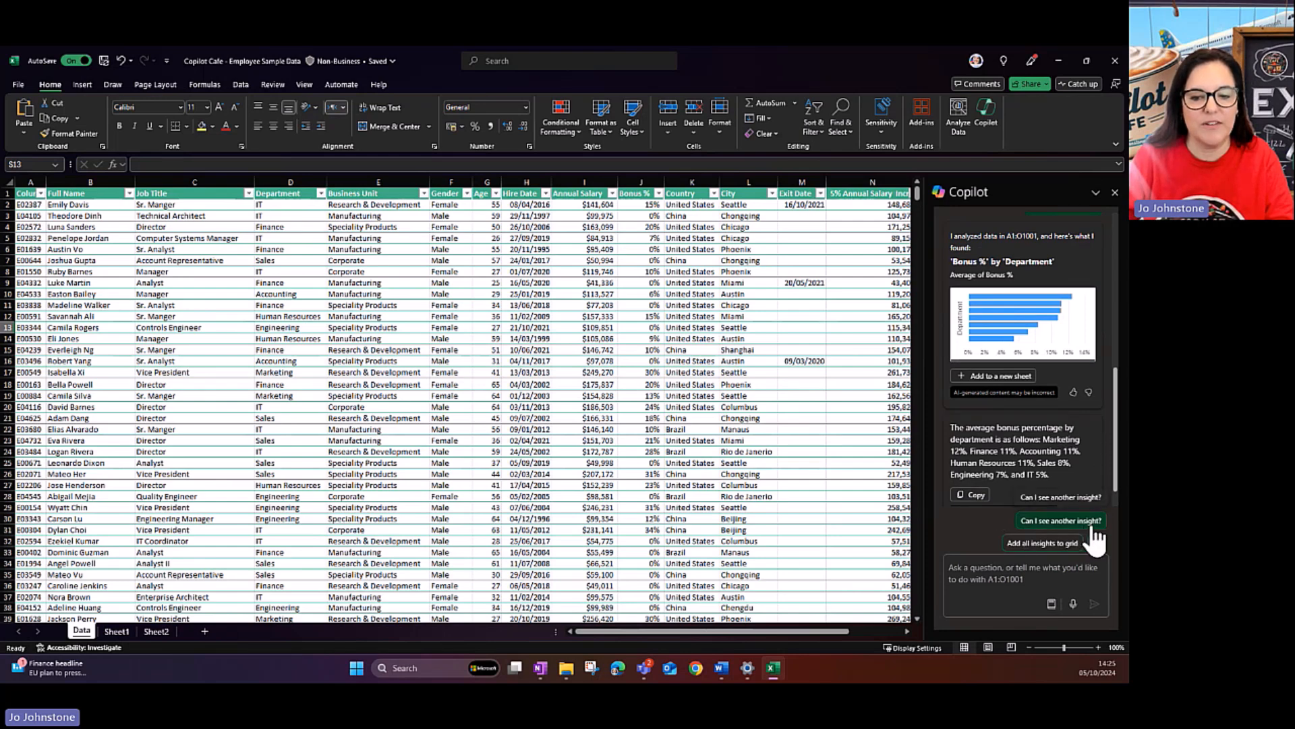
click(1048, 544)
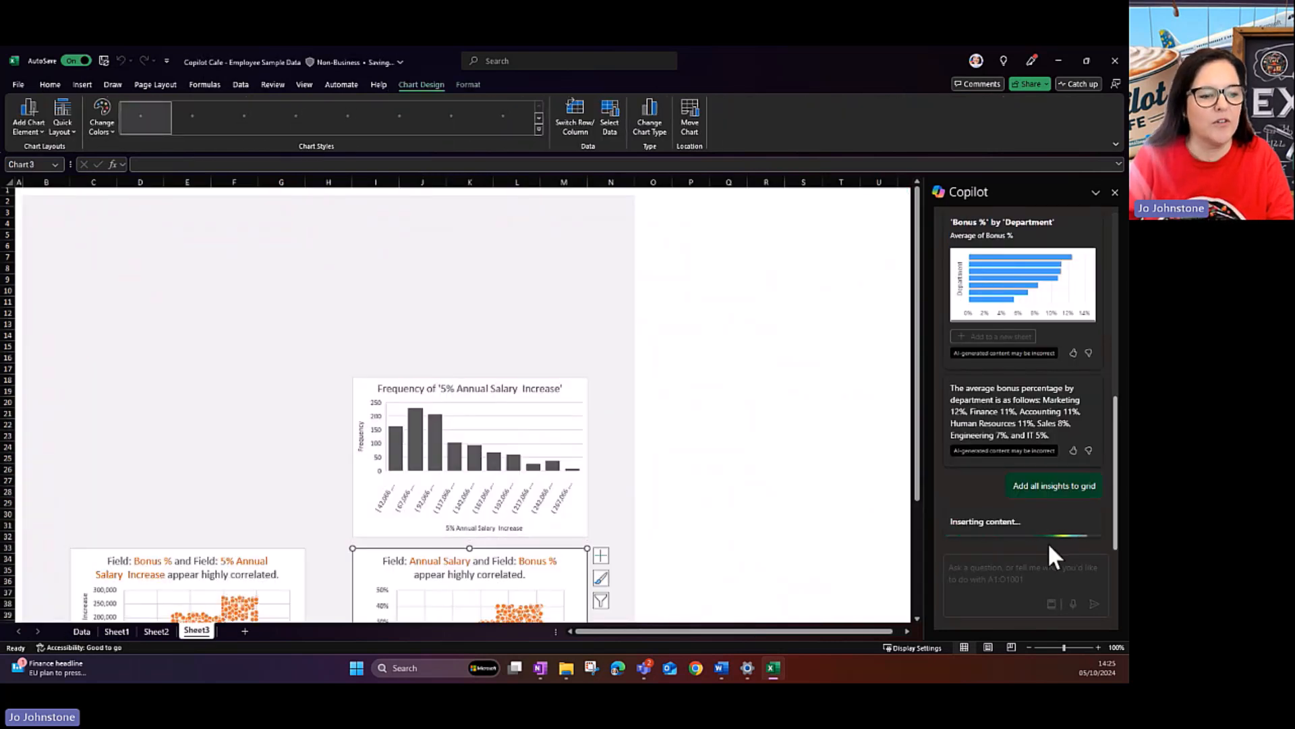
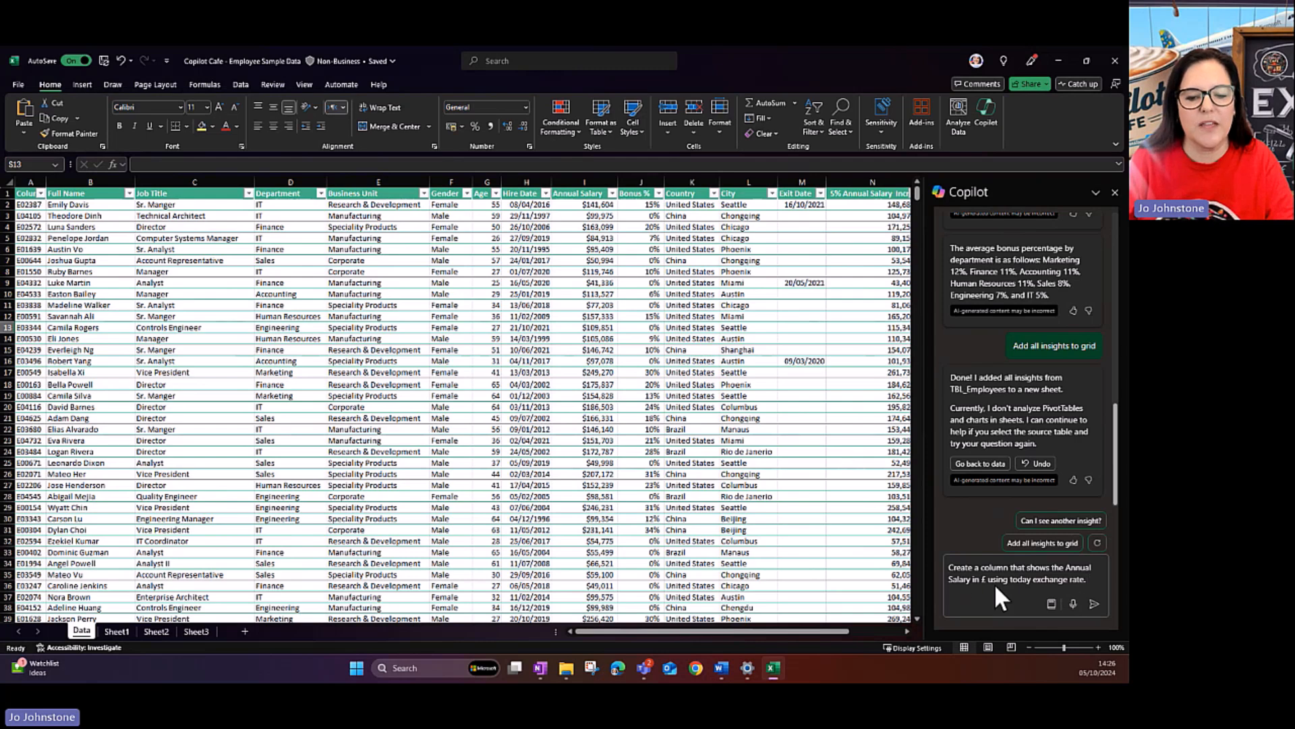
- Check the Annual Salary column and submit the Copilot request for a column showing Annual Salary in £ using today's exchange rate
click(593, 182)
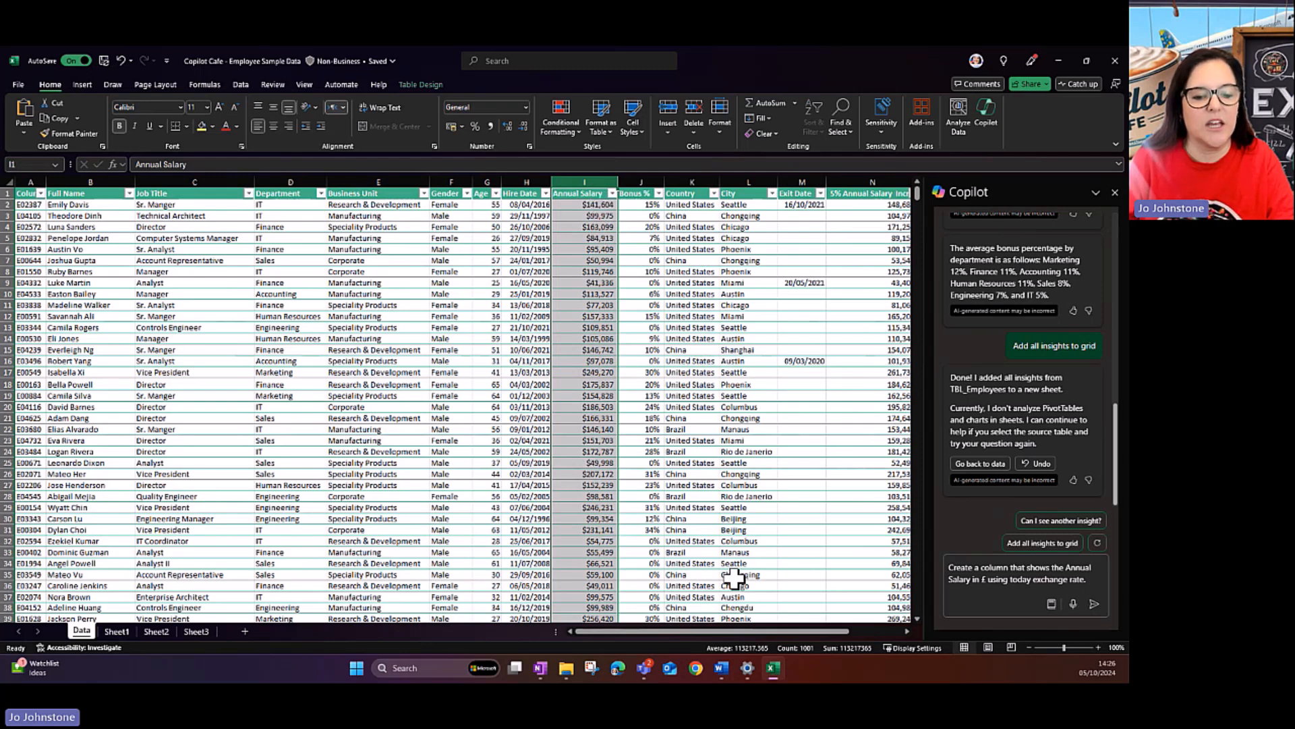
drag(742, 629, 825, 626)
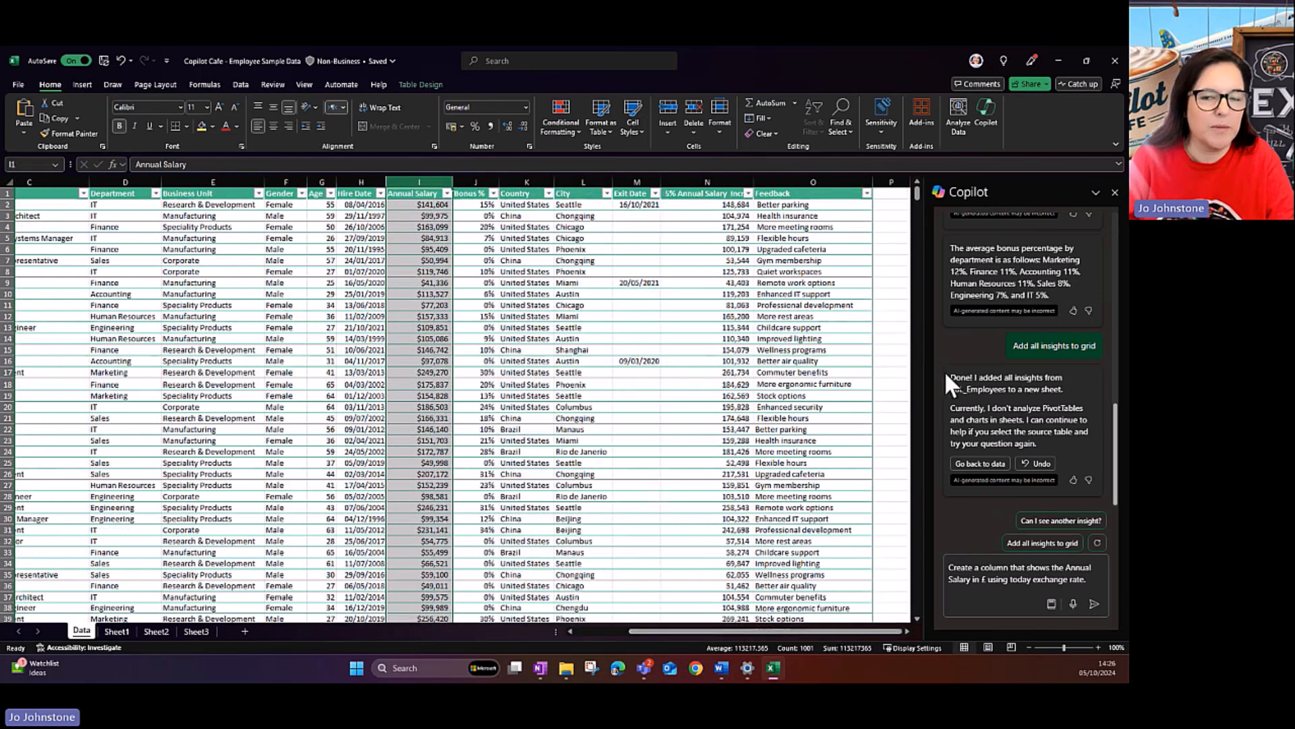
click(1095, 604)
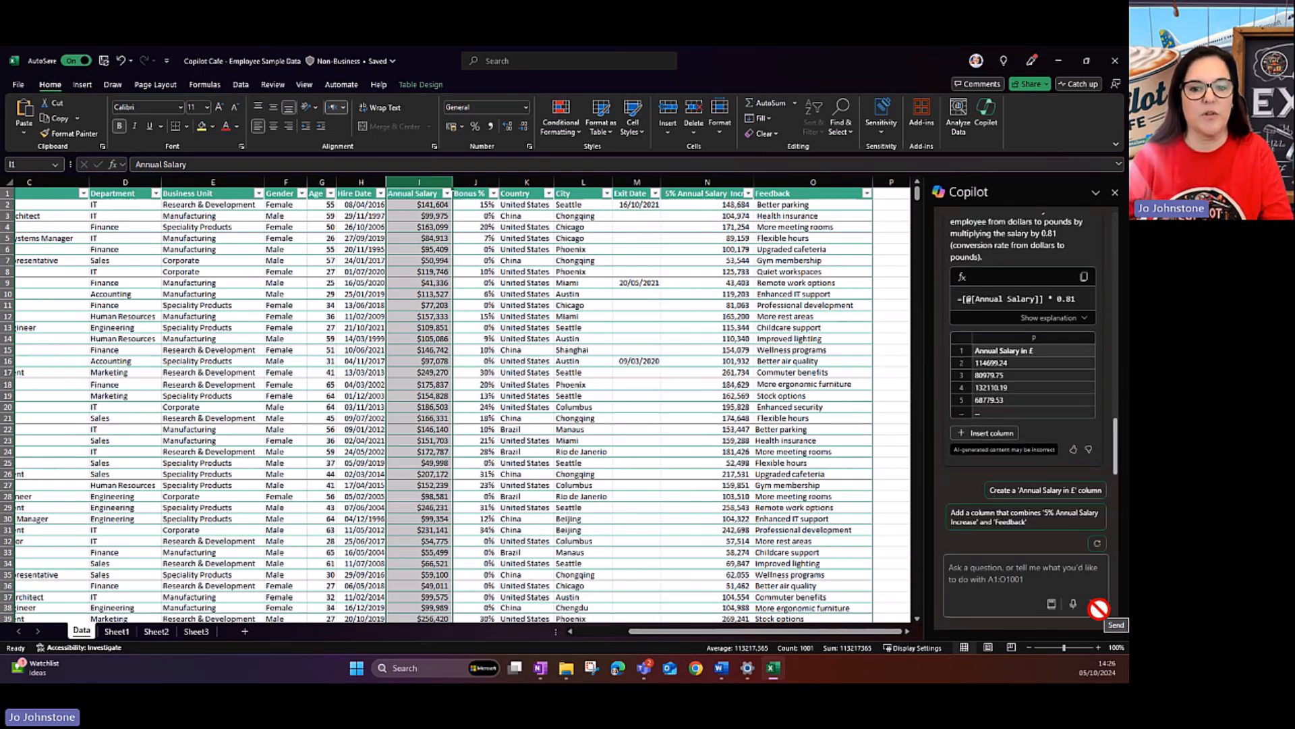
- Check the conversion rate in Copilot's suggested formula and insert the proposed pound salary column into the table
scroll(1038, 287, up, 3)
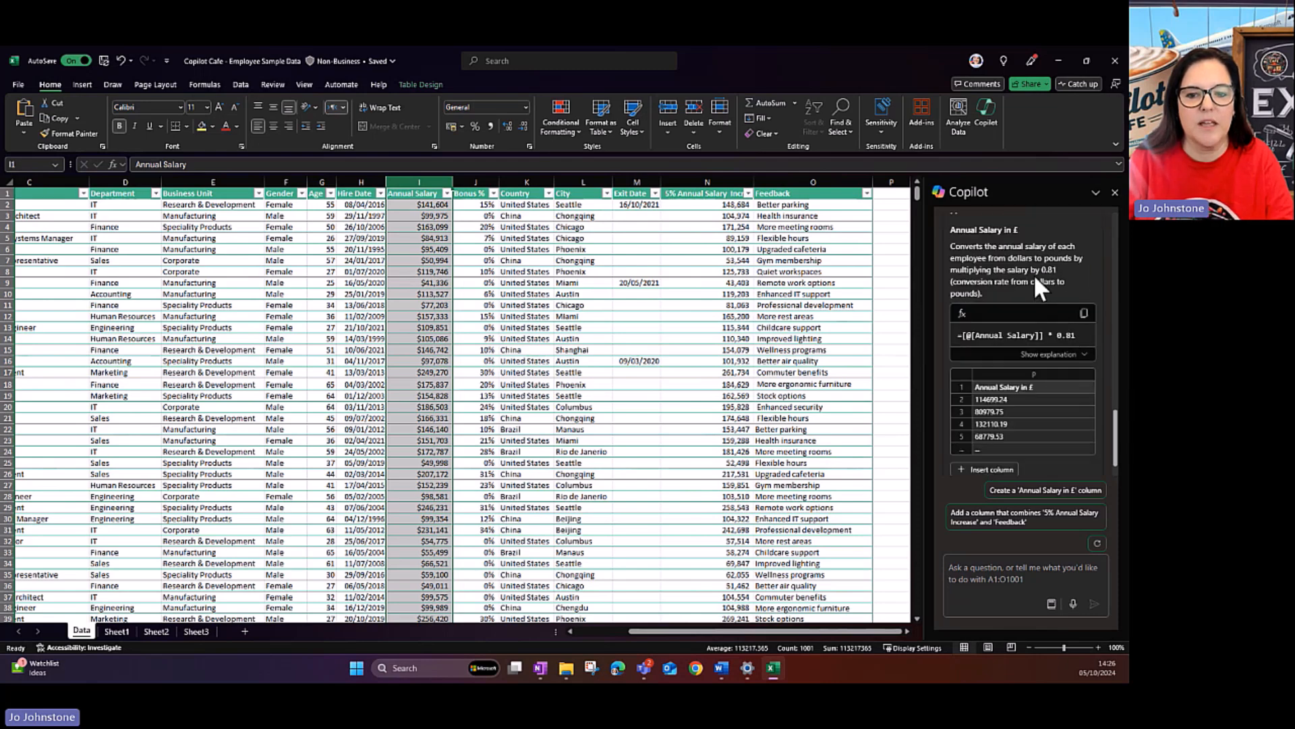
drag(1042, 270, 1058, 270)
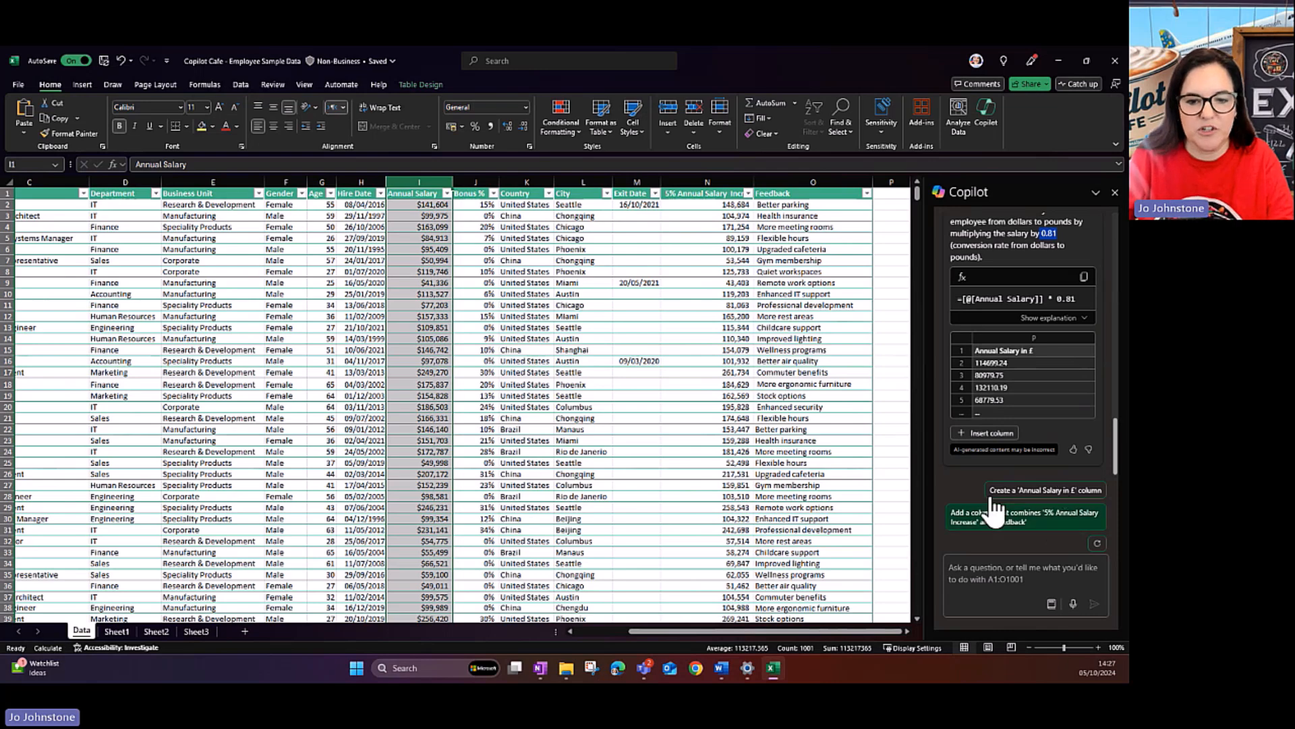
click(989, 433)
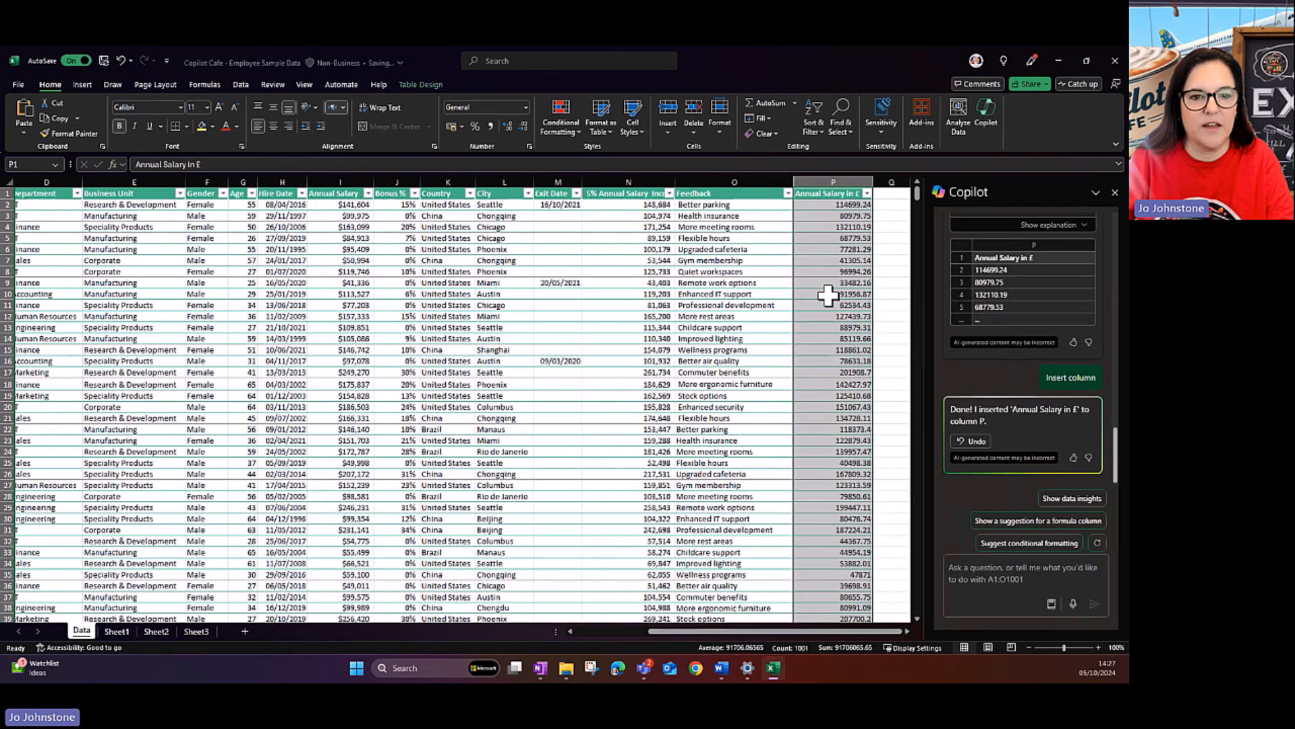
- Format the new Annual Salary in £ column with thousands separators and no decimal places
click(490, 126)
click(524, 126)
click(524, 126)
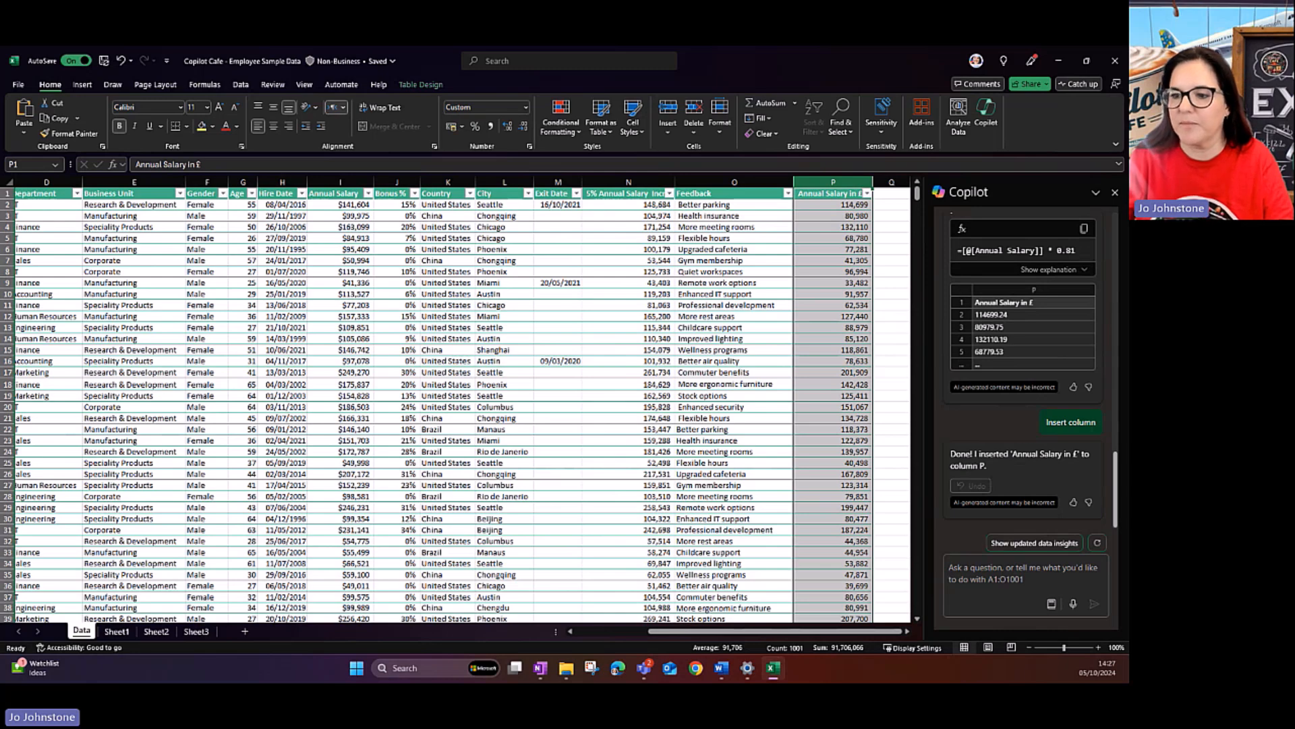
- Bring the prepared prompt from Word into Copilot, requesting a column of three comma-separated skills per row relevant to the business unit in column E
key(alt+Tab)
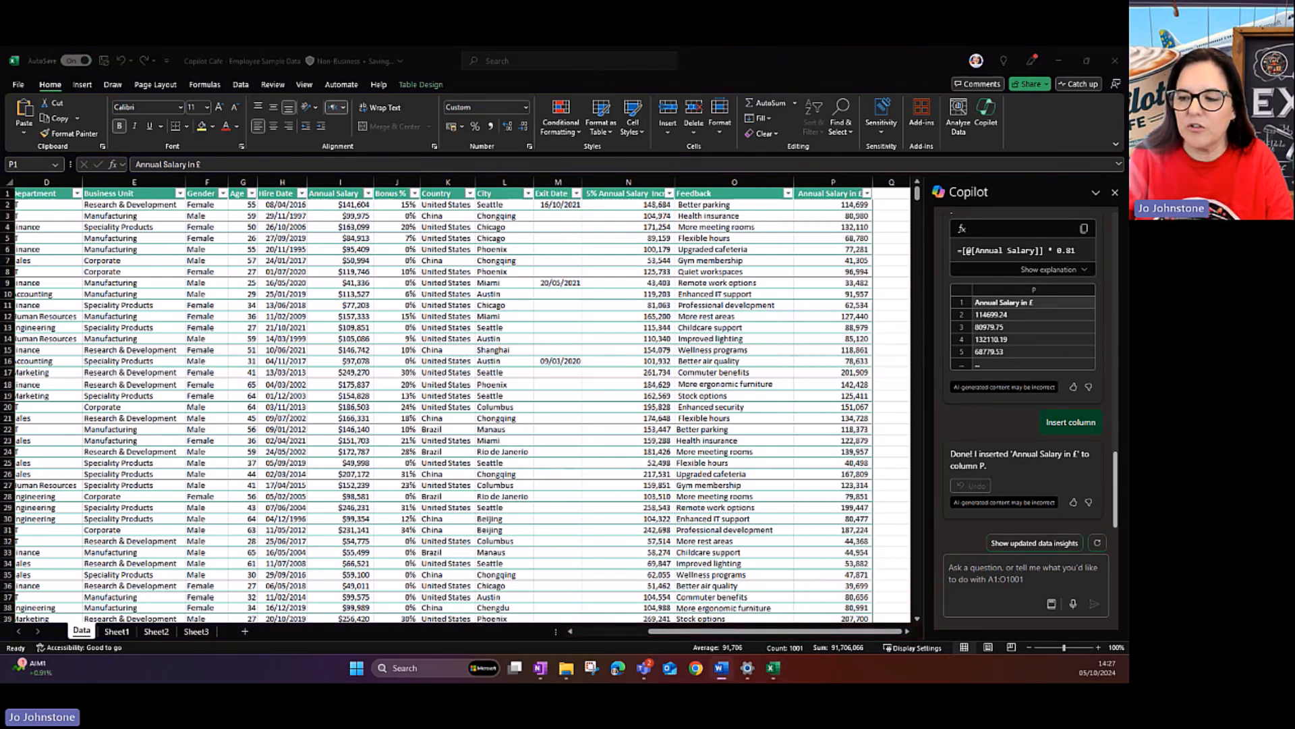
click(997, 567)
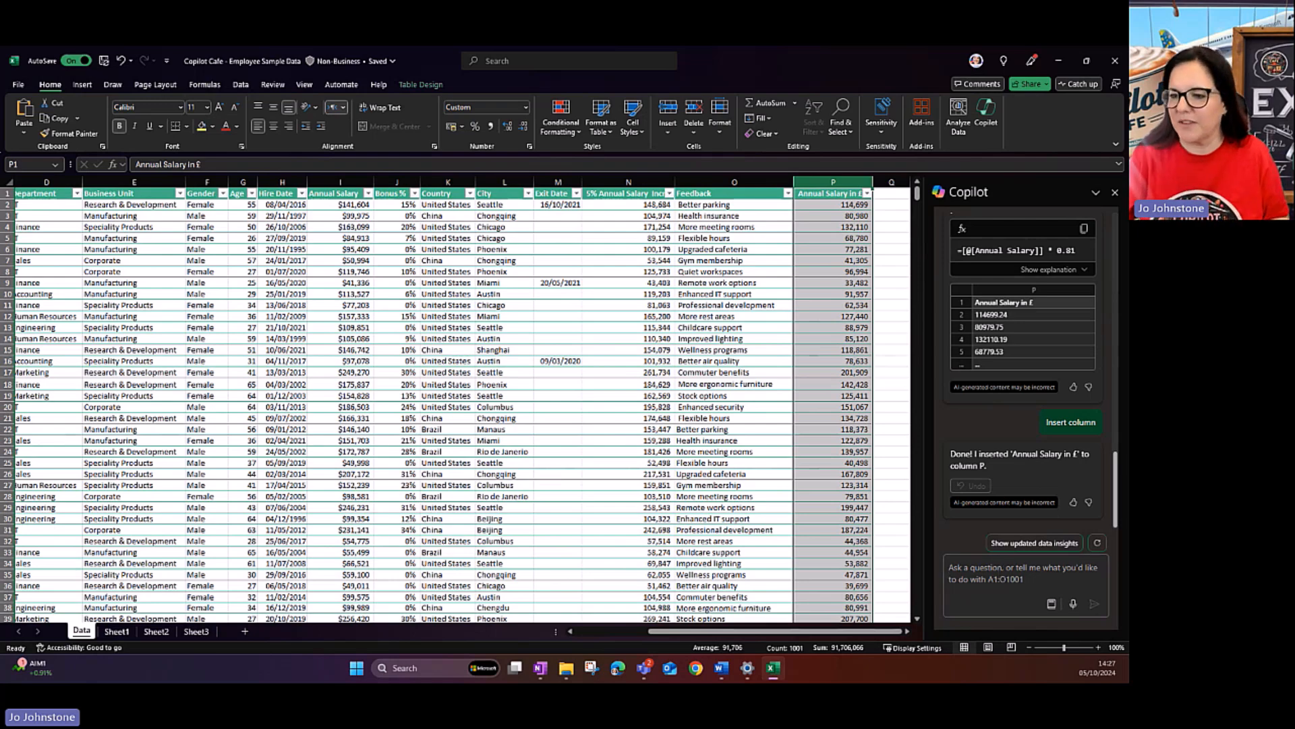
key(alt+Tab)
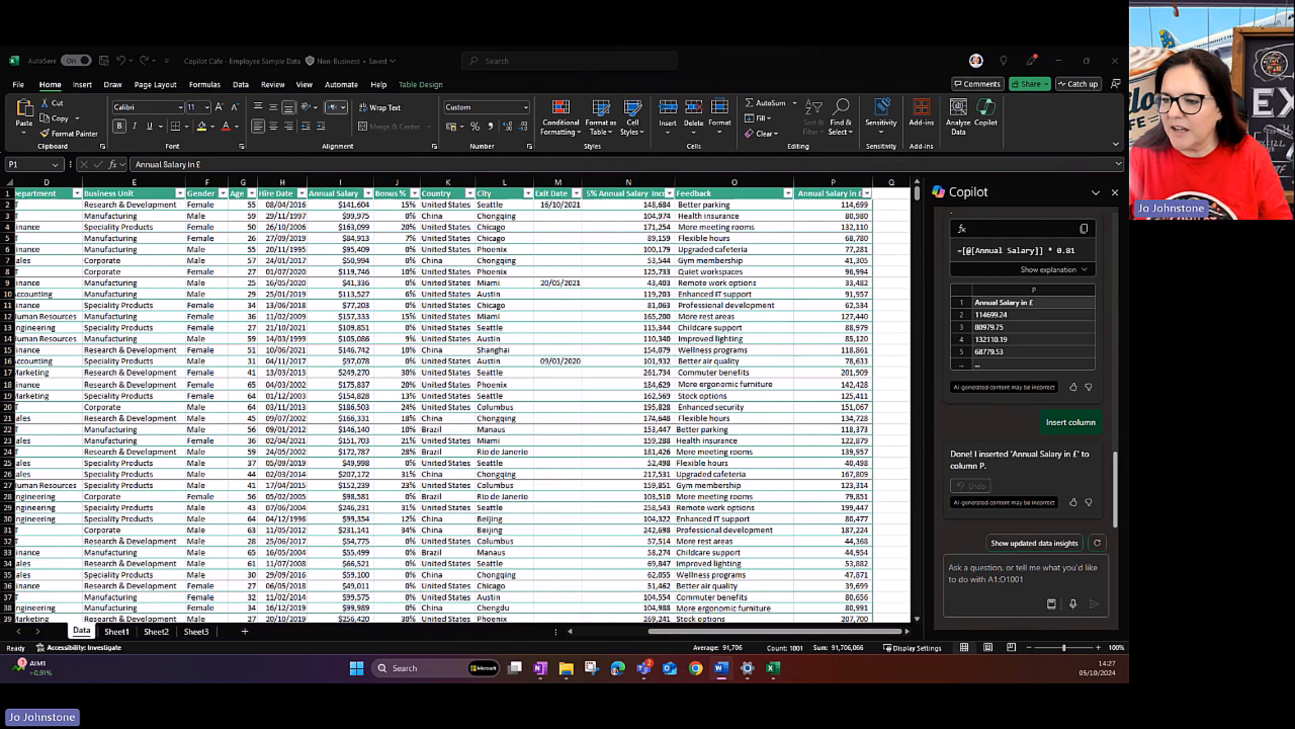
click(946, 589)
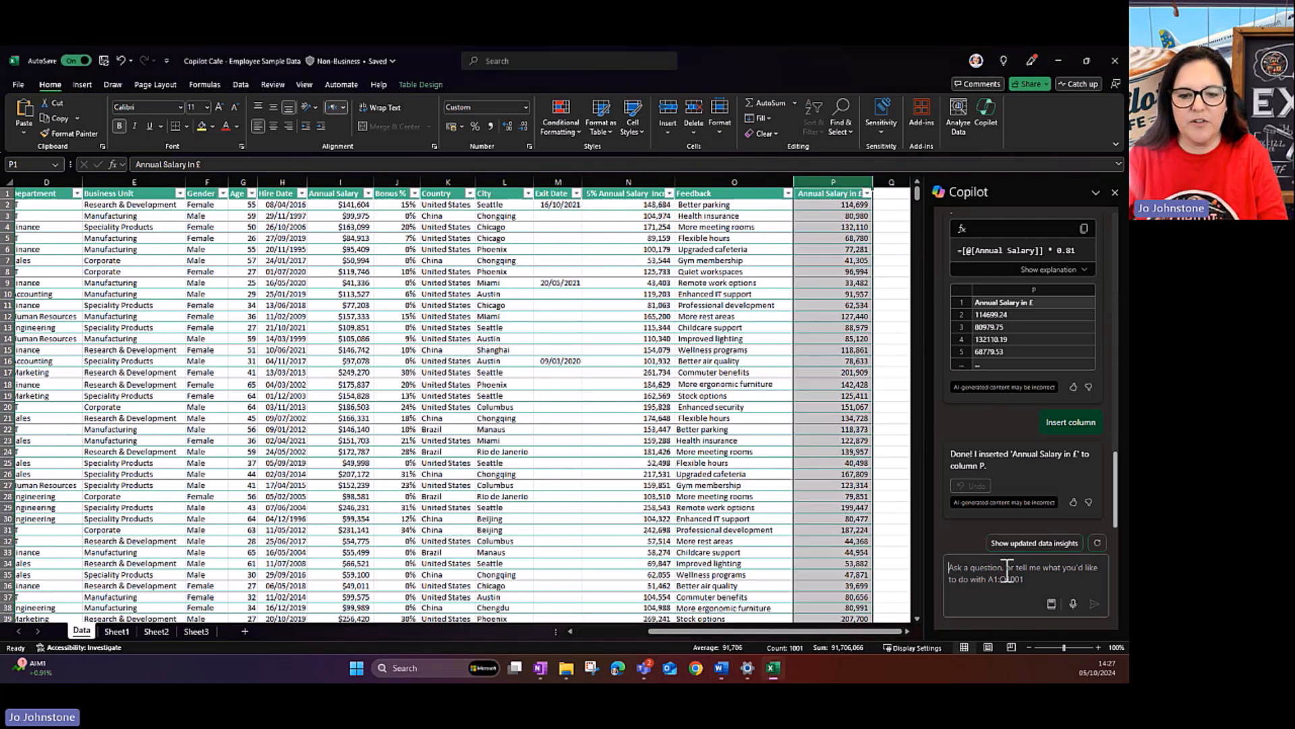
key(ctrl+v)
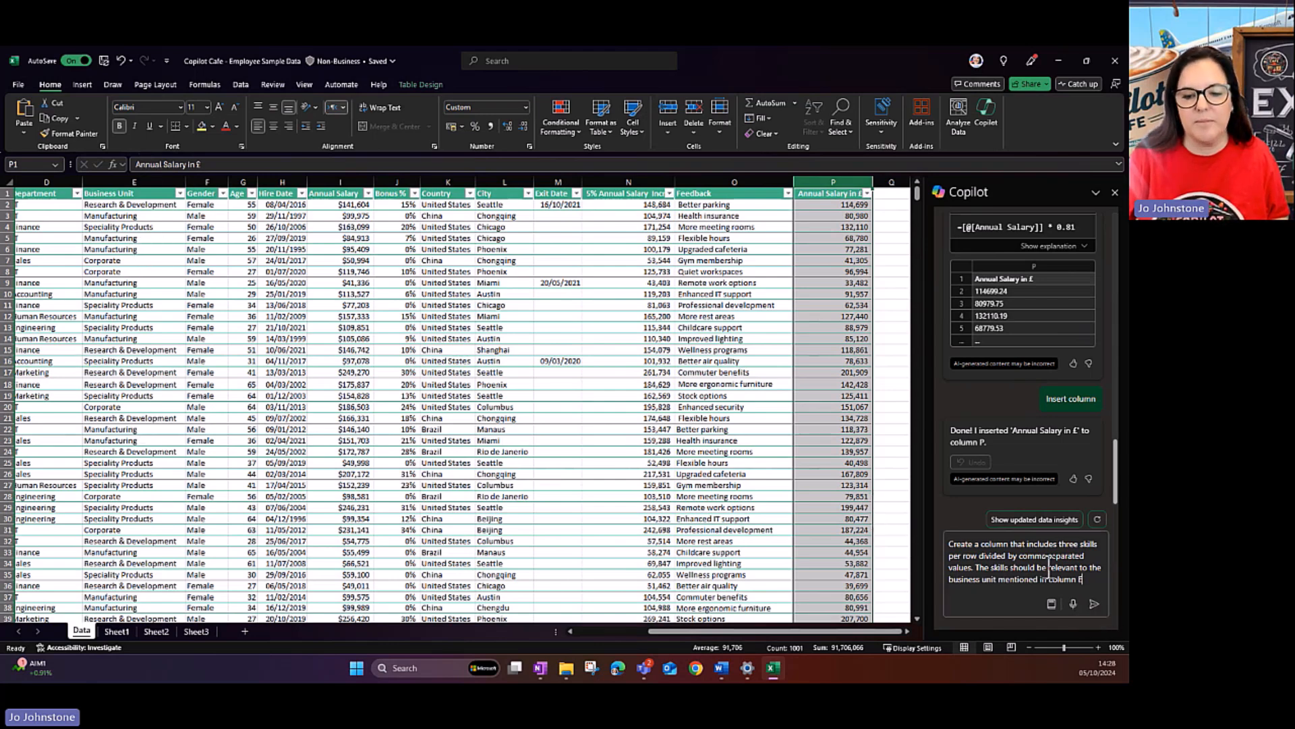
click(1094, 604)
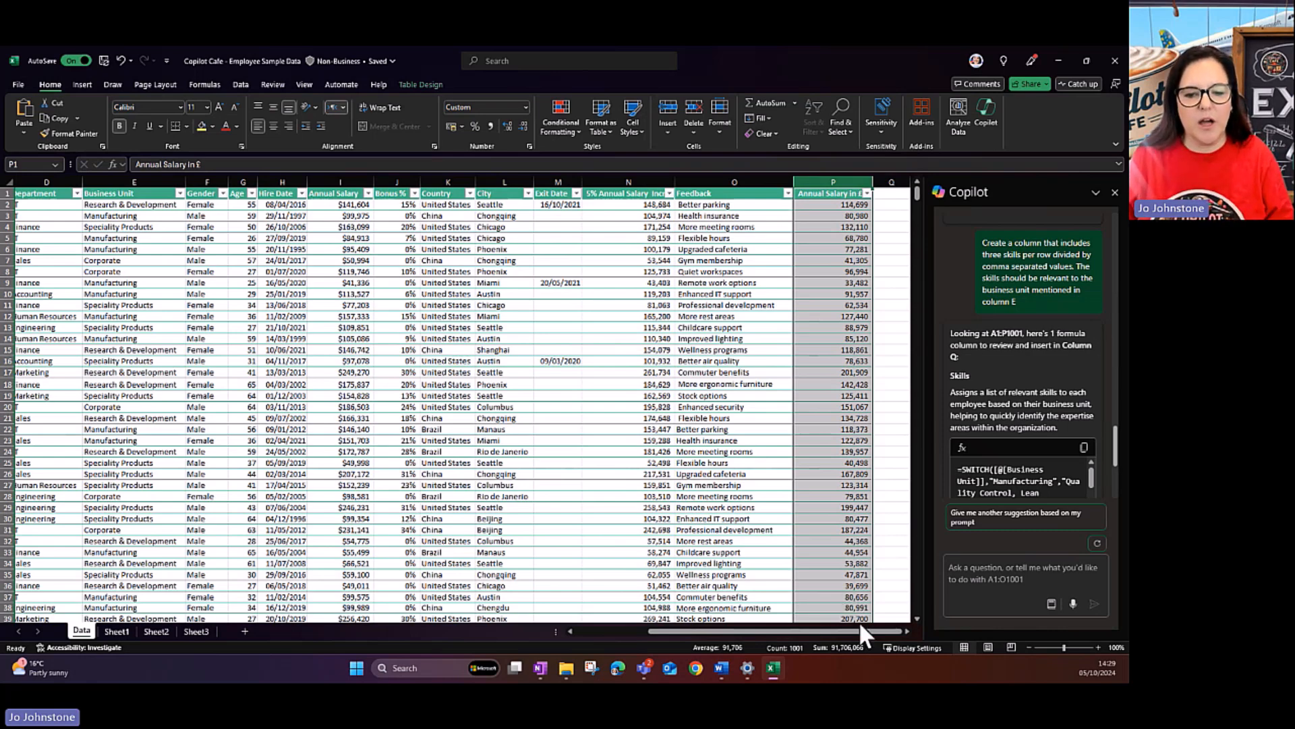
- Review the suggested skills formula against the Business Unit column and insert the Skills column into the table
click(150, 182)
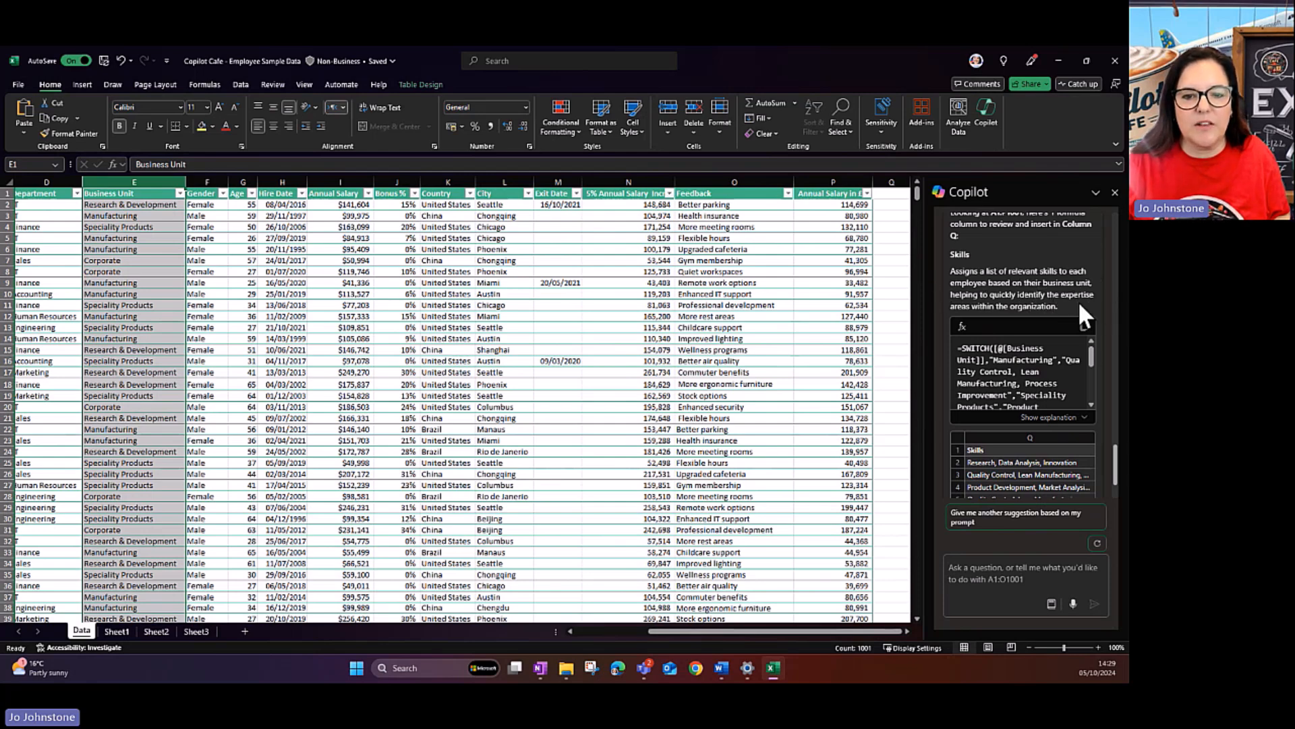
scroll(1058, 277, down, 2)
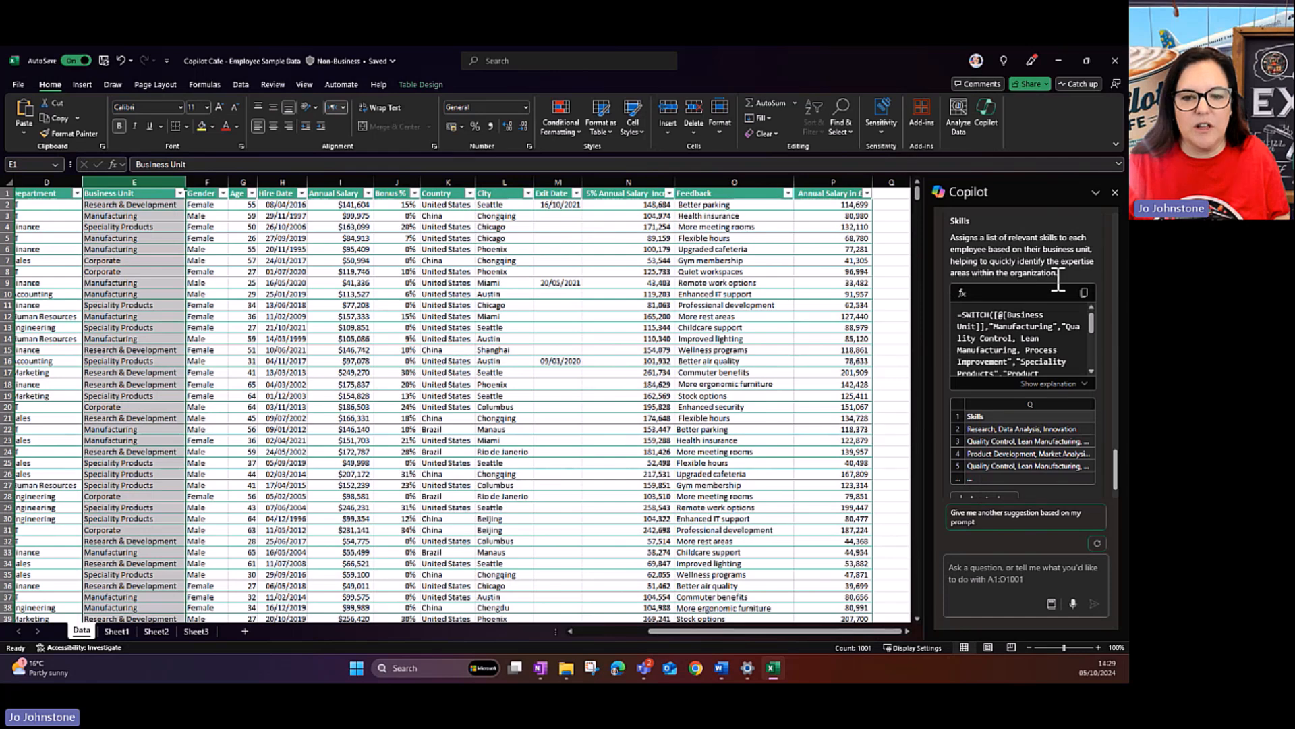
drag(1091, 273, 1092, 311)
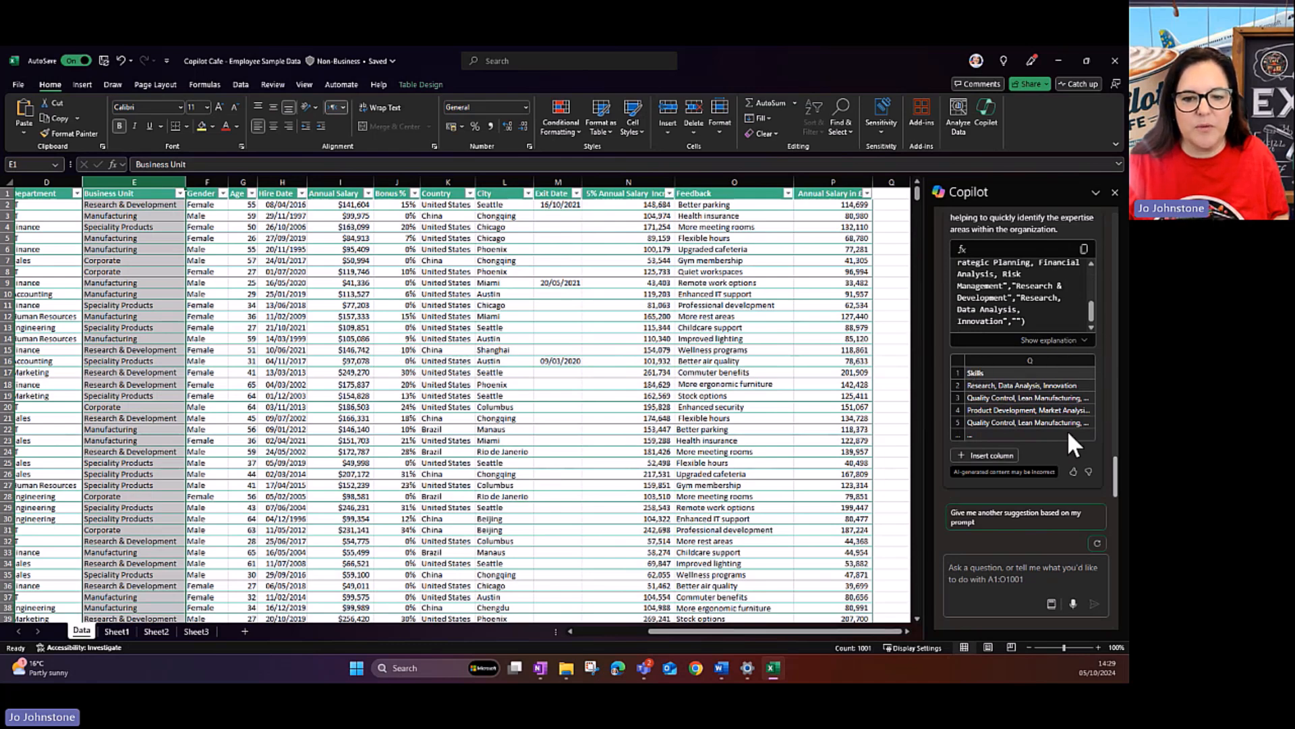
click(989, 455)
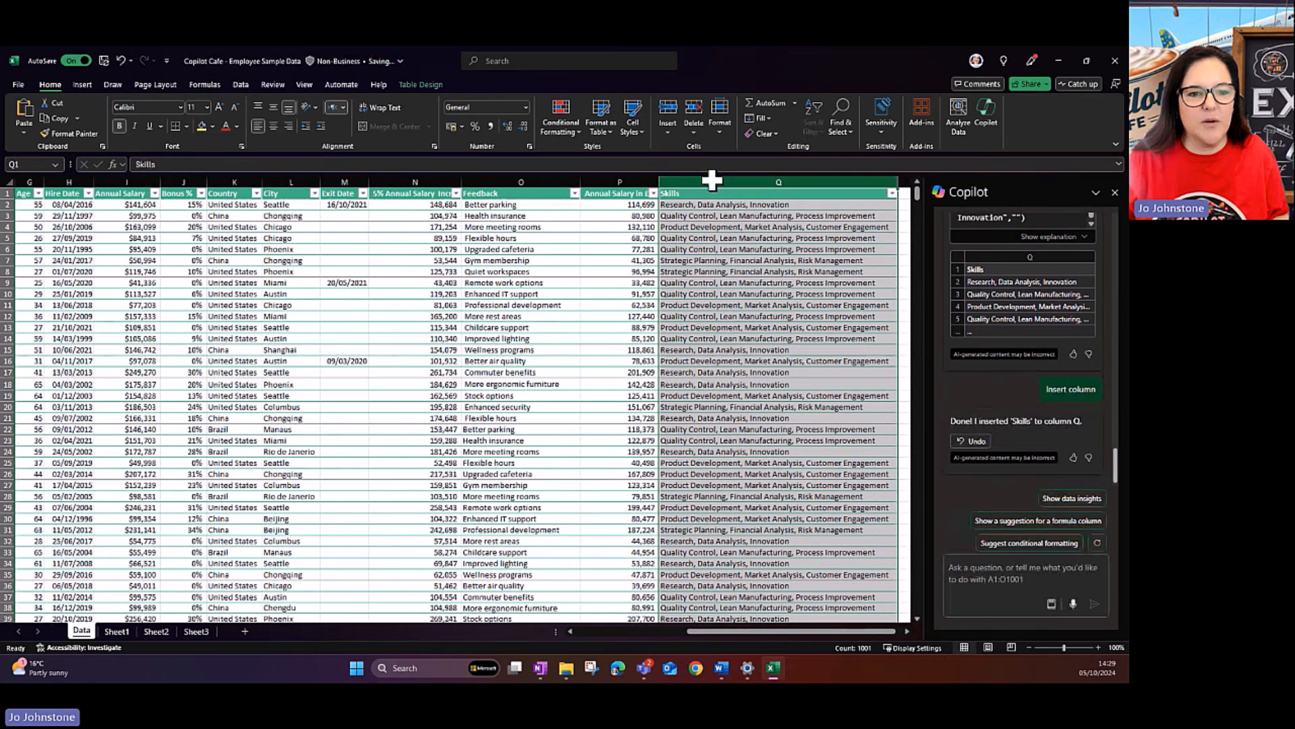
click(715, 294)
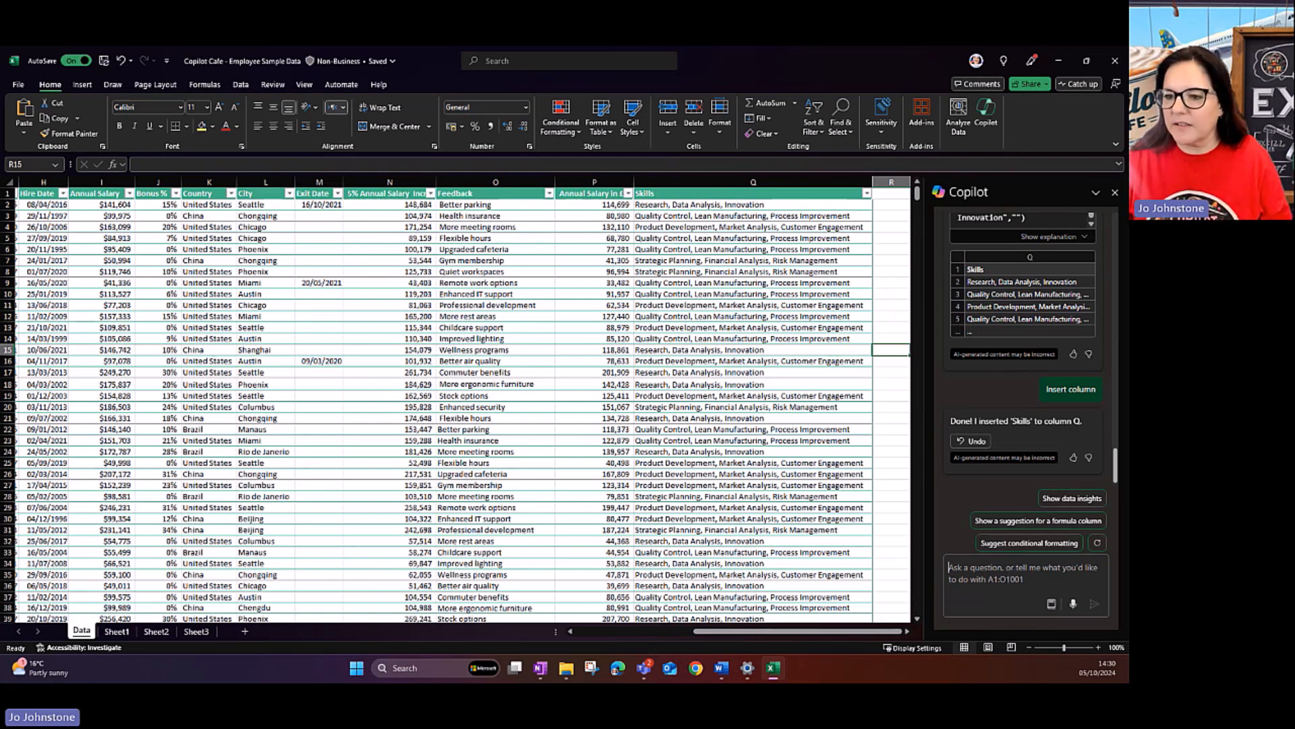
- Ask Copilot to "Add a column that extracts the text in the first word of column Q"
key(alt+Tab)
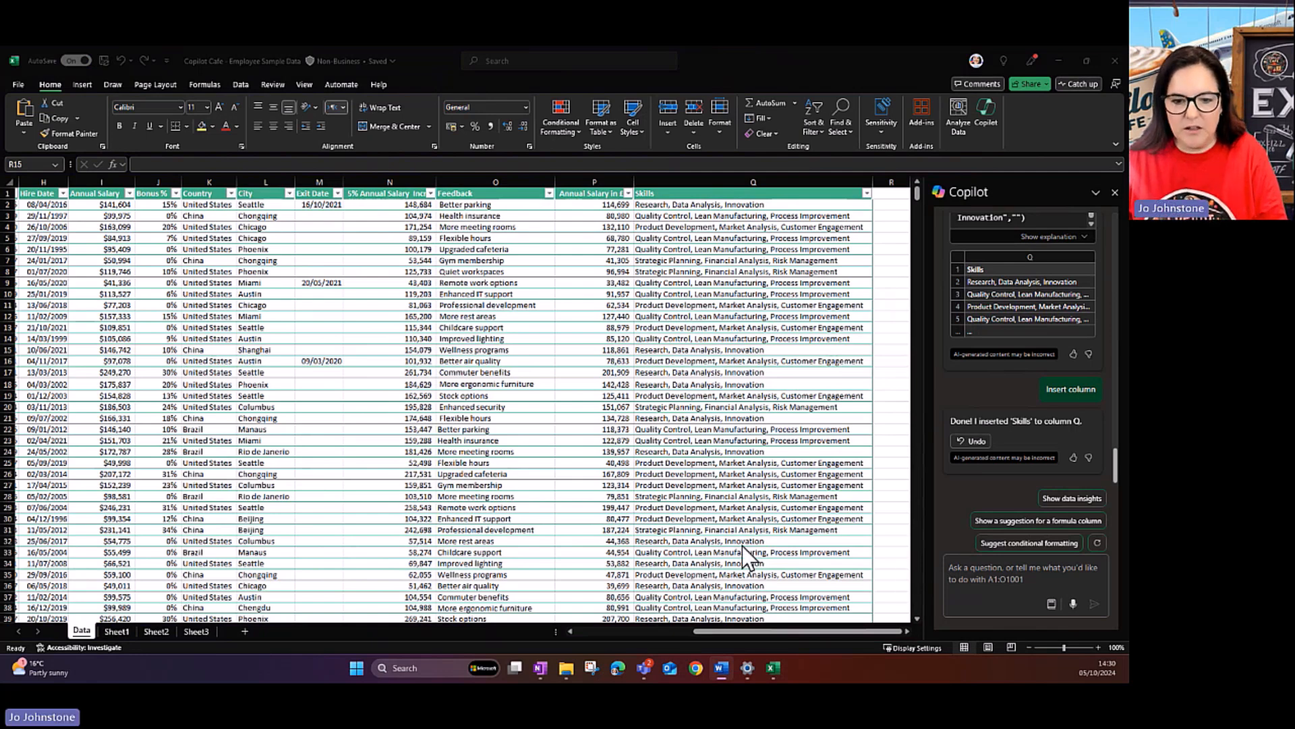
click(982, 579)
text(Add a column that extracts the text in the first word of column)
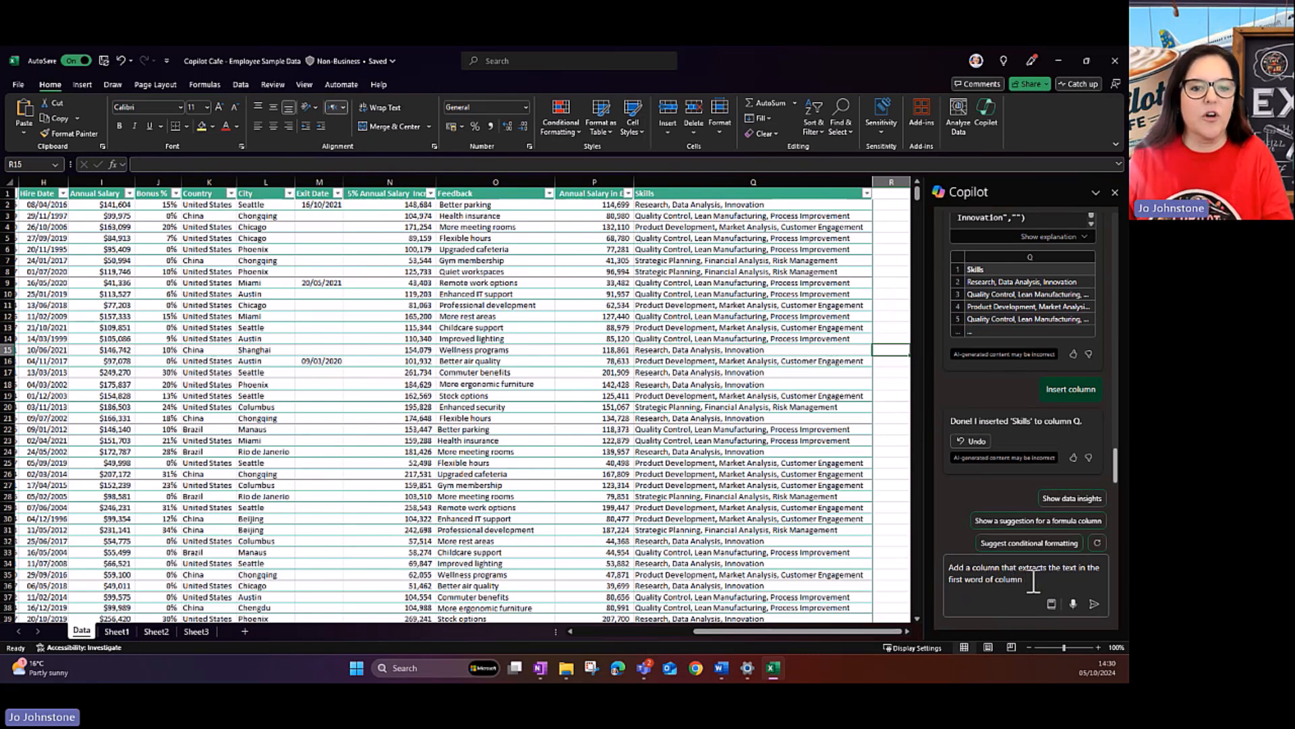
text(Q)
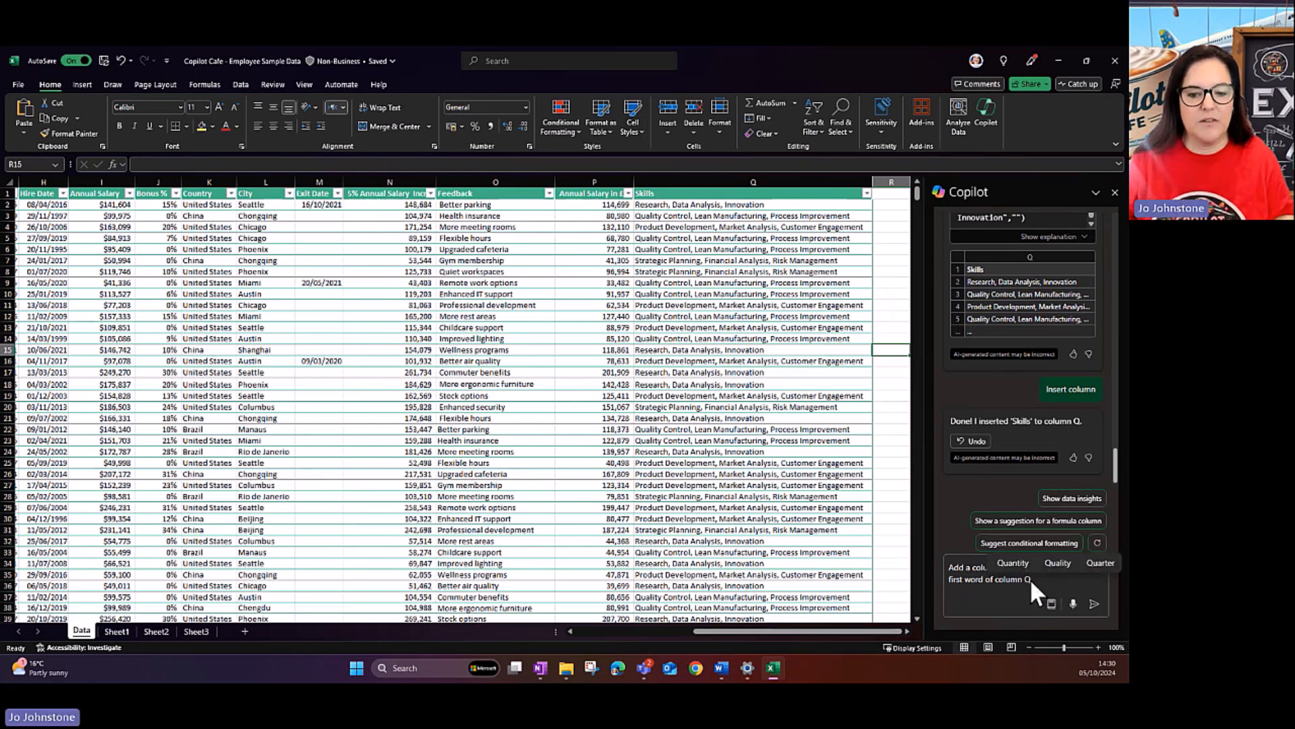
click(1094, 604)
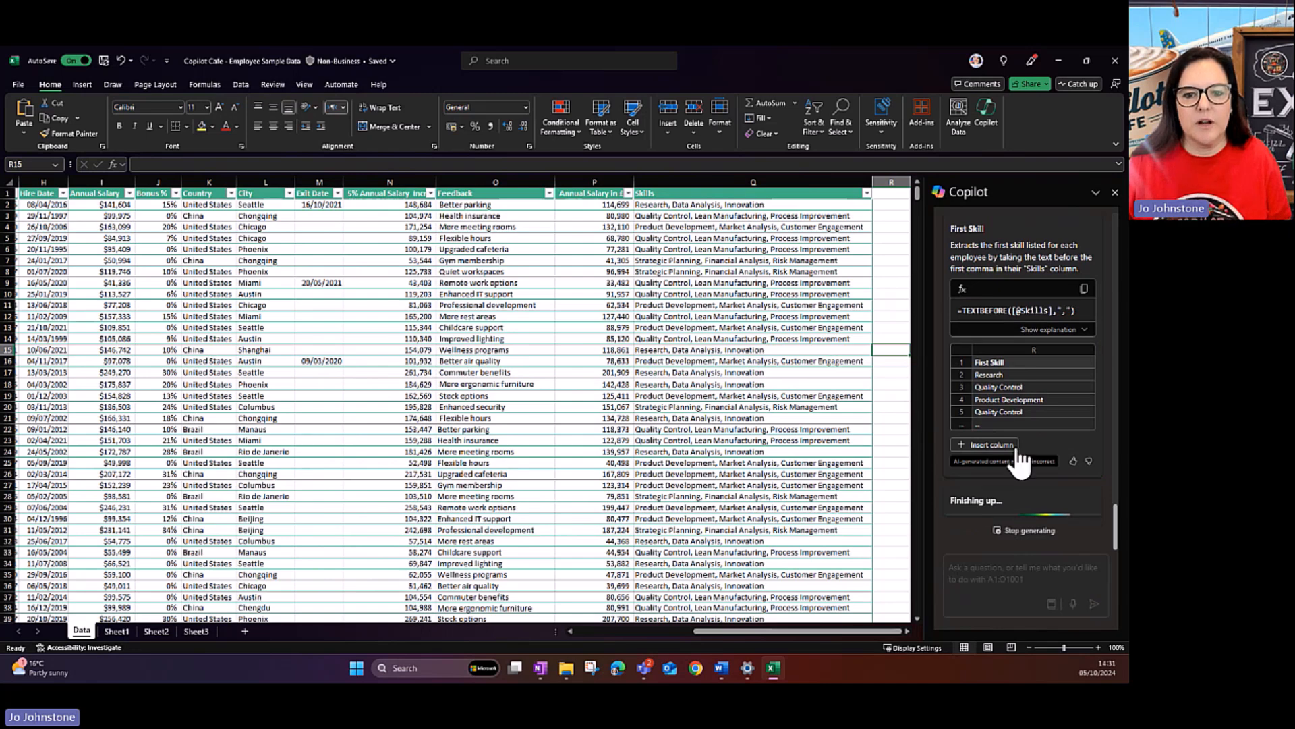
- Review Copilot's text-extraction formula and preview, and insert the suggested First Skill column
scroll(1022, 361, up, 2)
scroll(1019, 344, down, 2)
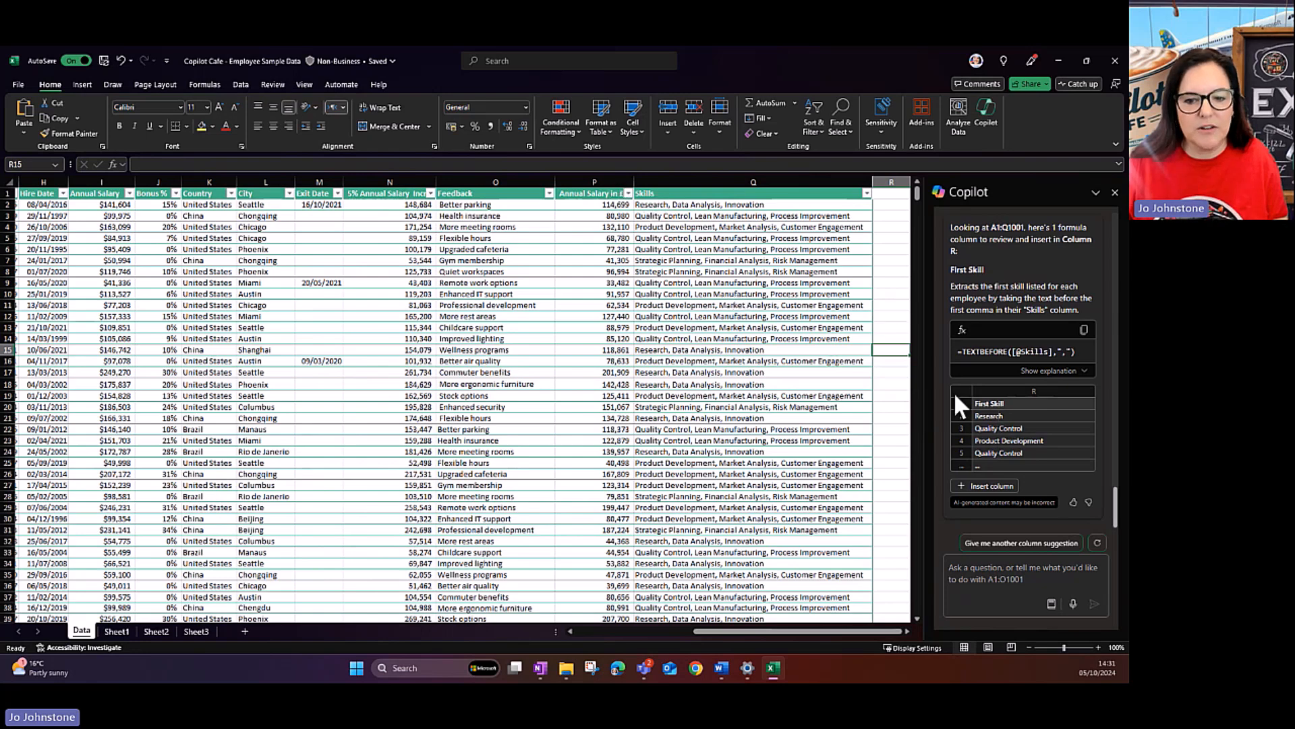
click(990, 486)
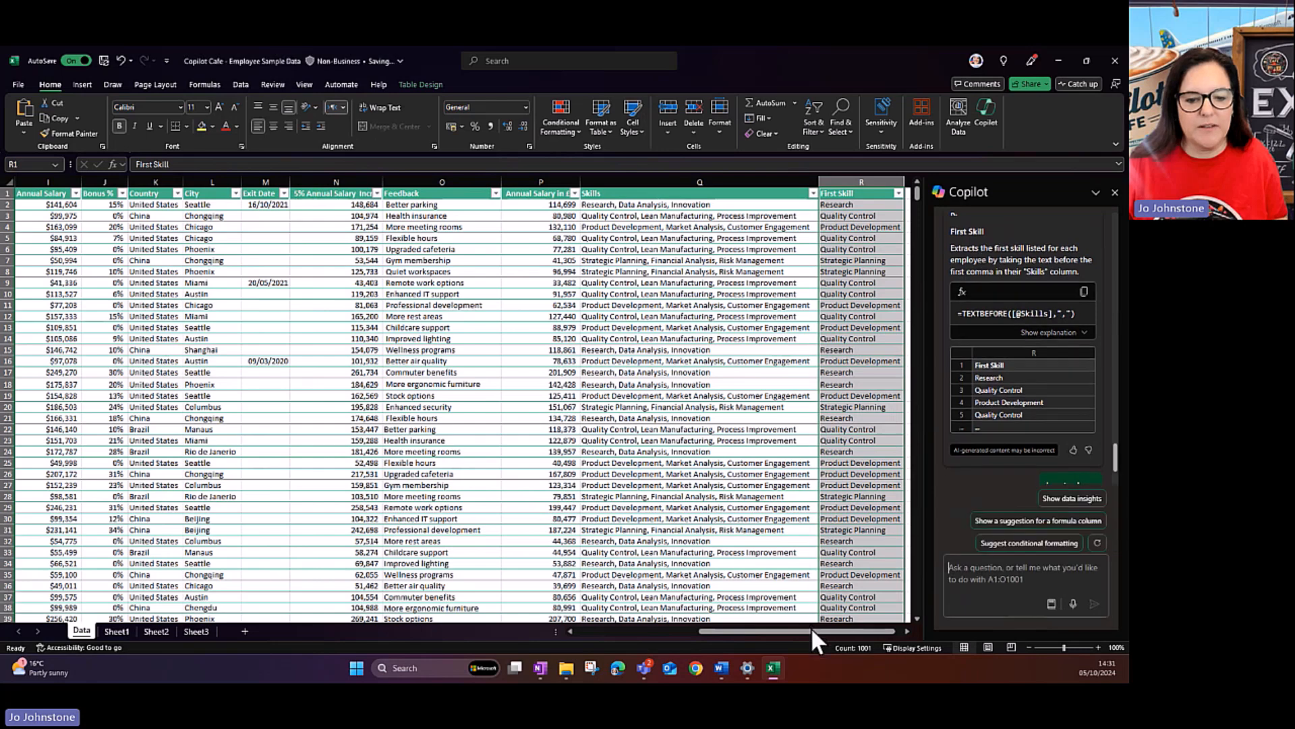
- Compare the Skills column with the extracted First Skill column
drag(812, 631, 824, 630)
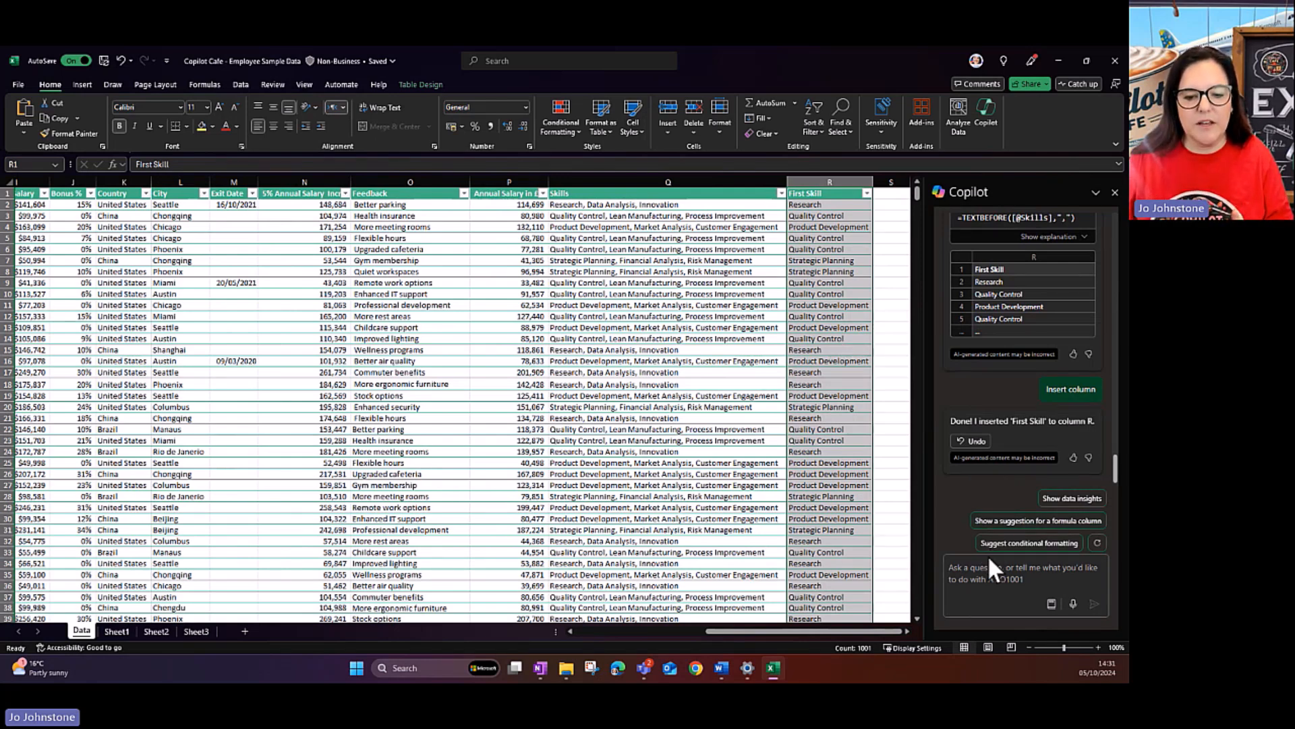
click(677, 204)
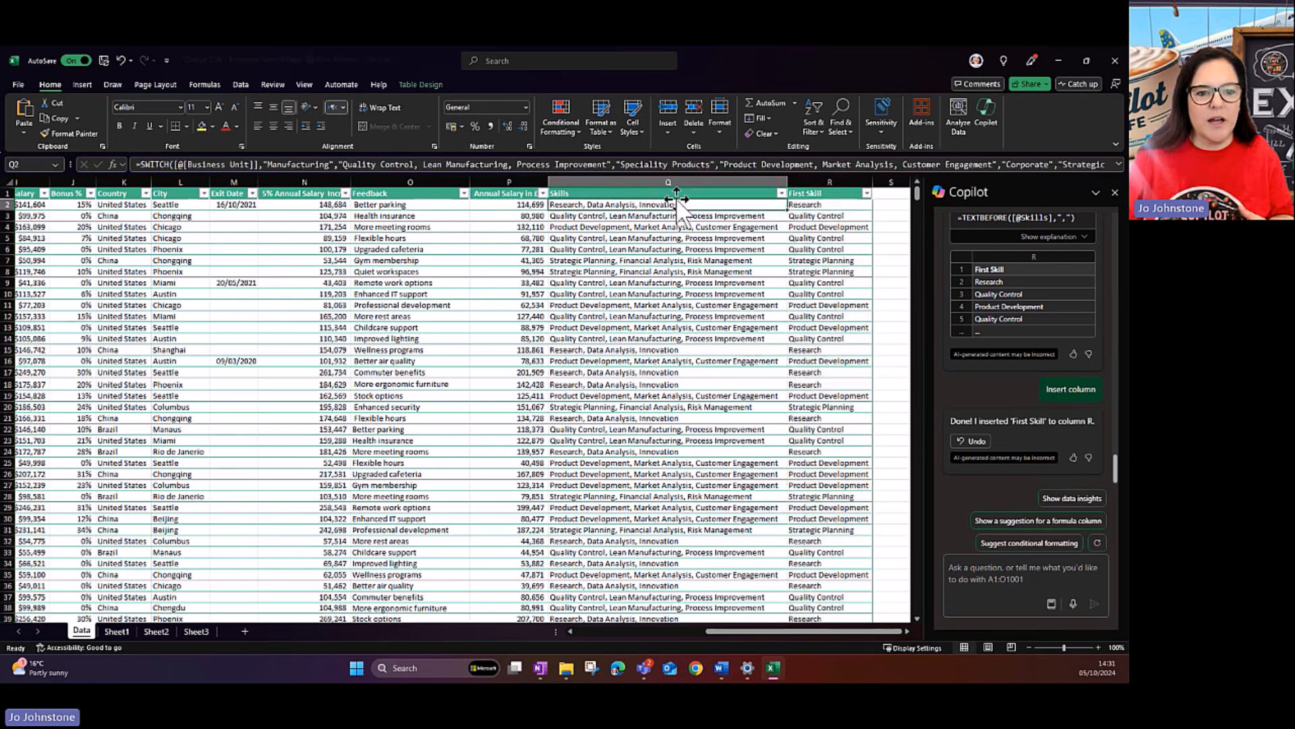
click(684, 177)
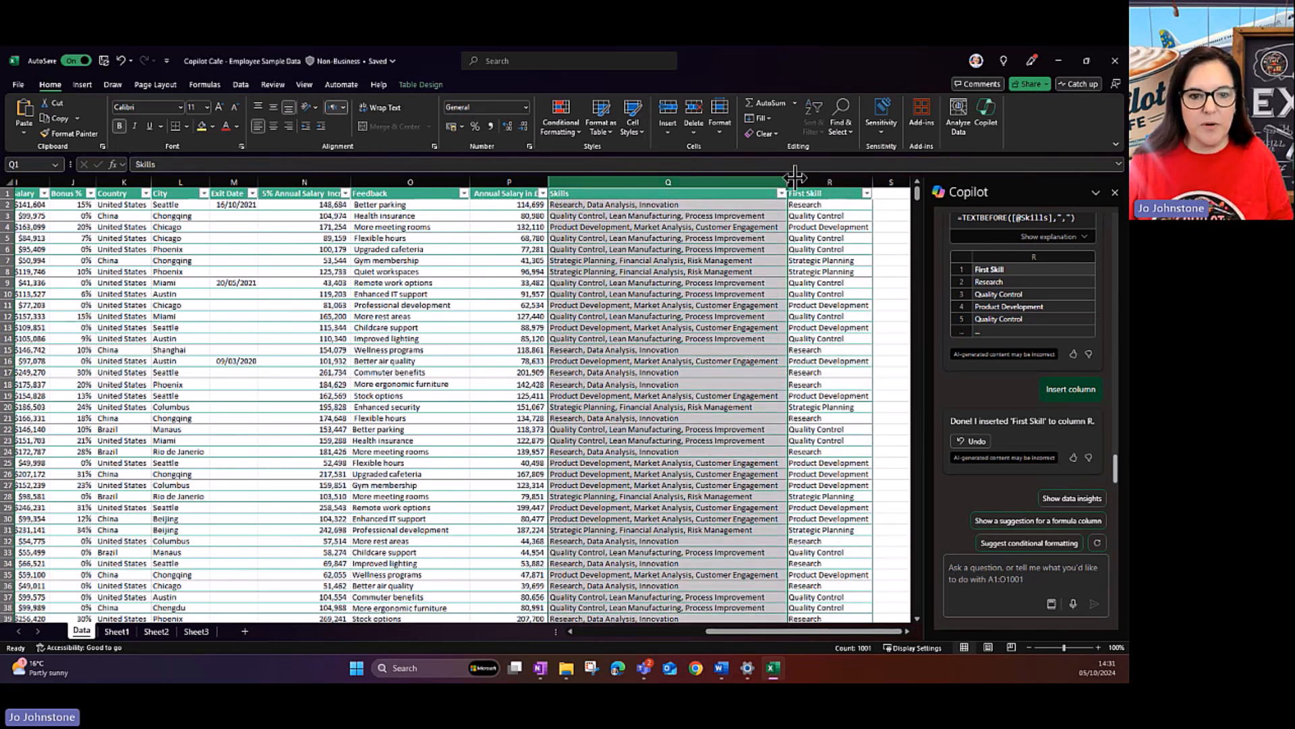
click(815, 177)
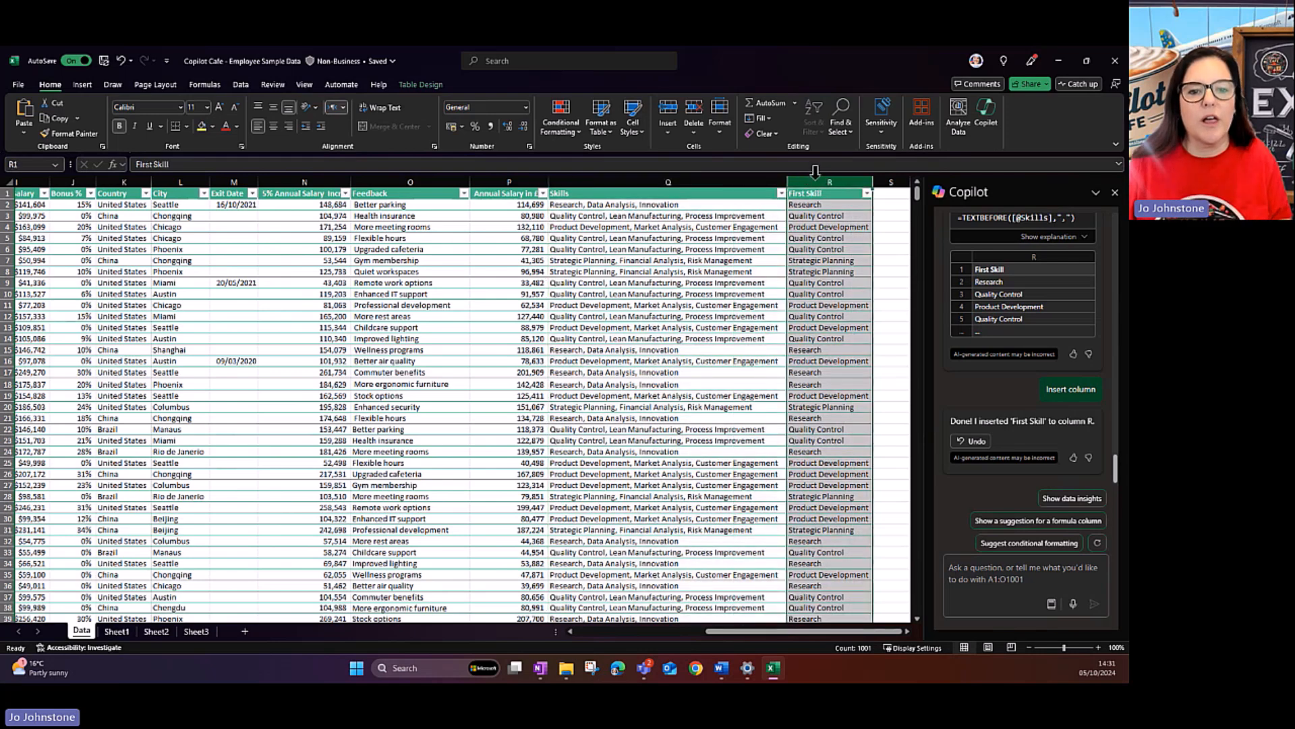
click(629, 176)
- Ask Copilot to "Separate Full name into two columns for first name and last name", checking the table's Full Name column before submitting
key(alt+Tab)
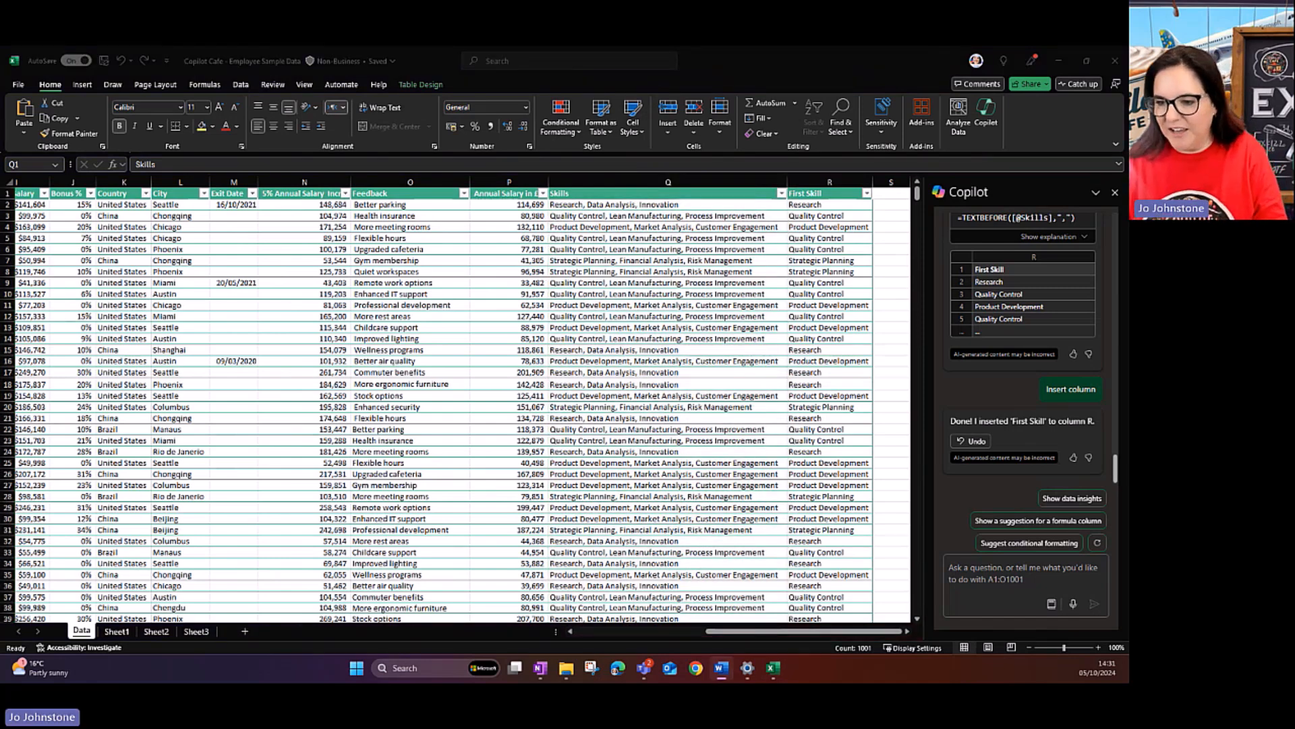
click(985, 566)
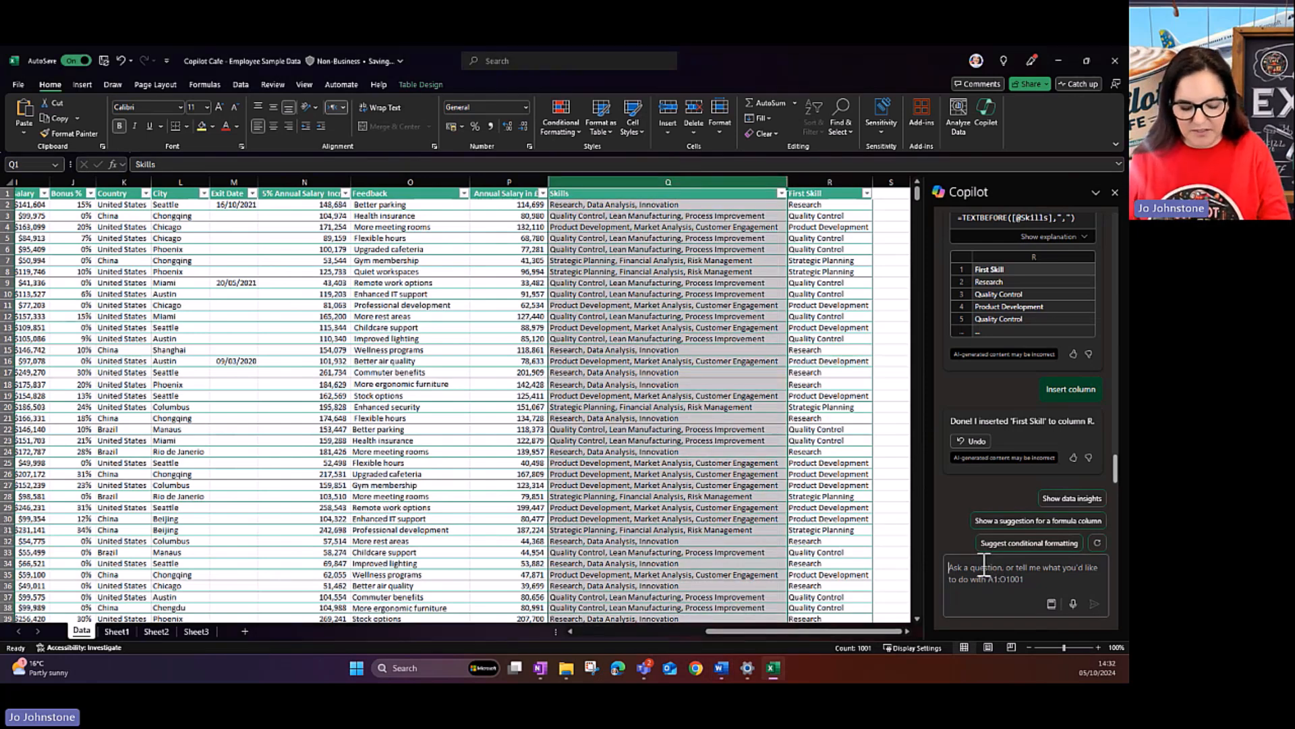
text(Separate Full name into two columns for first name and last name)
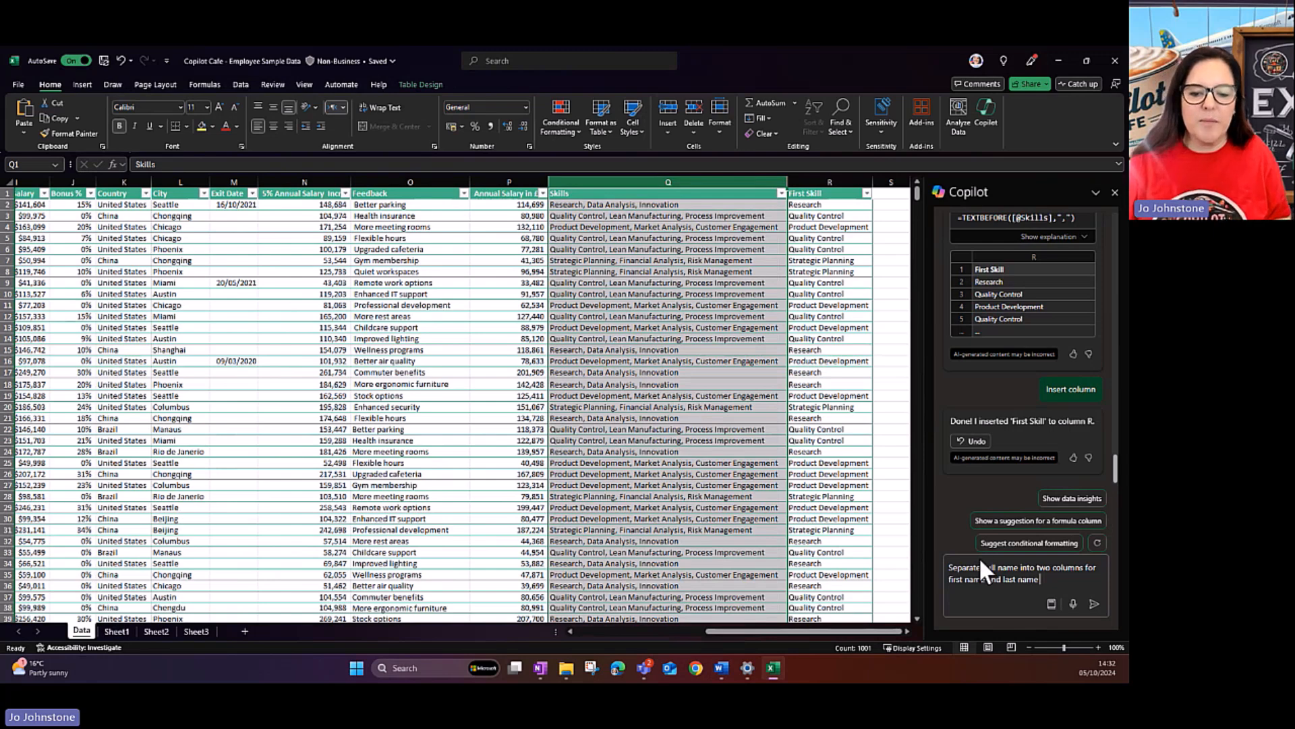
drag(760, 630, 630, 632)
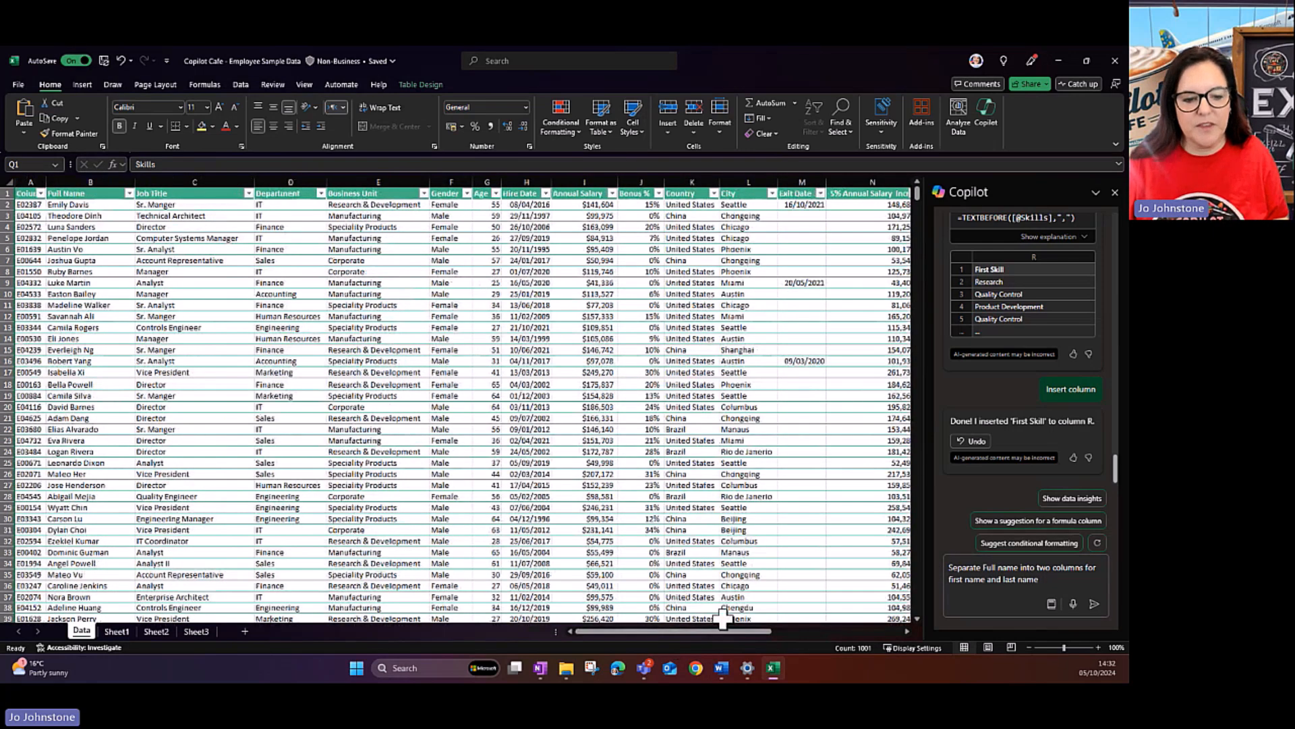
drag(724, 630, 886, 643)
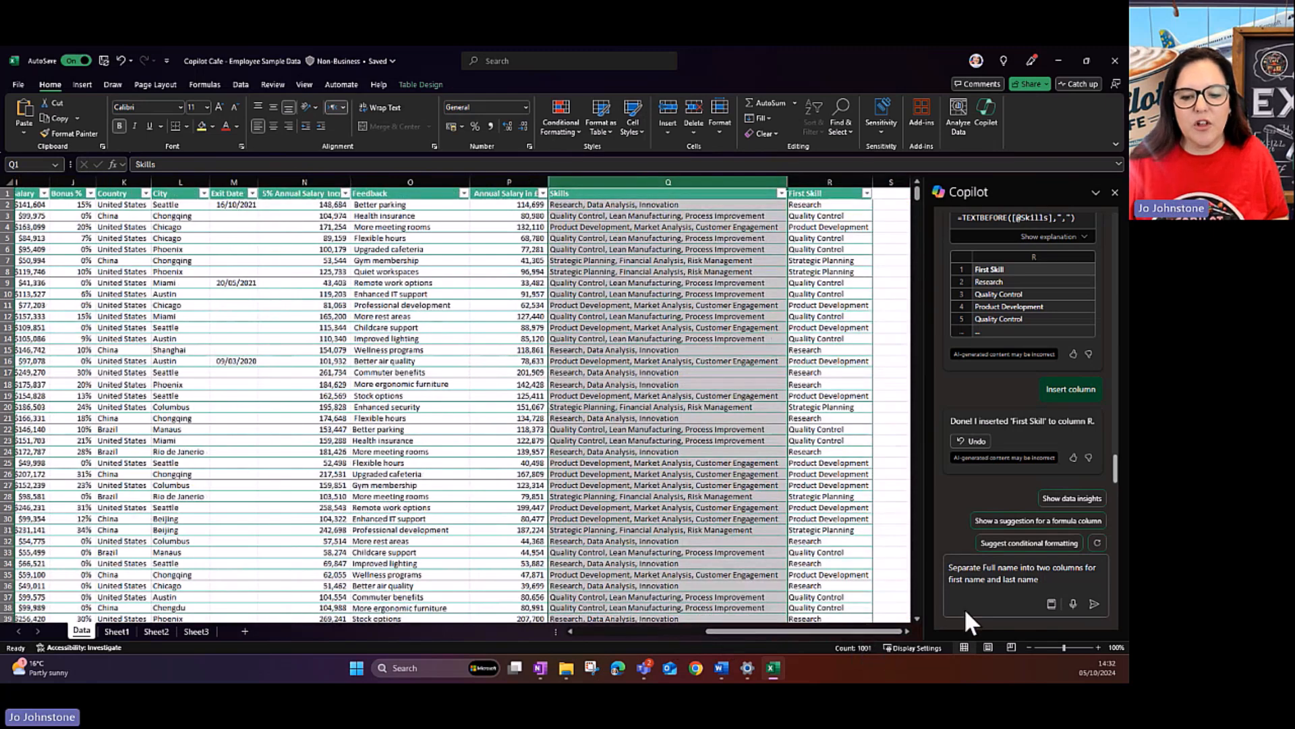
click(1094, 604)
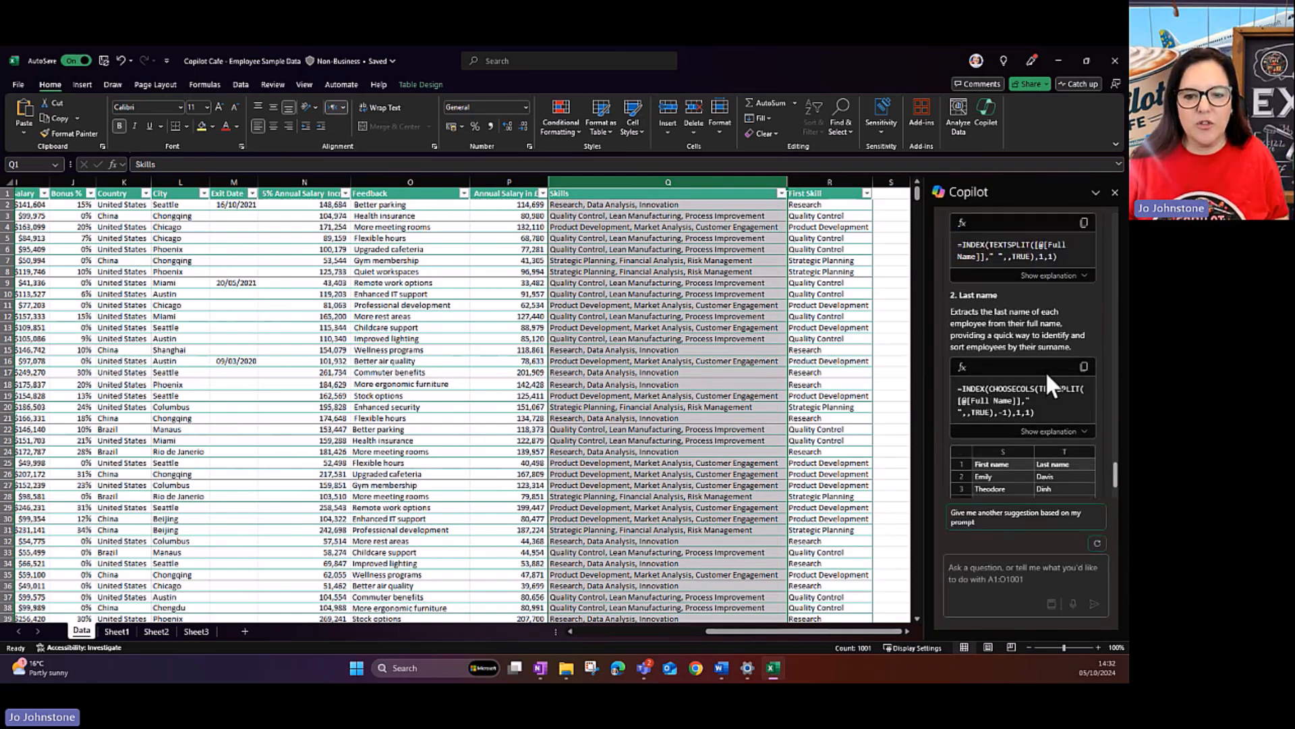
- Review Copilot's First name and Last name formulas and preview, and insert both suggested columns into the table
scroll(1049, 374, up, 5)
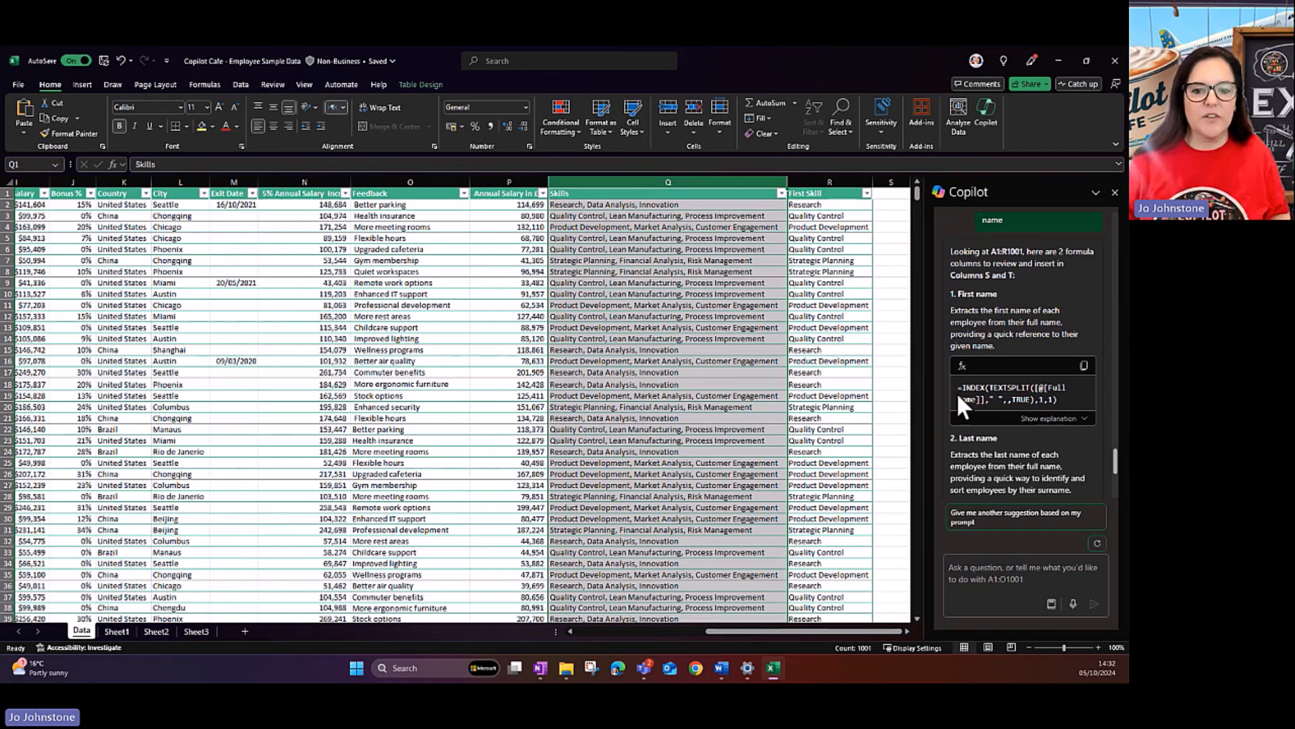
scroll(1010, 355, down, 1)
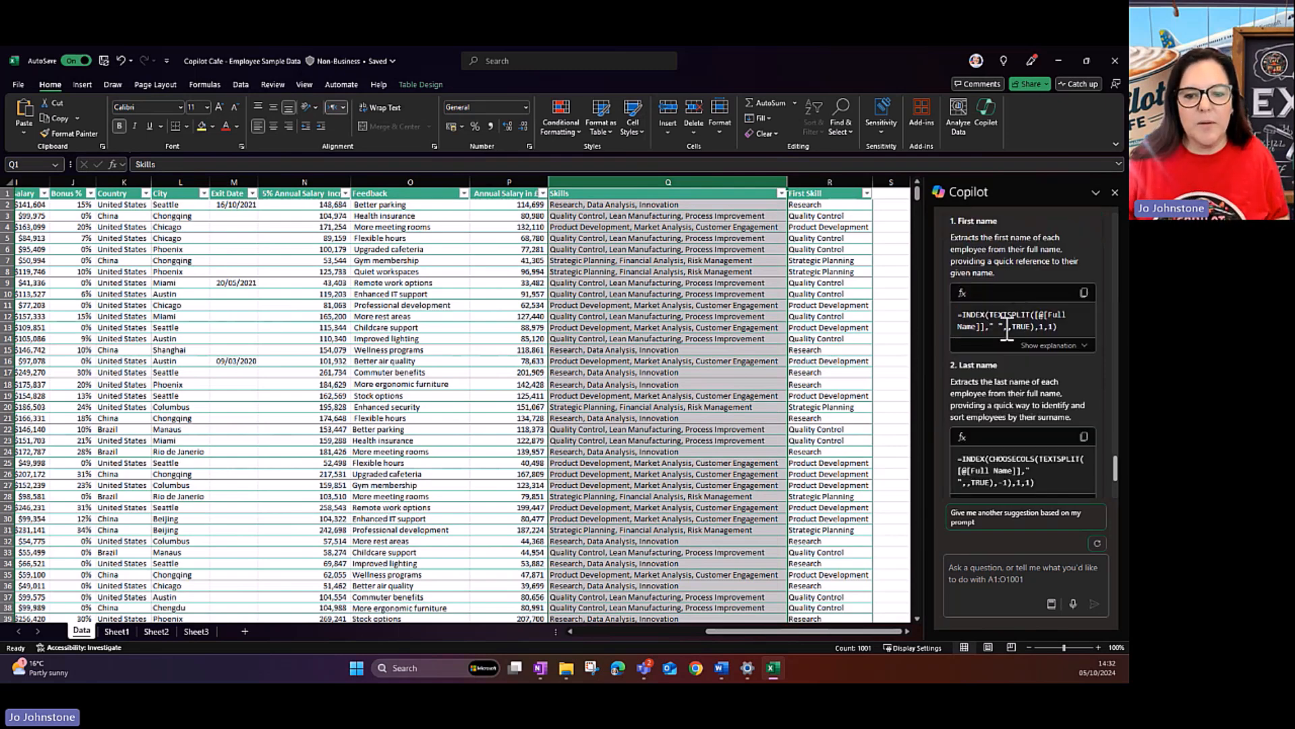
scroll(1027, 297, down, 2)
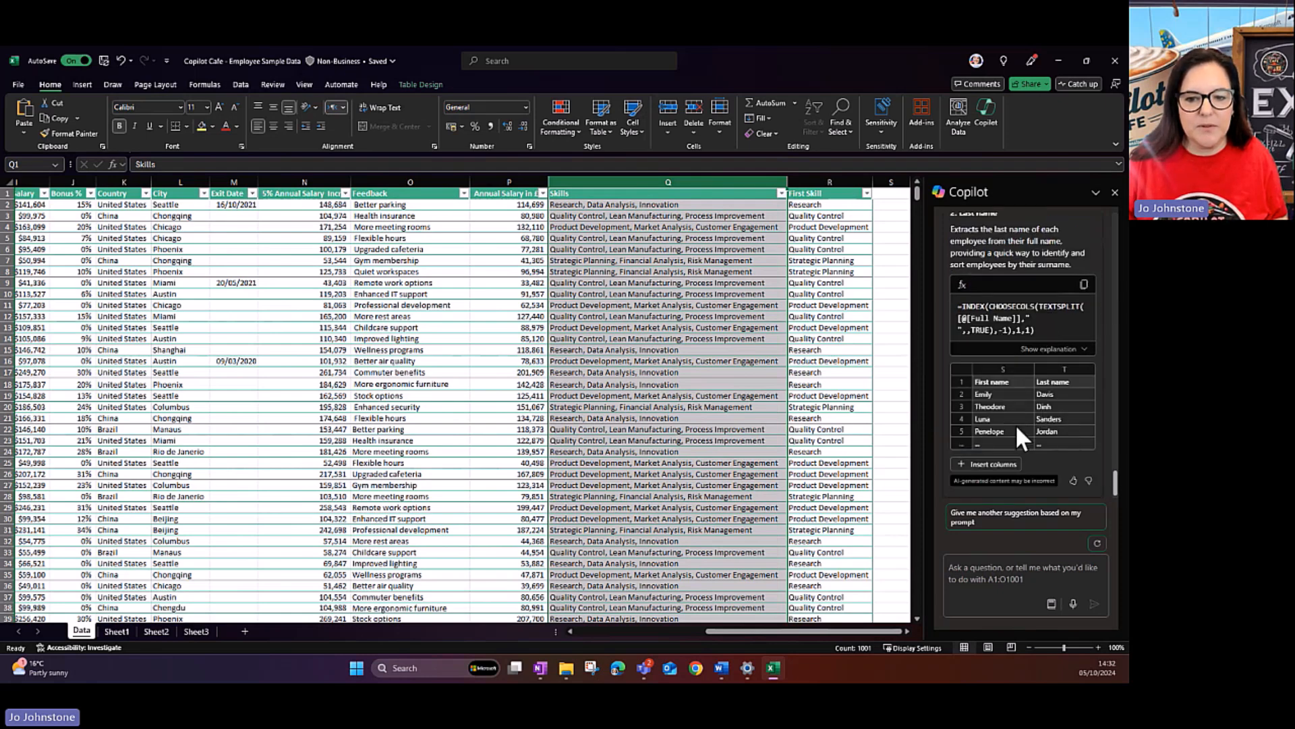
scroll(1010, 442, down, 1)
click(1009, 459)
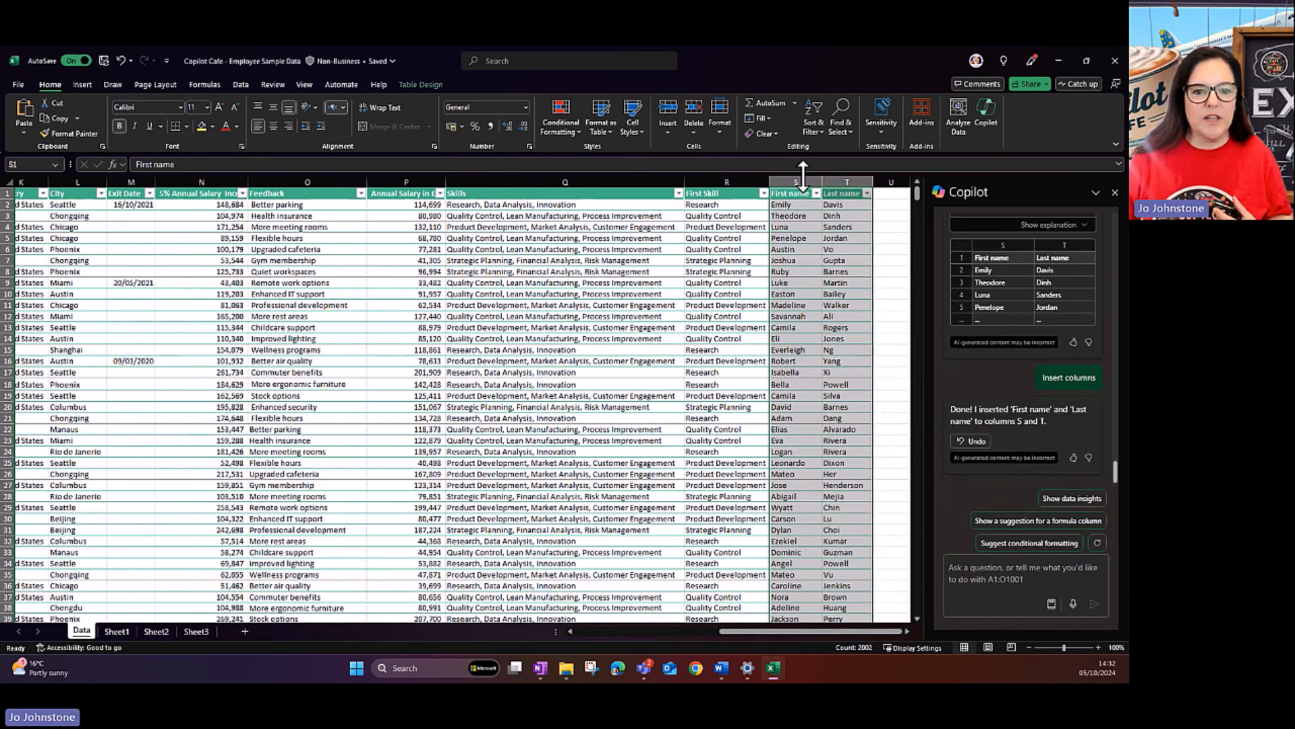
- Check the inserted First name and Last name columns down the rows of the table
scroll(842, 425, down, 1)
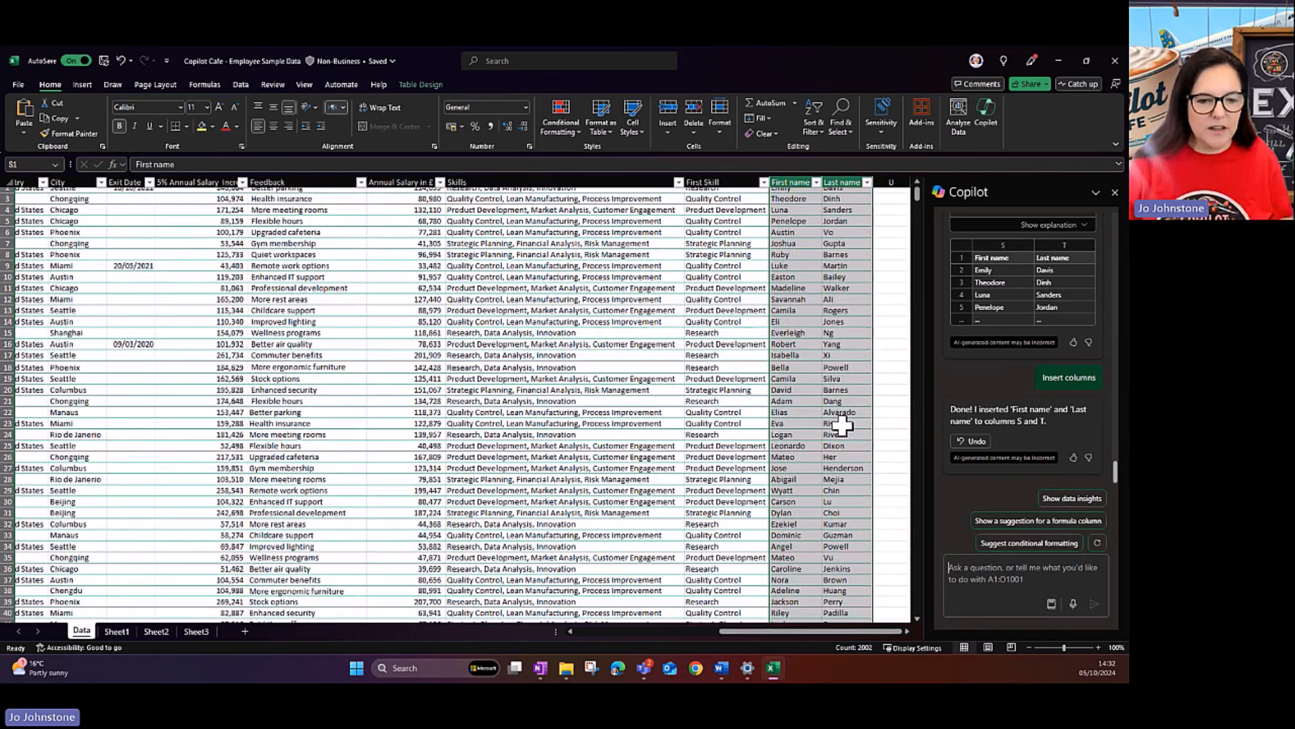
scroll(842, 425, down, 20)
scroll(842, 425, down, 3)
scroll(842, 425, up, 20)
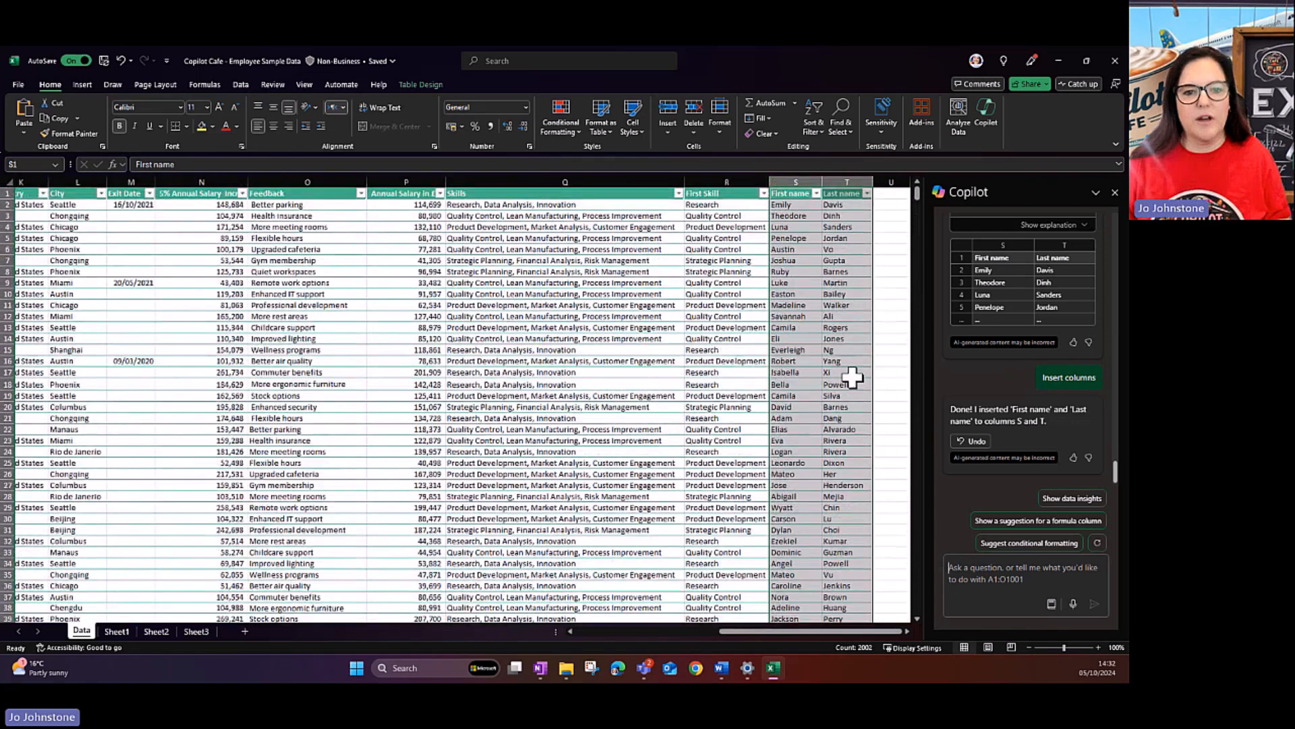
click(843, 181)
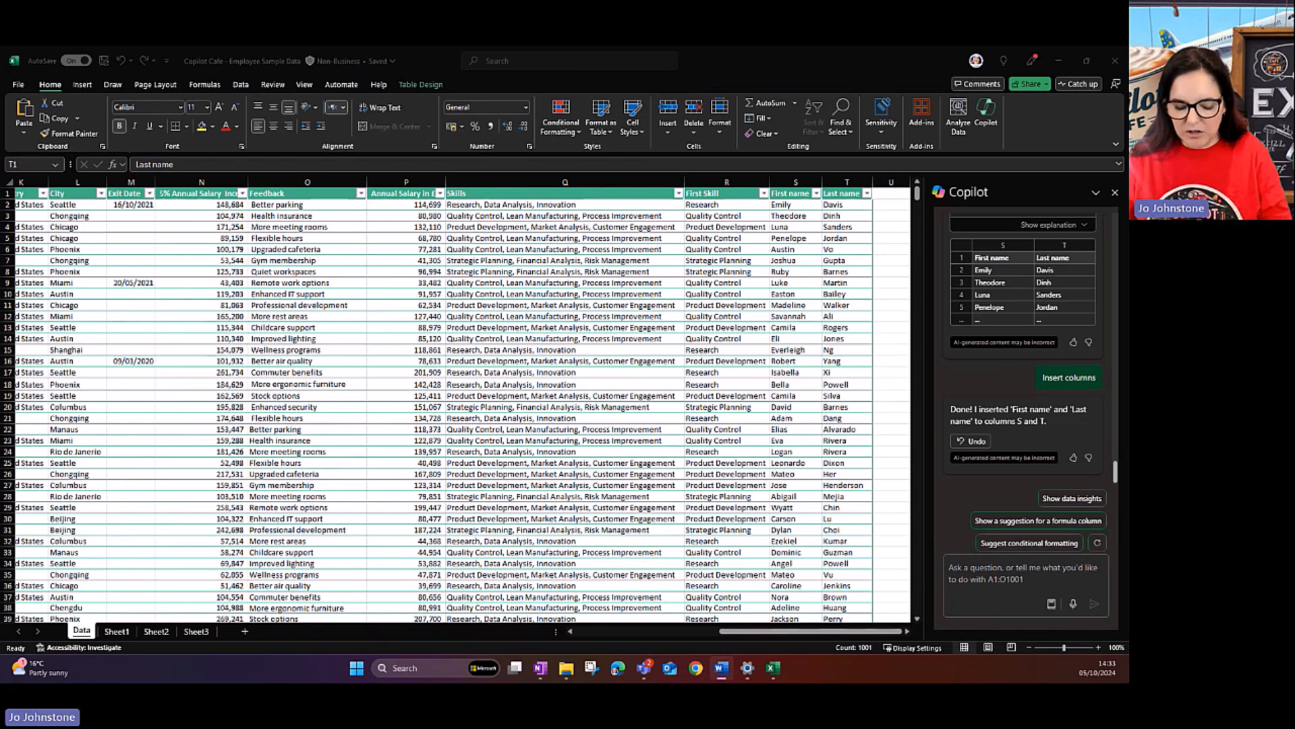
- Ask Copilot to "Create a chart showing total cost of annual salary from column I by quarter" and add the resulting PivotChart to a new sheet
click(1006, 567)
text(Create a chart showing total cost of annual salary from column I by quarter)
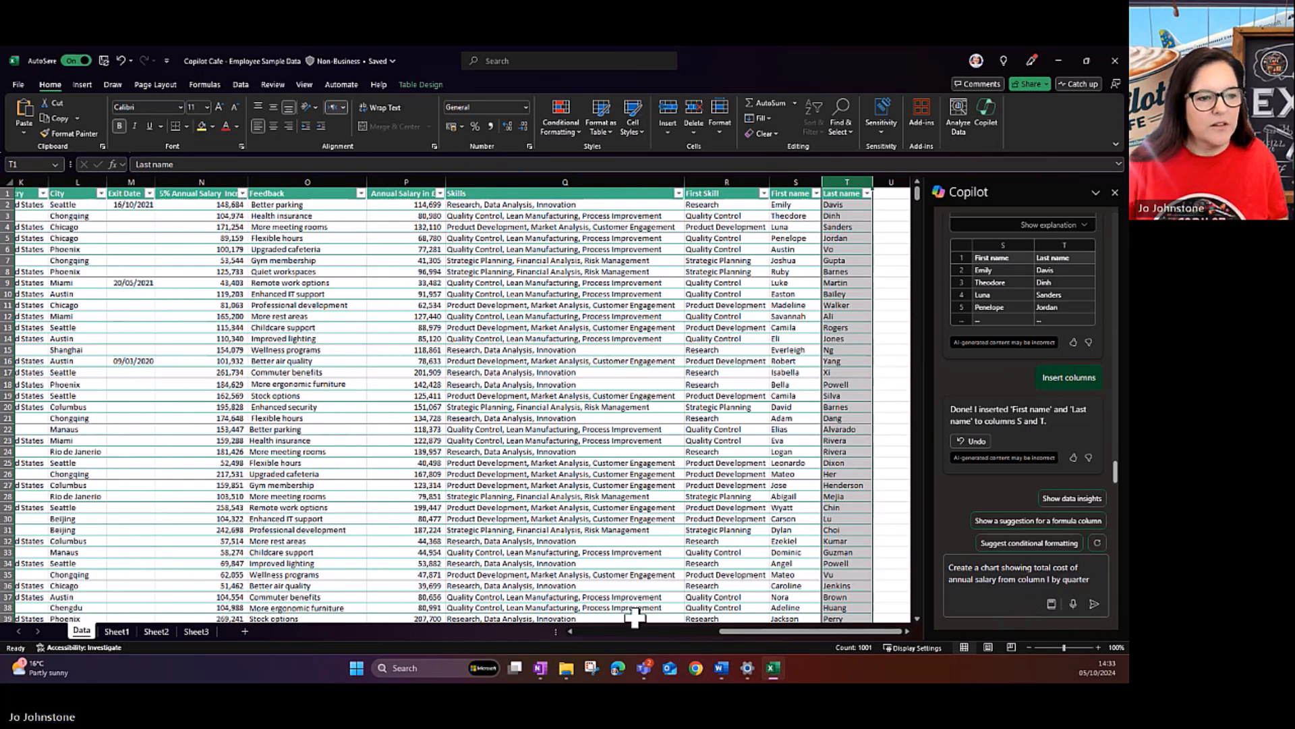
drag(774, 632, 739, 630)
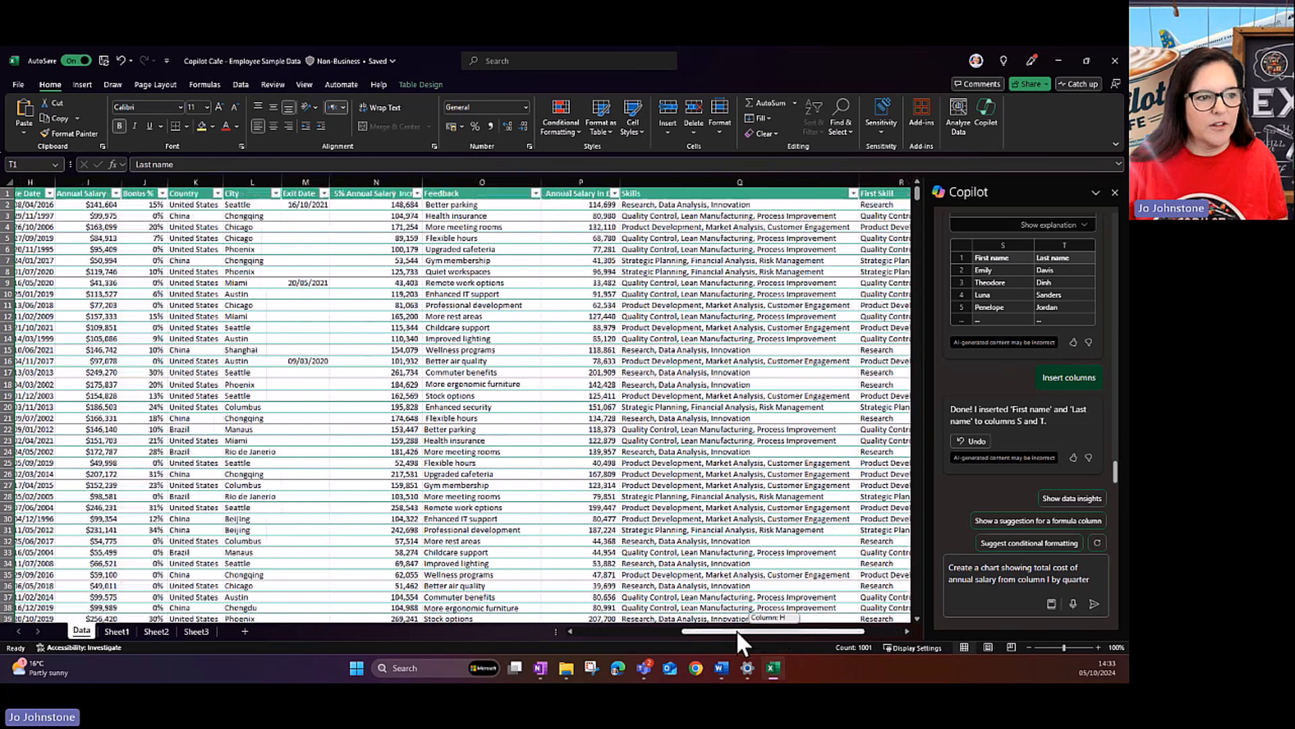
click(103, 181)
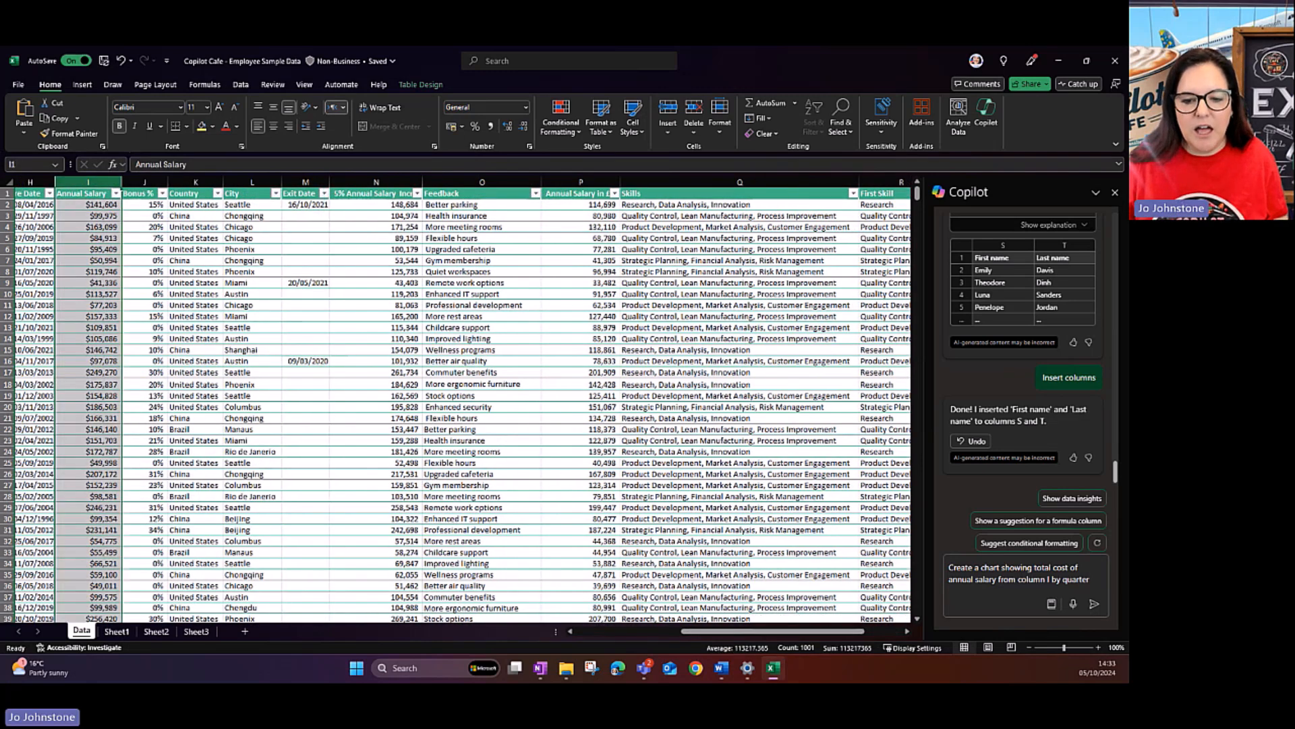
click(1093, 604)
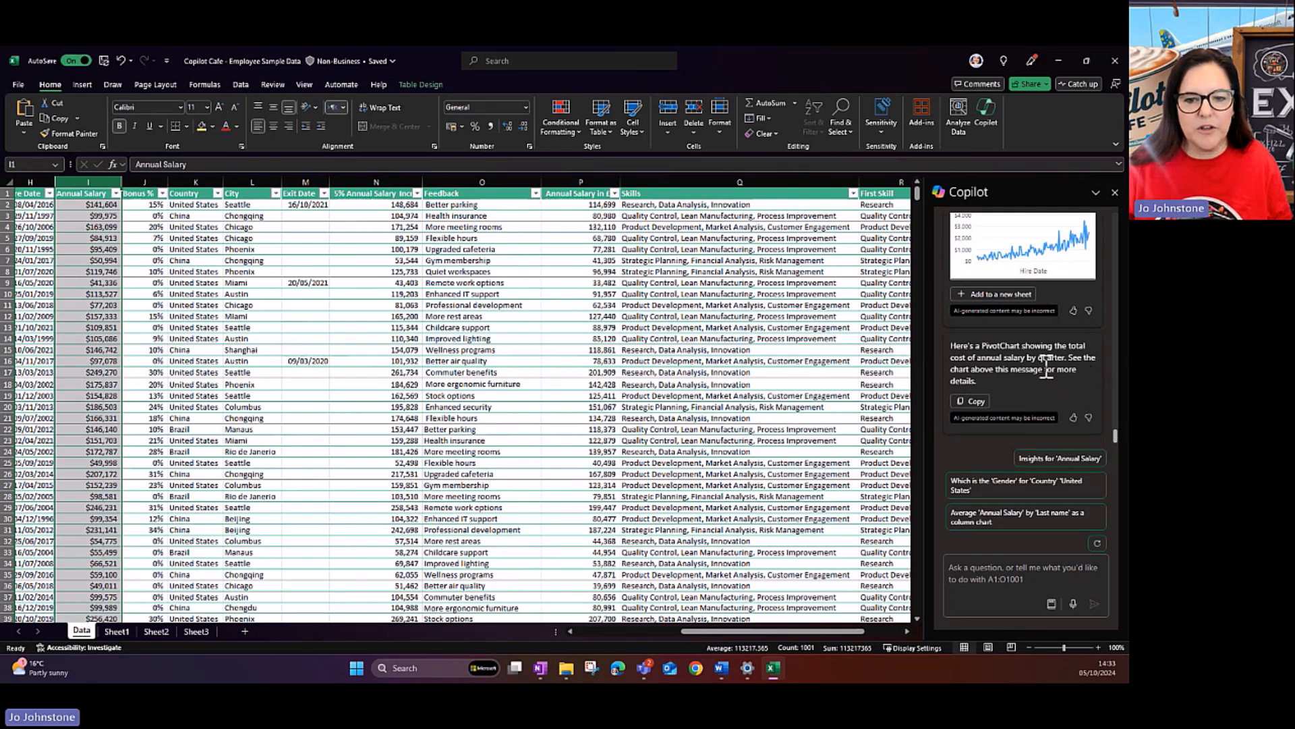
click(999, 295)
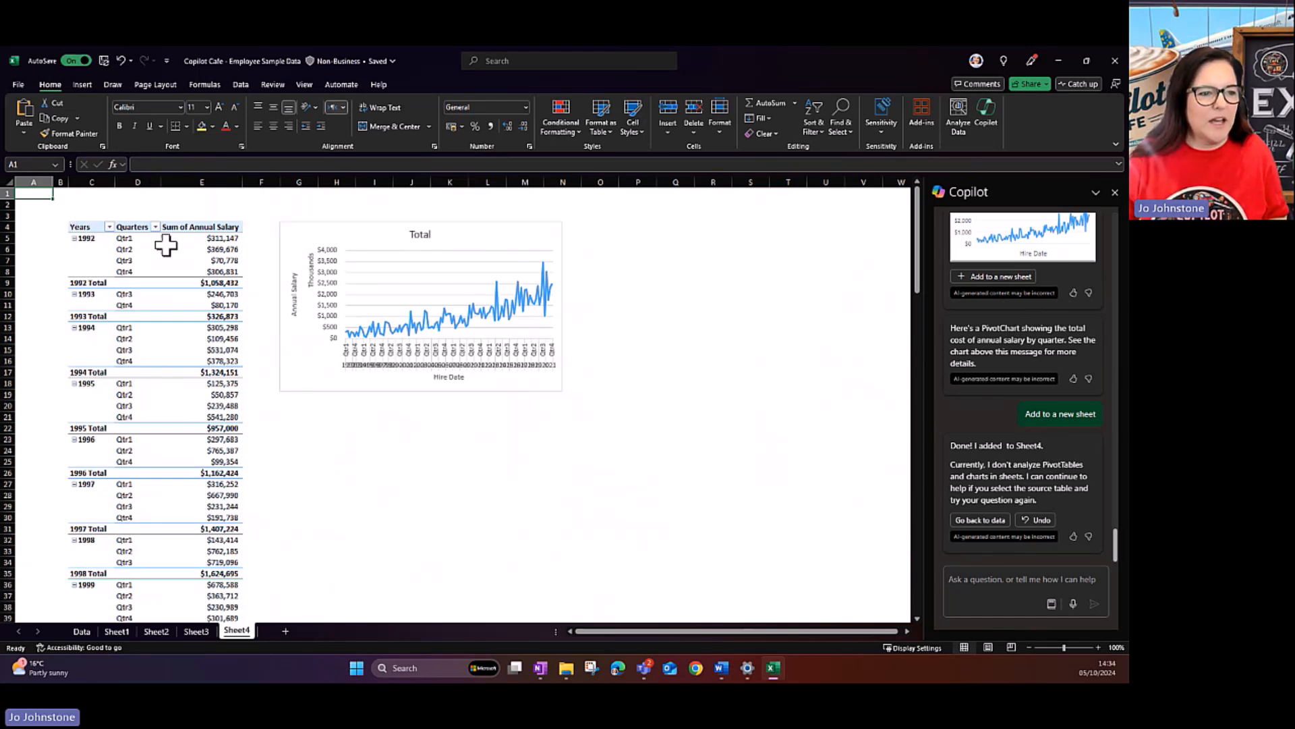
- Examine the salary PivotTable's fields and open the field settings for the Years row field
click(78, 225)
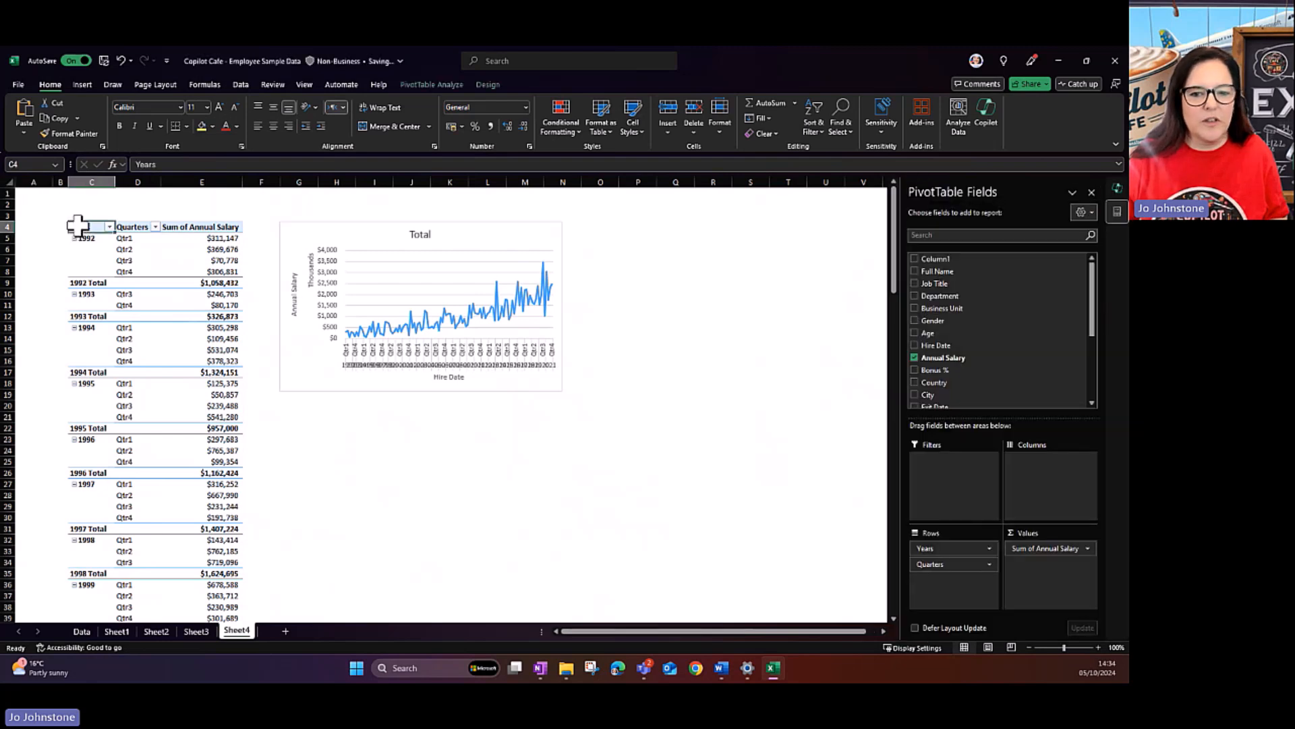
click(987, 549)
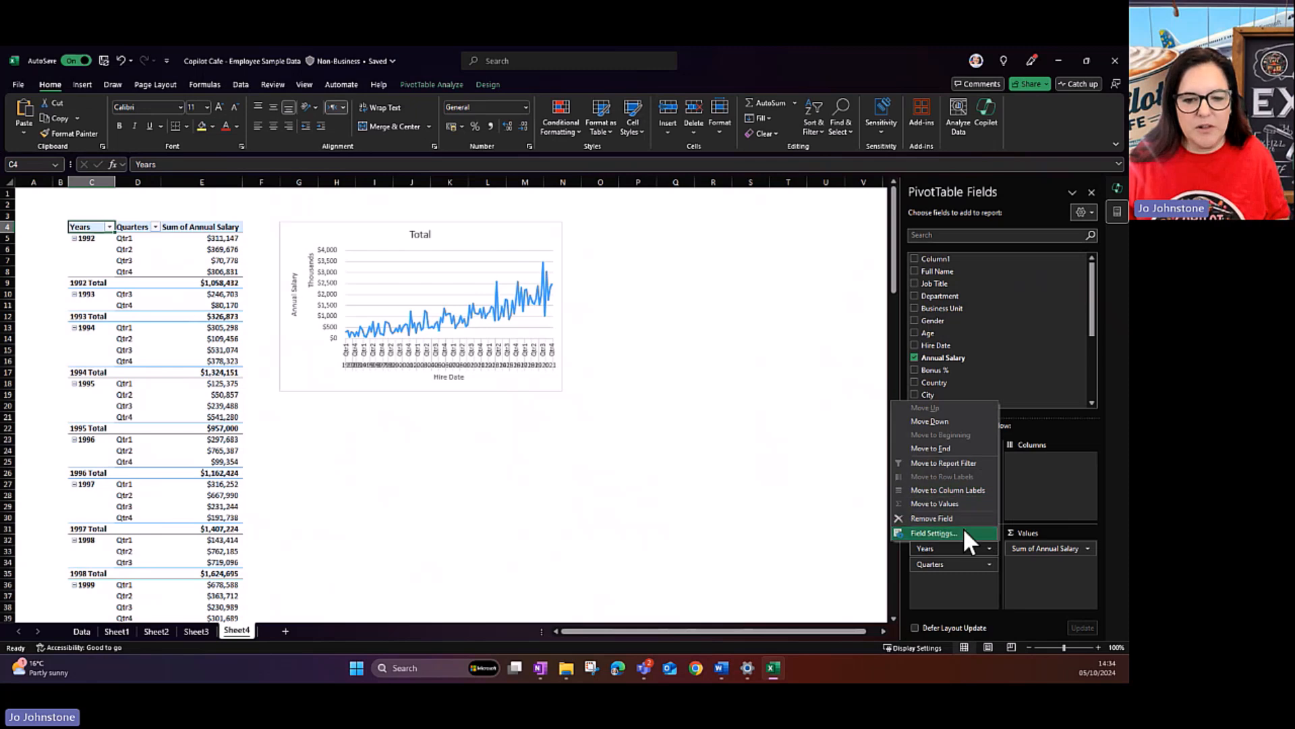
click(960, 531)
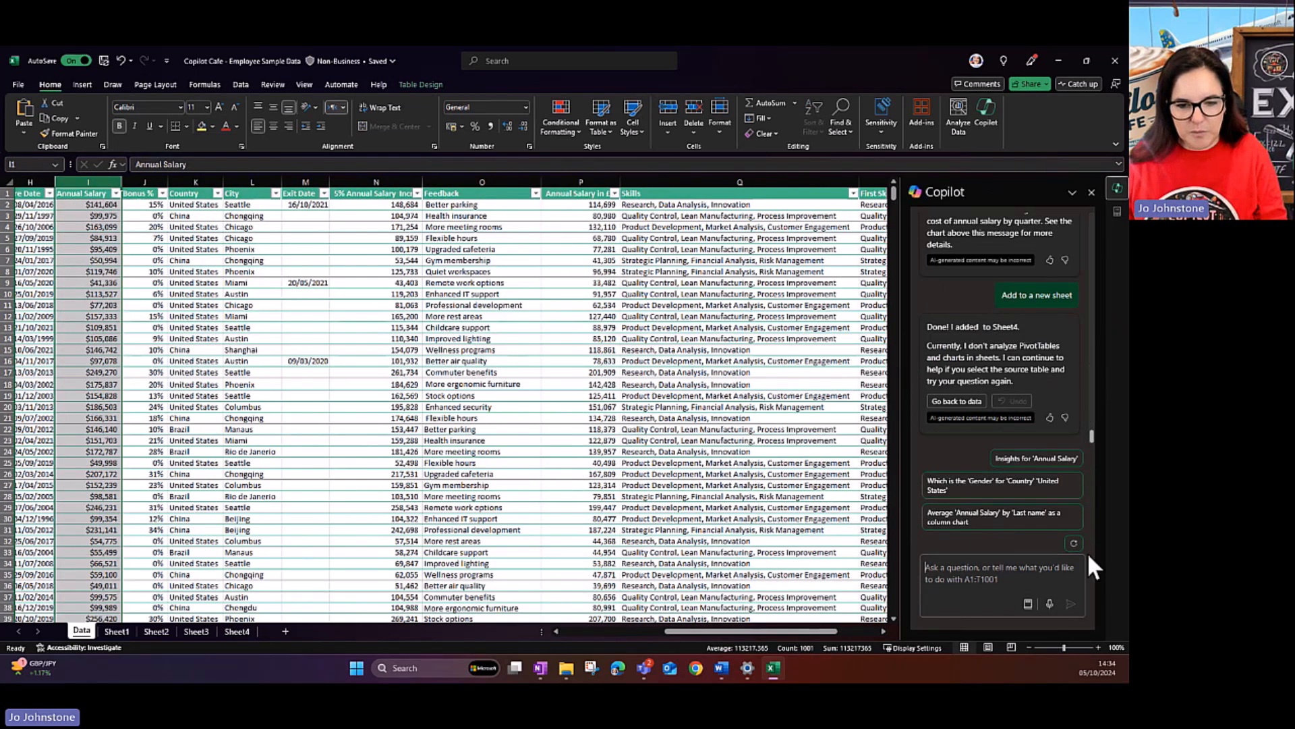
- Ask Copilot from the Data sheet to "Create a column chart showing hiring of females year by year" and add its result to two new sheets
text(Create a column chart showing hiring of females year by year)
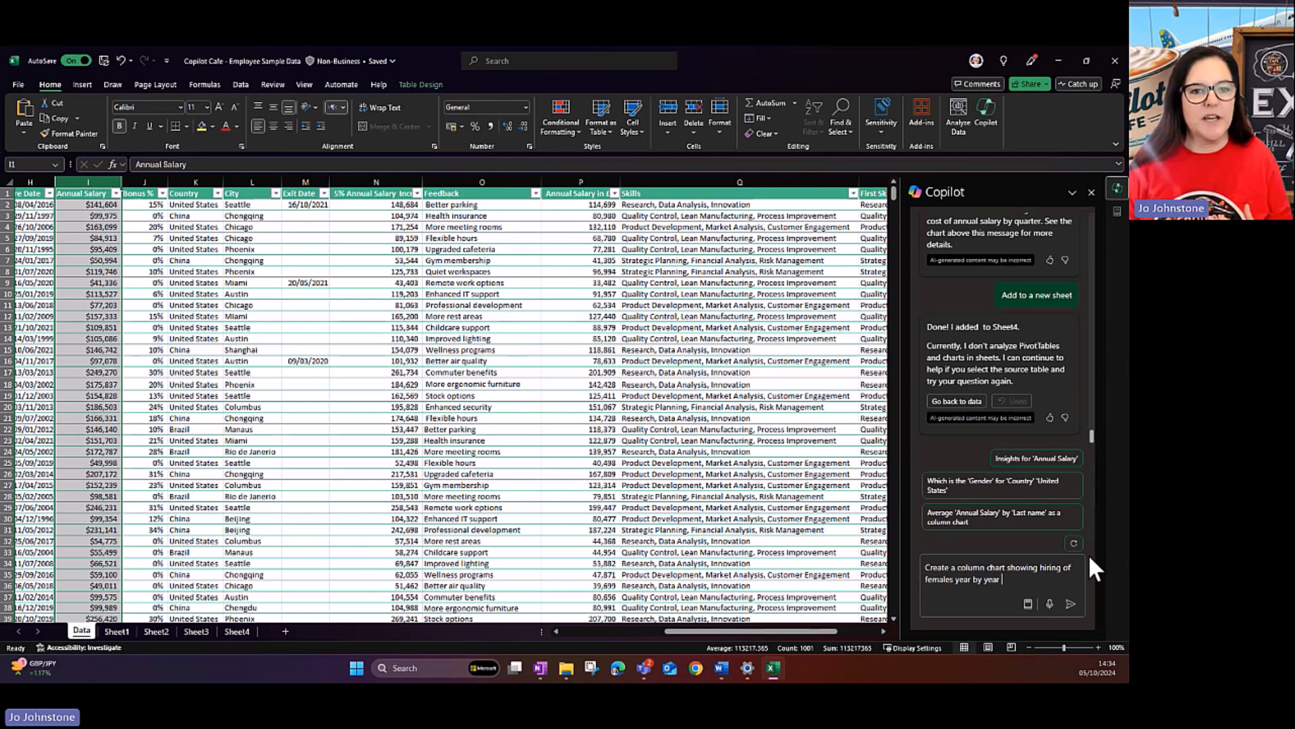
click(1071, 603)
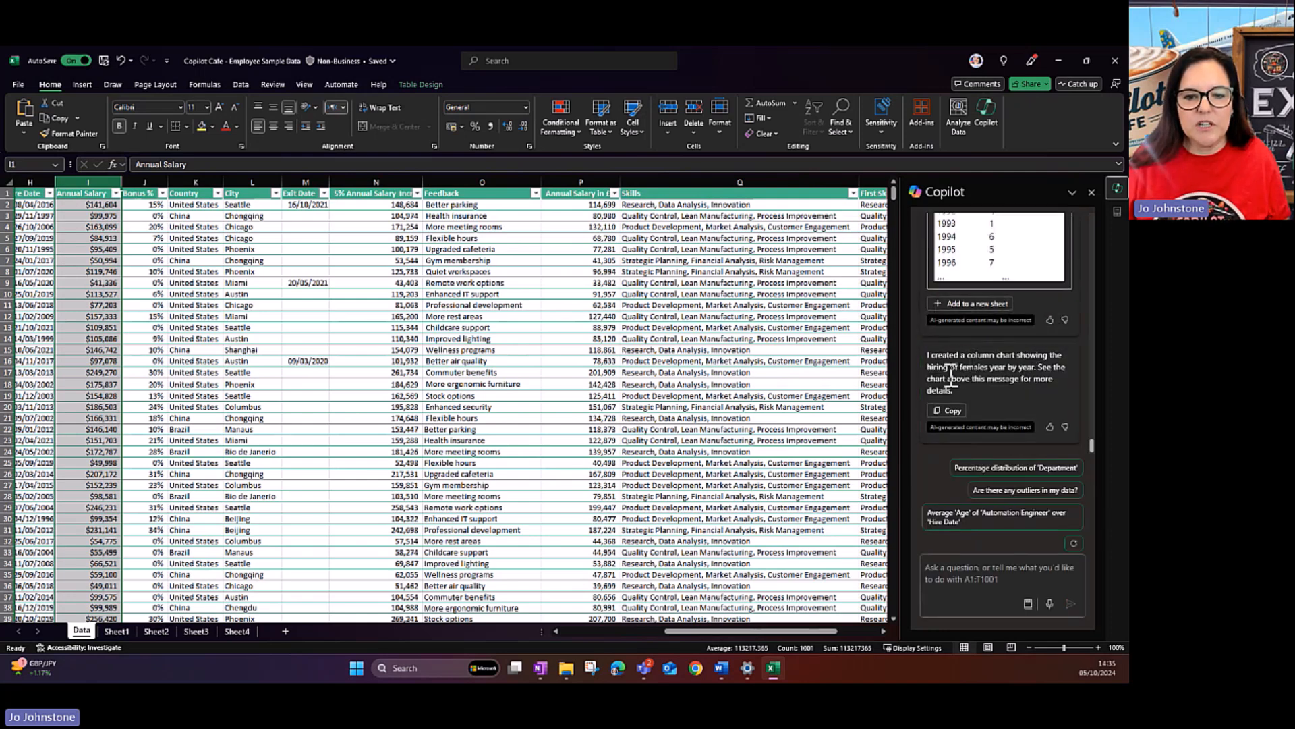
click(972, 308)
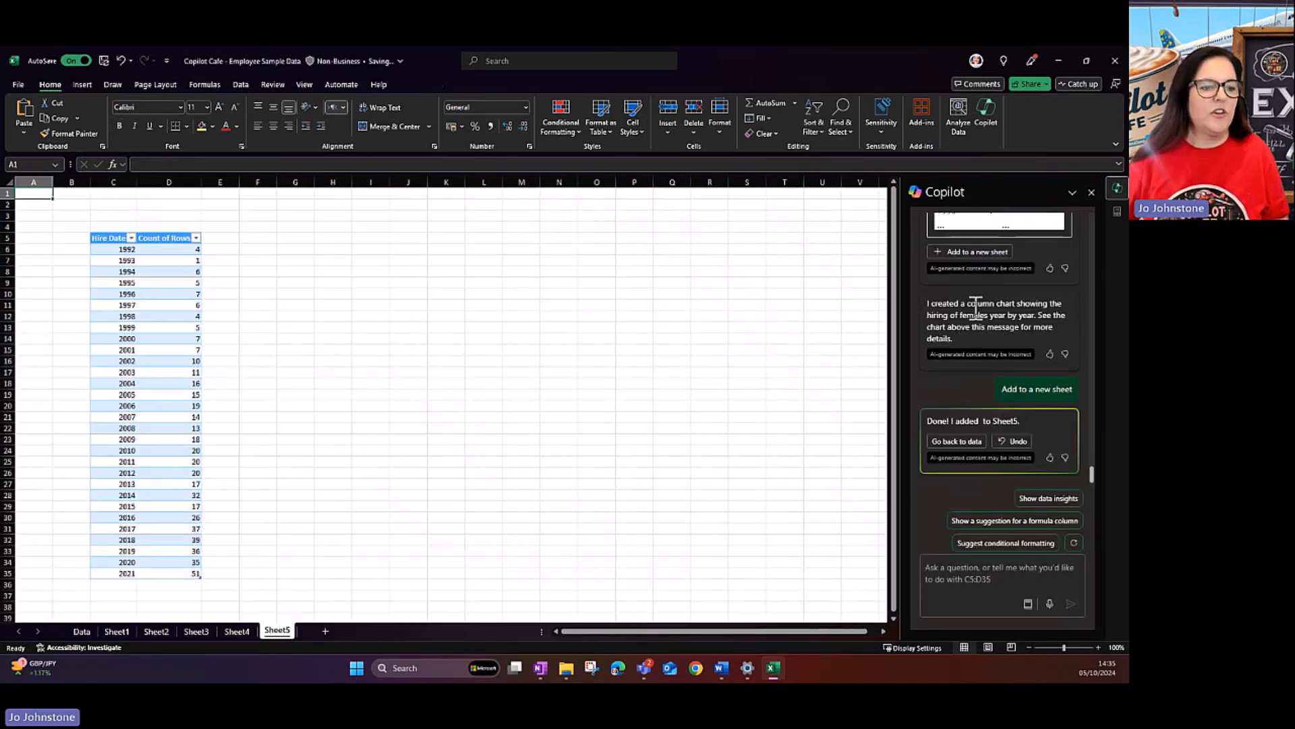
click(972, 252)
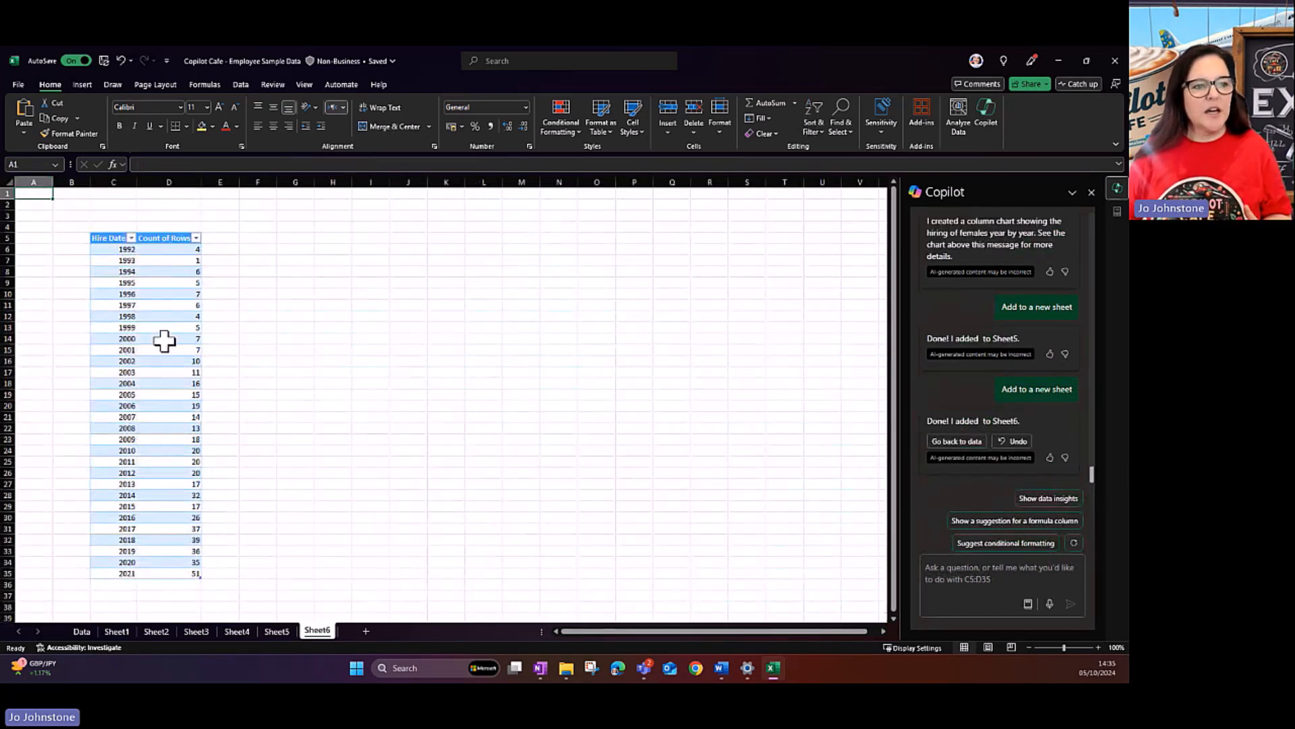
scroll(165, 340, down, 2)
scroll(164, 340, up, 2)
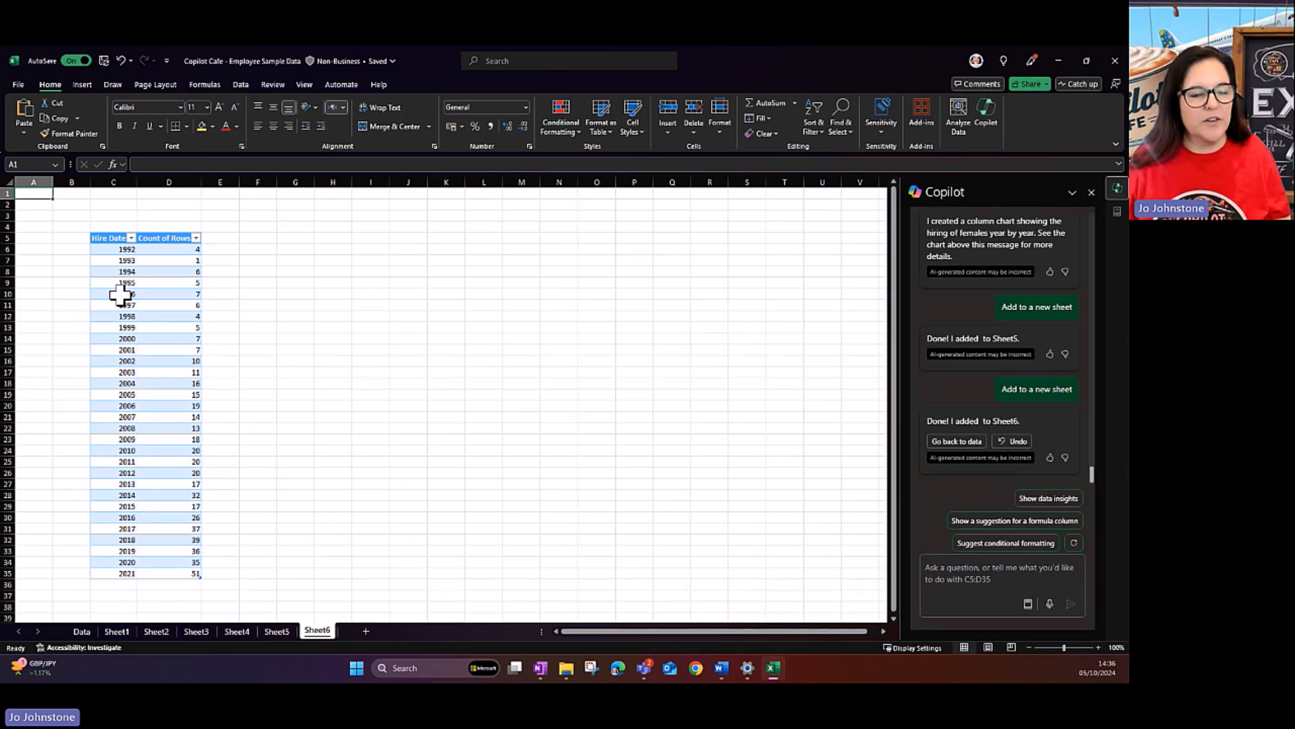
- Insert the recommended Line chart from the whole Hire Date and Count of Rows table on Sheet6
drag(108, 237, 168, 570)
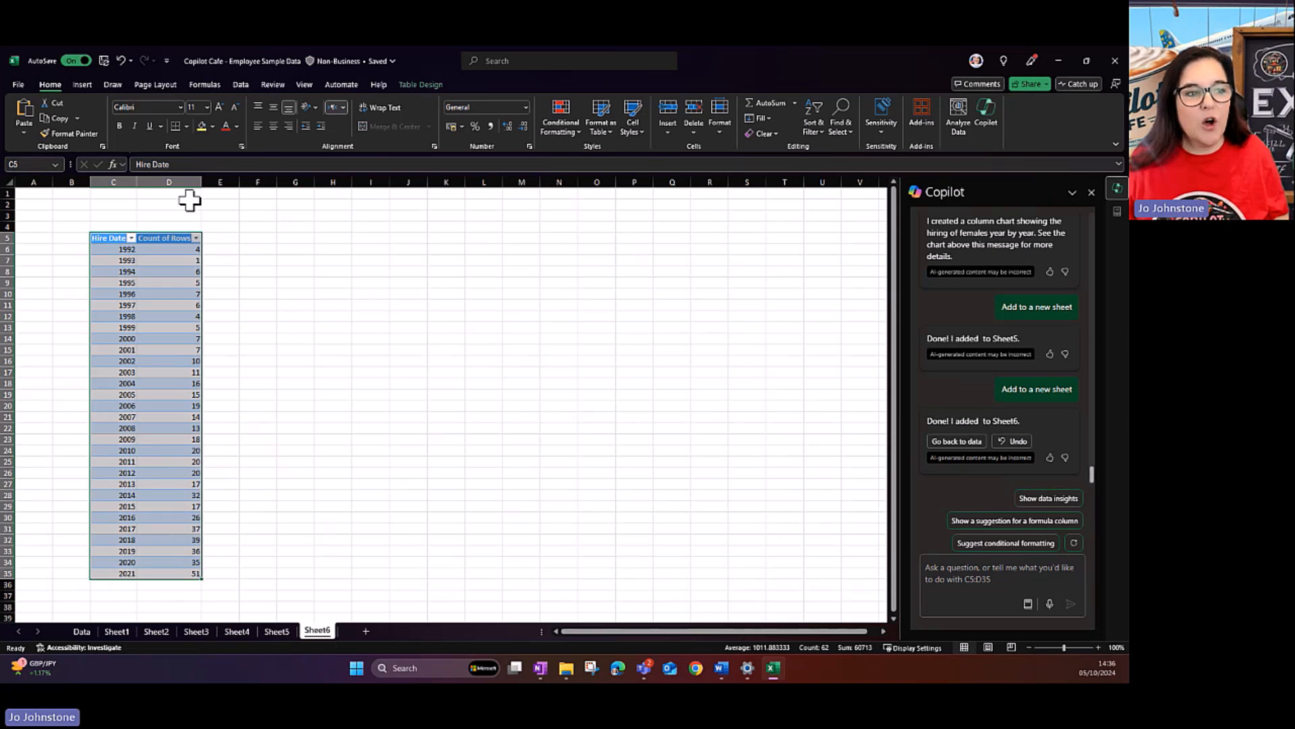
click(81, 84)
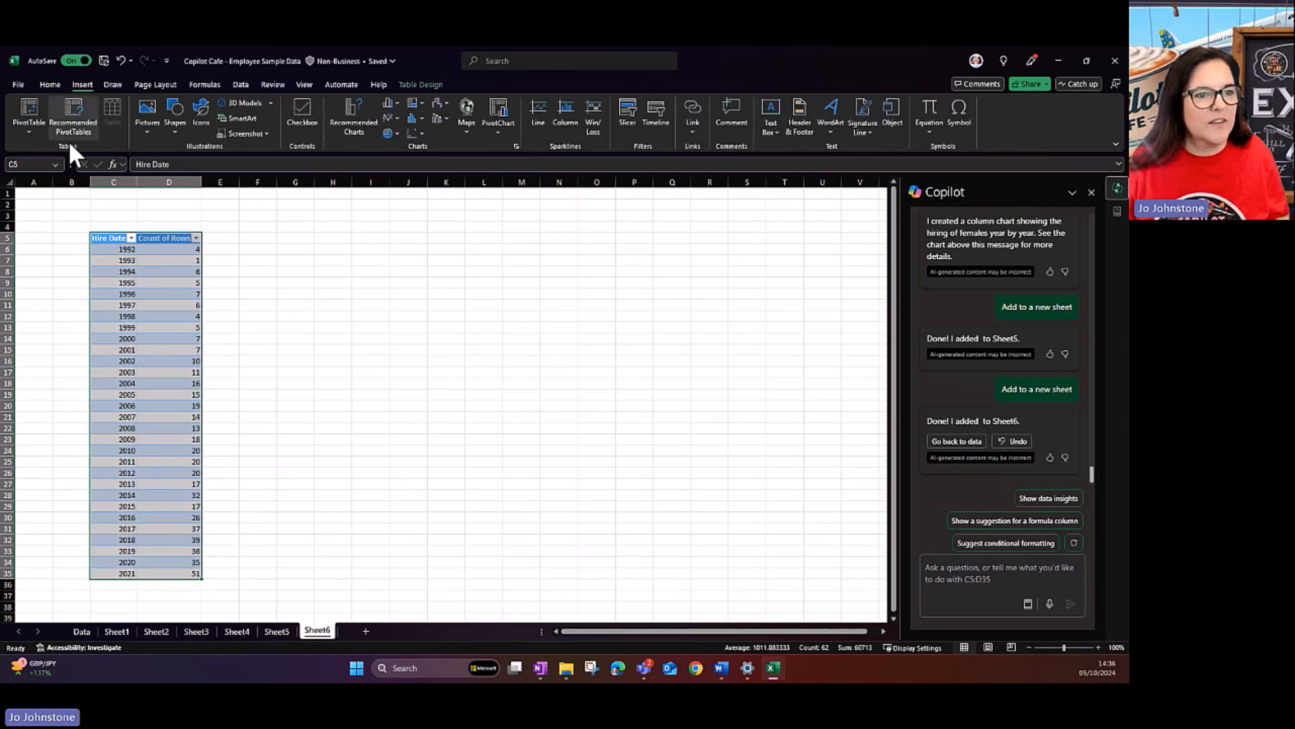
click(354, 118)
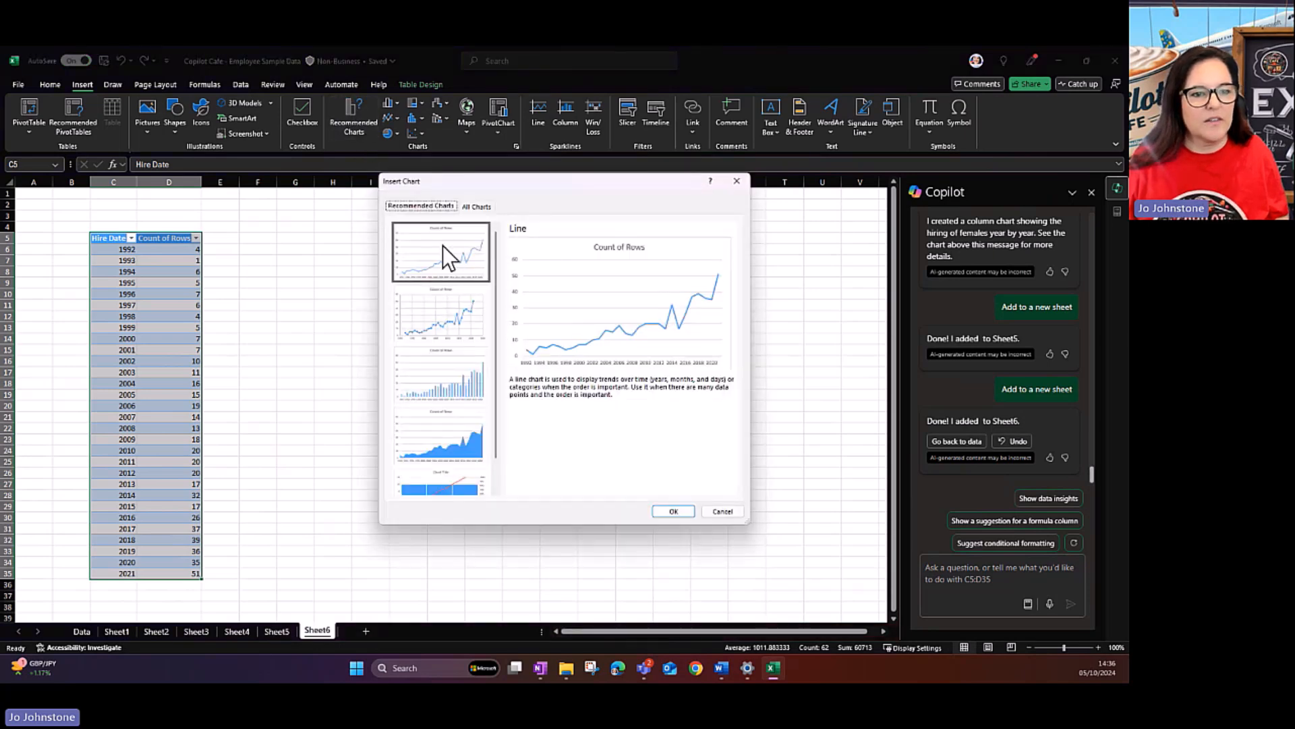
click(673, 514)
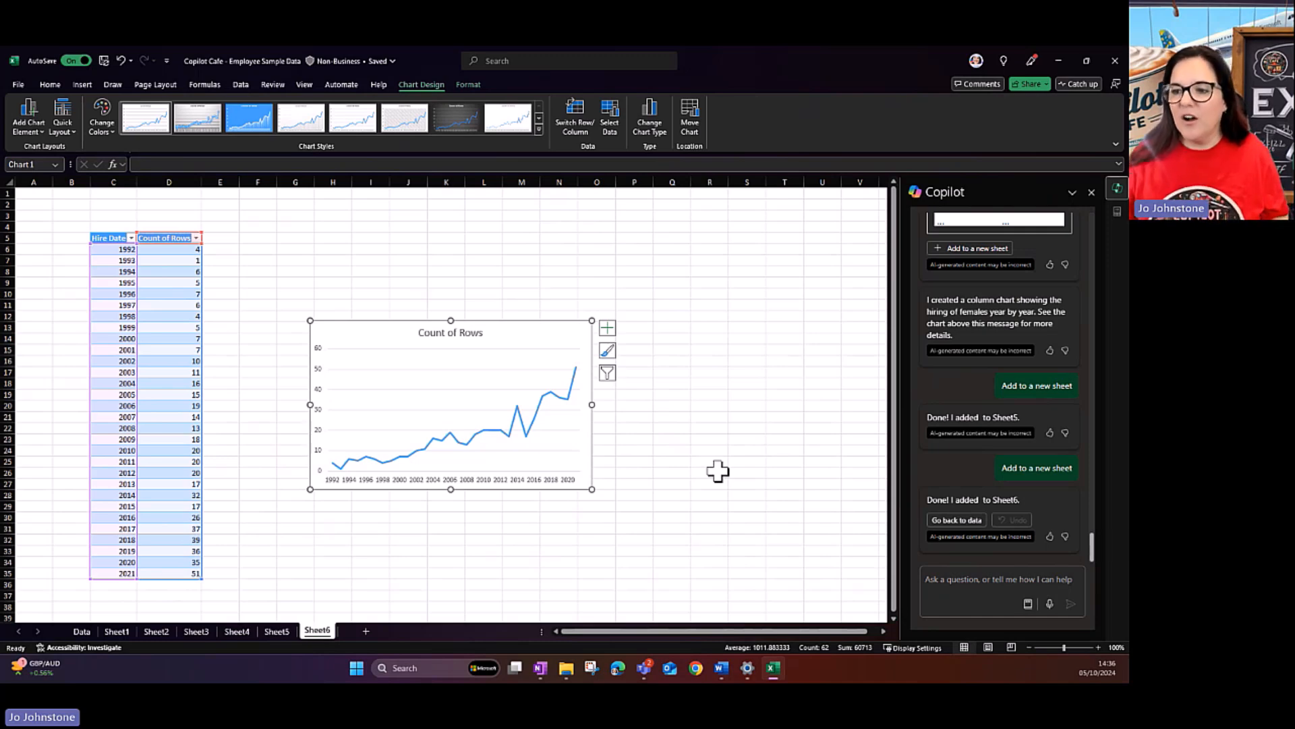
key(alt+Tab)
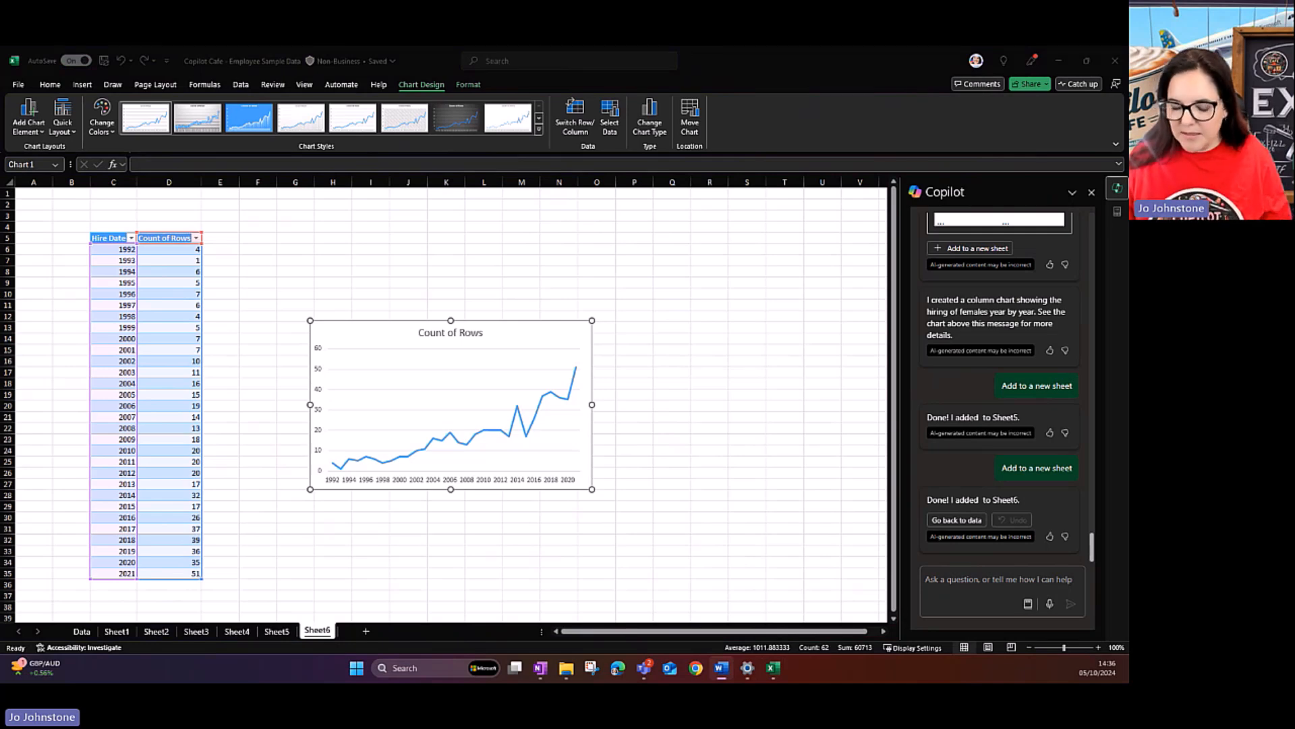
- Ask Copilot from the Data sheet to "Create a table grouping number of colleagues by county" and add the resulting table to a new sheet
key(alt+Tab)
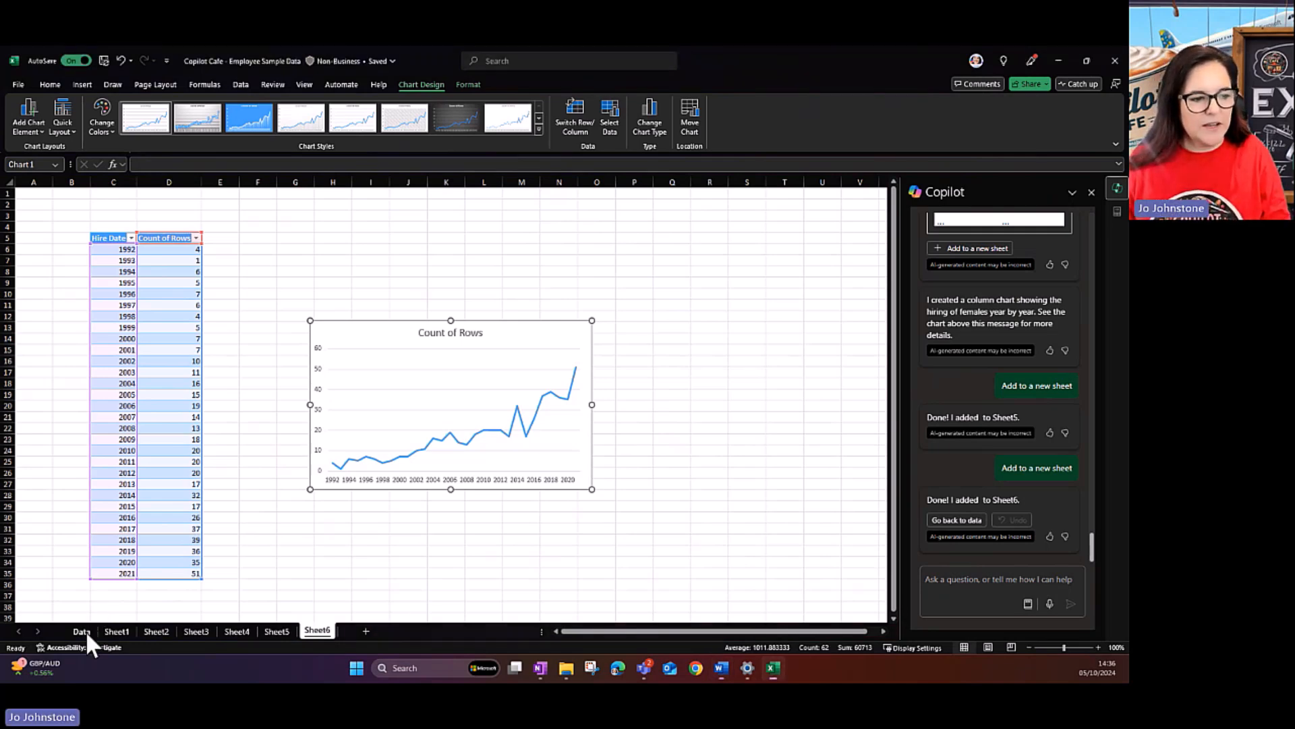
click(82, 630)
click(966, 582)
text(Create a table grouping number of colleagues by county)
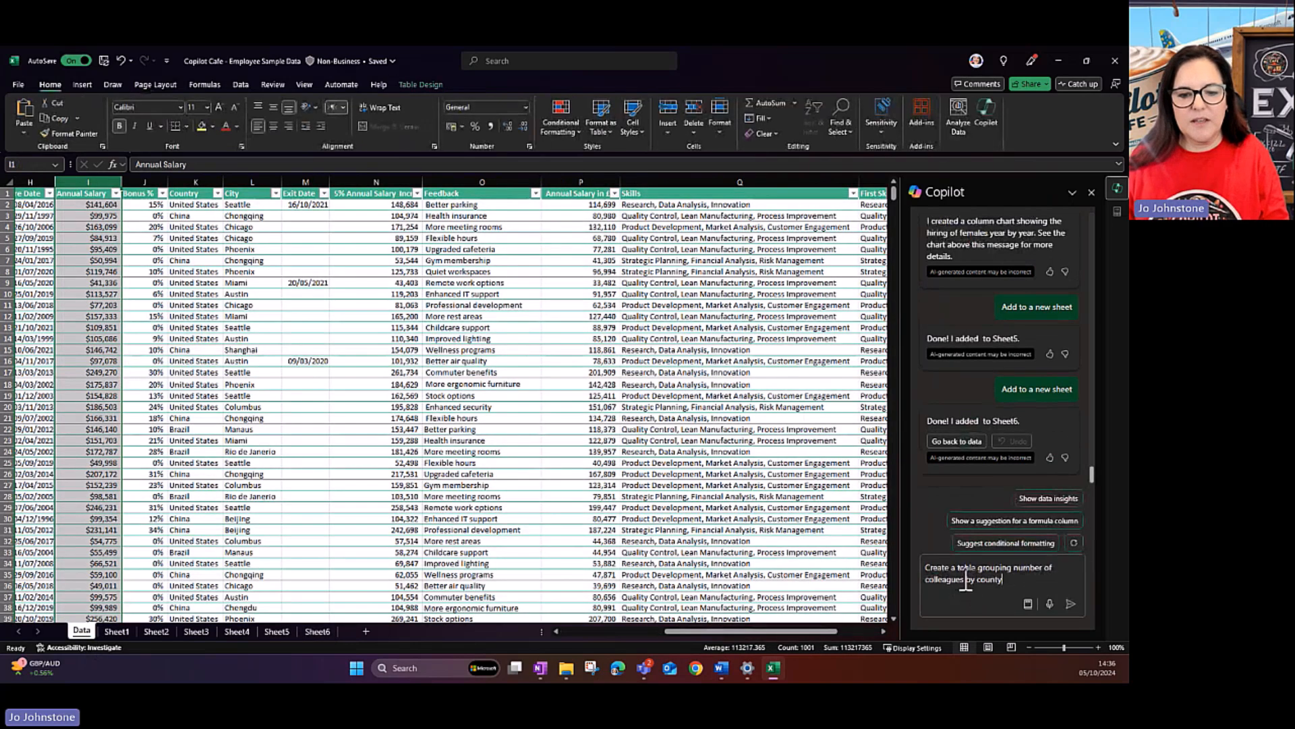
click(1073, 605)
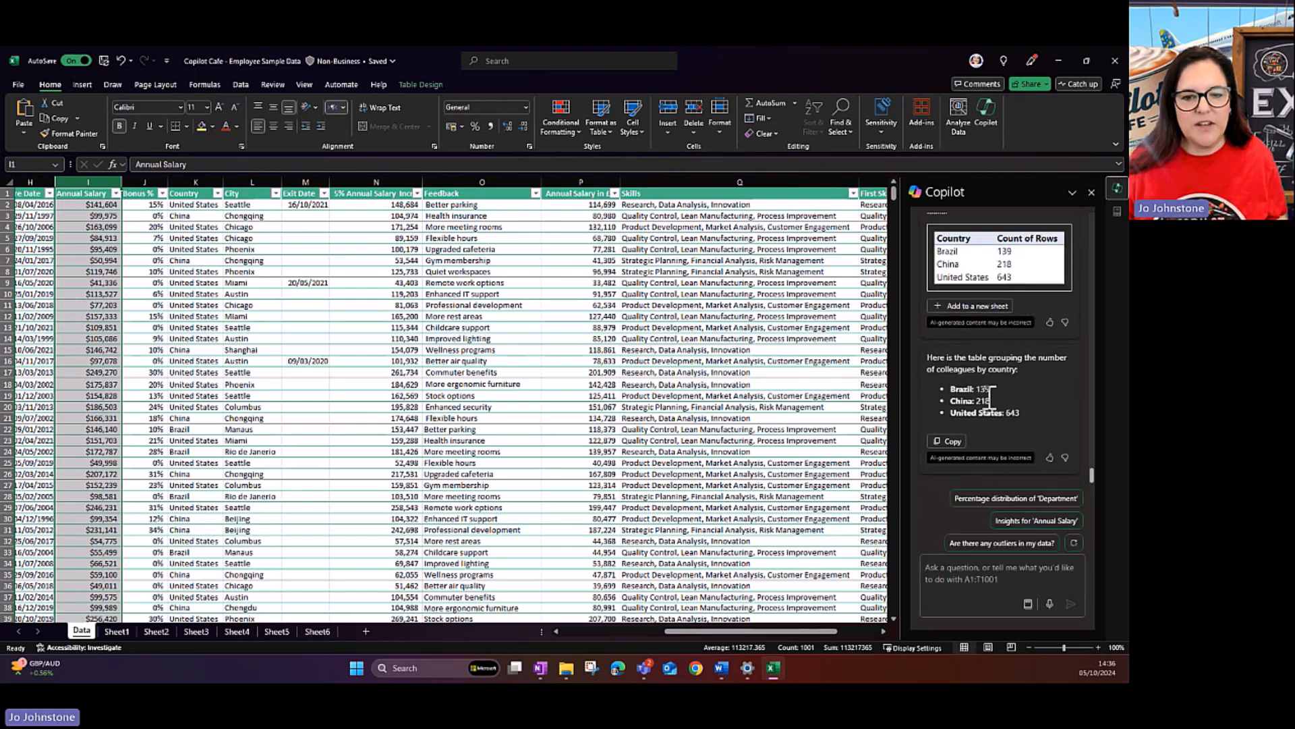
drag(941, 390, 1043, 415)
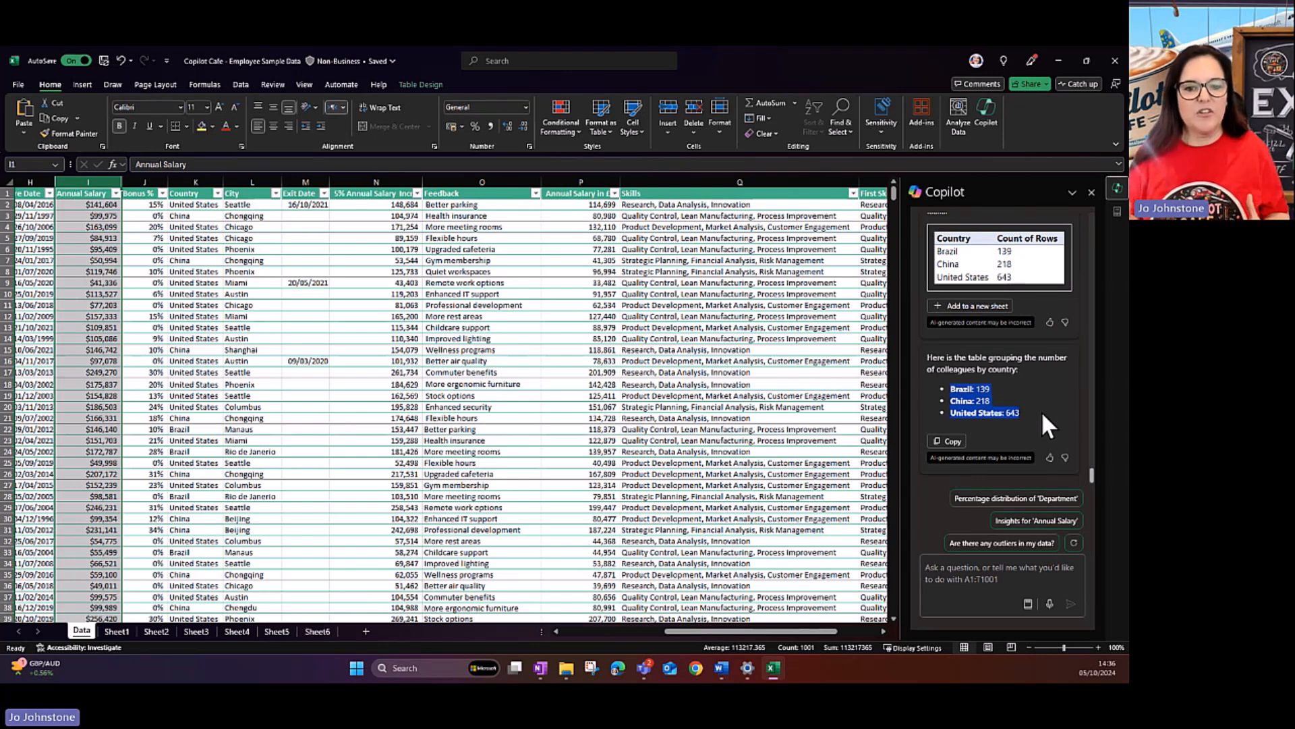
click(1042, 407)
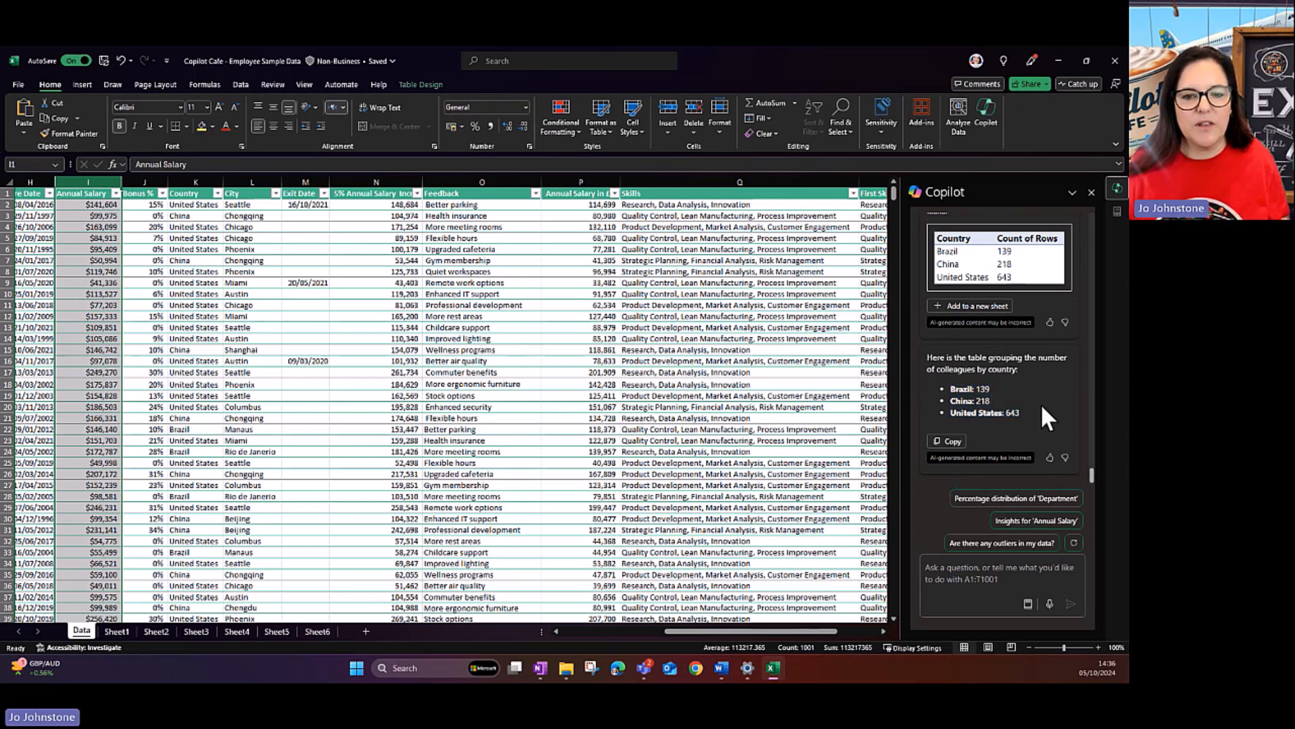
click(972, 305)
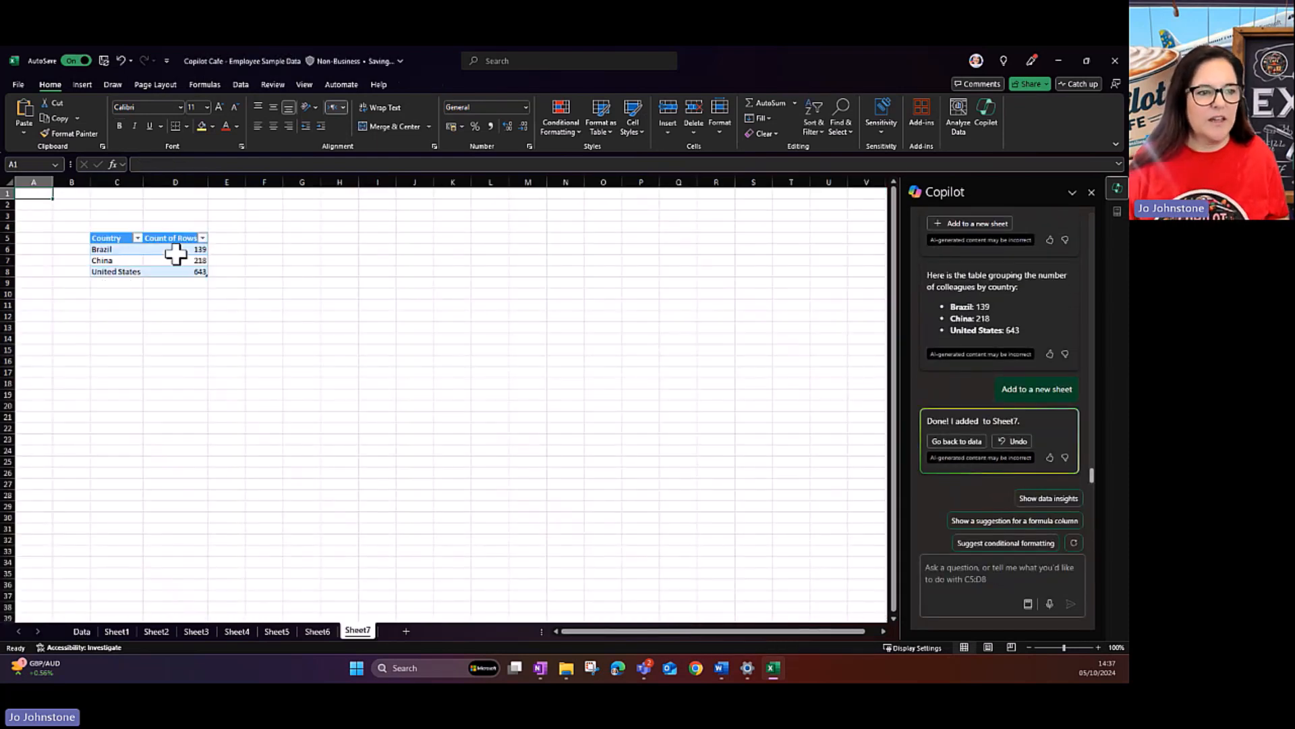
- Insert the recommended Pie chart from the whole Country and Count of Rows table on Sheet7
click(176, 251)
drag(104, 235, 172, 268)
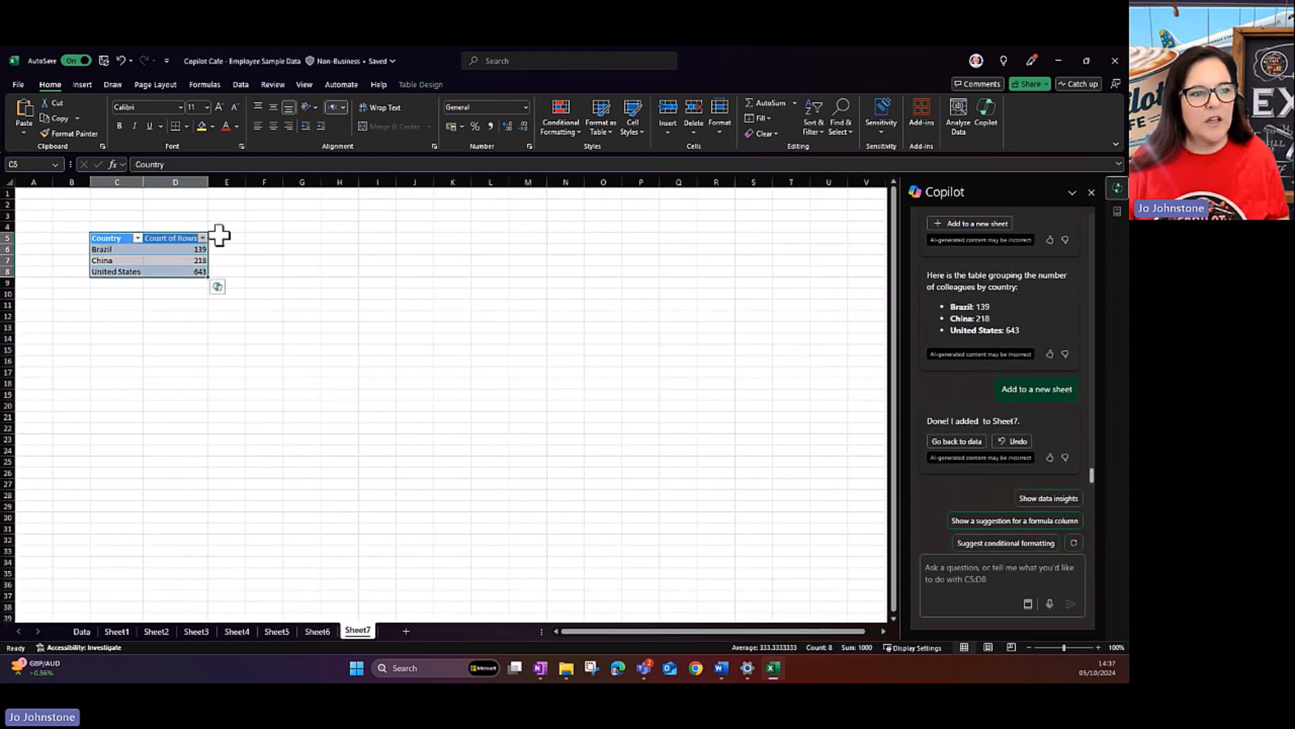
click(80, 86)
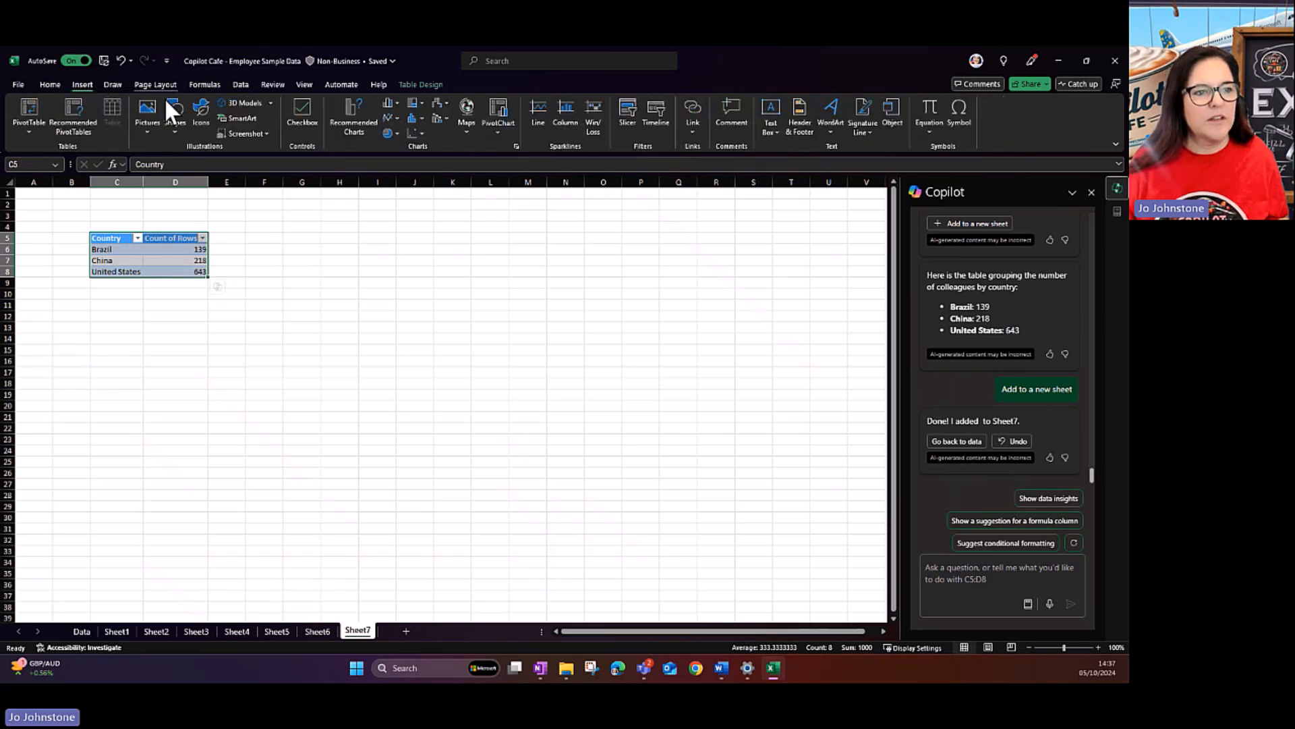
click(351, 115)
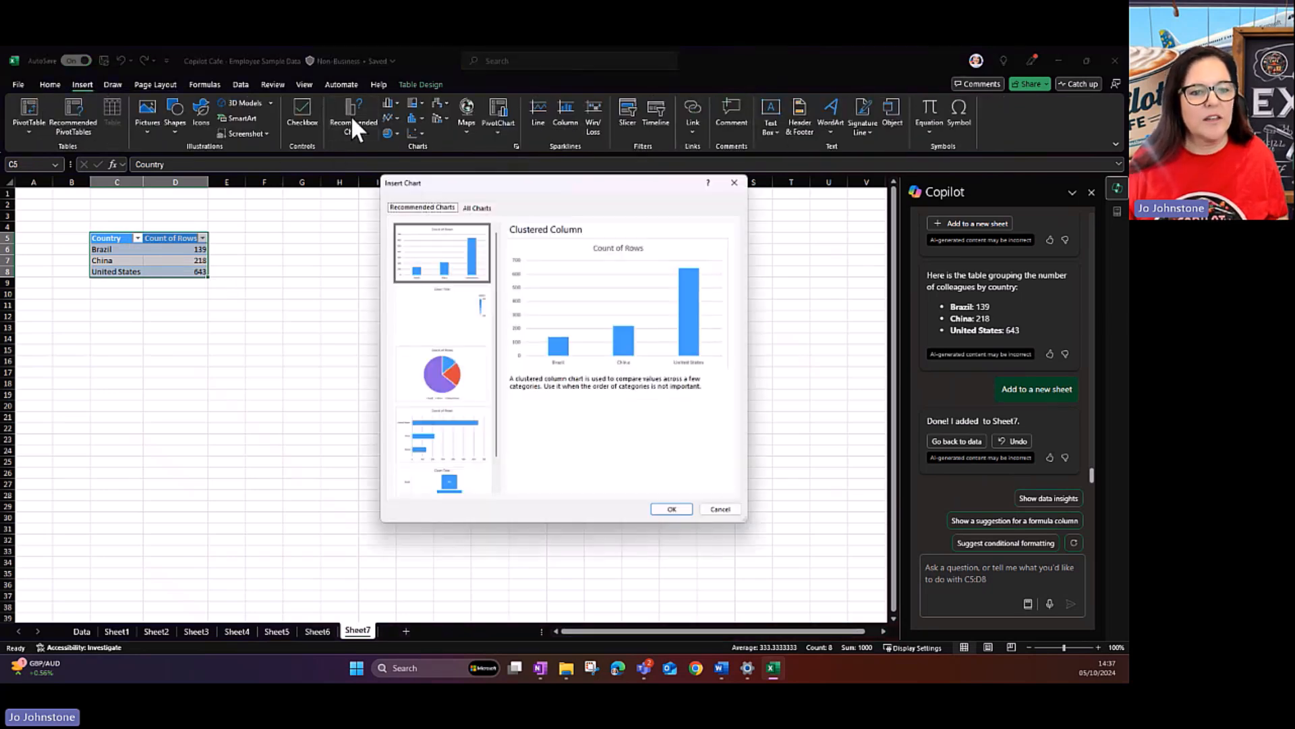
click(439, 375)
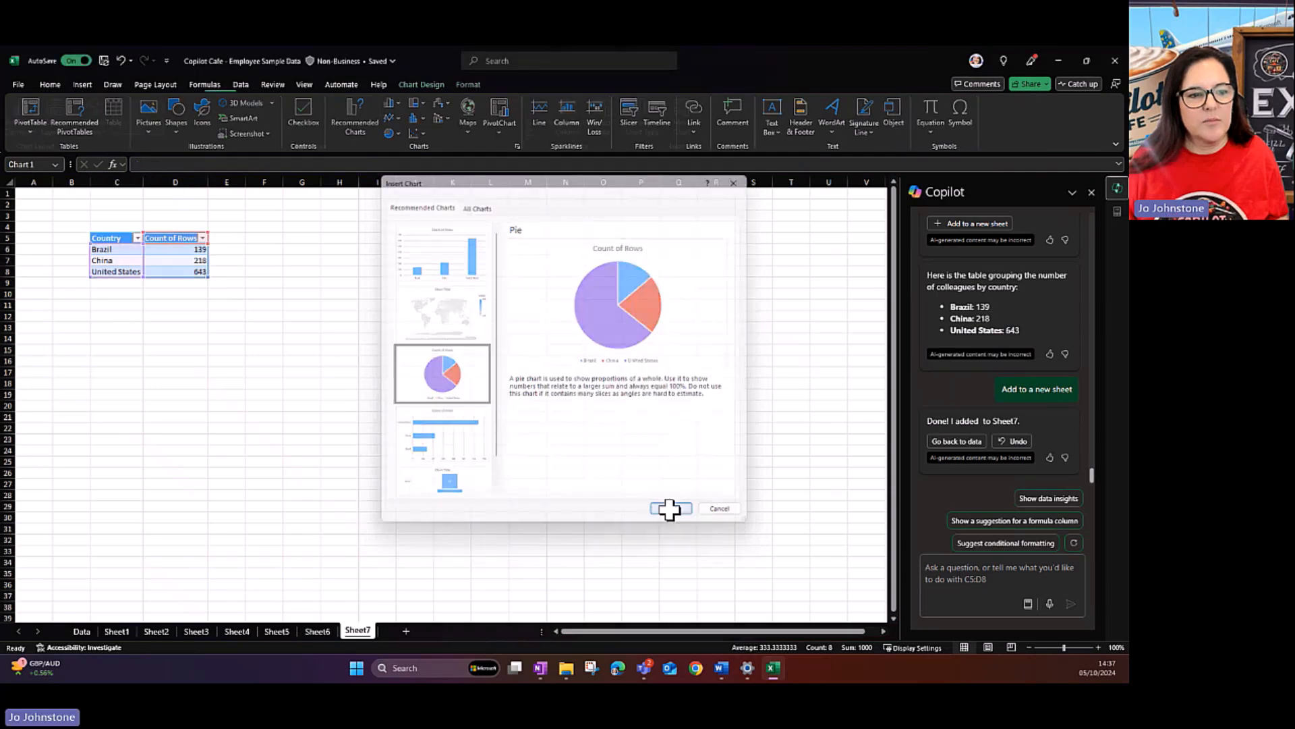
click(673, 510)
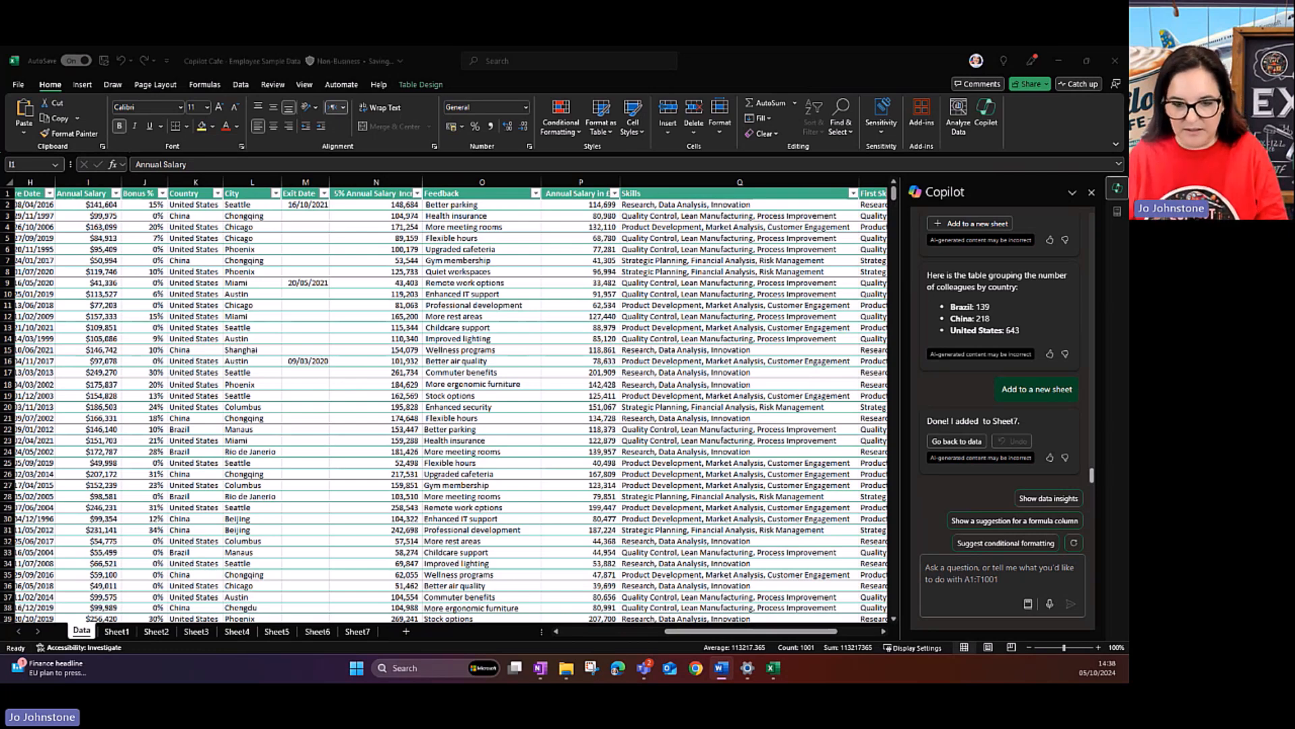
- Ask Copilot on the Data sheet to "Highlight all cells with over 15% in column J in Green" and apply the proposed formatting rule
click(963, 569)
text(Highlight all cells with over 15% in column J in Green)
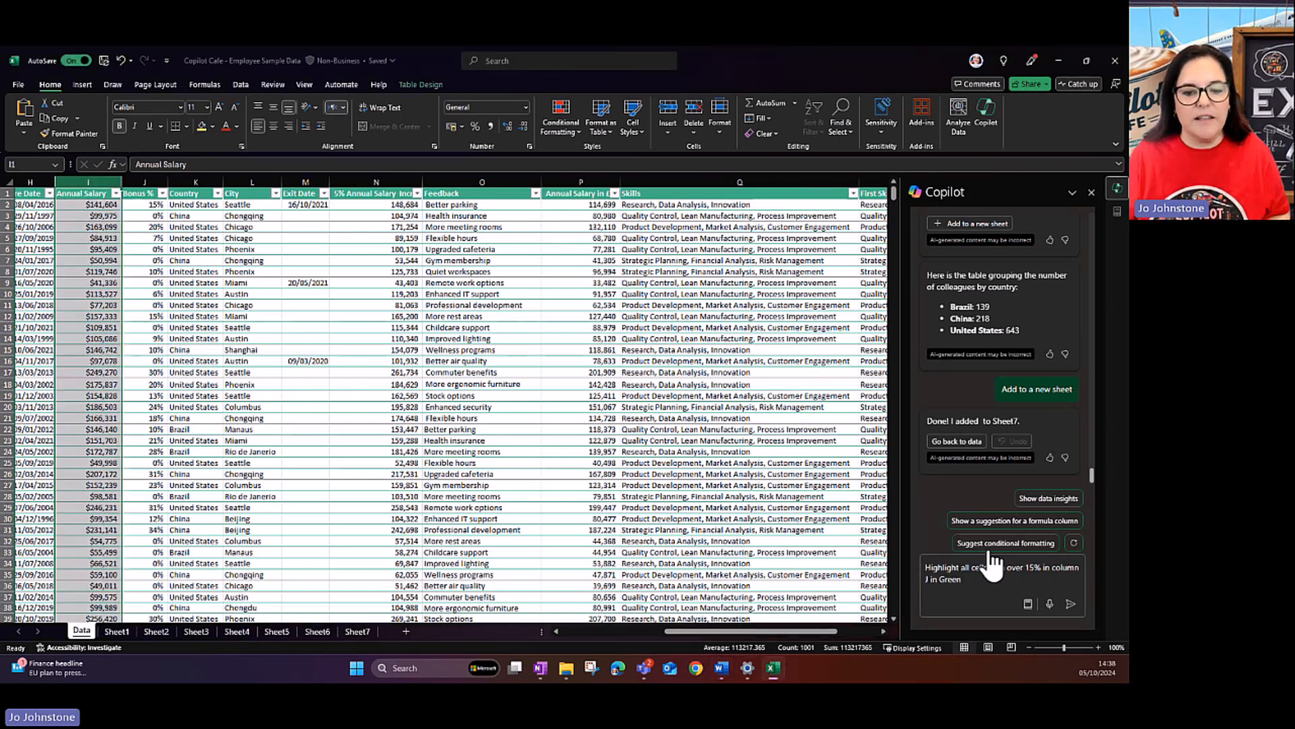
scroll(646, 478, down, 2)
scroll(645, 477, up, 3)
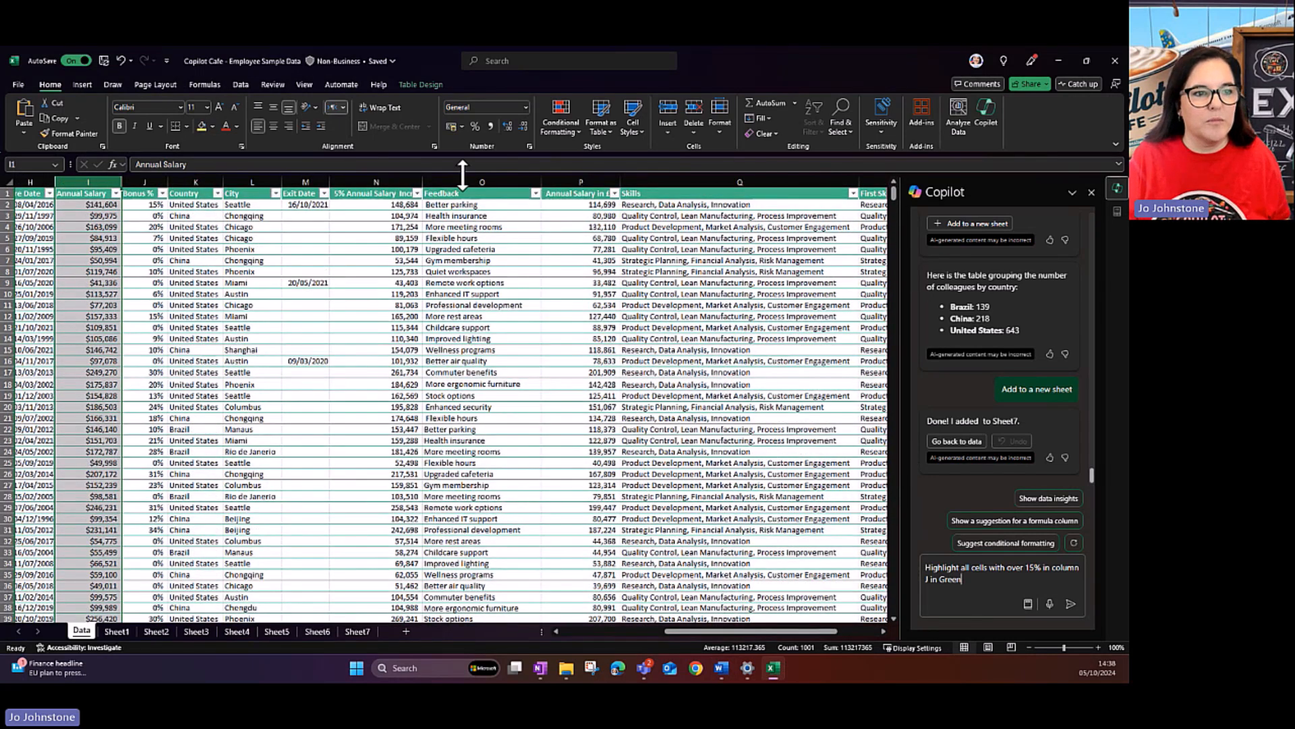
click(146, 181)
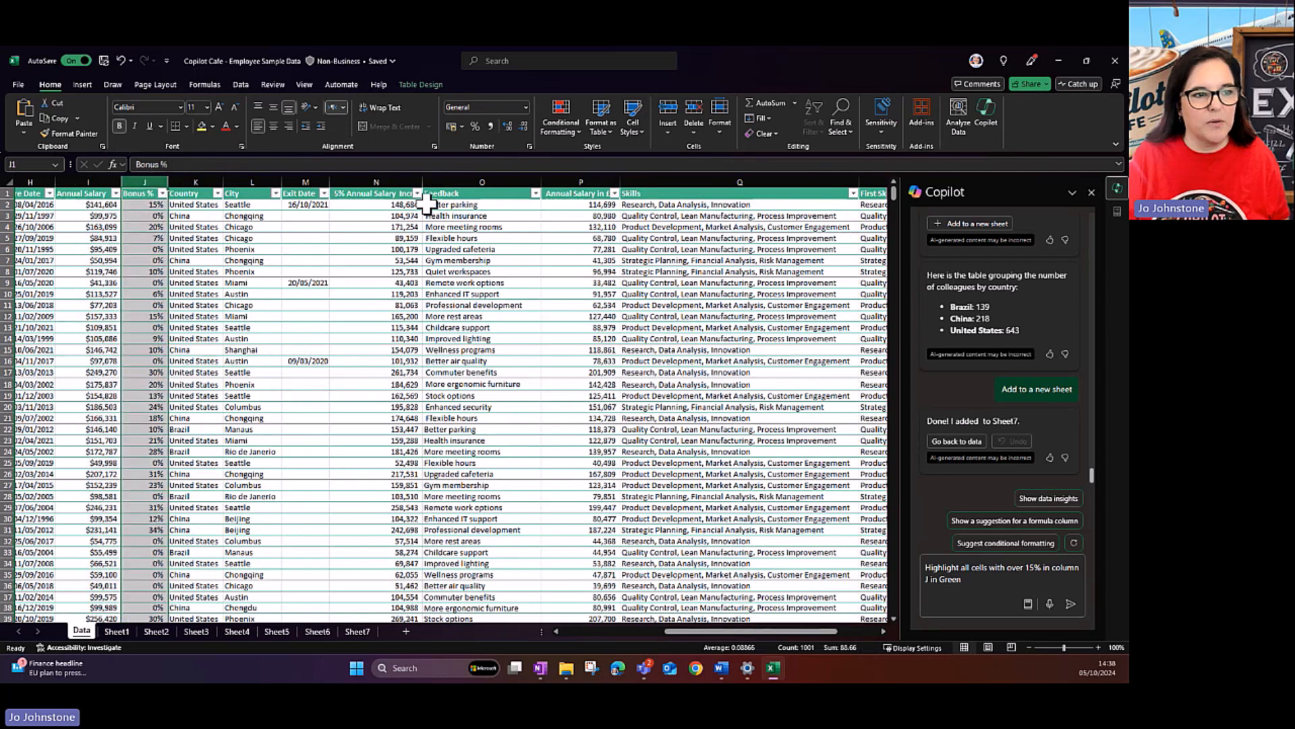
click(1068, 605)
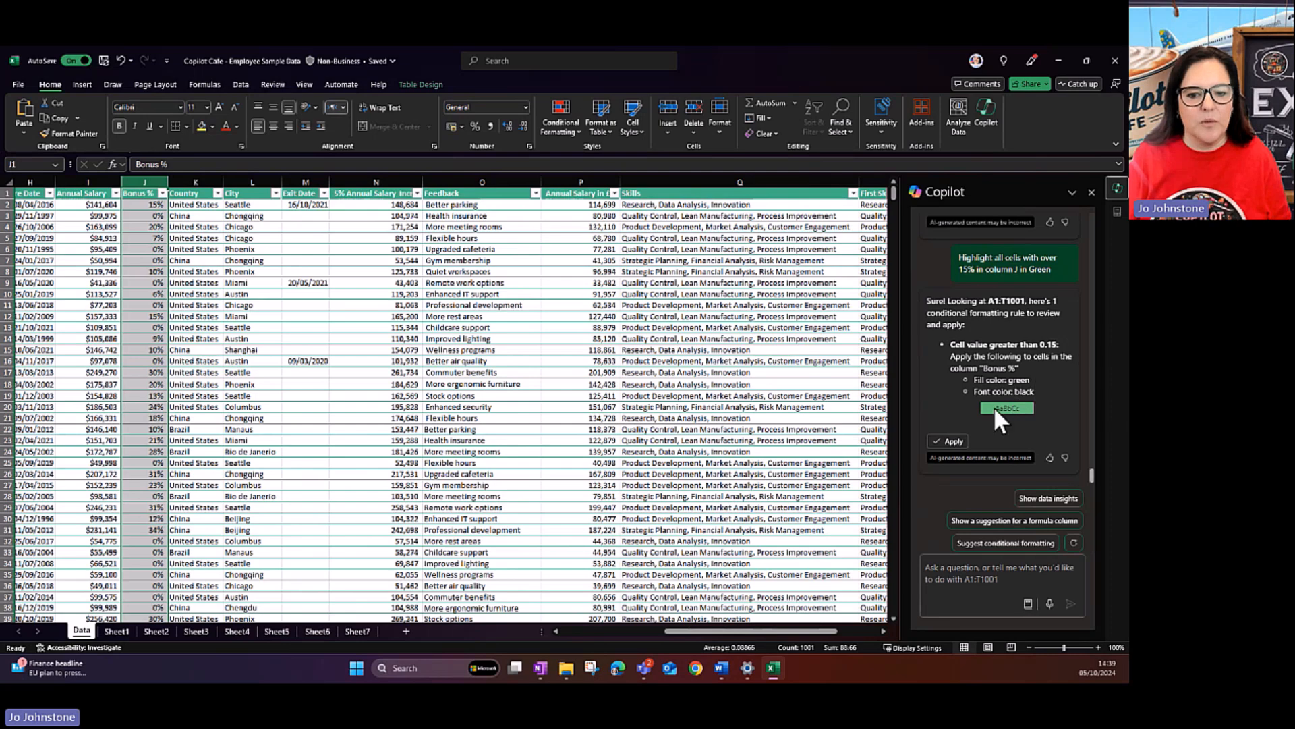
click(957, 441)
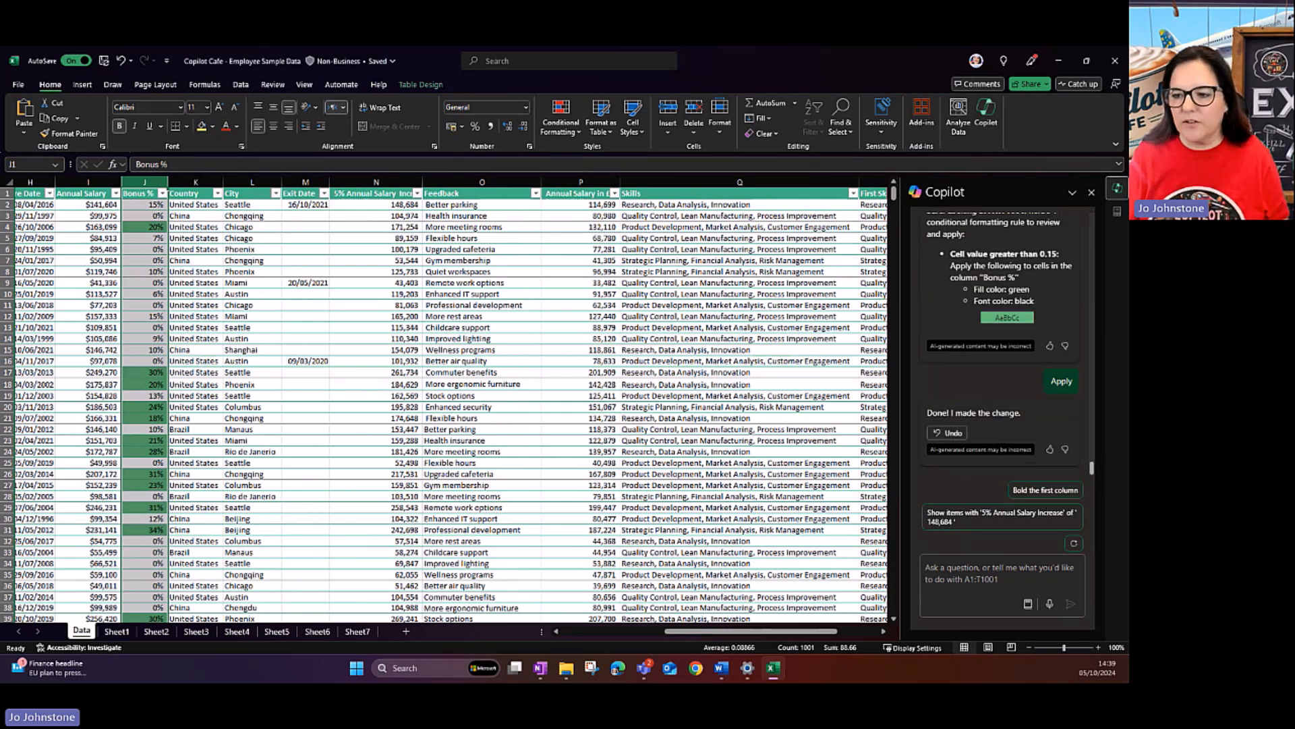
- Ask Copilot to "Add colouring to show all IT departments in Blue and all Sales departments in Red", apply both rules and check the Department column
key(alt+Tab)
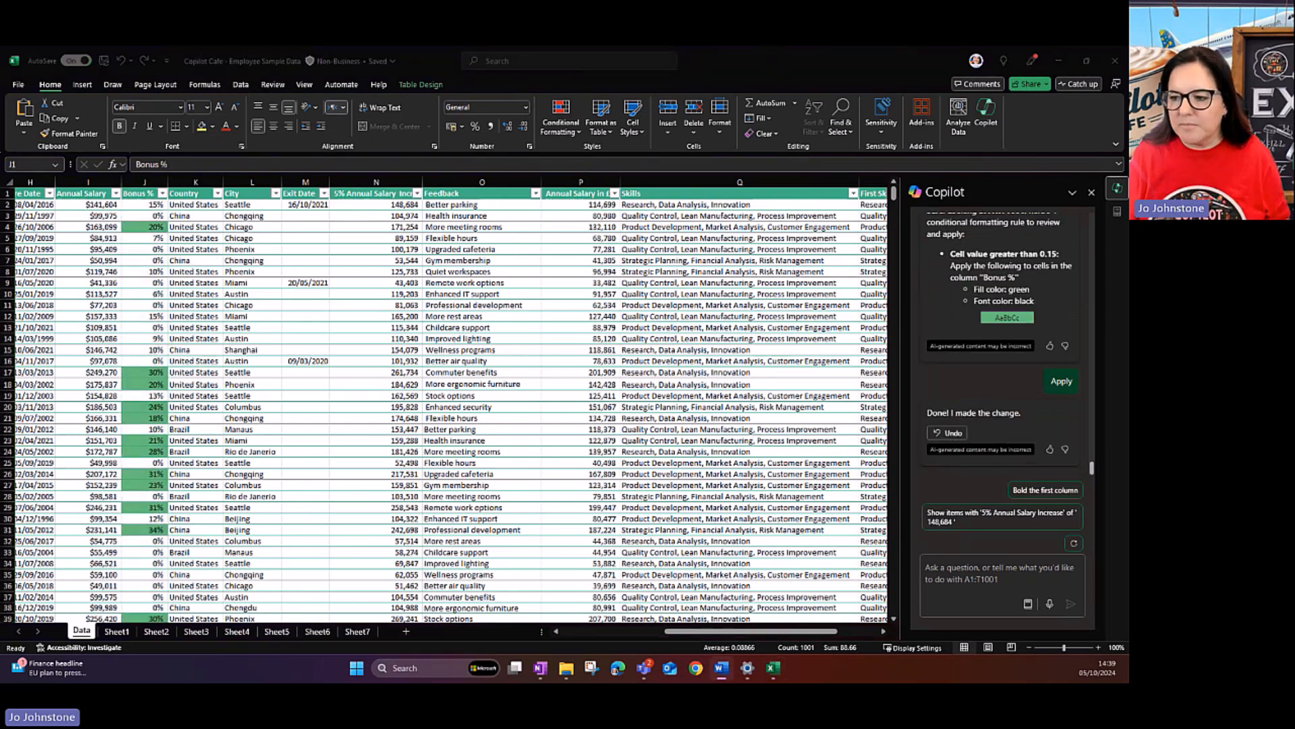
click(932, 573)
text(Add colouring to show all IT departments in Blue and all Sales departments in Red)
click(1069, 605)
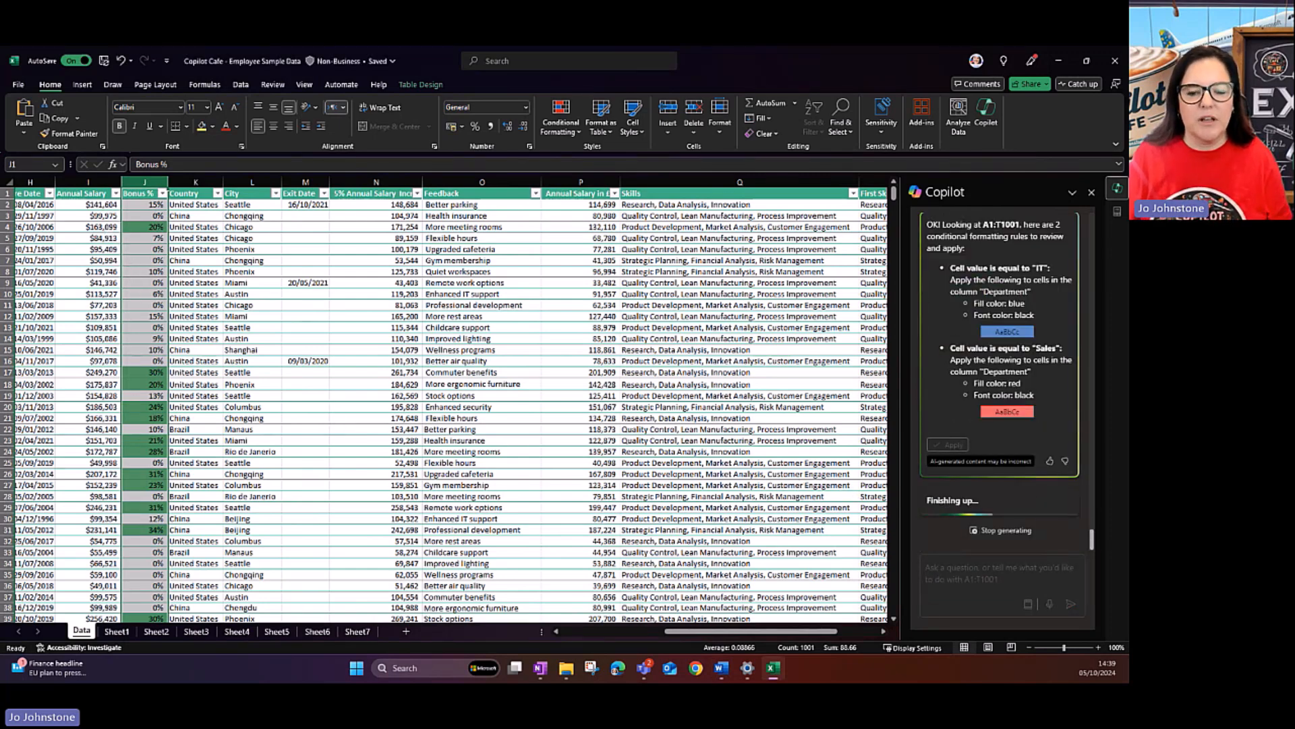
scroll(1019, 302, up, 2)
scroll(1039, 424, down, 4)
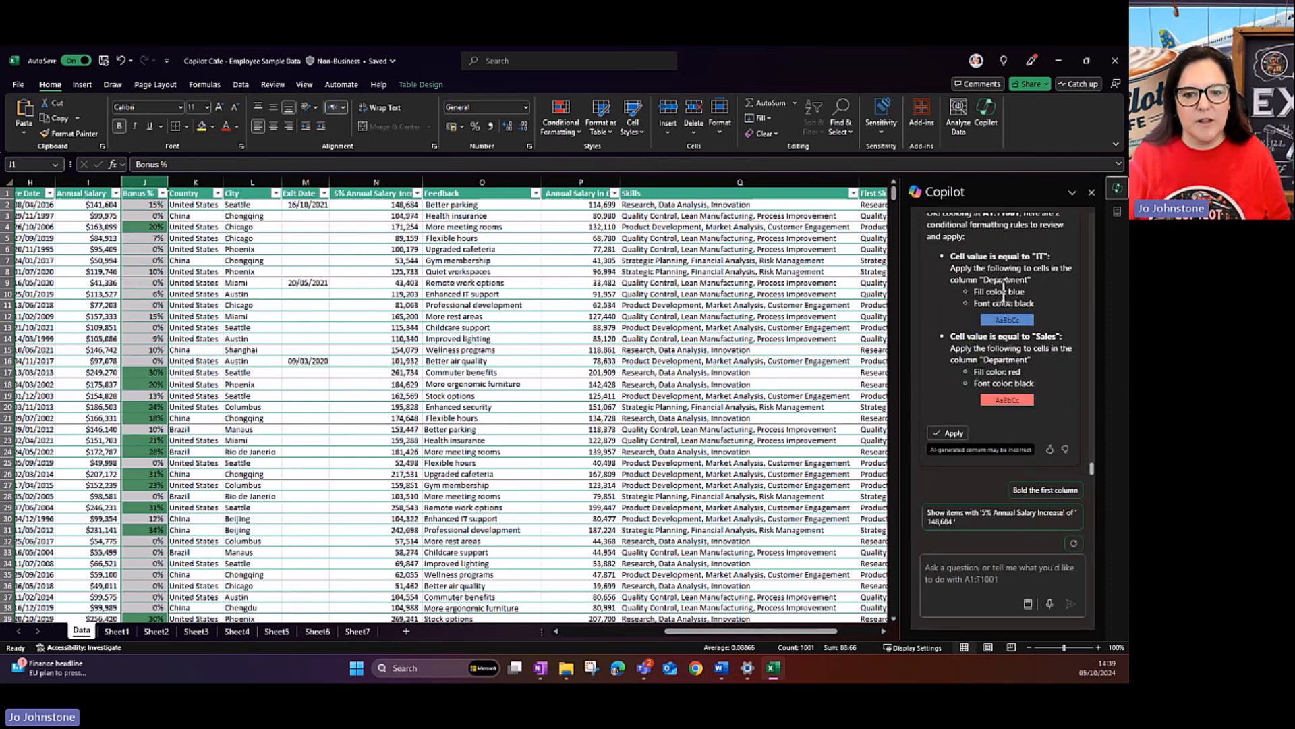
click(953, 434)
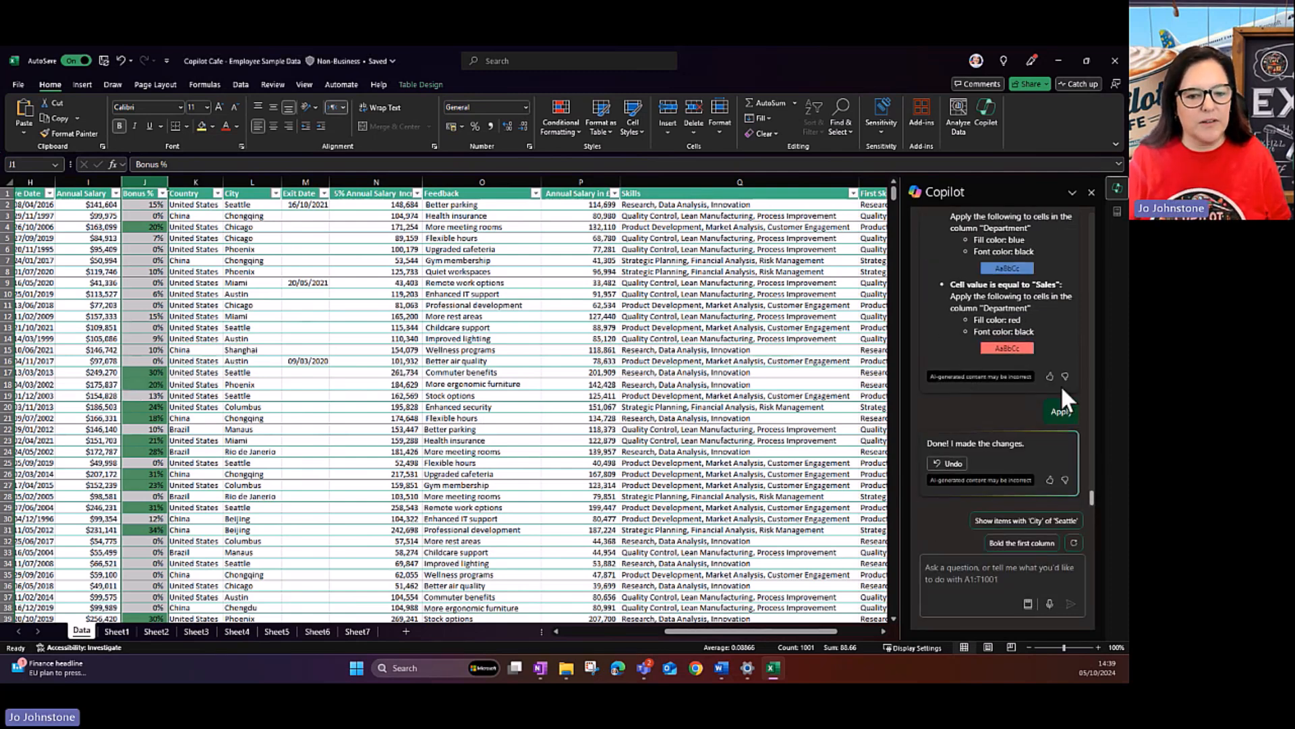
drag(699, 627, 596, 629)
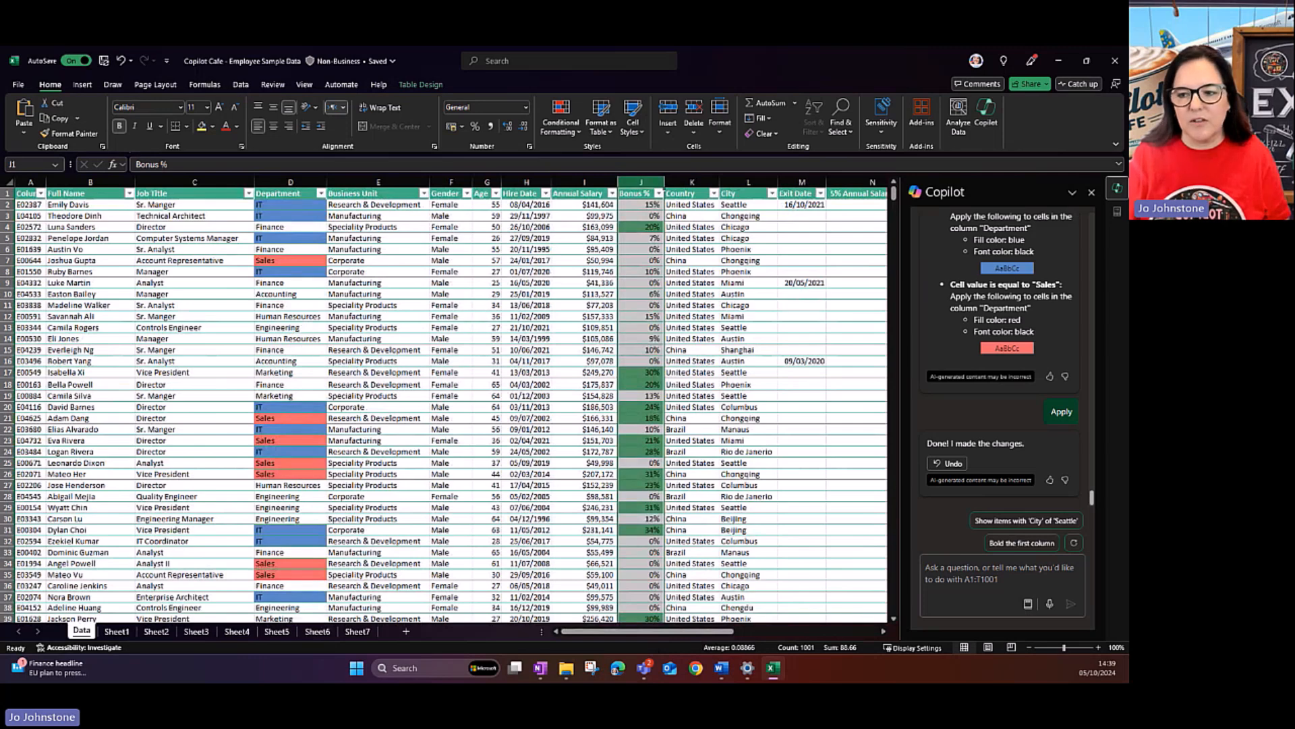
- Ask Copilot to "Highlight empty values in exit data in column M" and apply the proposed yellow formatting rule
key(alt+Tab)
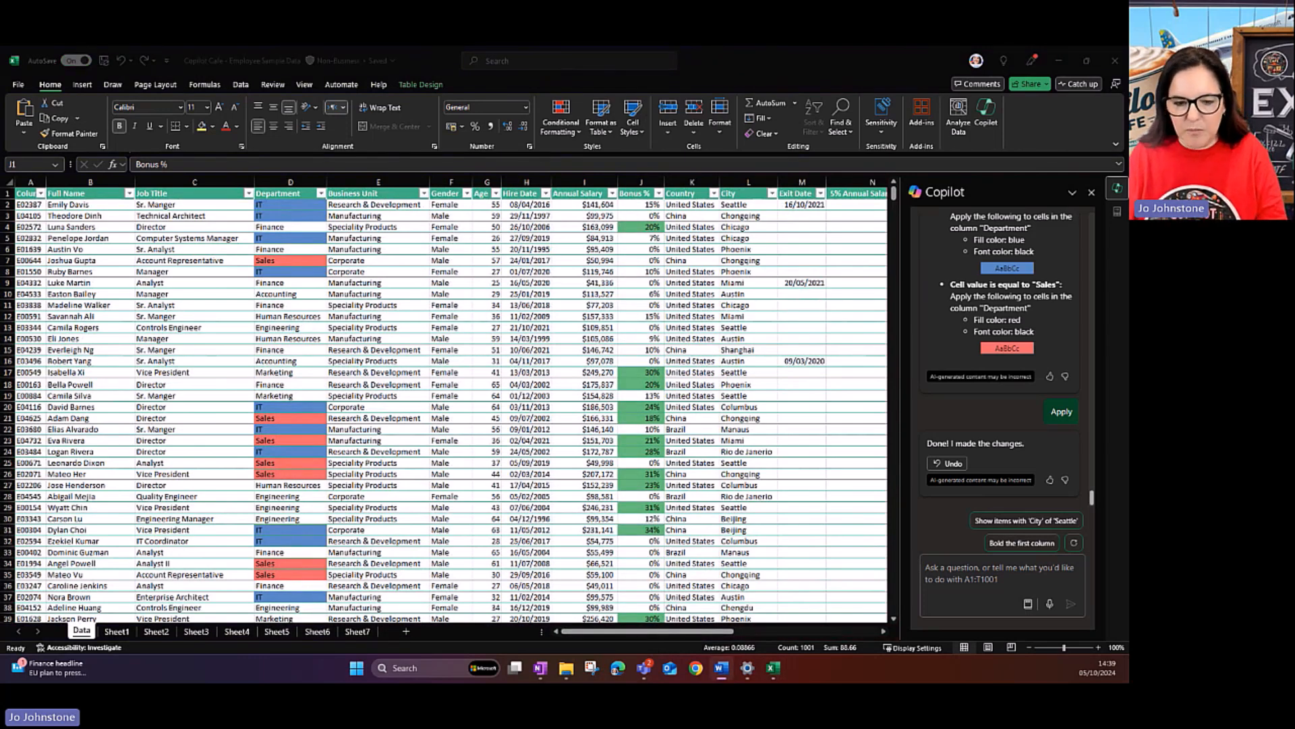
click(995, 569)
text(Highlight empty values in exit data)
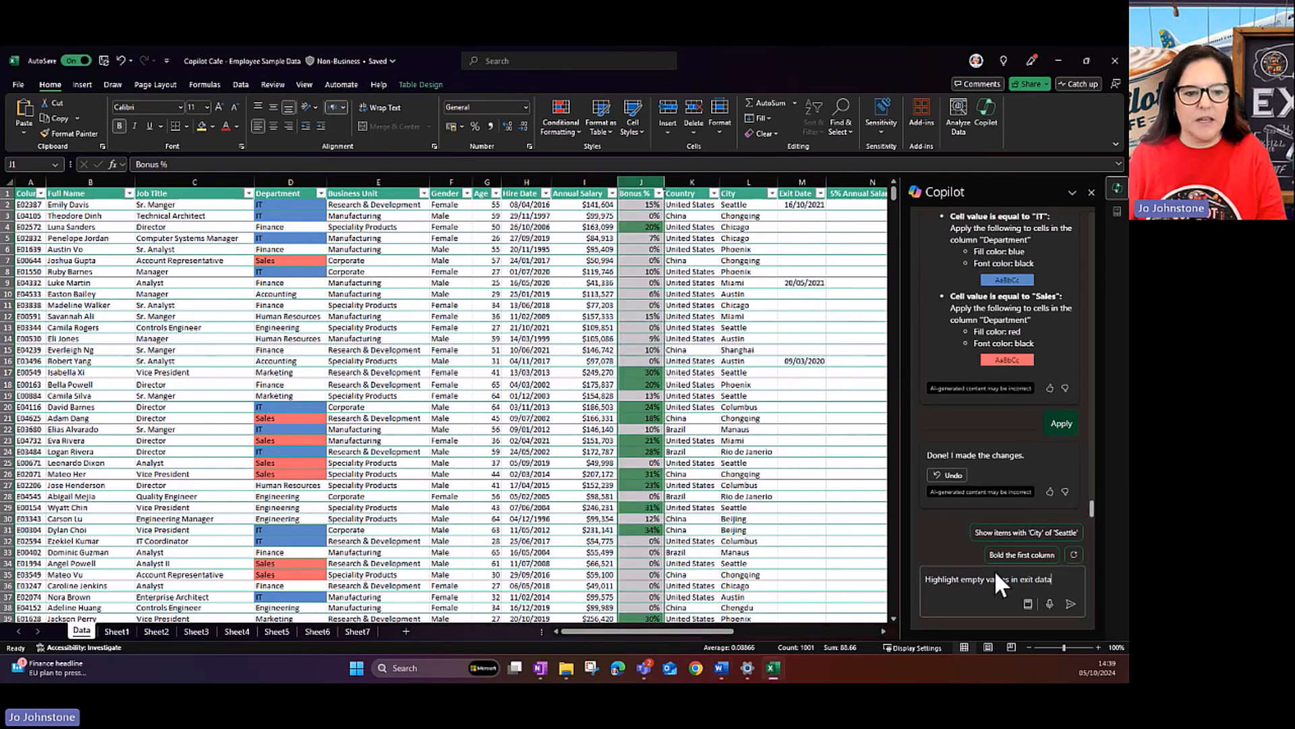
mouse_move(577, 629)
mouse_down()
mouse_move(748, 634)
mouse_move(587, 624)
mouse_up()
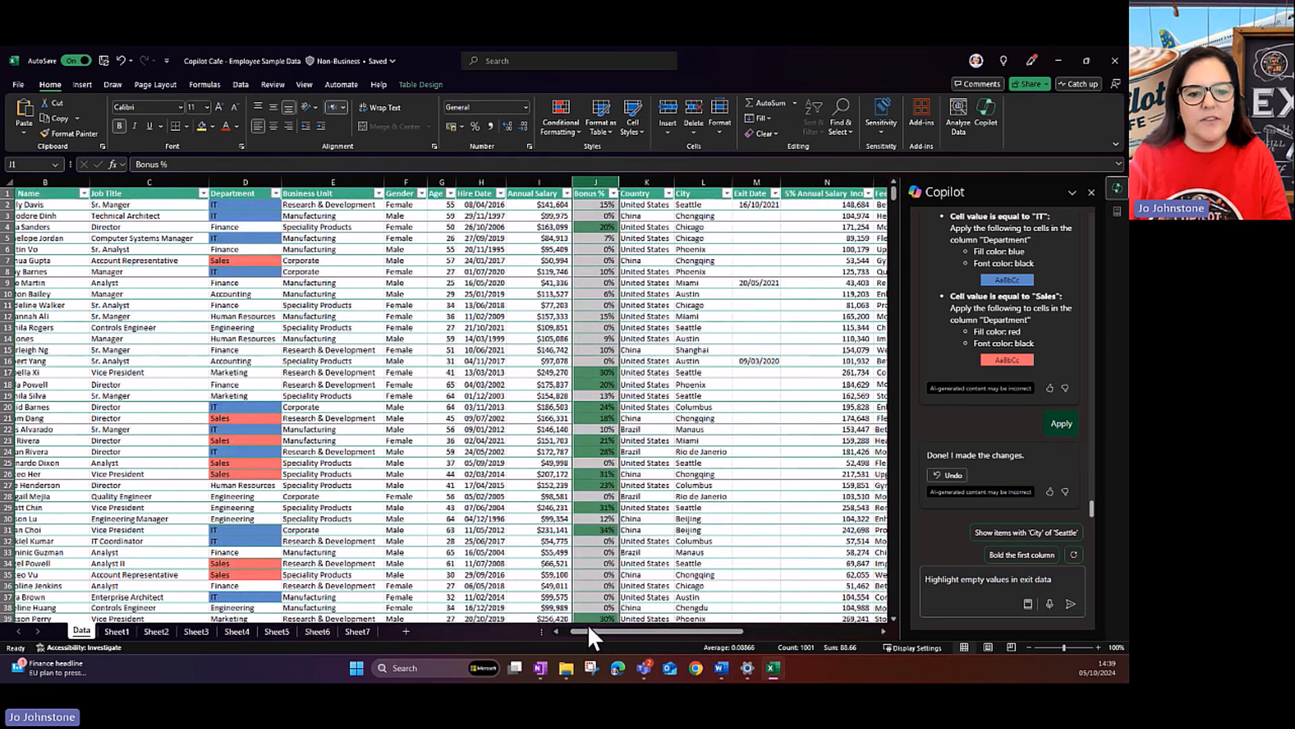
click(1072, 577)
text(in colmn)
key(BackSpace)
key(BackSpace)
text(umn M)
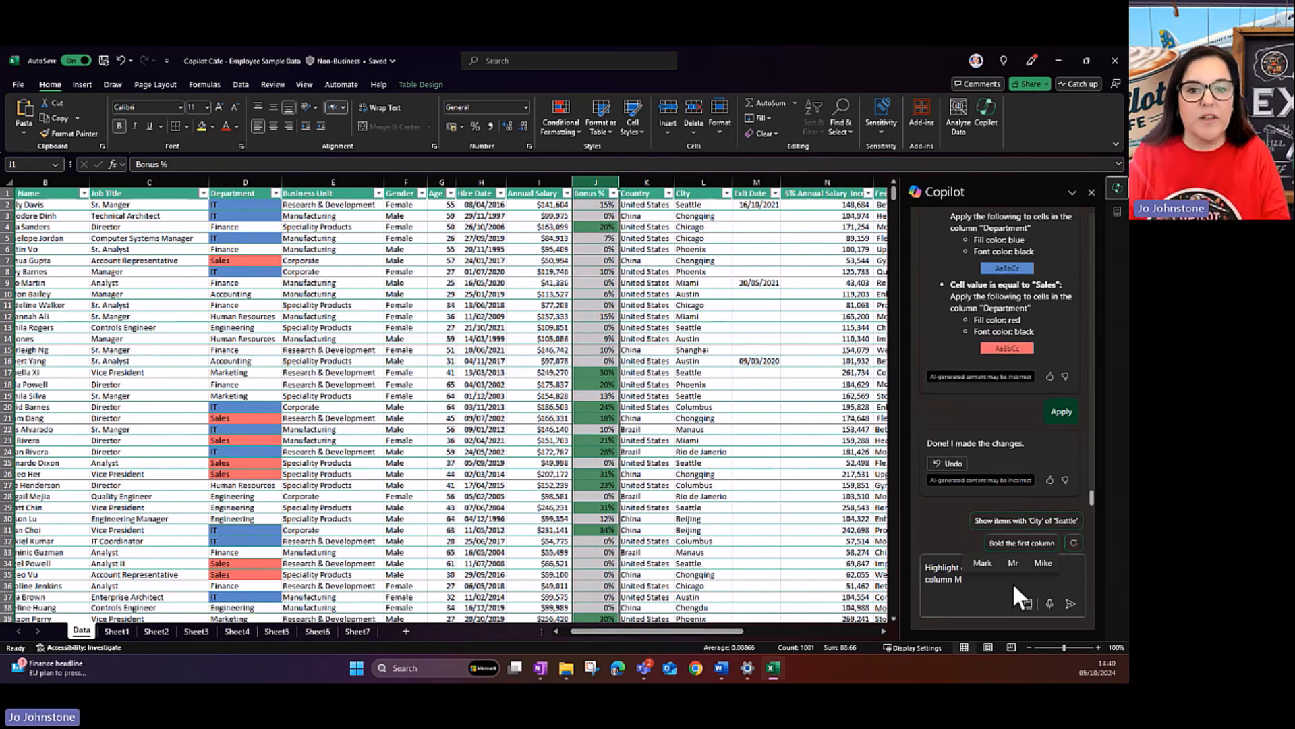
click(1073, 601)
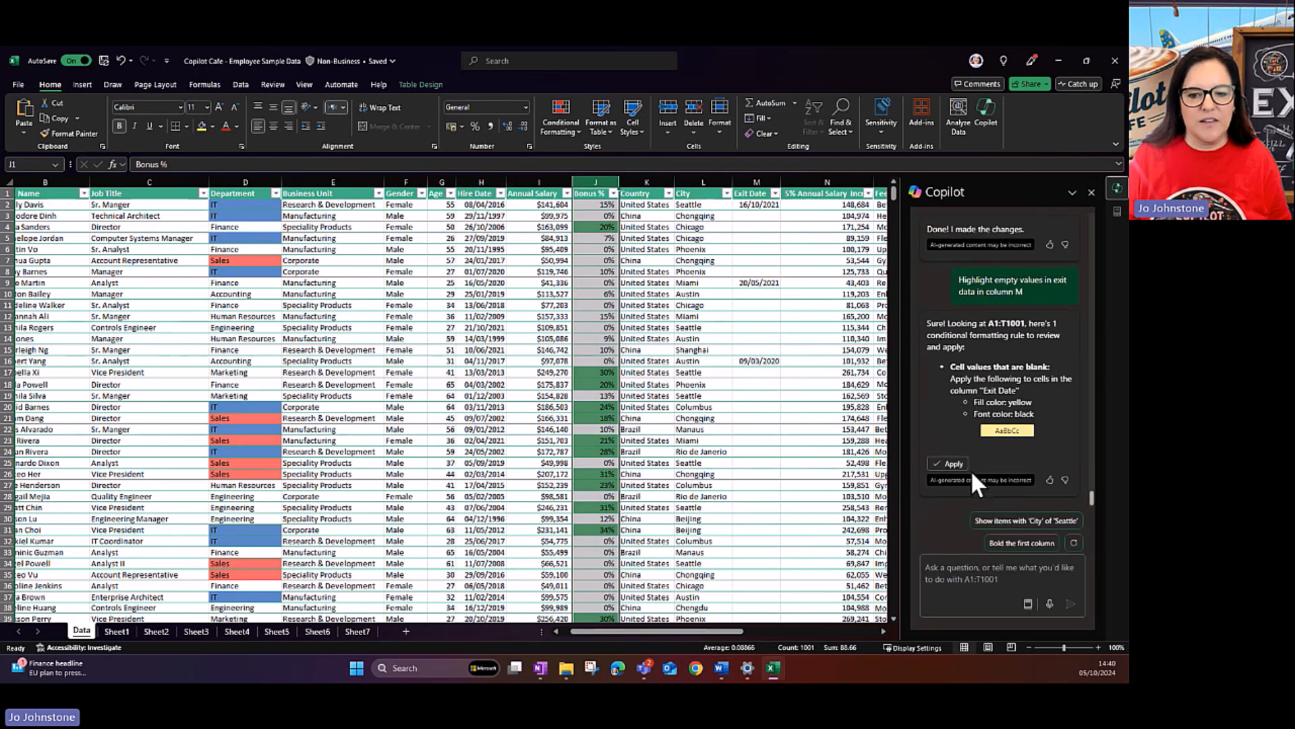
click(952, 464)
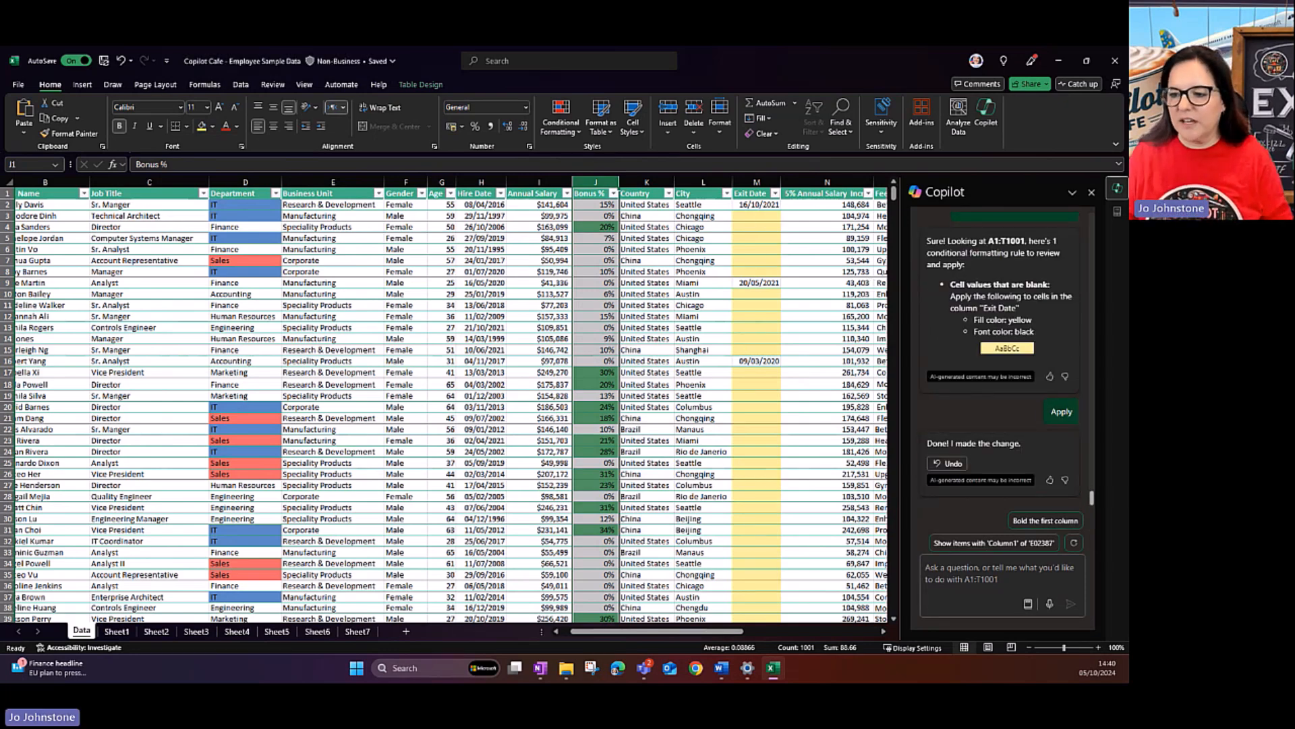
- Ask Copilot to "Highlight duplicate values in column D"
key(alt+Tab)
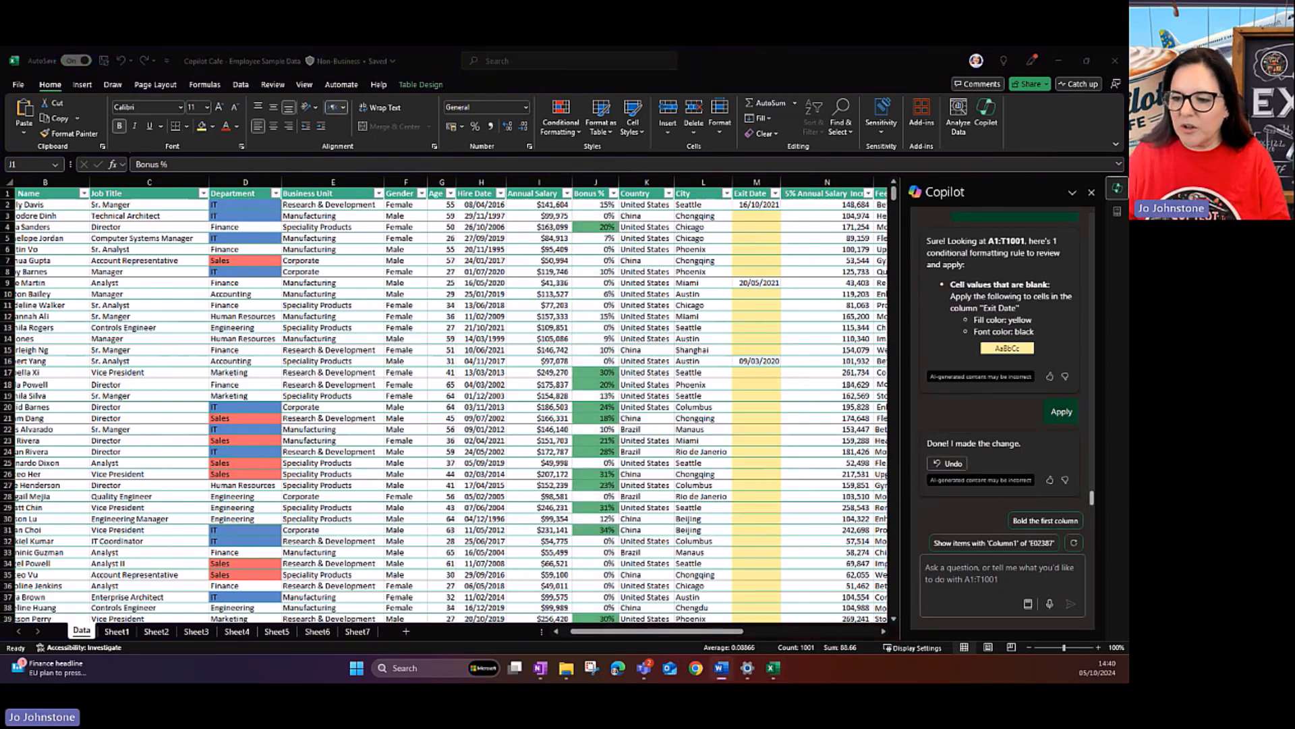
click(950, 573)
text(Highlight duplicate values in column D)
click(1071, 605)
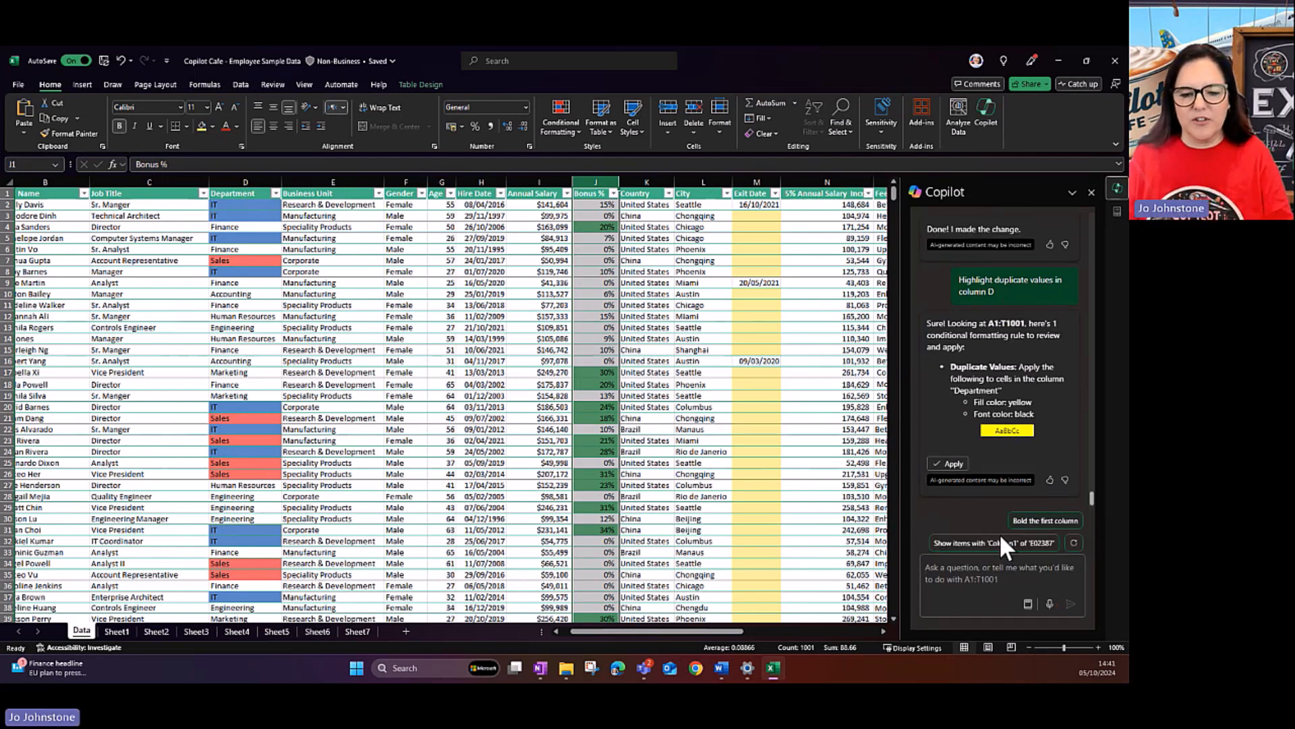
- Ask Copilot to "Highlight duplicate values in column H" and apply the proposed yellow formatting rule to the Hire Date column
click(971, 566)
text(Highlight duplicate values in column H)
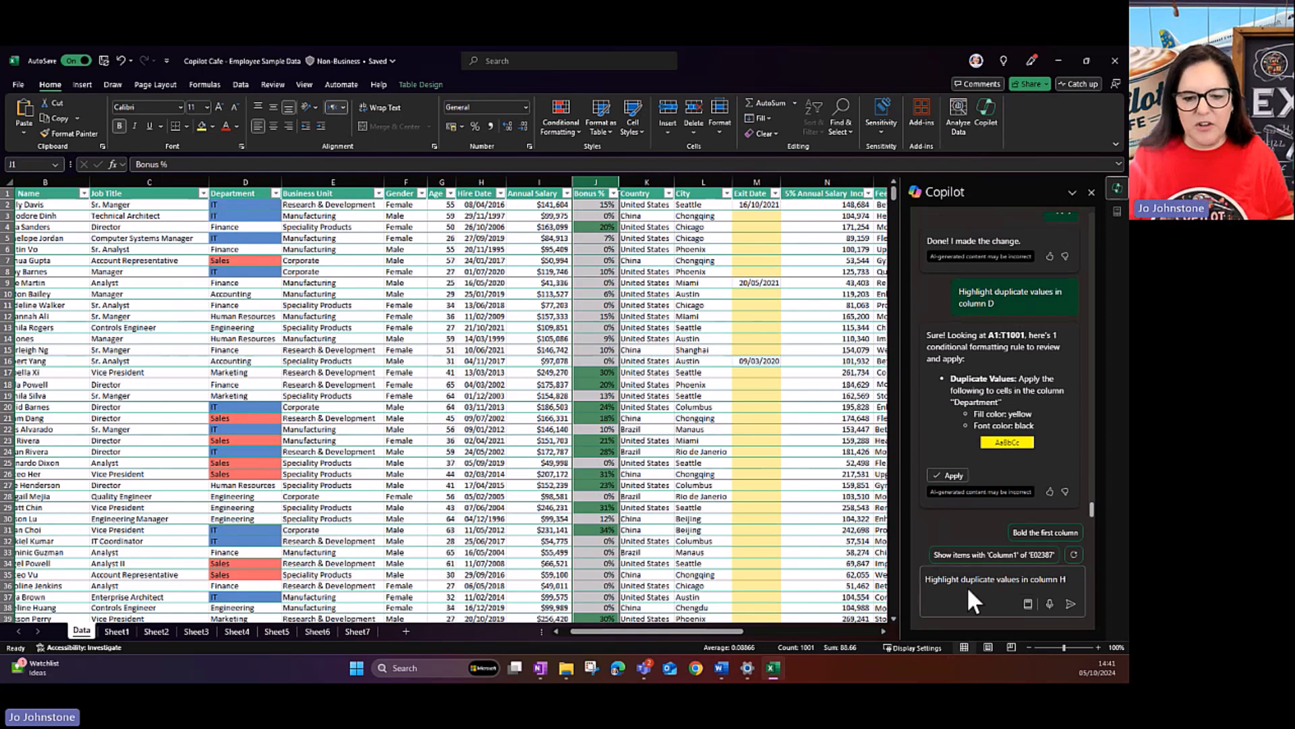
click(1070, 604)
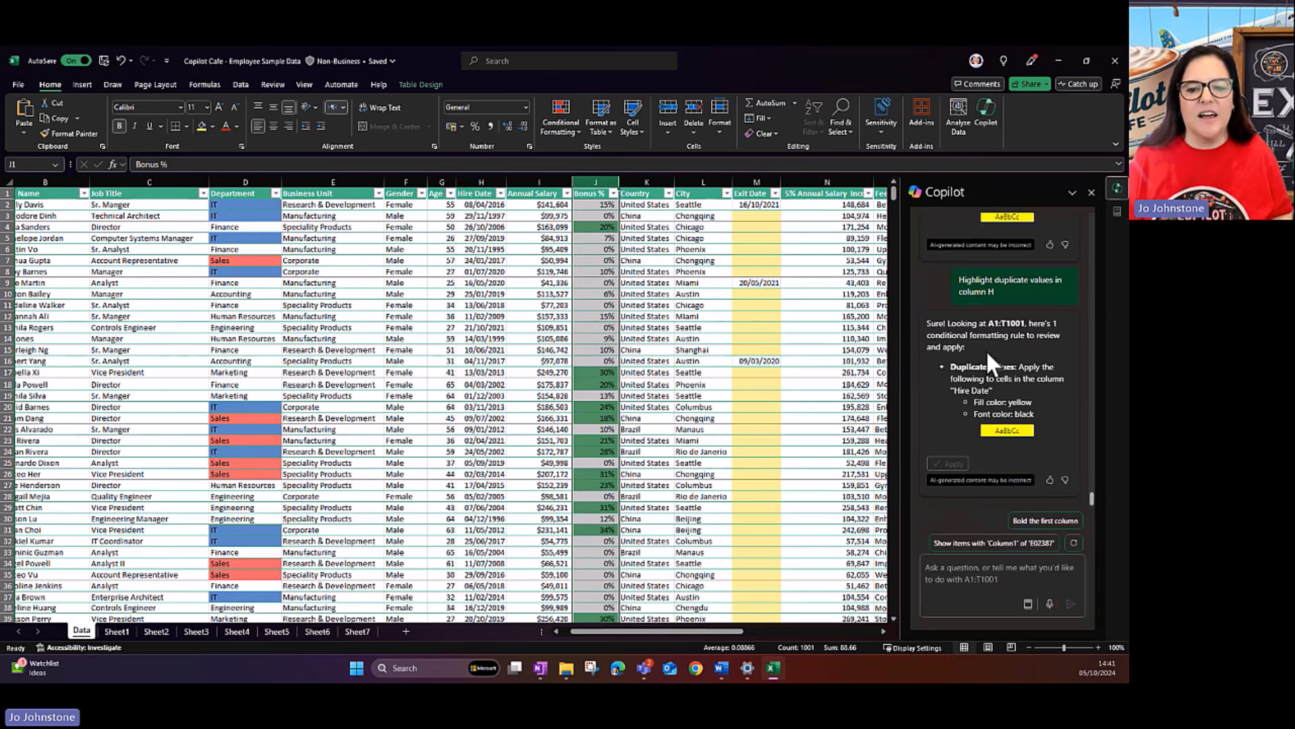
click(951, 464)
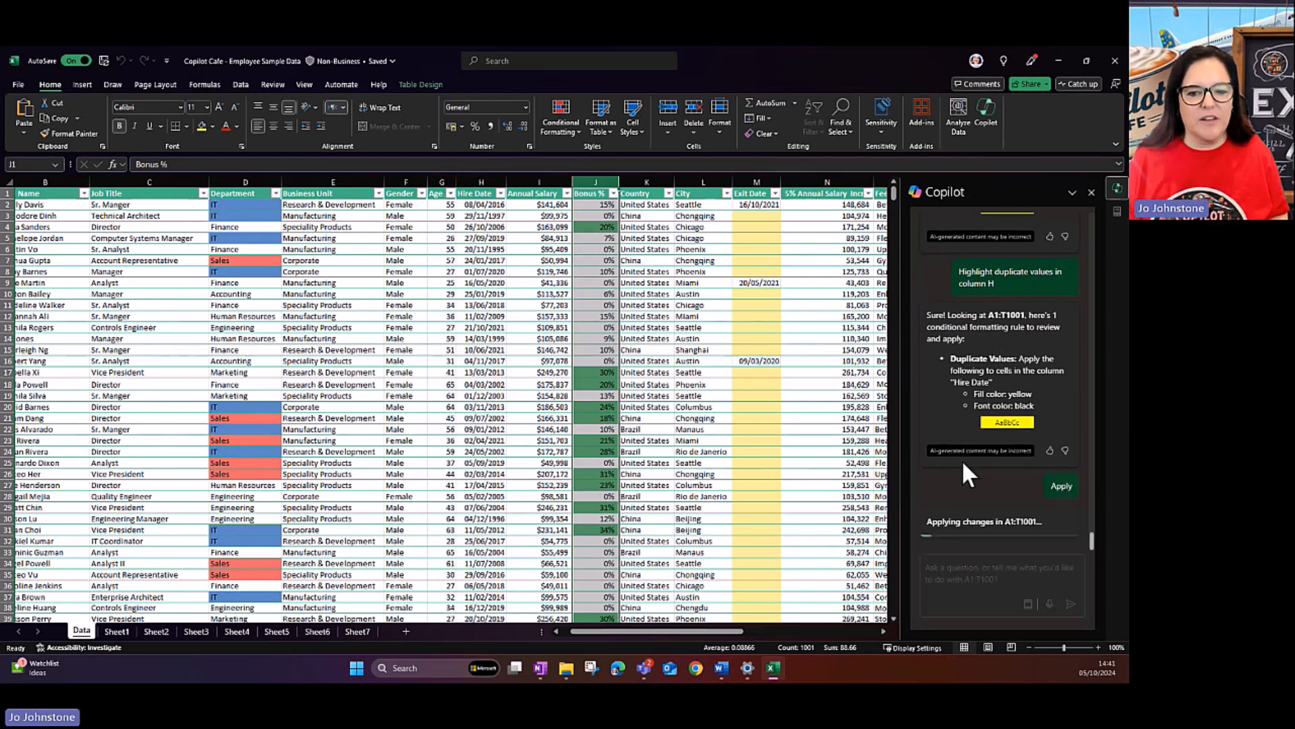
- Sort the Hire Date column by its yellow cell colour so the highlighted duplicate dates come first
click(501, 194)
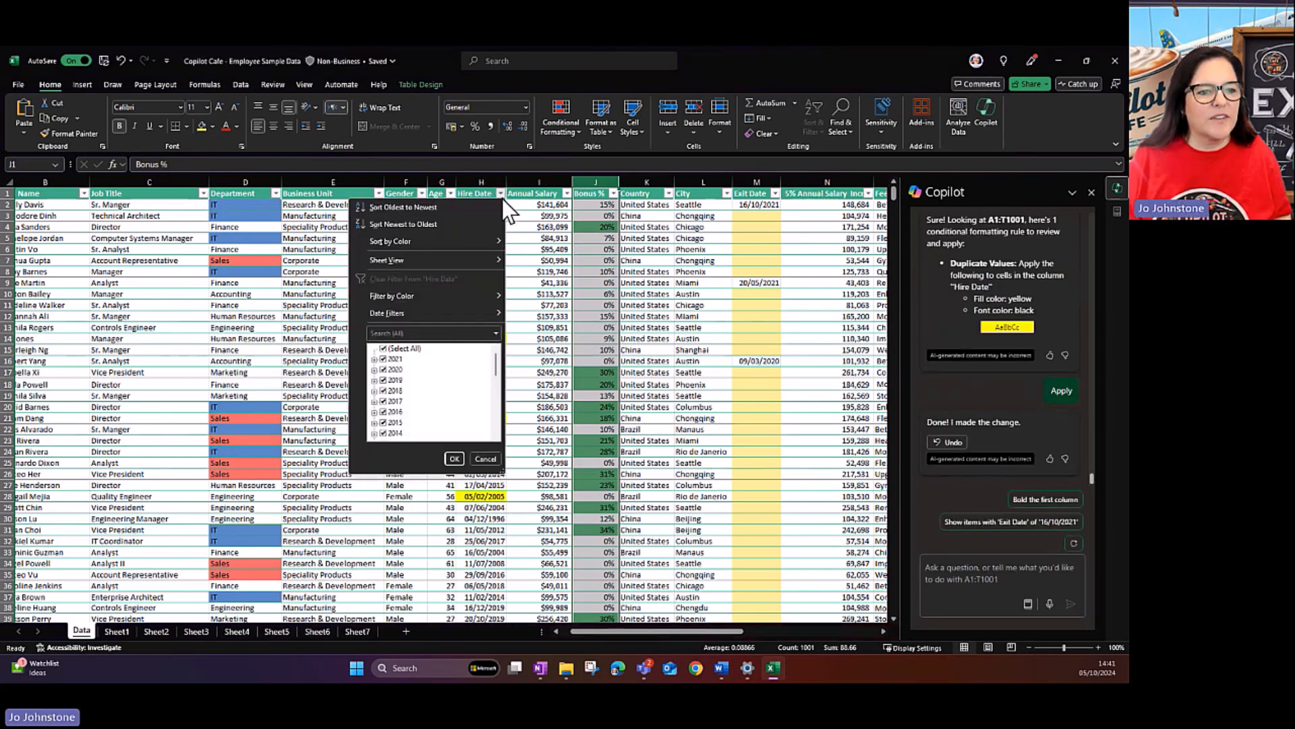
mouse_move(450, 237)
click(528, 254)
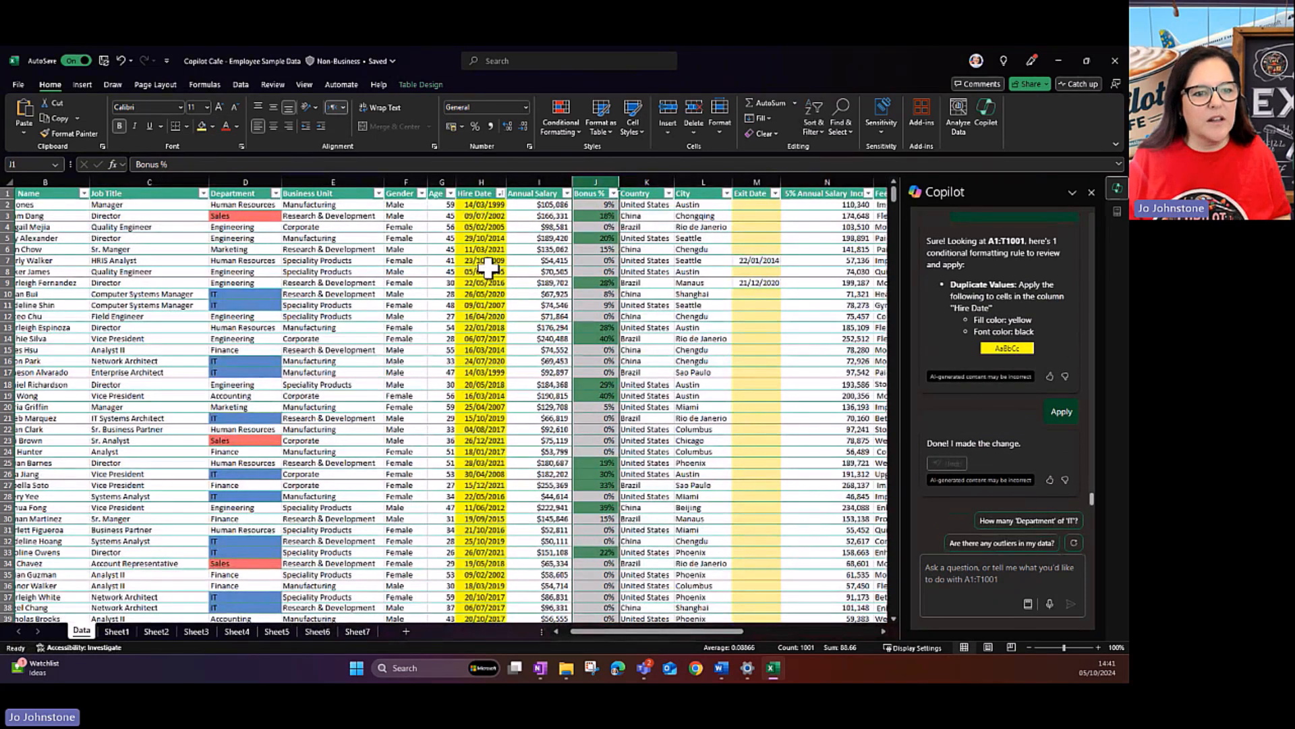
- Sort the Hire Date column from oldest to newest and look through the highlighted duplicate dates
click(500, 194)
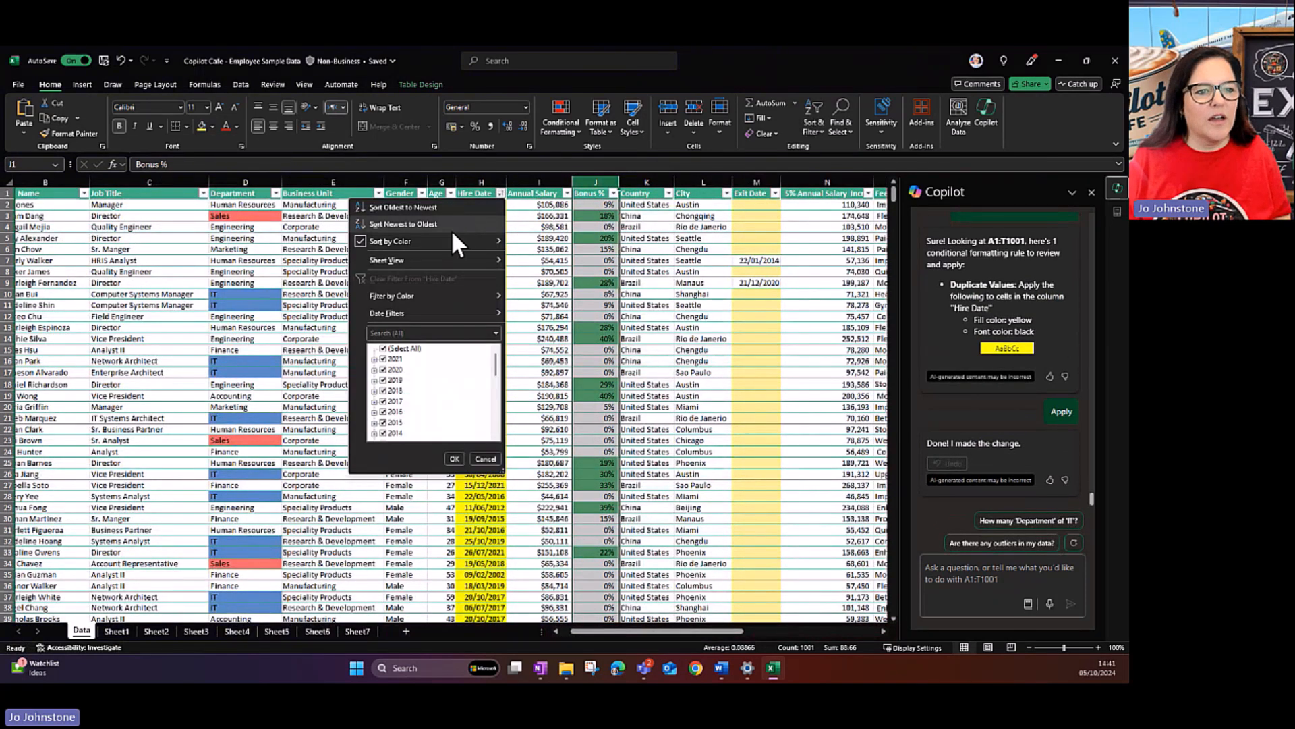
click(445, 206)
scroll(491, 254, down, 4)
scroll(491, 254, down, 20)
scroll(491, 254, down, 2)
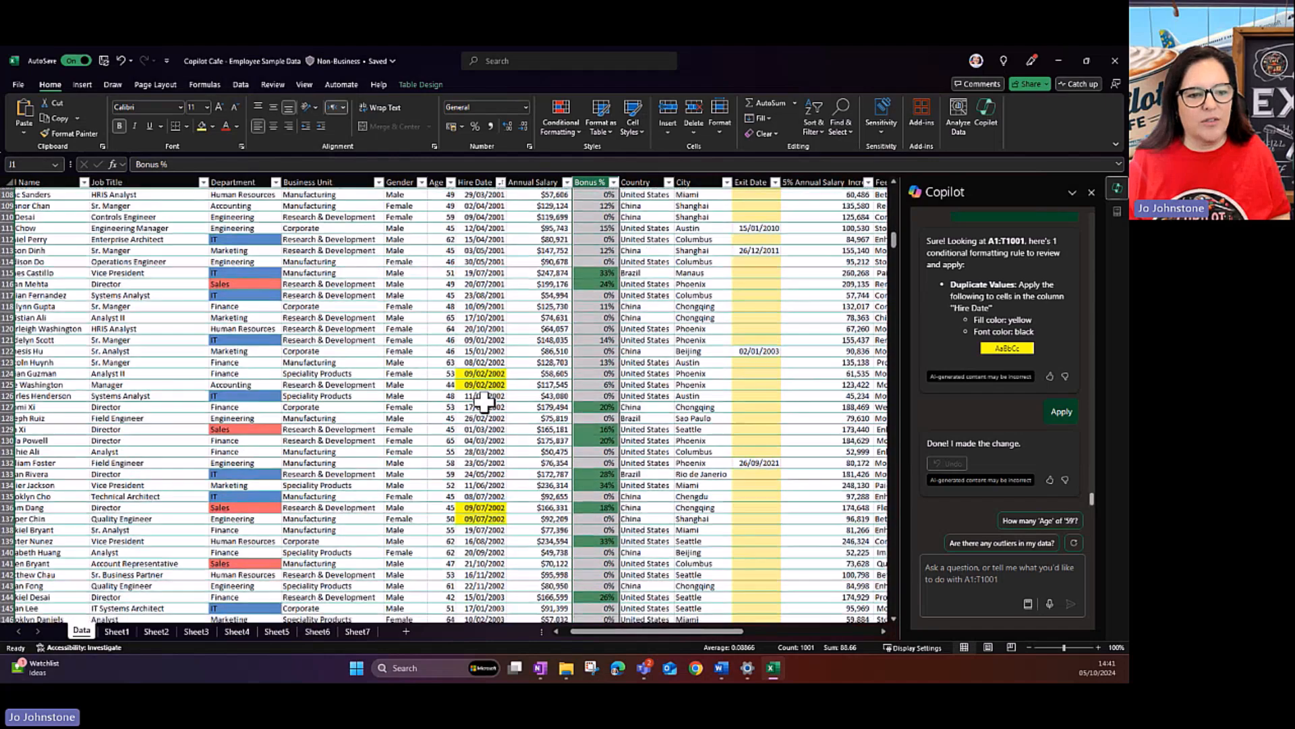
scroll(484, 402, down, 10)
scroll(493, 454, down, 20)
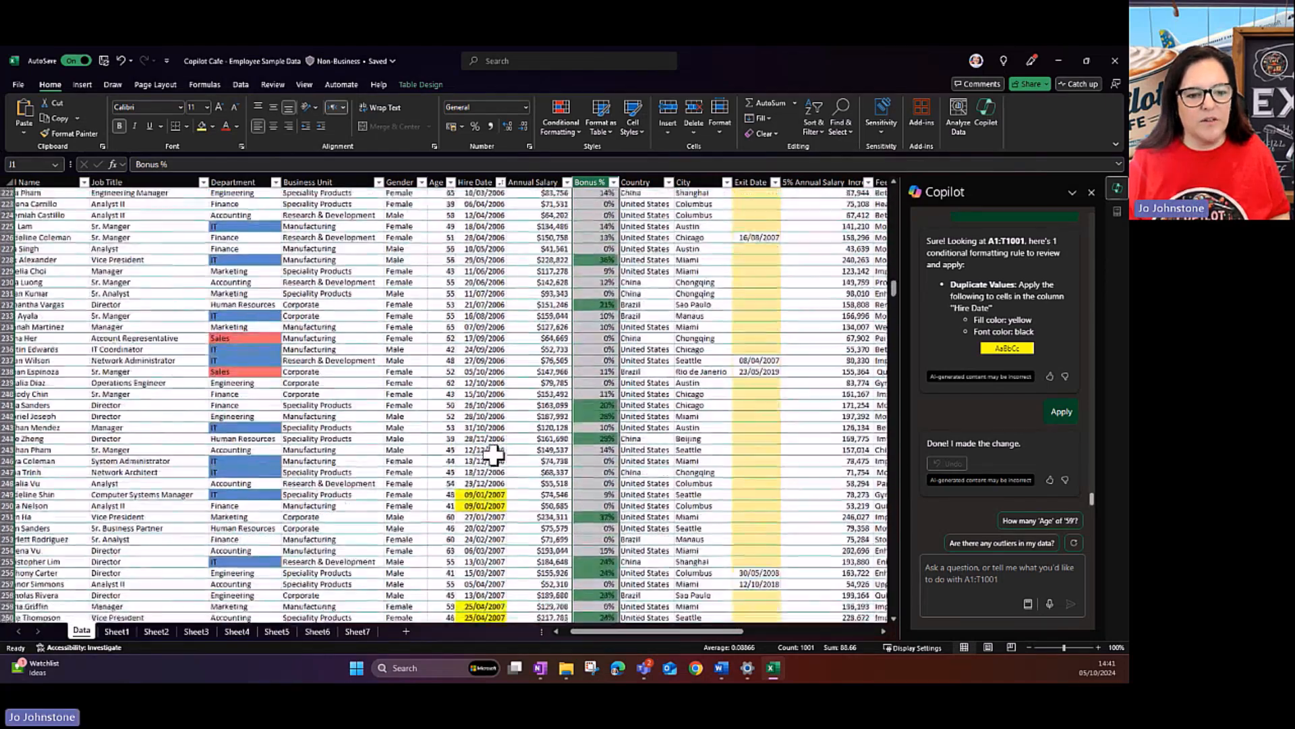
scroll(494, 455, down, 16)
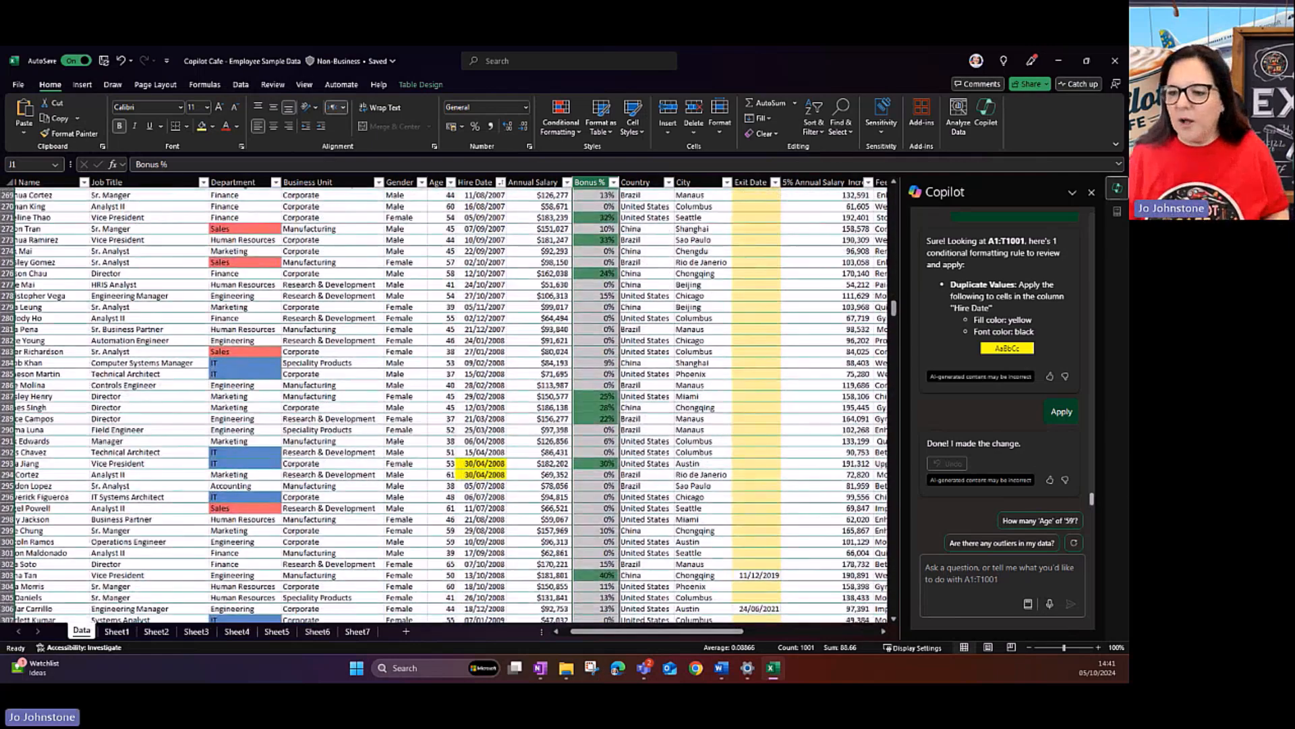
- Ask Copilot to "Bold the highest annual salary in column I" and apply the proposed Top 1 Items rule to the Annual Salary column
key(alt+Tab)
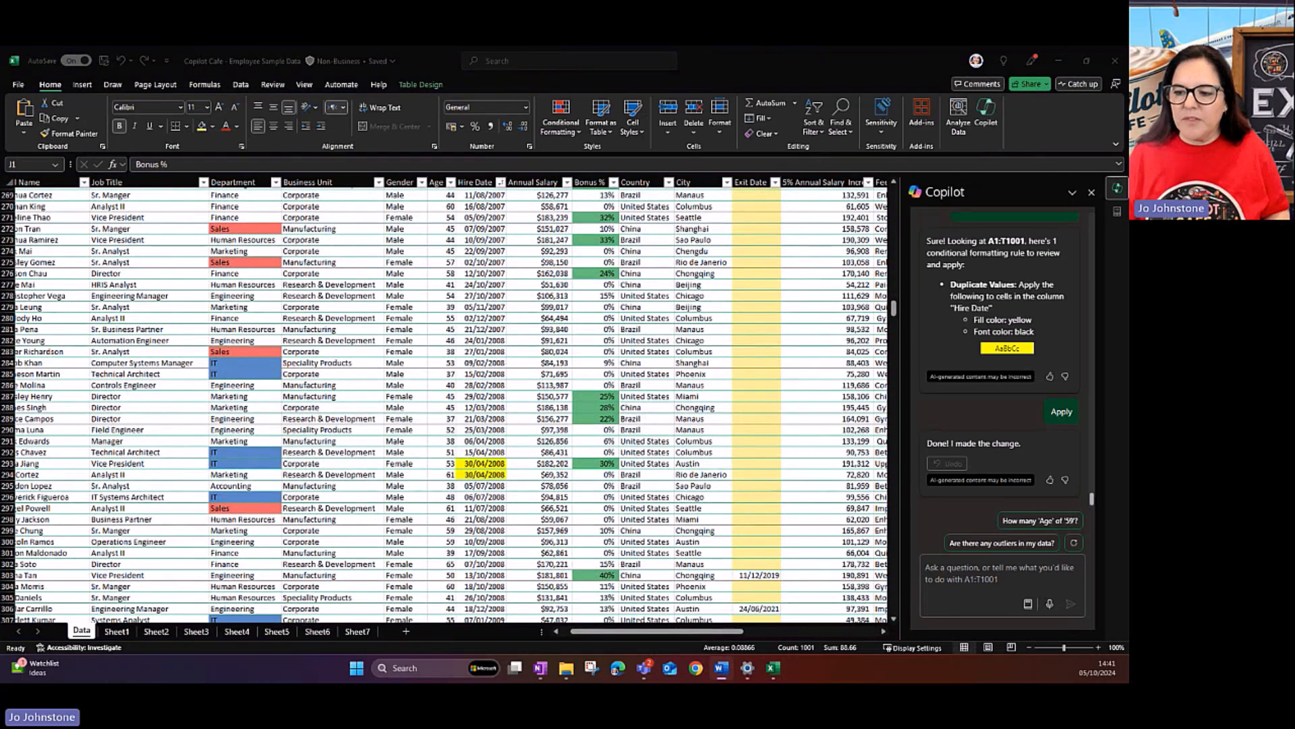
click(982, 574)
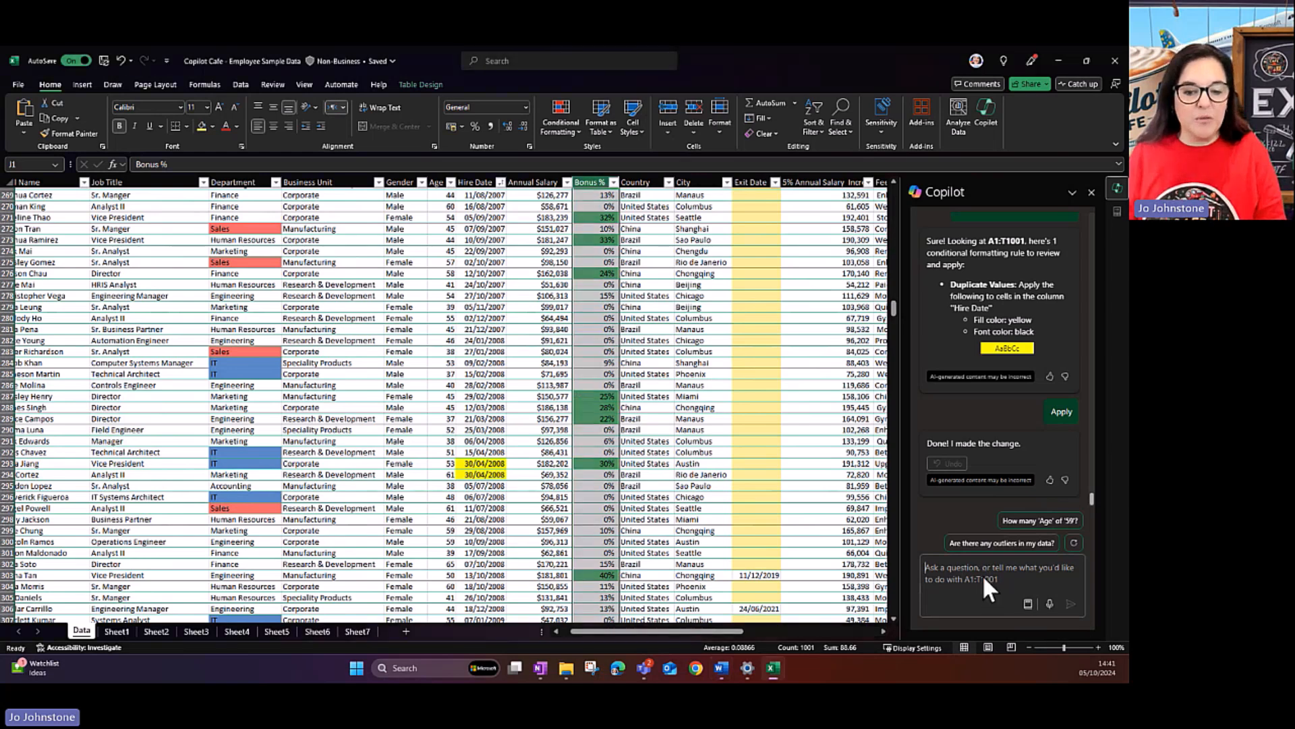
text(Bold the highest annual salary)
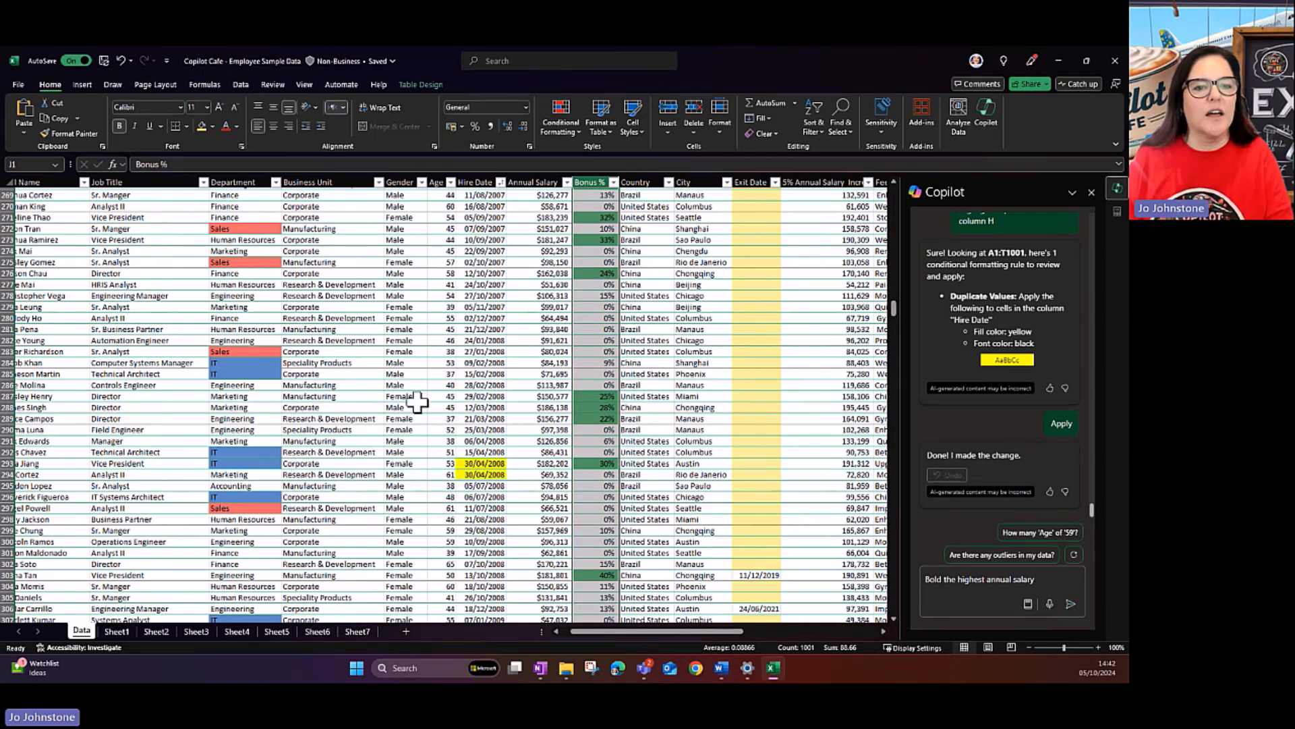
scroll(462, 373, up, 20)
scroll(463, 373, up, 20)
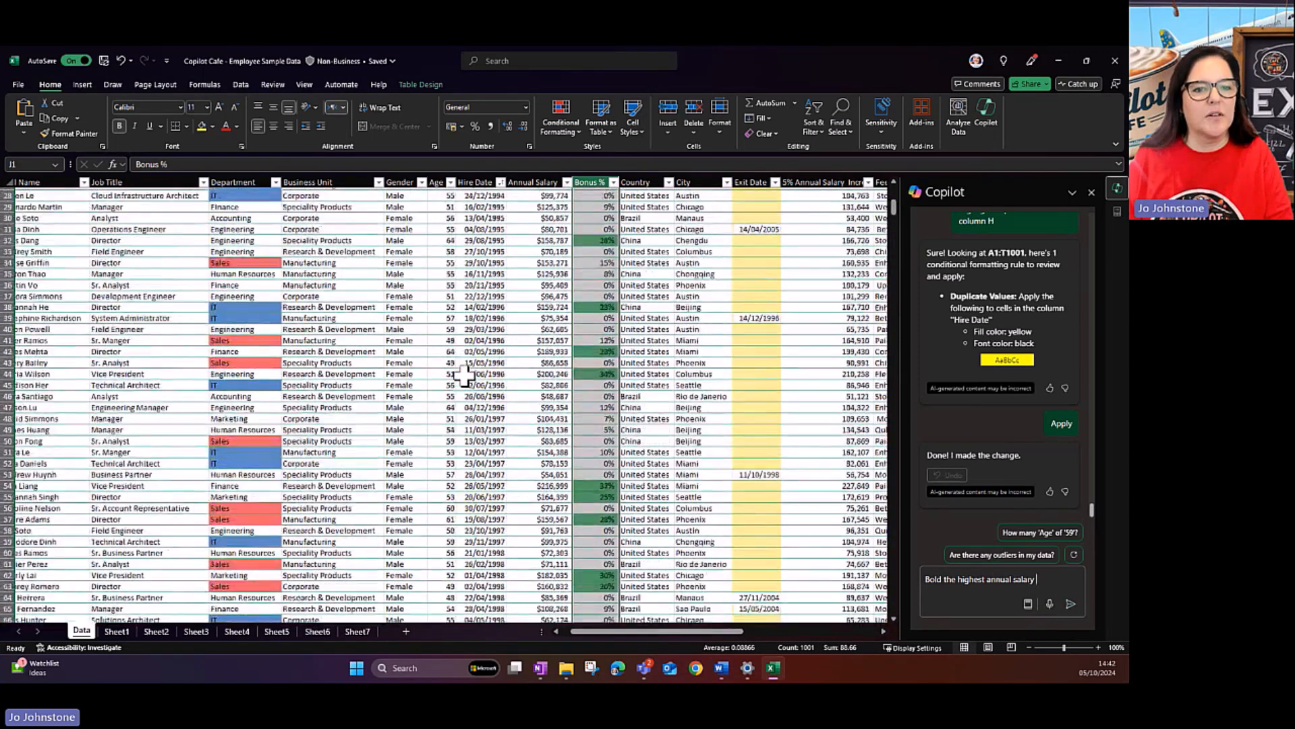
text(column )
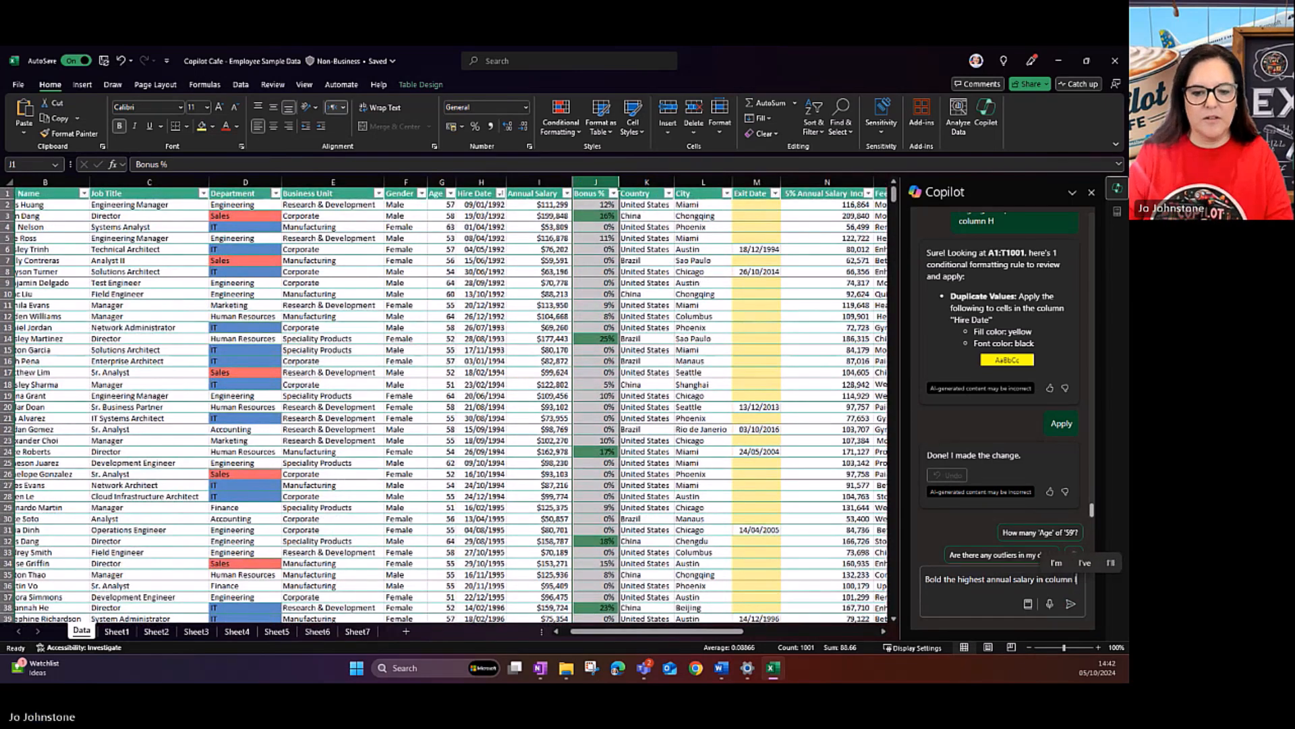
text(I)
key(Return)
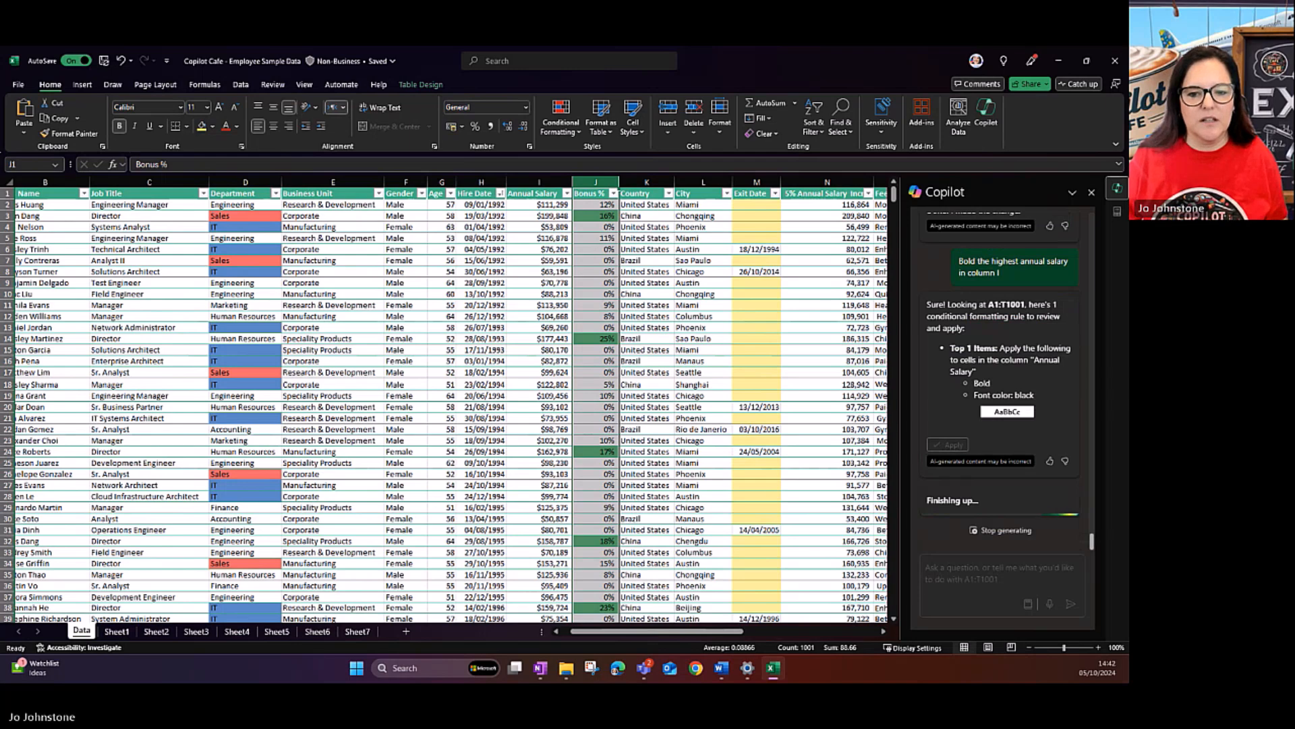
click(943, 465)
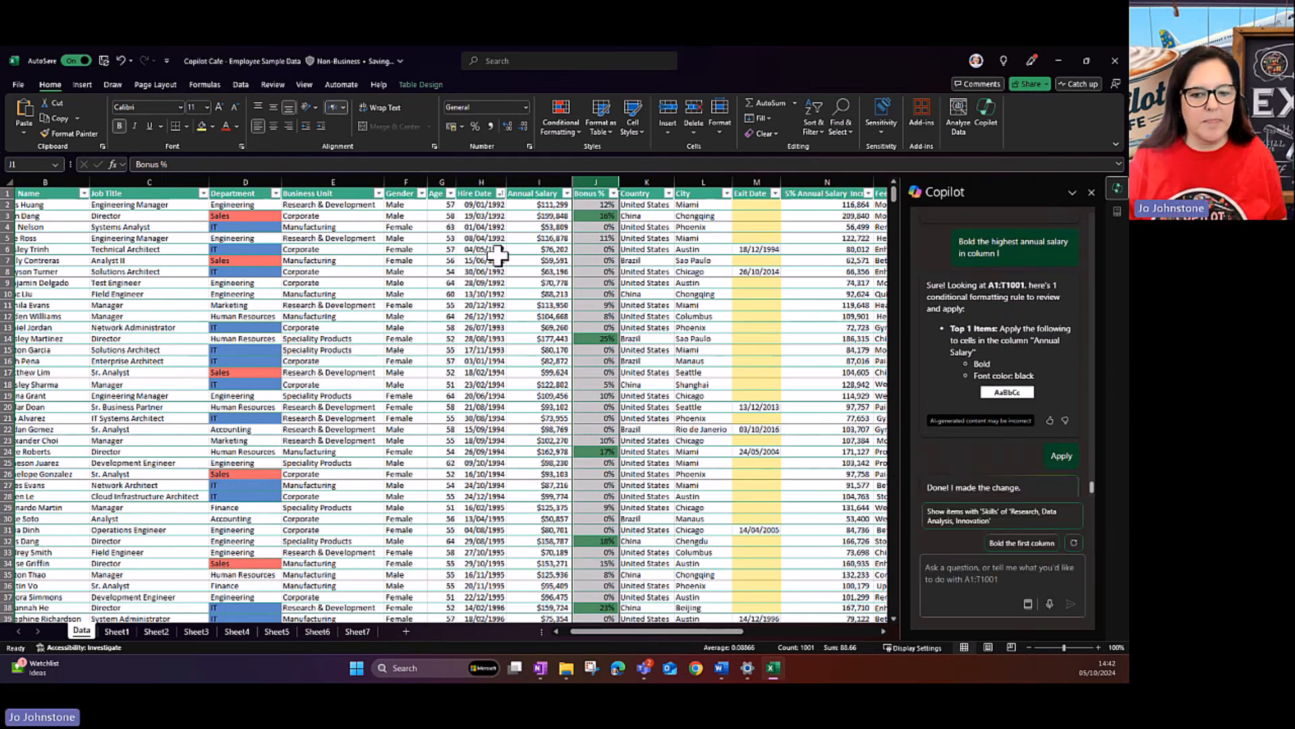
- Filter the Annual Salary column by colour to check the bolded highest salary, and clear the filter again
click(567, 194)
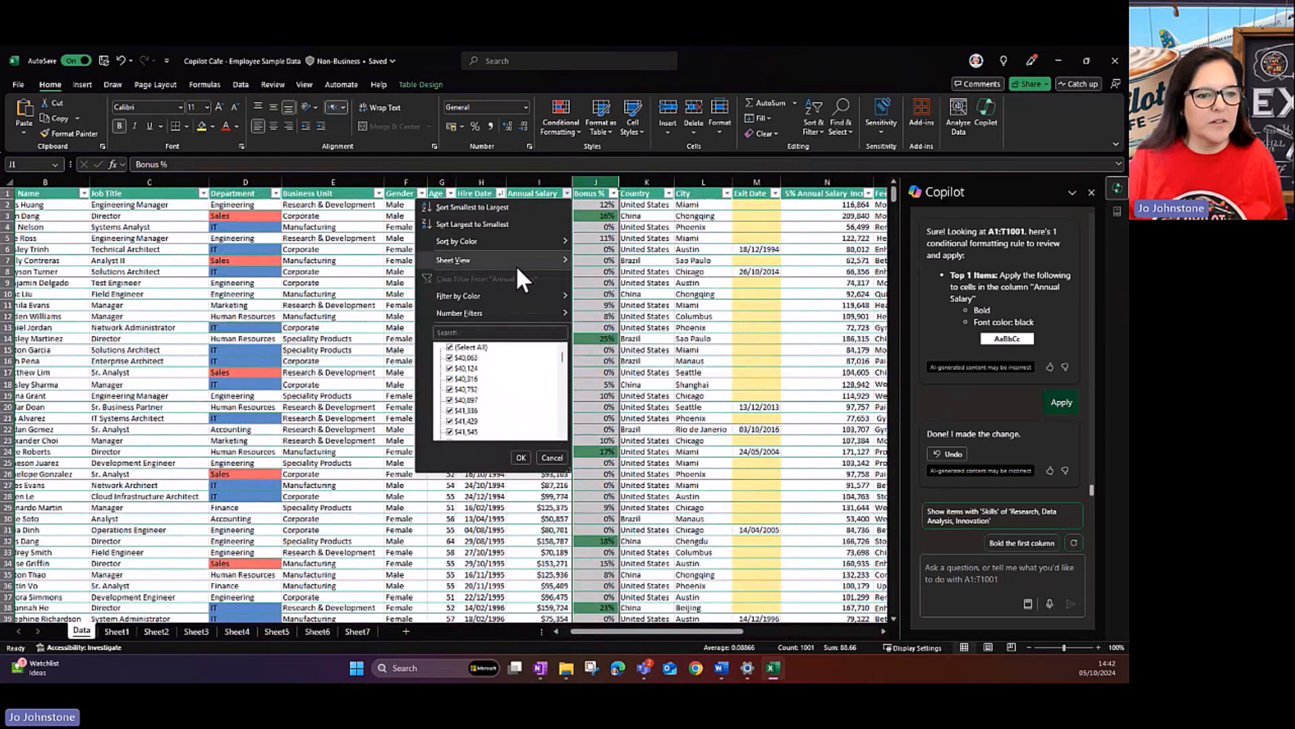
mouse_move(519, 300)
click(602, 311)
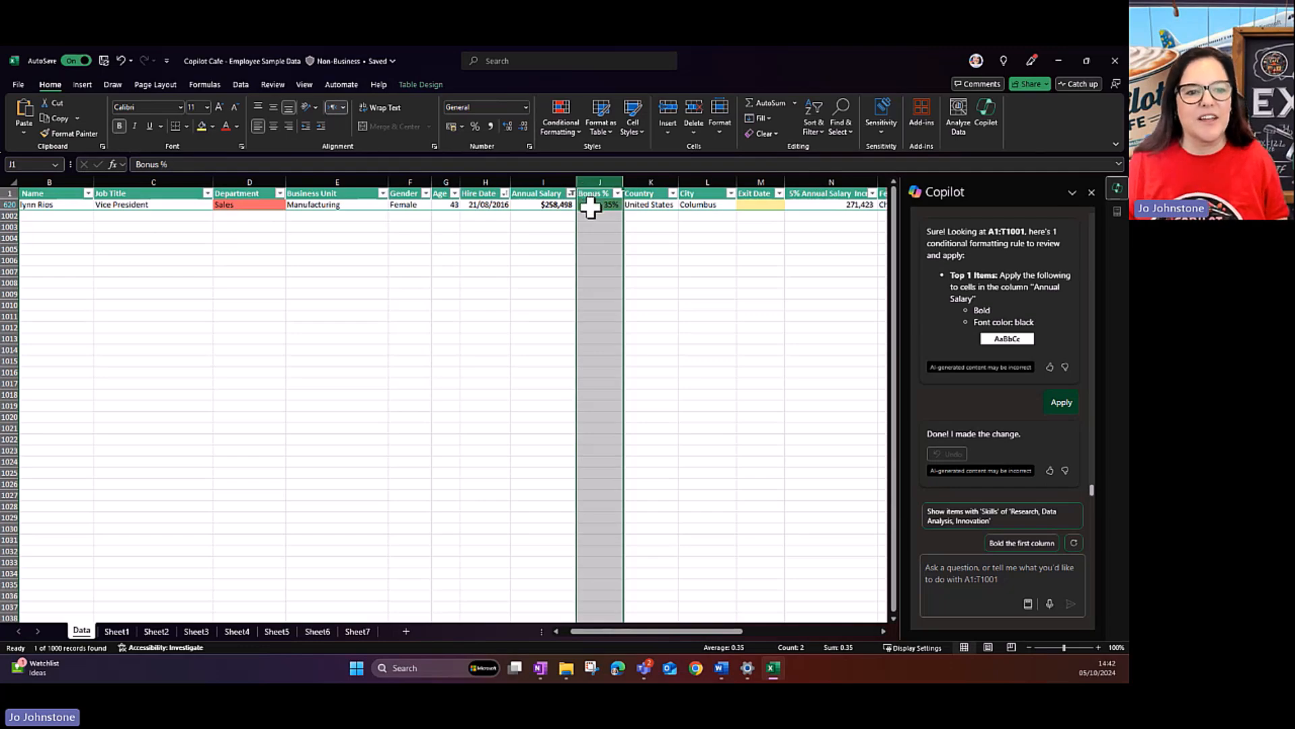
click(571, 193)
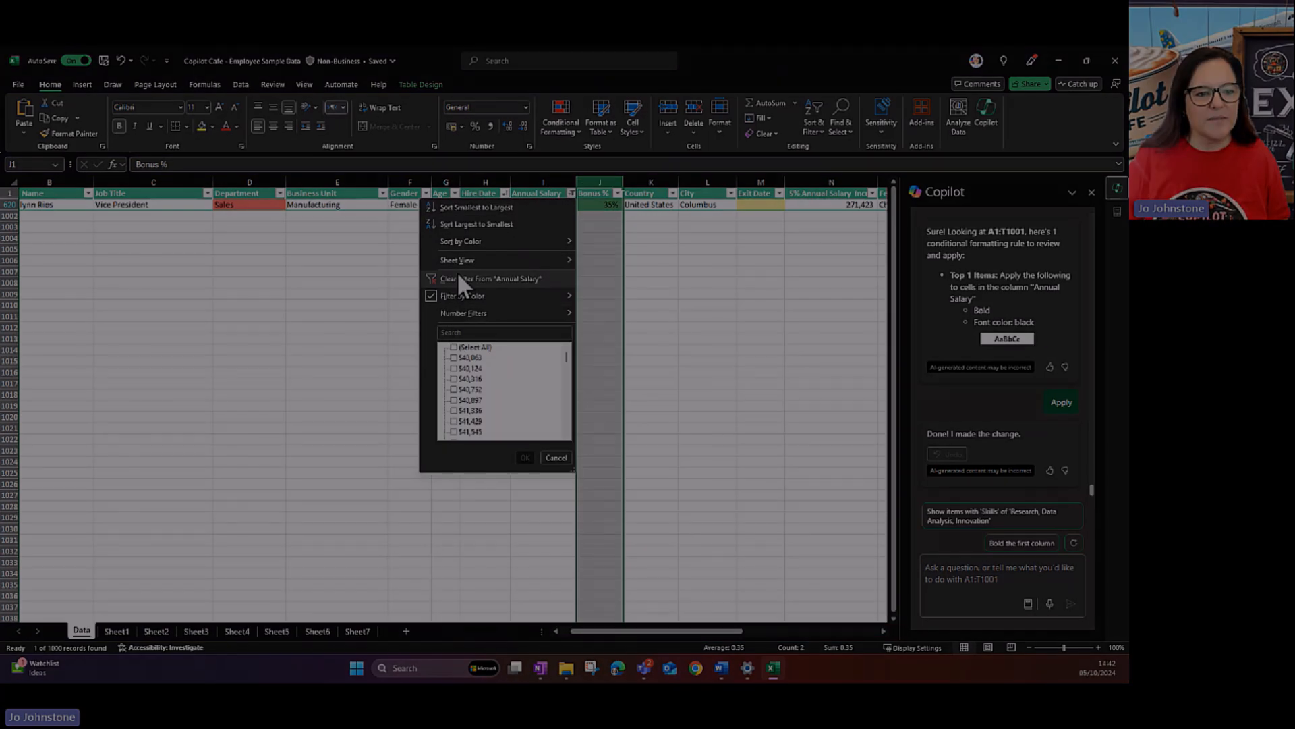
click(456, 273)
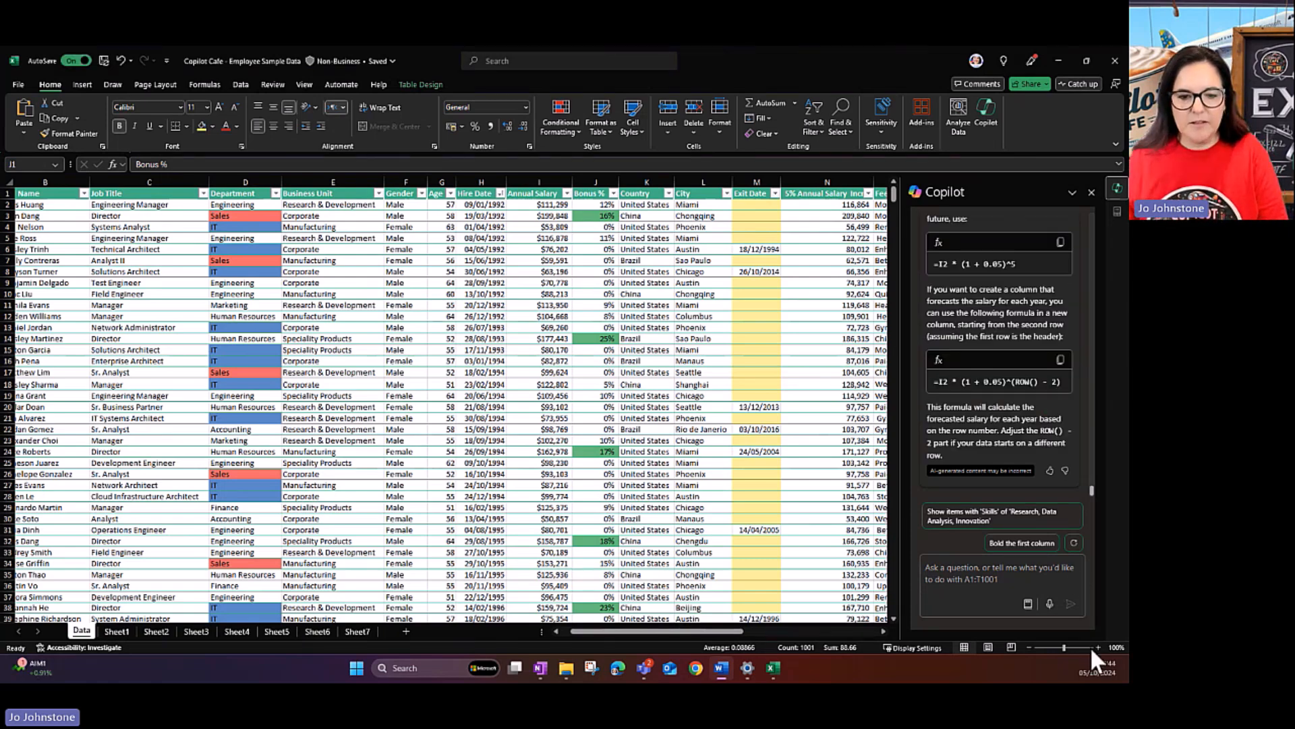
- Ask Copilot "How would I write a formular to split a column with comma separated values into separate columns?"
click(958, 573)
text(How would I write a formular to split a column with comma separated values into separate columns?)
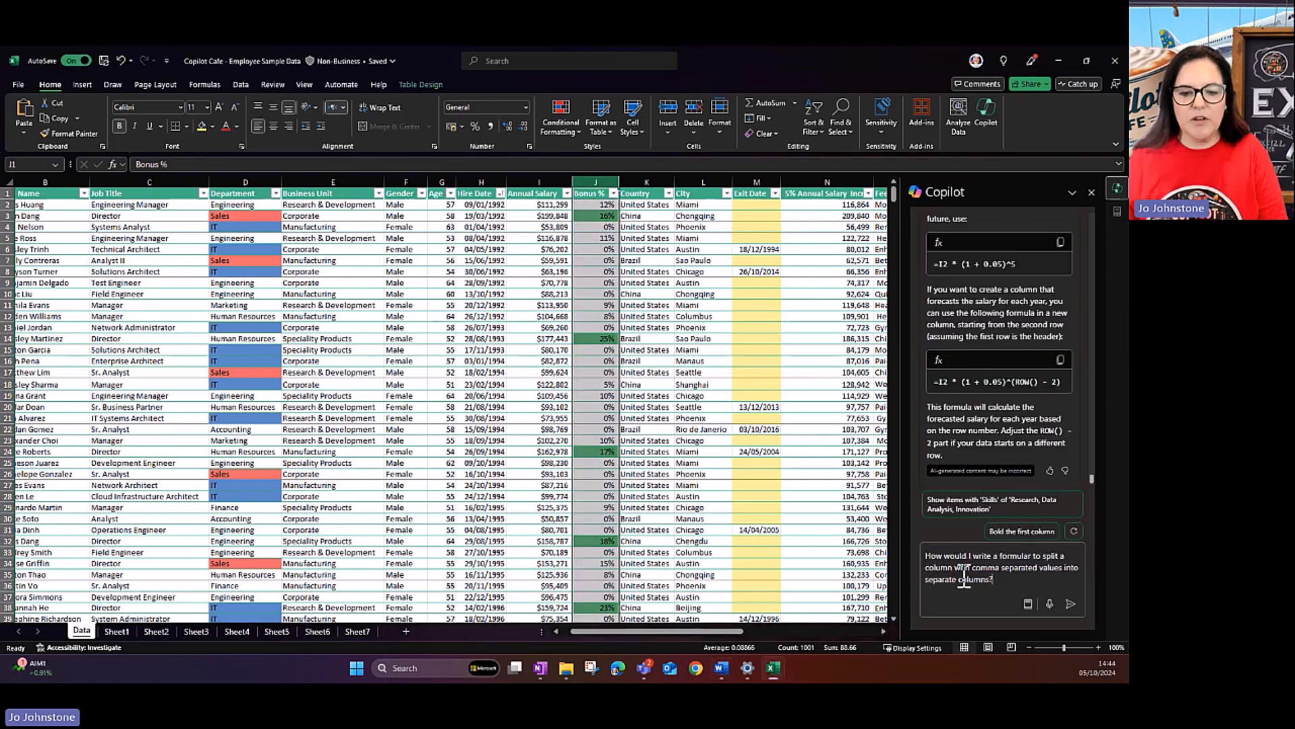
click(1070, 603)
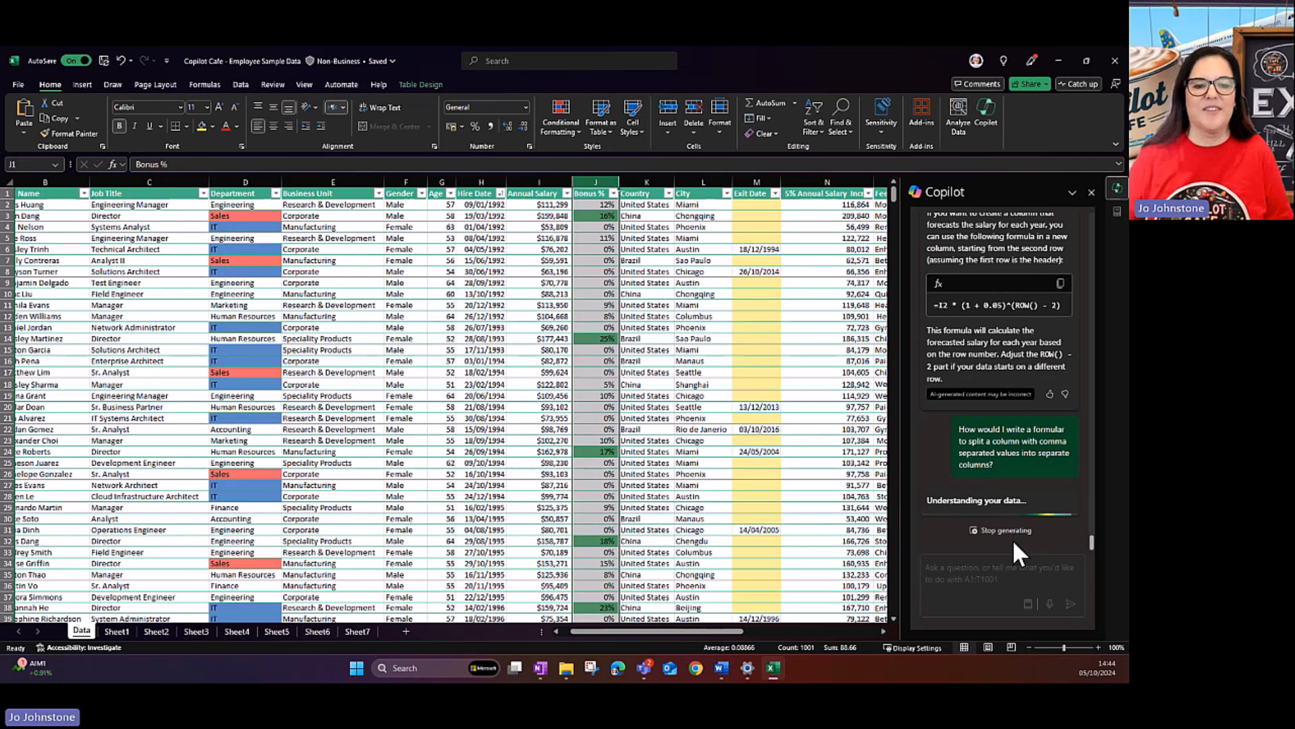
drag(625, 630, 749, 633)
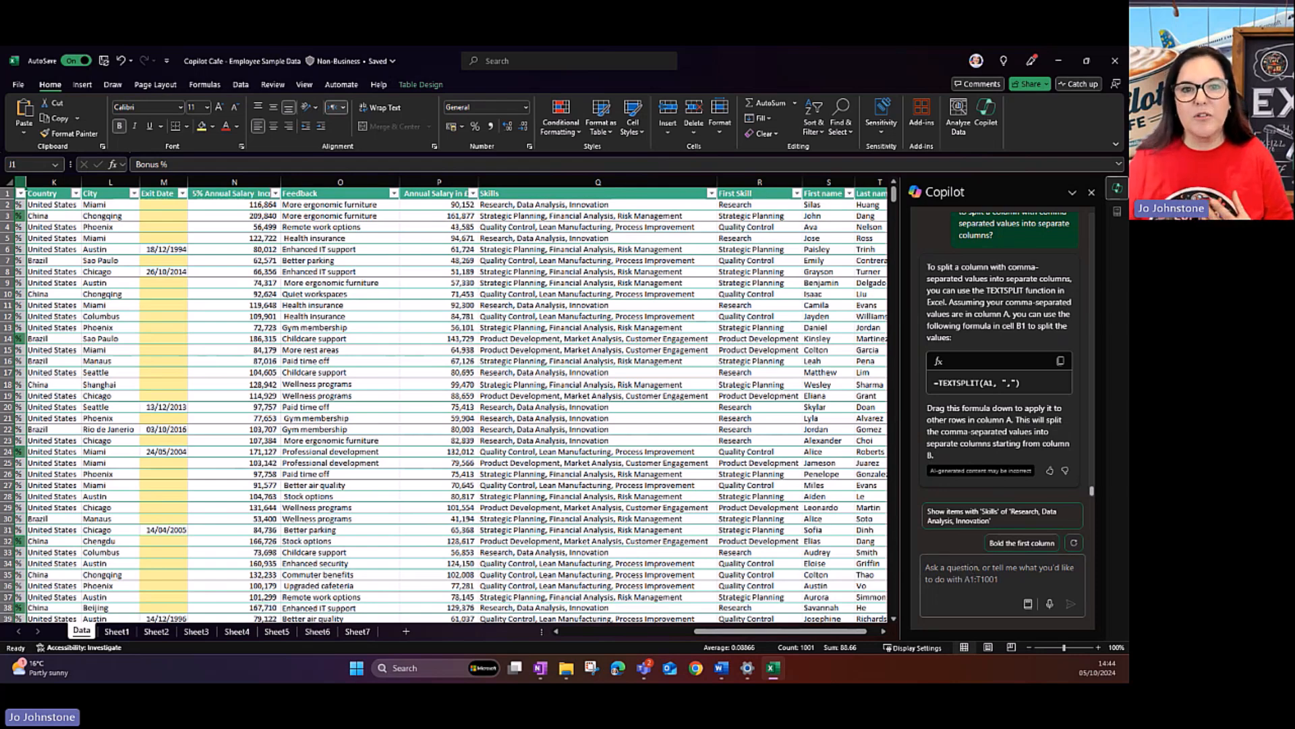
- Ask Copilot "What are the keyboard shortcuts relating to handling dates in excel?" and read through the answer
key(alt+Tab)
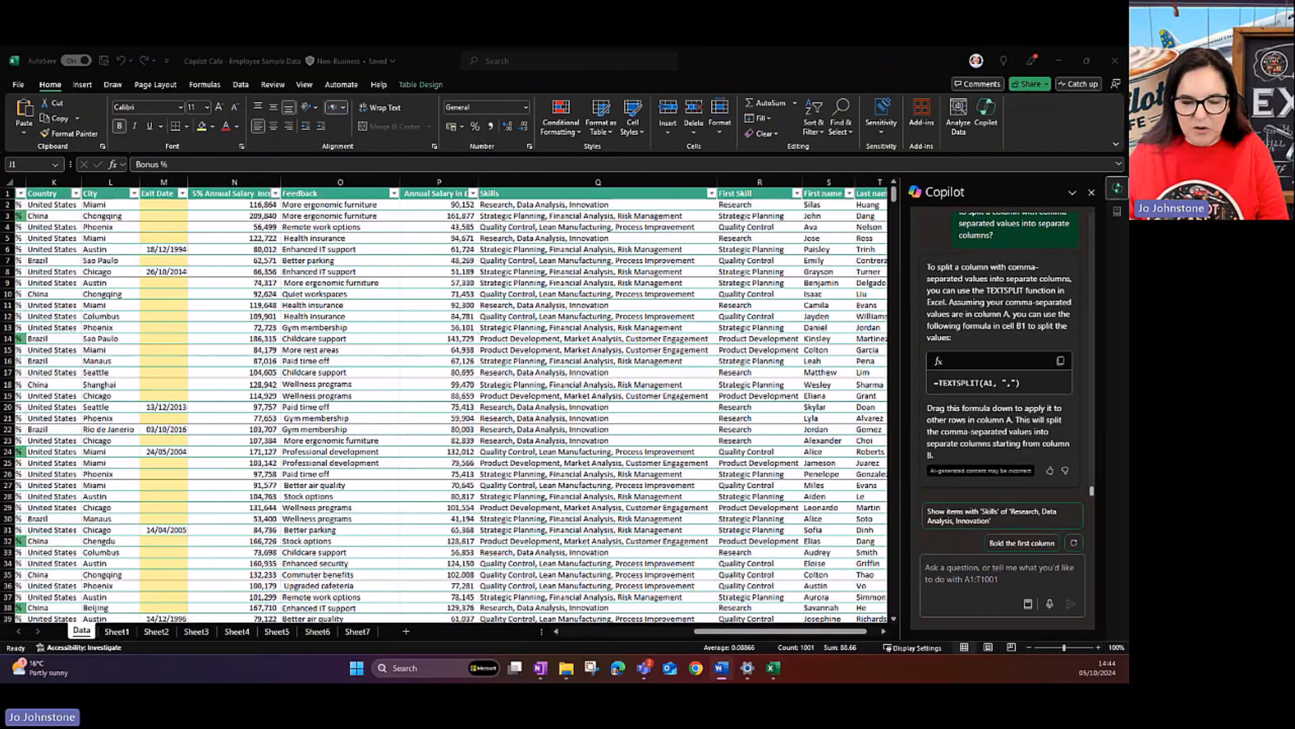
click(945, 569)
text(What are the keyboard shortcuts relating to handling dates in excel?)
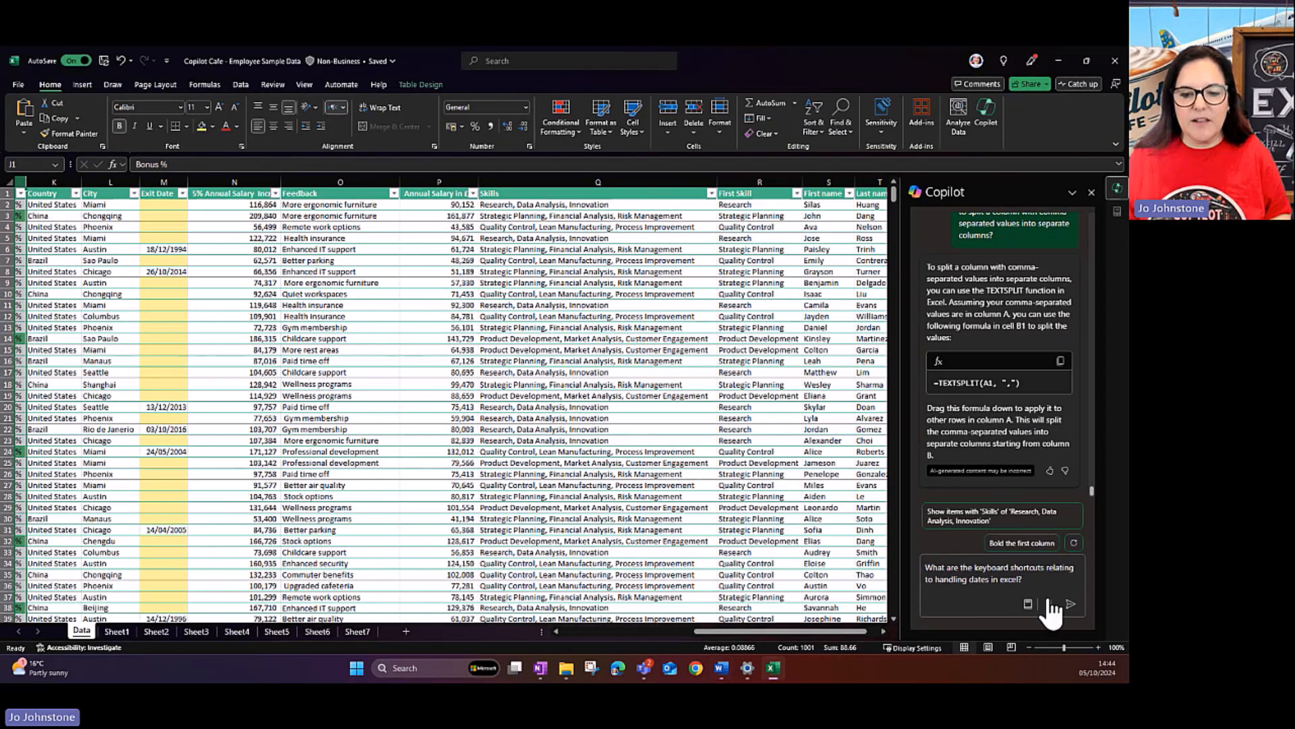
click(1070, 605)
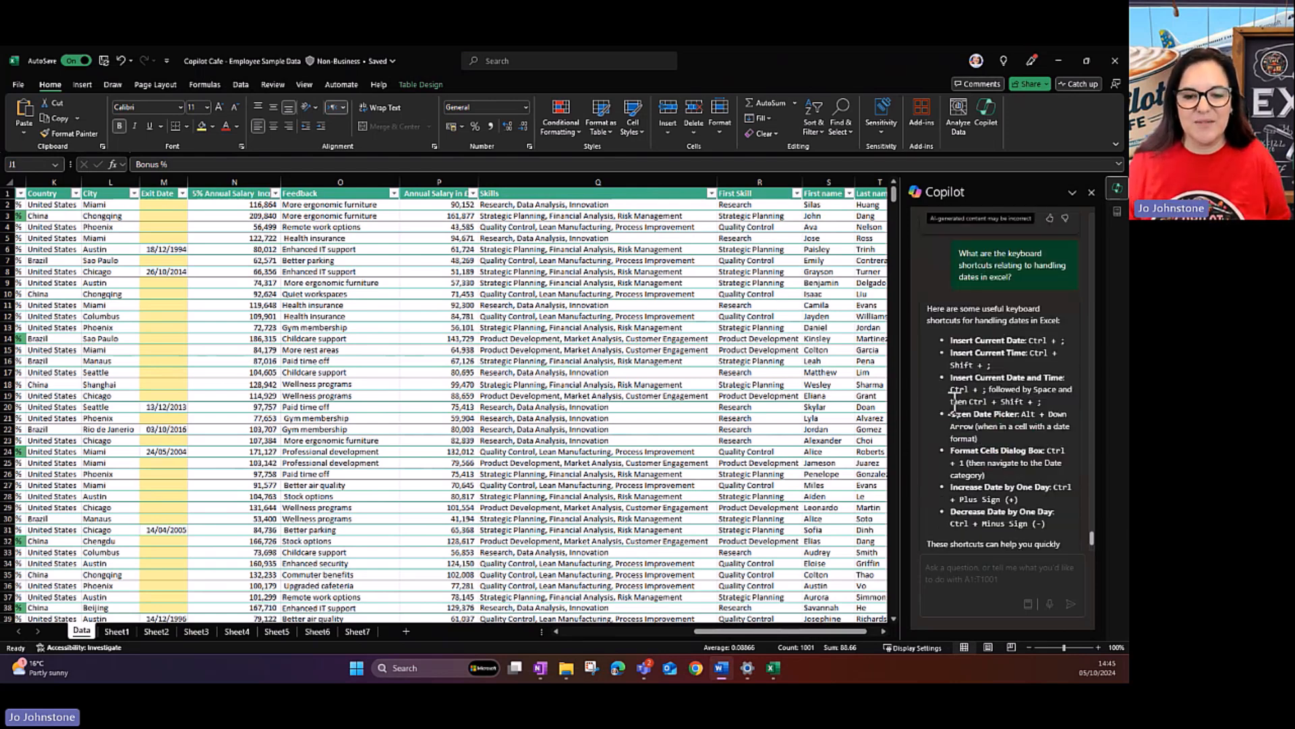
scroll(946, 282, up, 2)
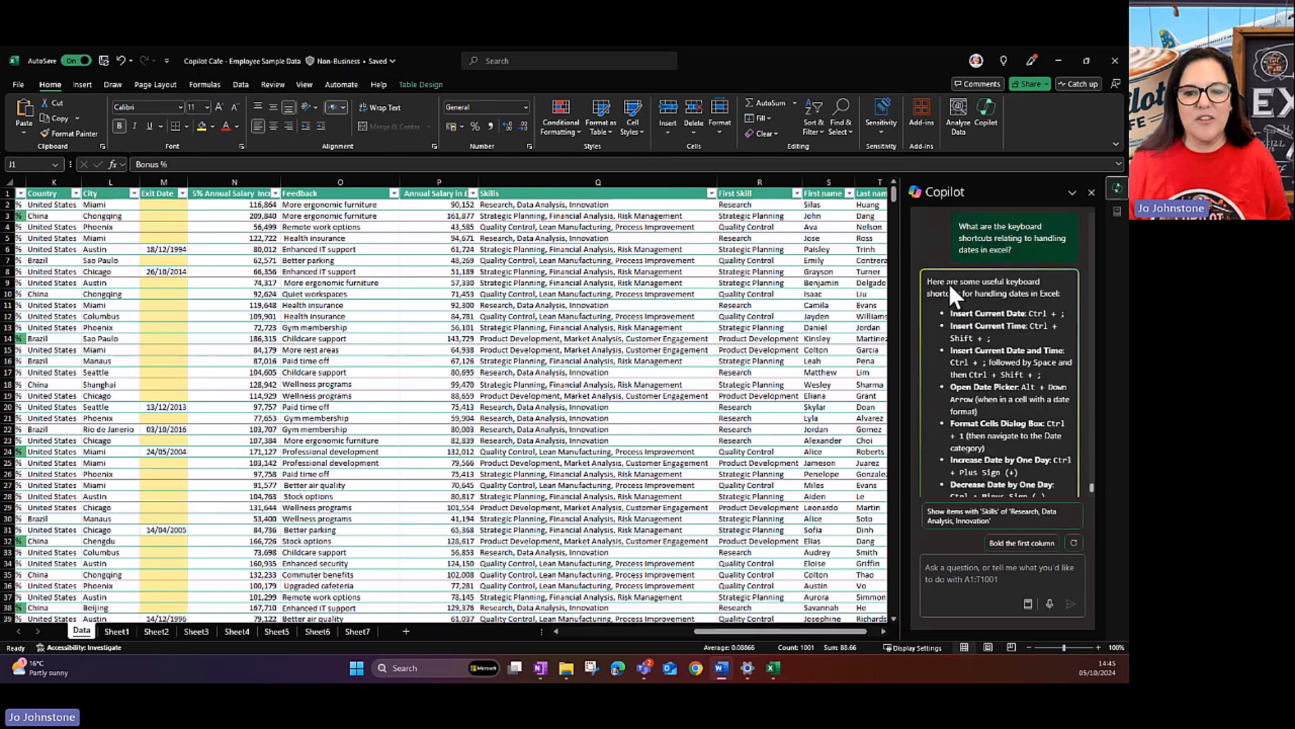
scroll(948, 282, down, 1)
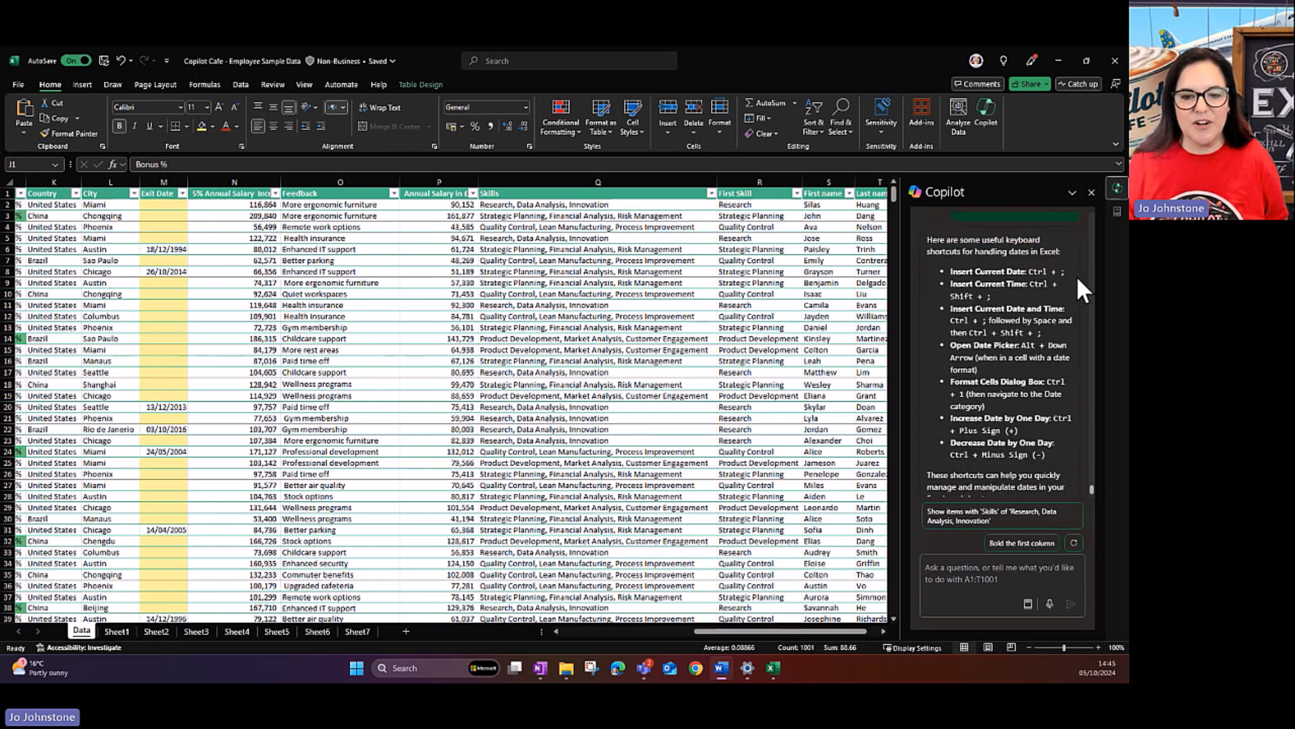
scroll(1077, 290, down, 1)
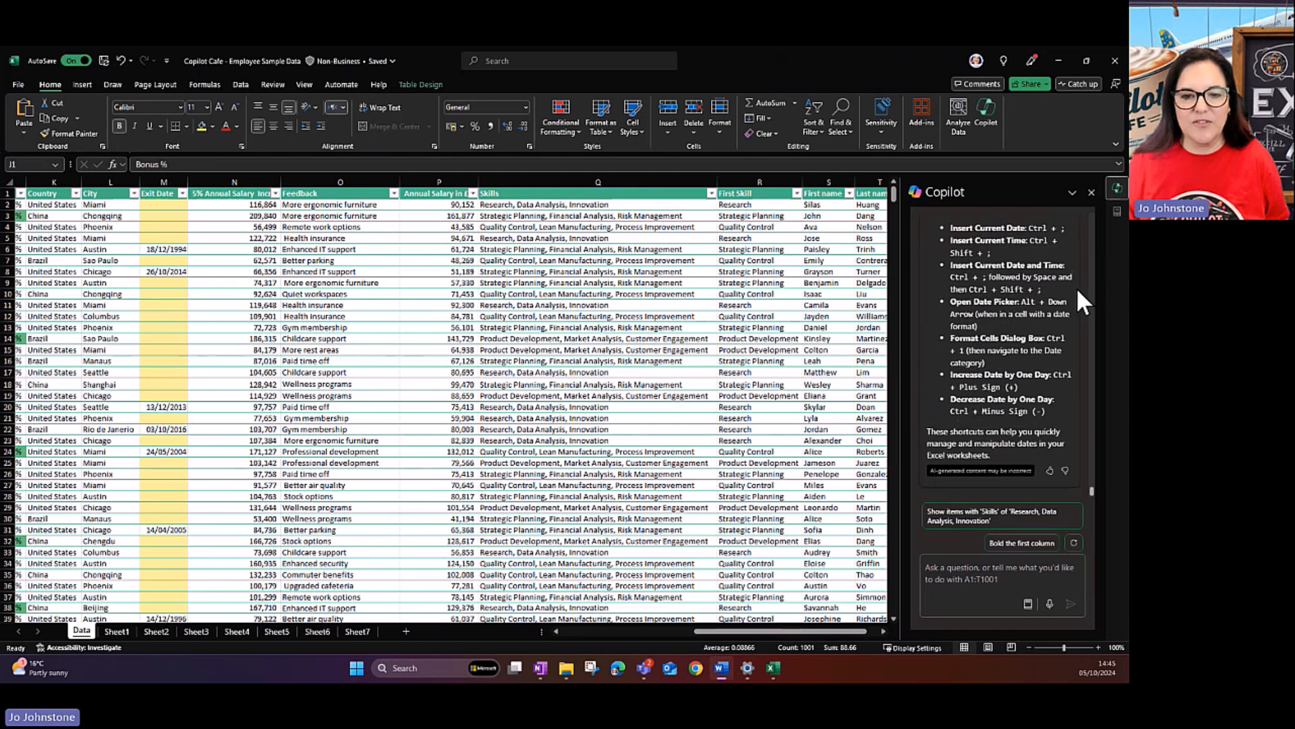
- Ask Copilot "What are 5 lesser known but useful keyboard shortcuts for Excel"
click(1017, 579)
text(What are 5 lesser known but useful keyboard shortcuts for Excel)
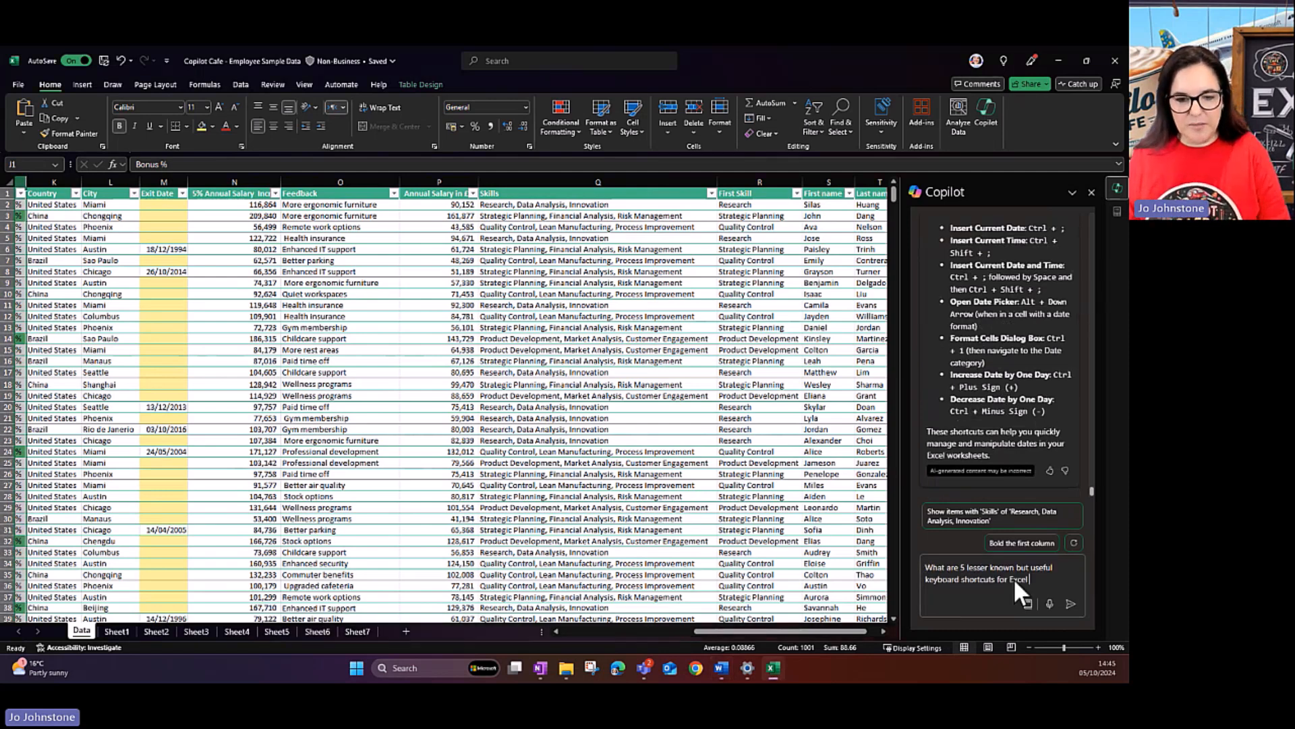
click(1072, 604)
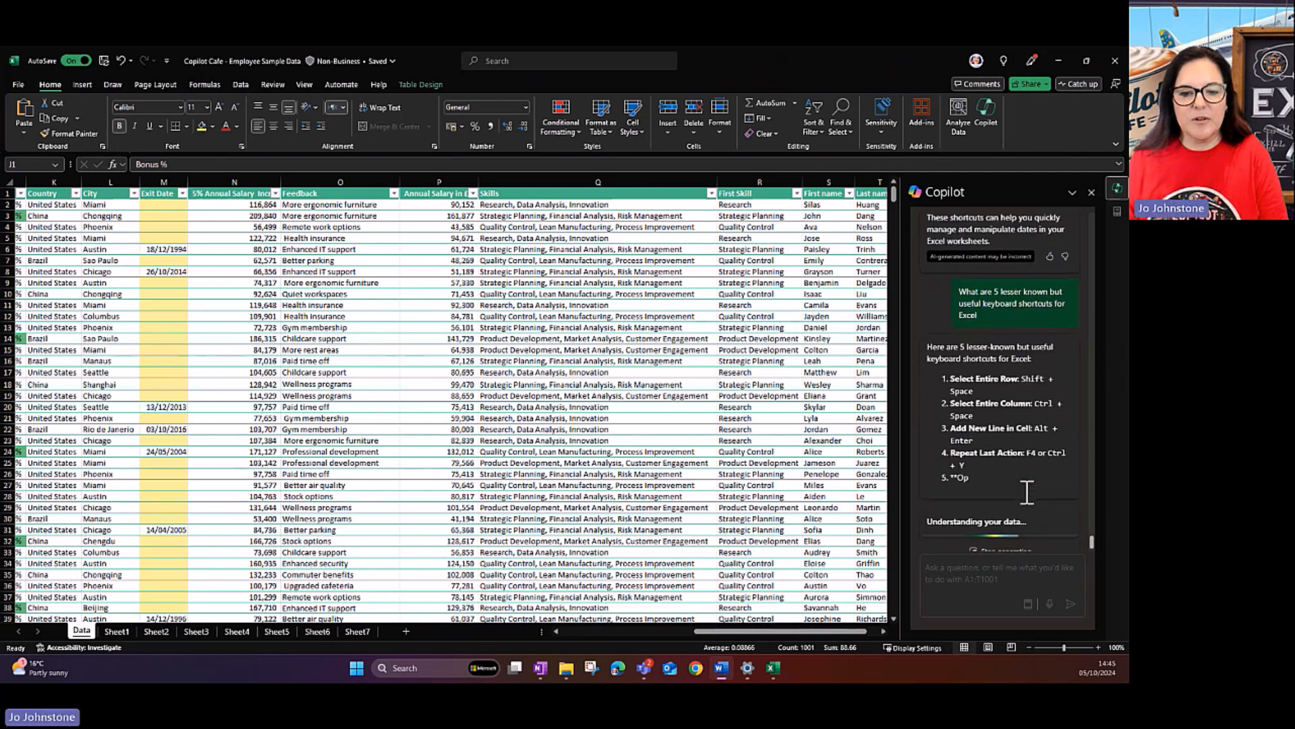
- Ask Copilot "What's the best Excel formula that most people don't know about?" and read the explanation with its example formula
click(970, 579)
text(What's the best Excel formula that most people don't know about?)
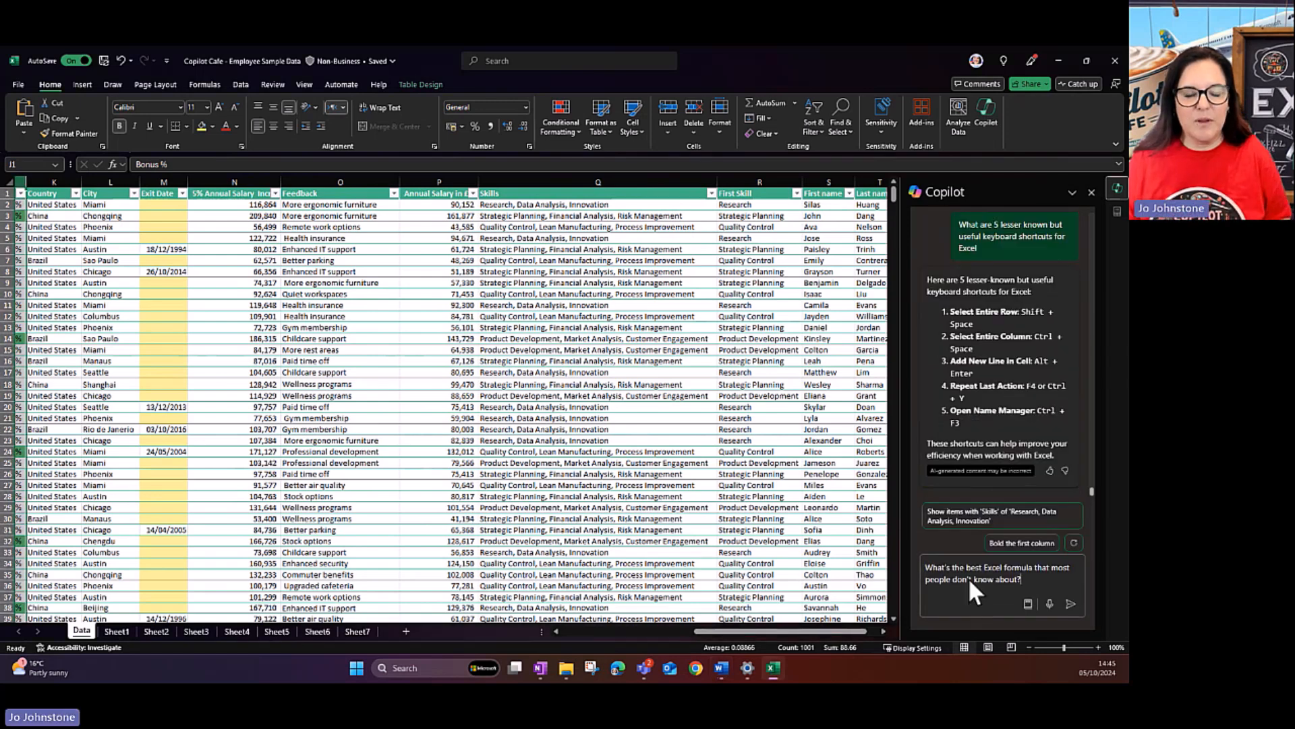
click(1069, 601)
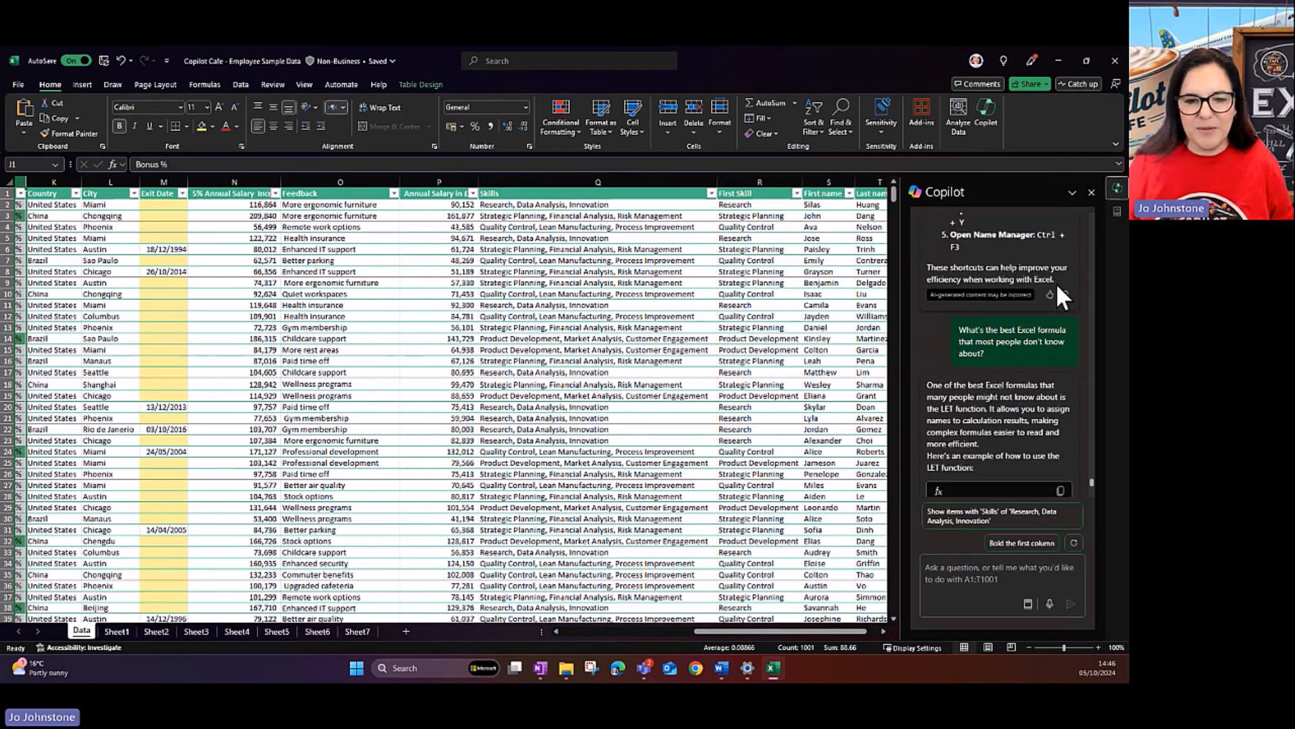
scroll(1055, 282, down, 3)
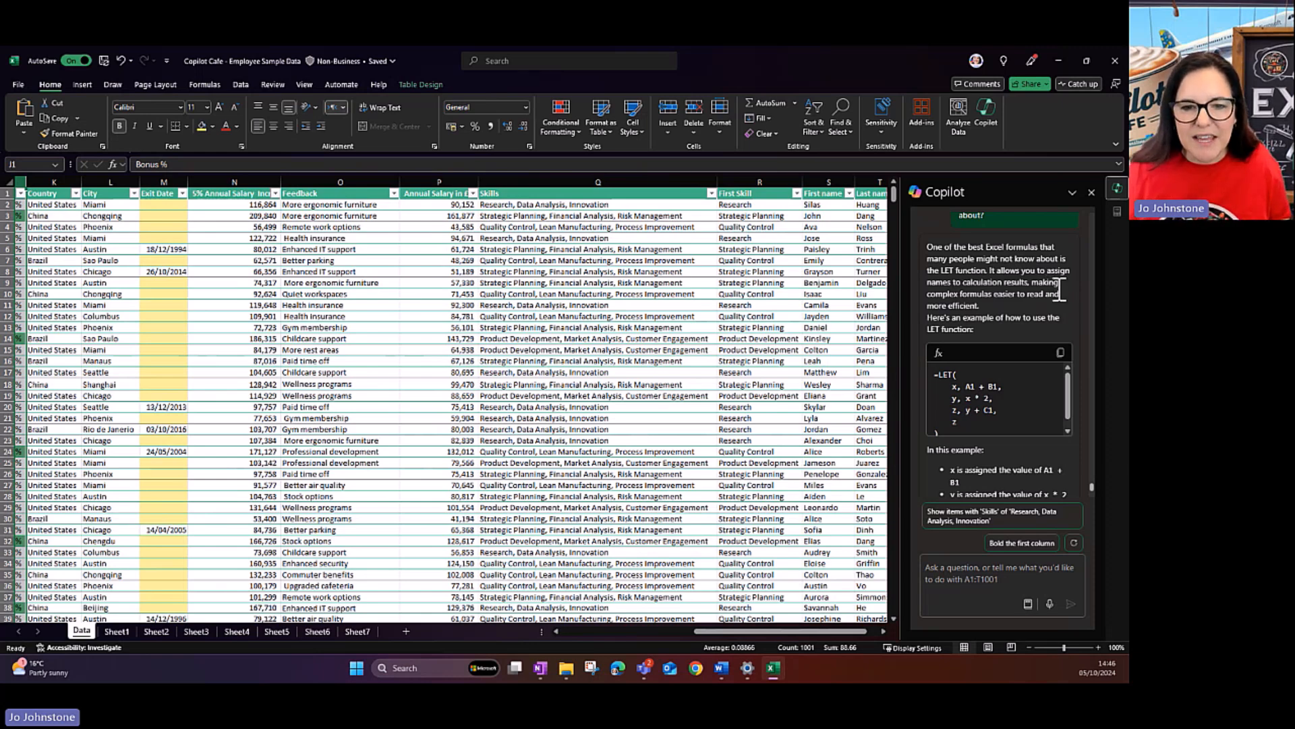
scroll(1061, 290, down, 1)
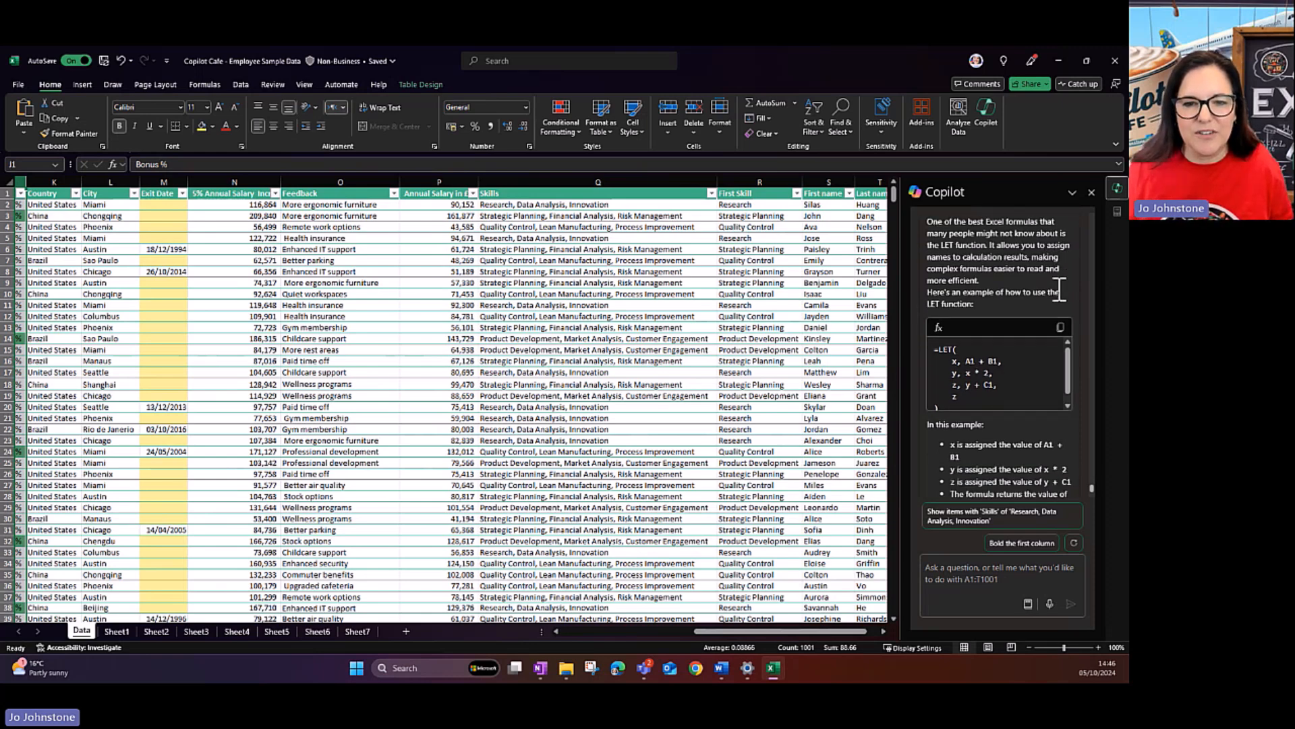
scroll(1061, 290, down, 3)
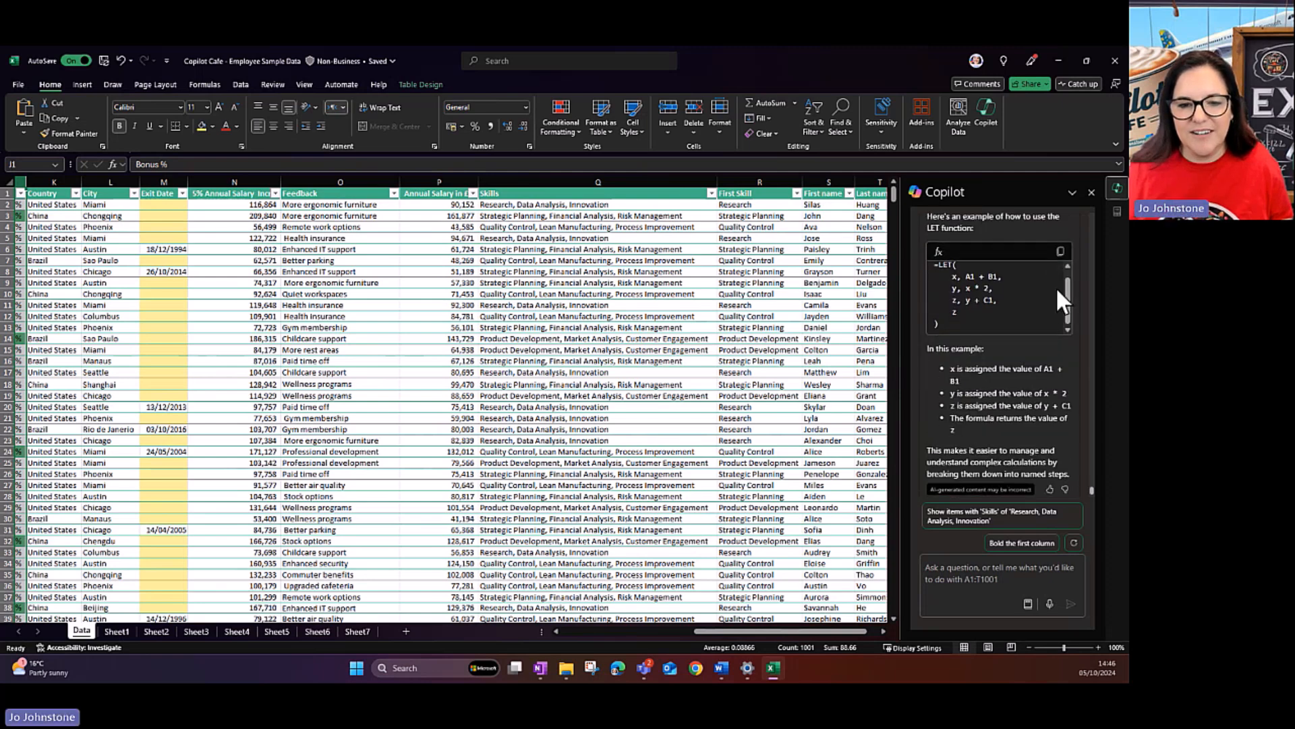
scroll(1019, 344, down, 1)
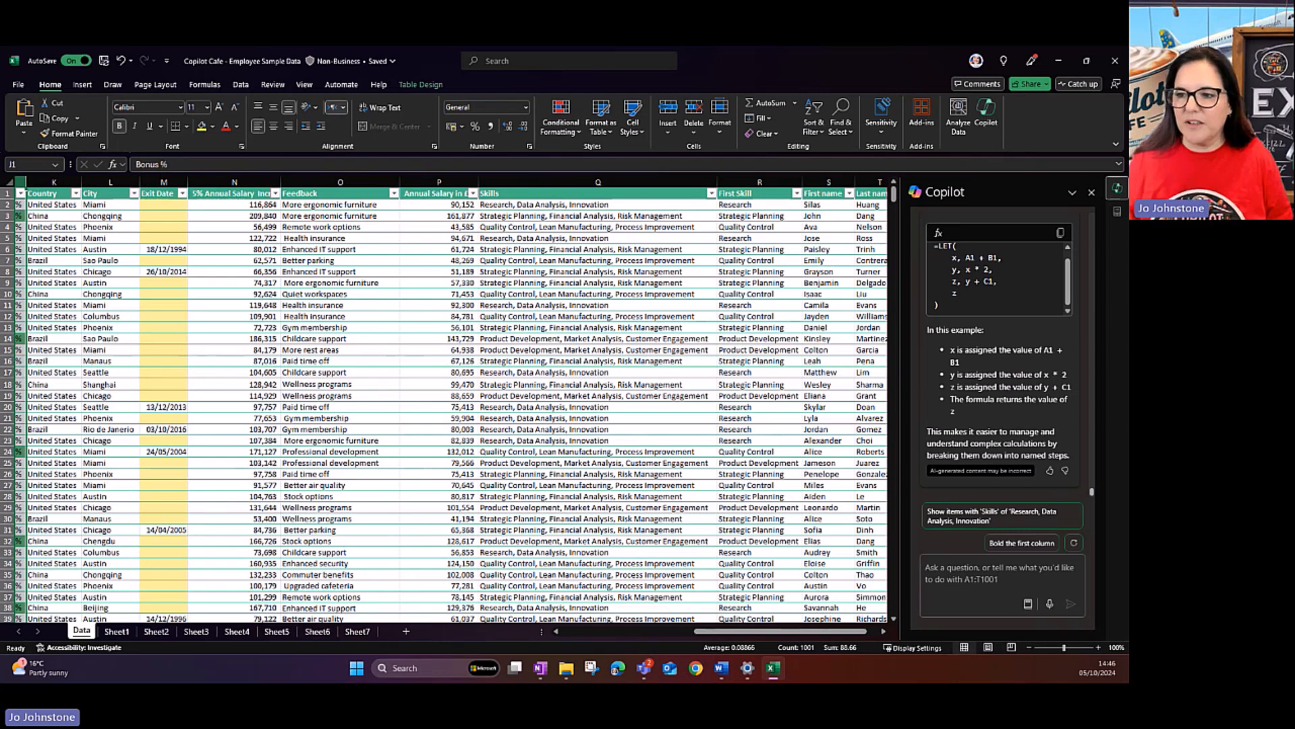
drag(769, 631, 592, 630)
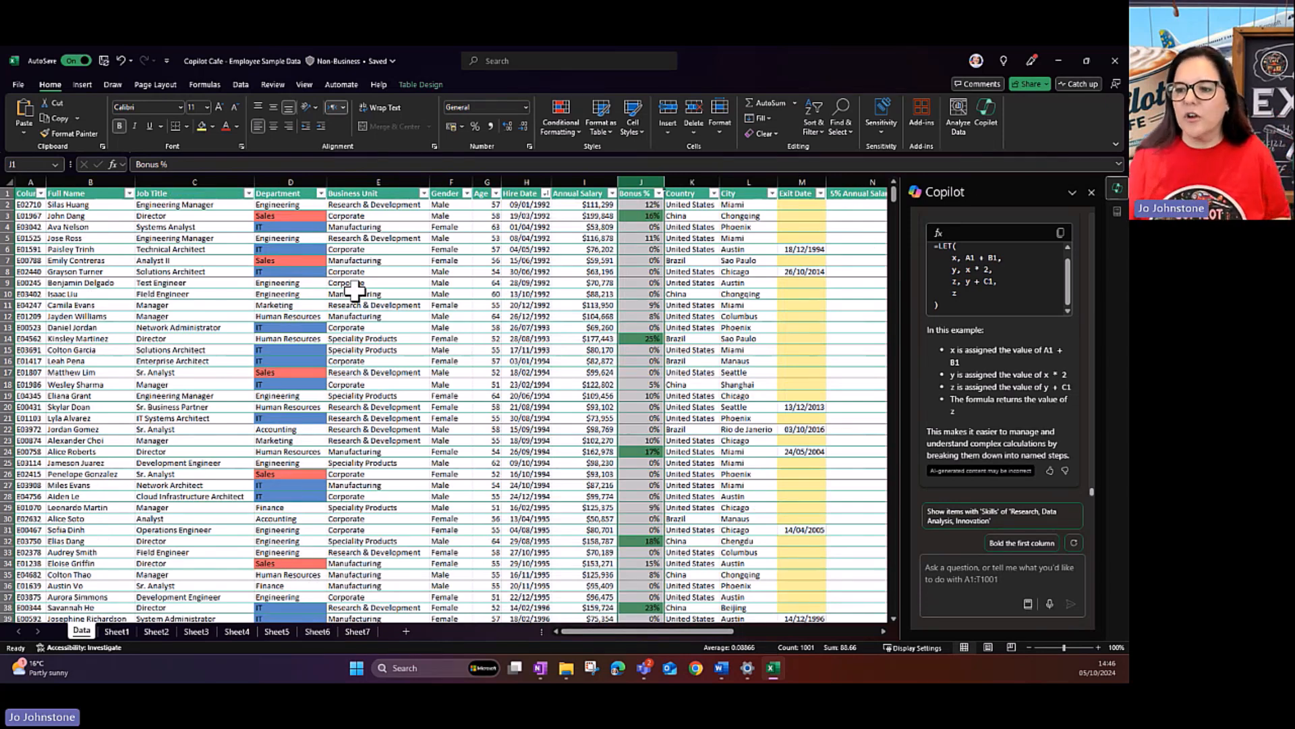
- Write the start of a Copilot question, "What does this formula do", without a question mark and without sending it
key(alt+Tab)
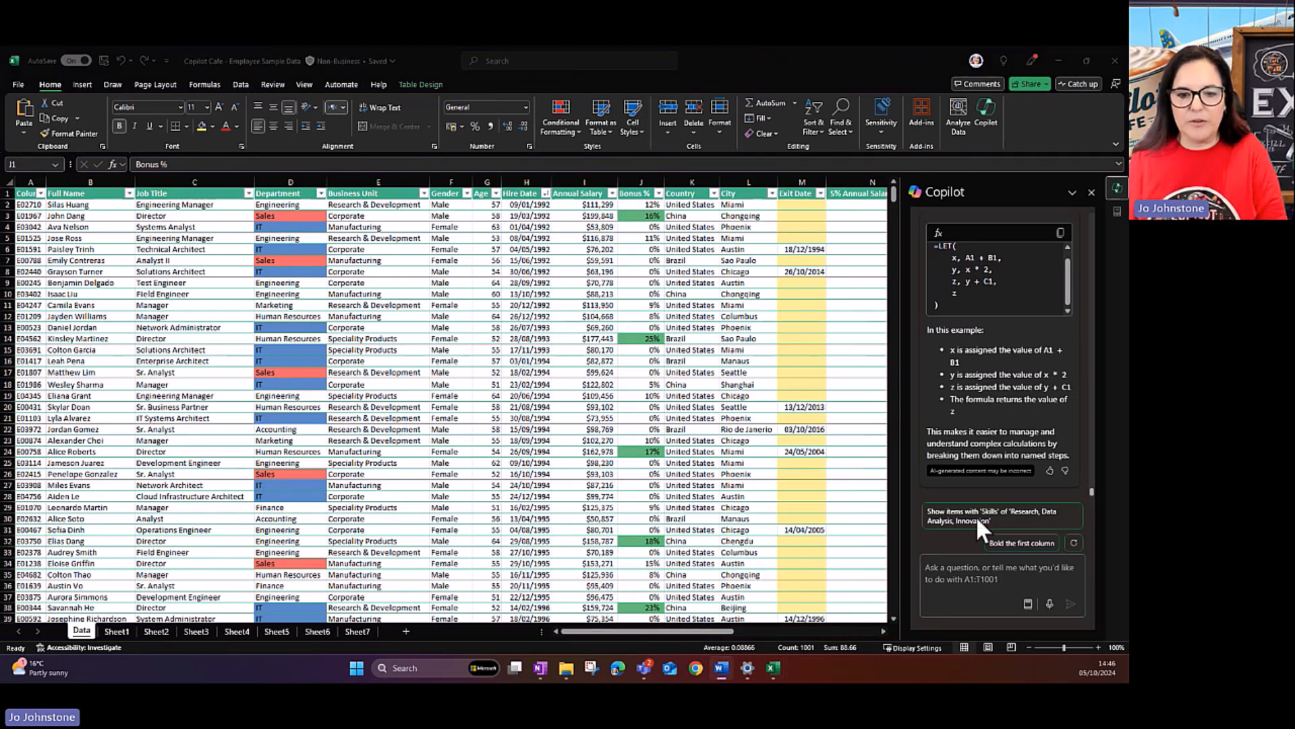
click(951, 570)
text(What does this formula do?)
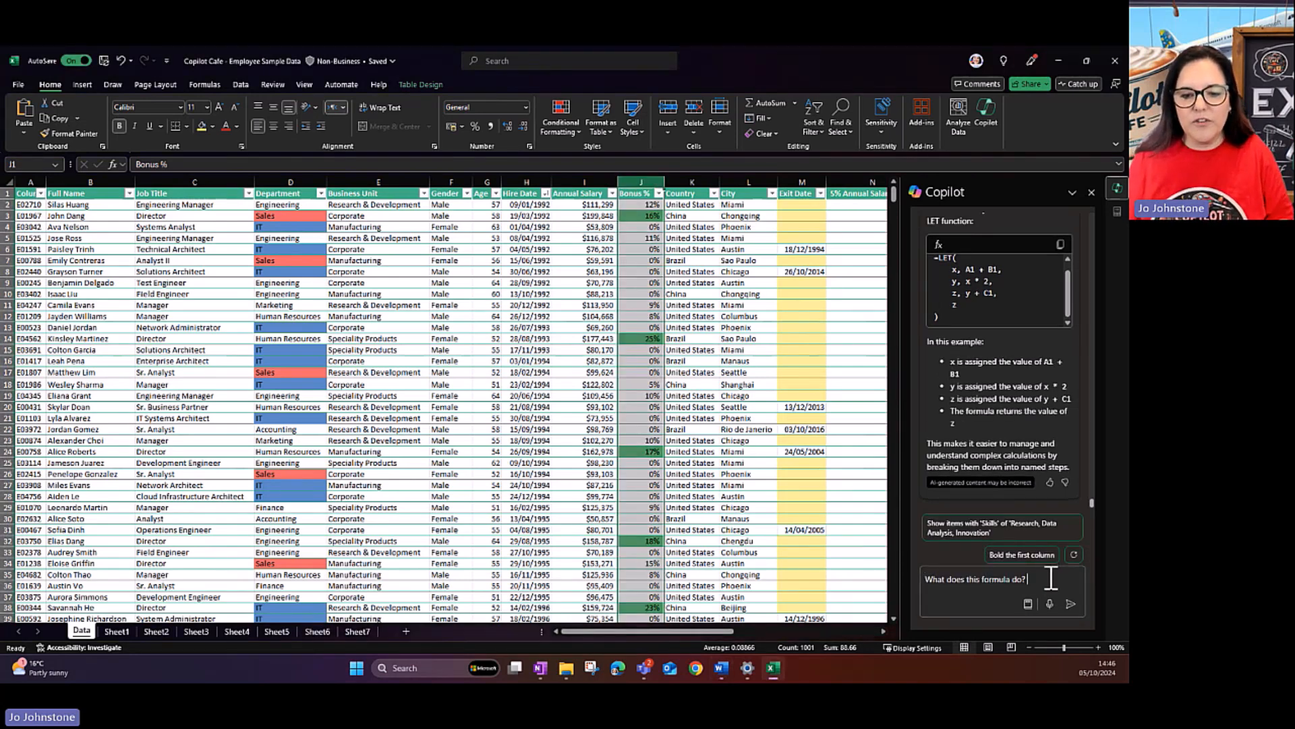
key(BackSpace)
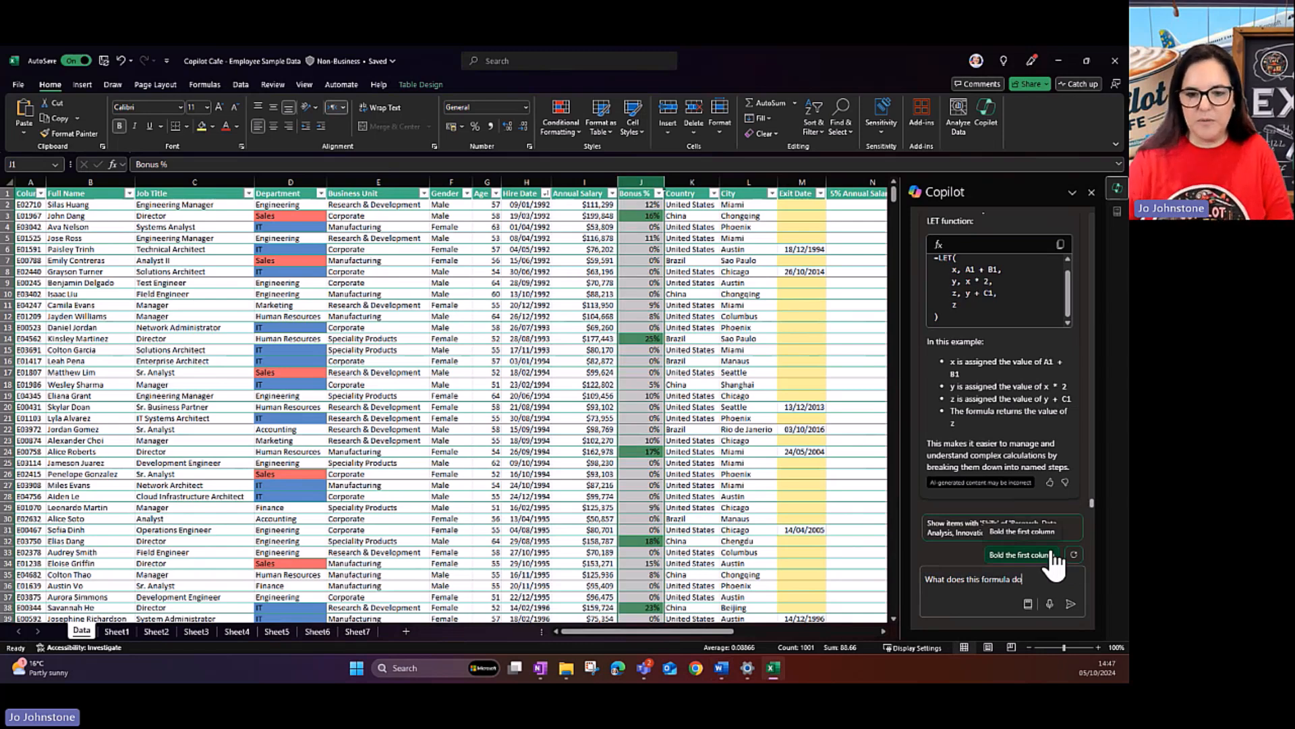
- Copy the full TEXTBEFORE formula from the first data cell of the First Skill column
click(686, 181)
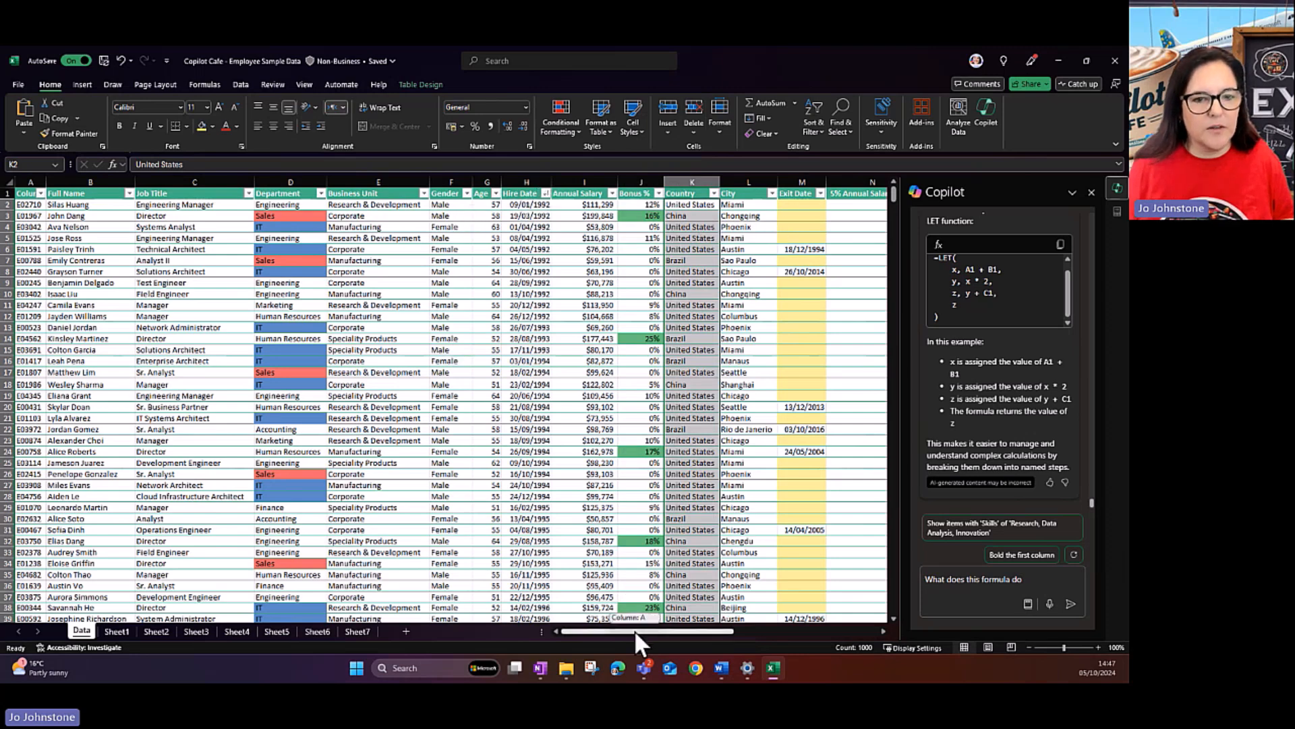
drag(635, 630, 780, 634)
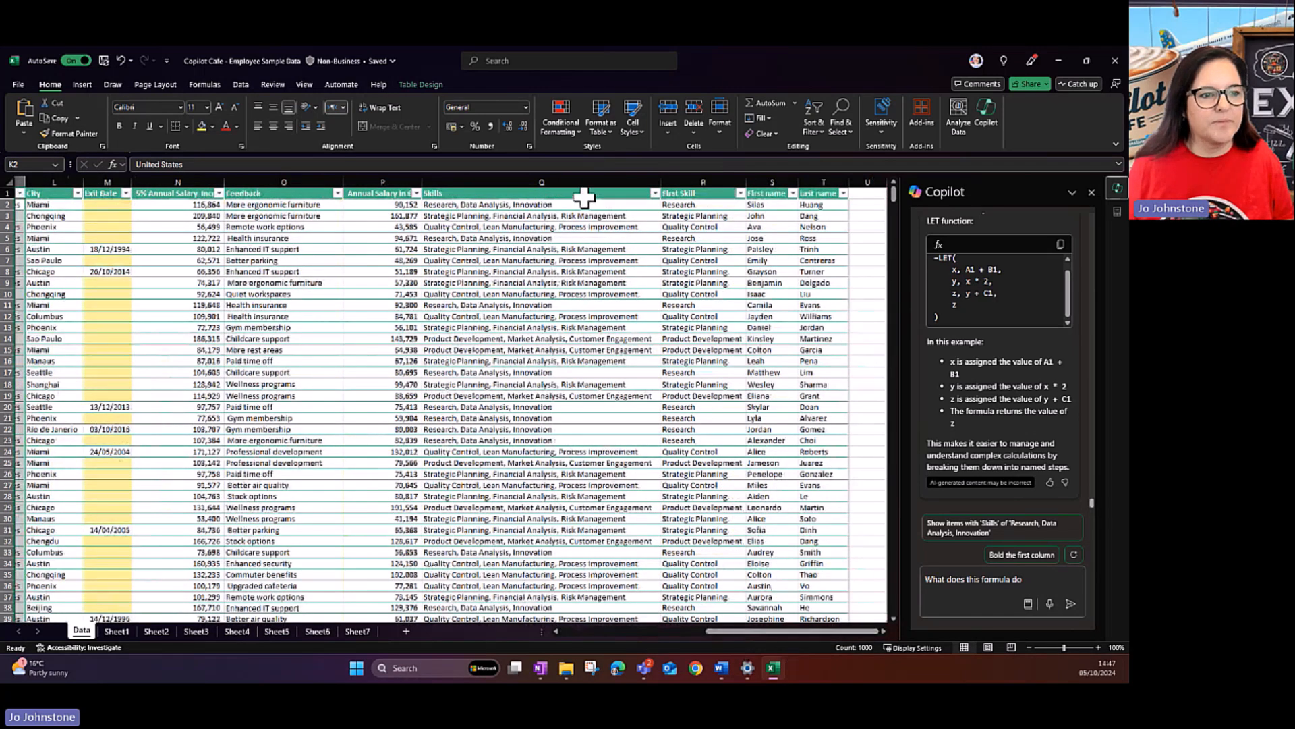
click(722, 208)
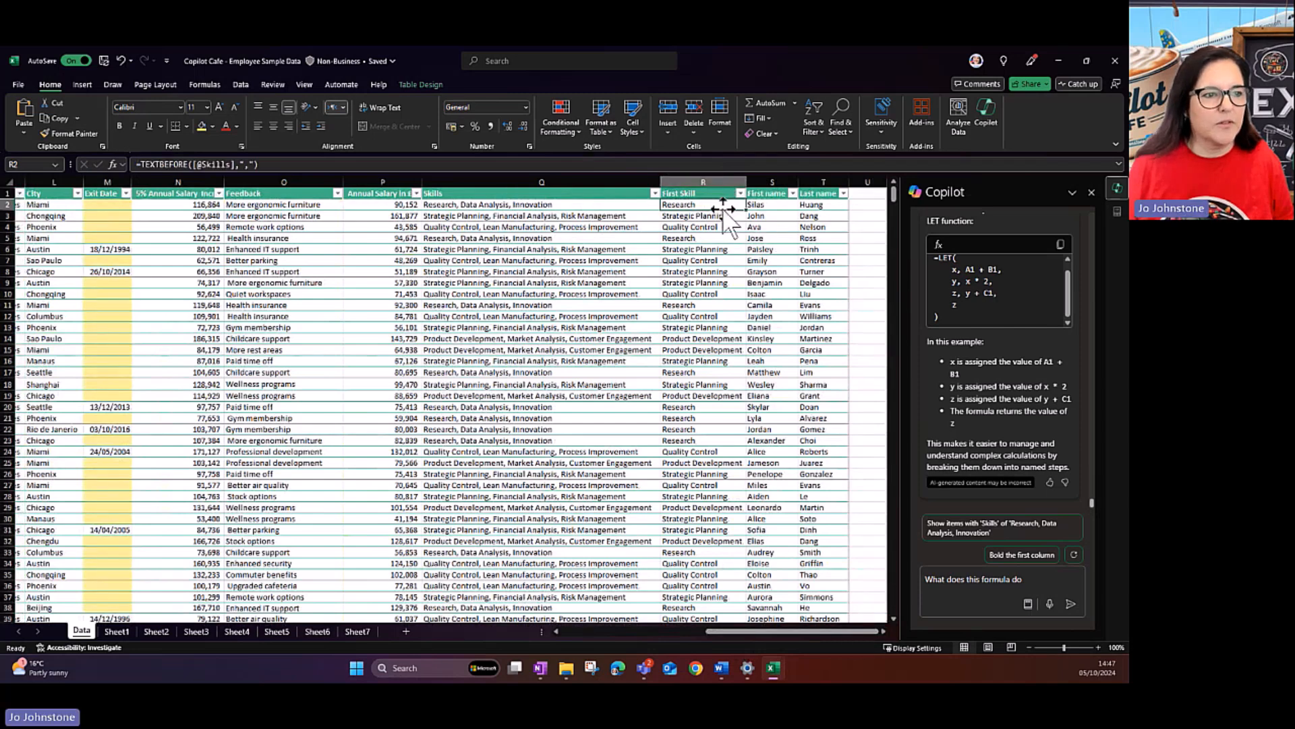
drag(304, 167, 38, 155)
key(ctrl+c)
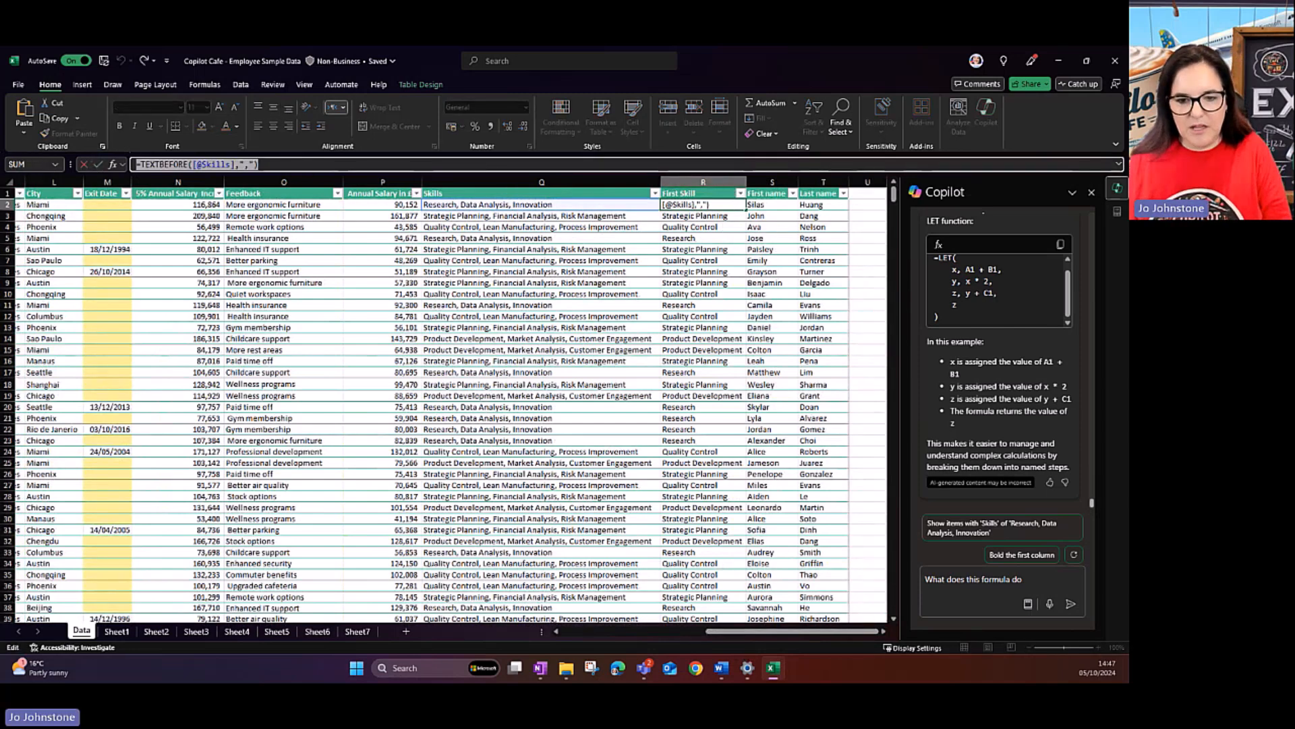
click(1054, 580)
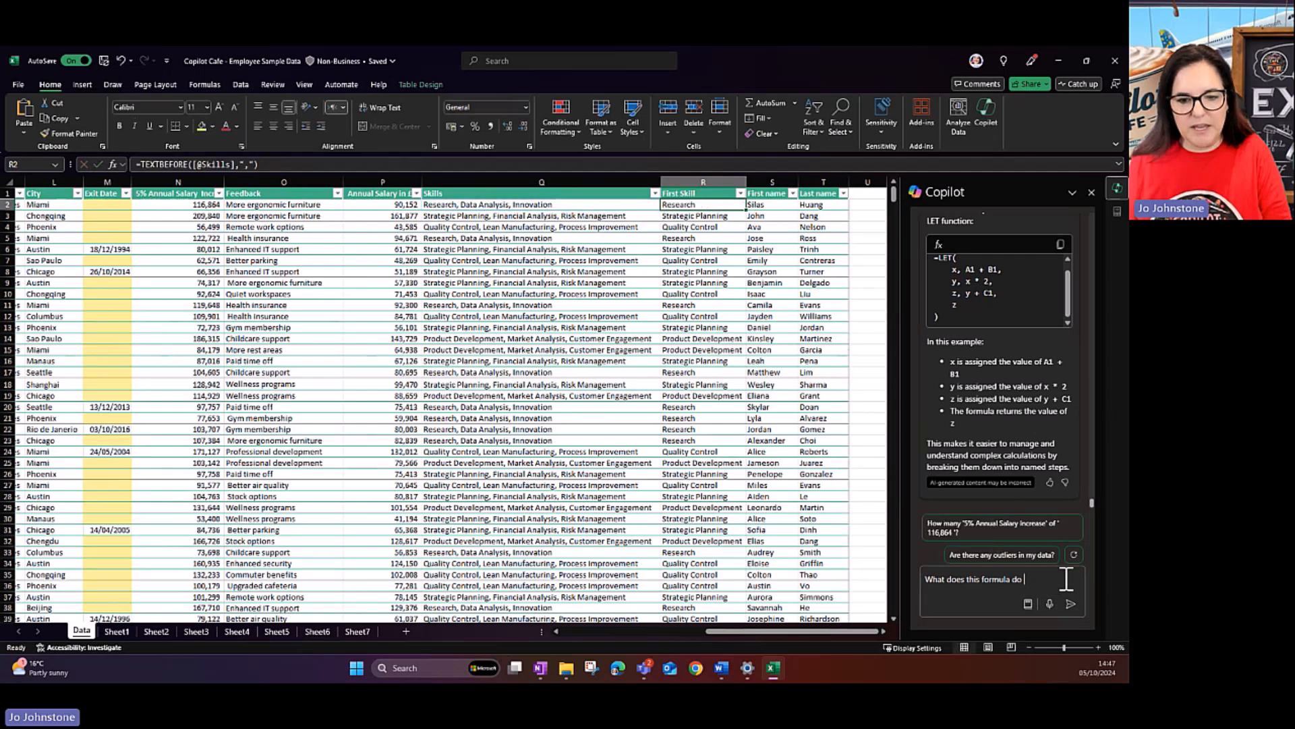
key(ctrl+v)
click(1070, 604)
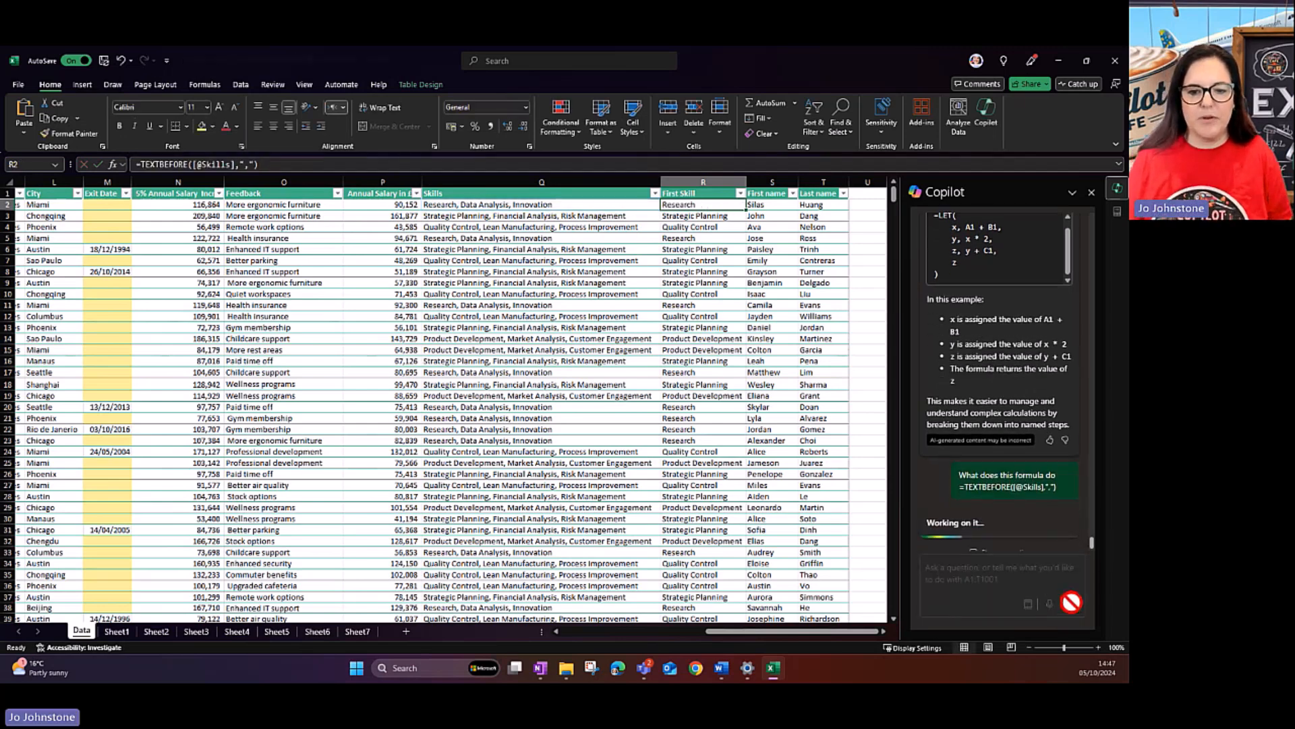